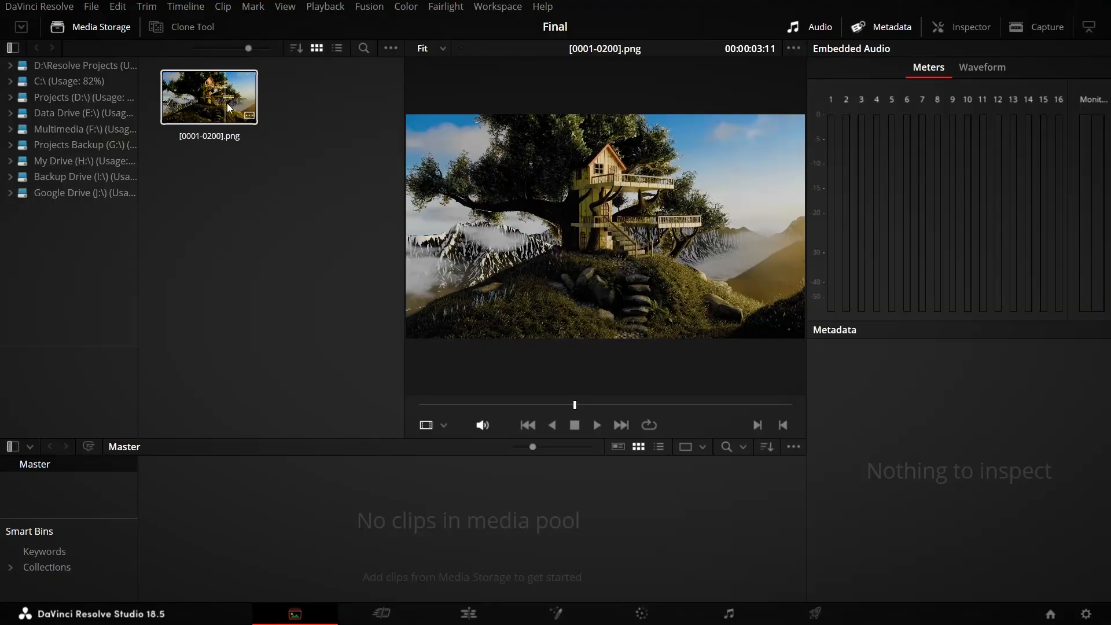
Add the [0001-0200].png image sequence to the media pool.
left_click_drag(223, 97, 270, 487)
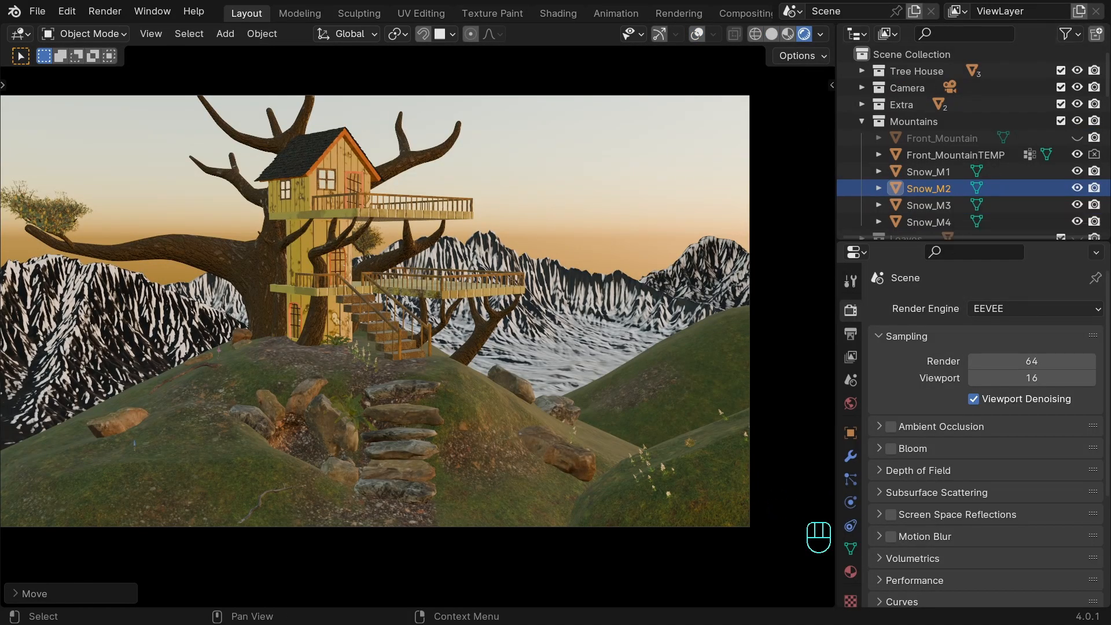
In Blender, turn the second viewport into a Shader Editor showing the World nodes.
left_click(574, 35)
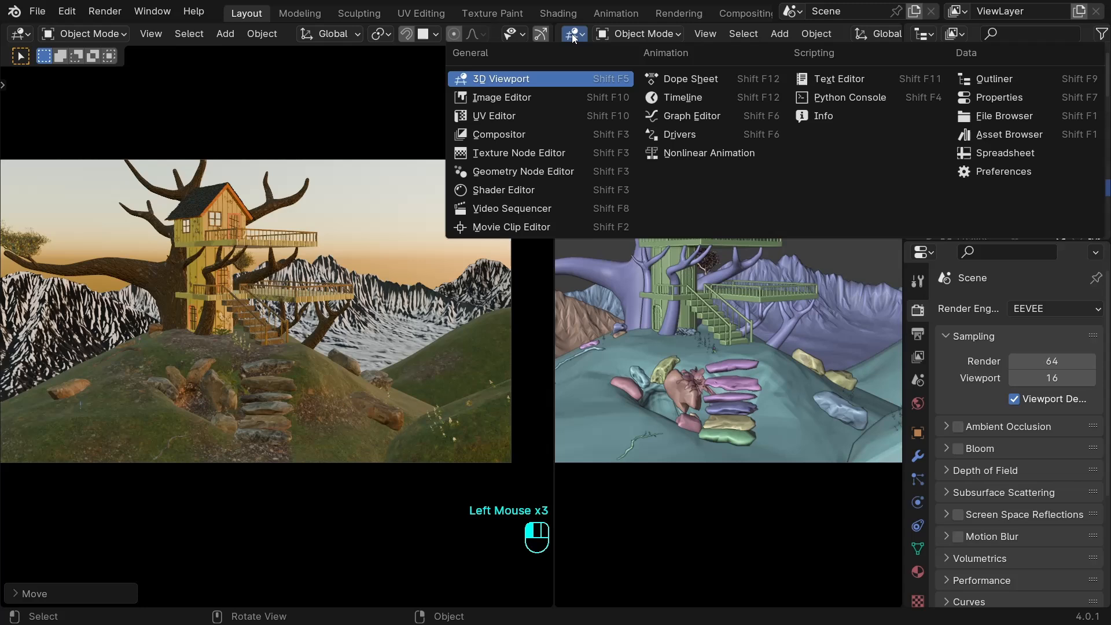
left_click(542, 189)
left_click(630, 34)
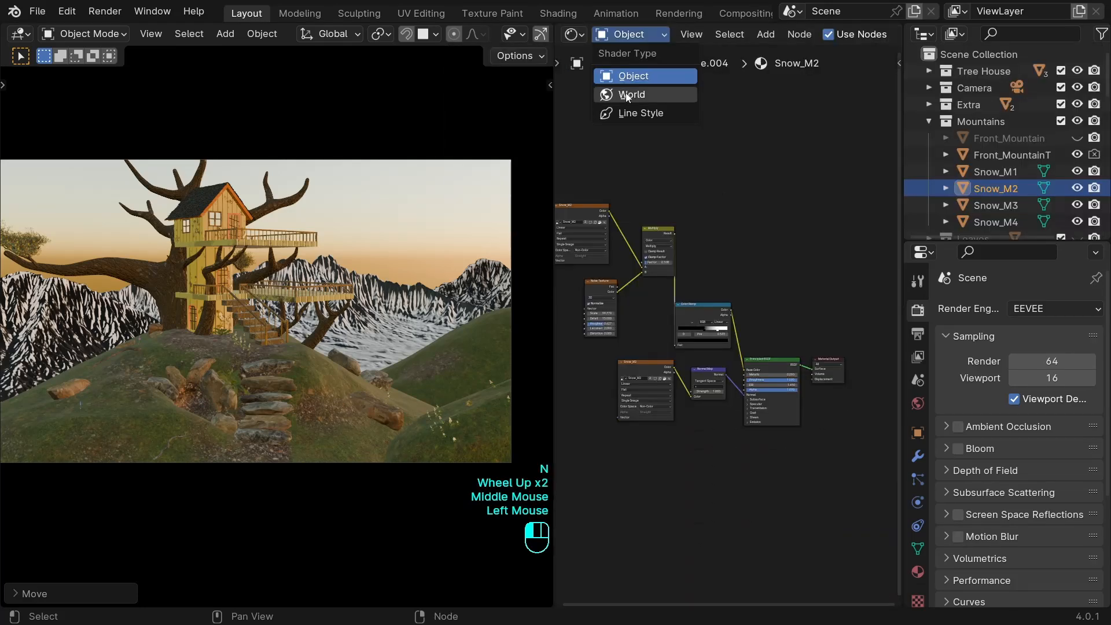
left_click(630, 96)
scroll(728, 356, "up", 4)
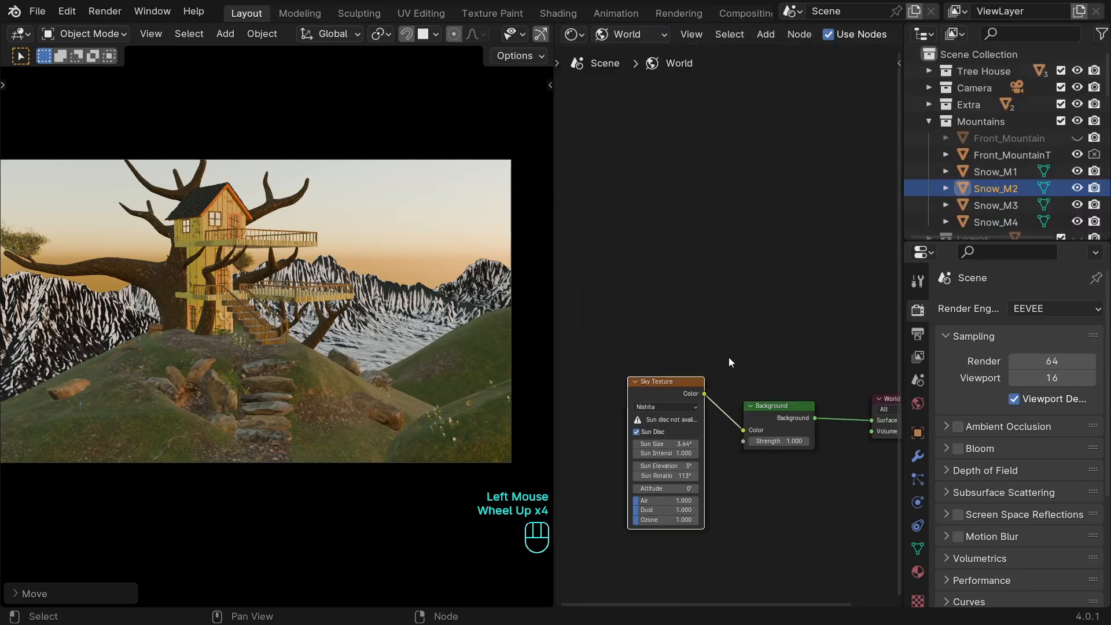
Add an Environment Texture node and connect its colour to the Background node's Color in place of the Sky Texture.
middle_click_drag(728, 356, 728, 426)
scroll(728, 347, "down", 2)
key("shift+a")
type("env")
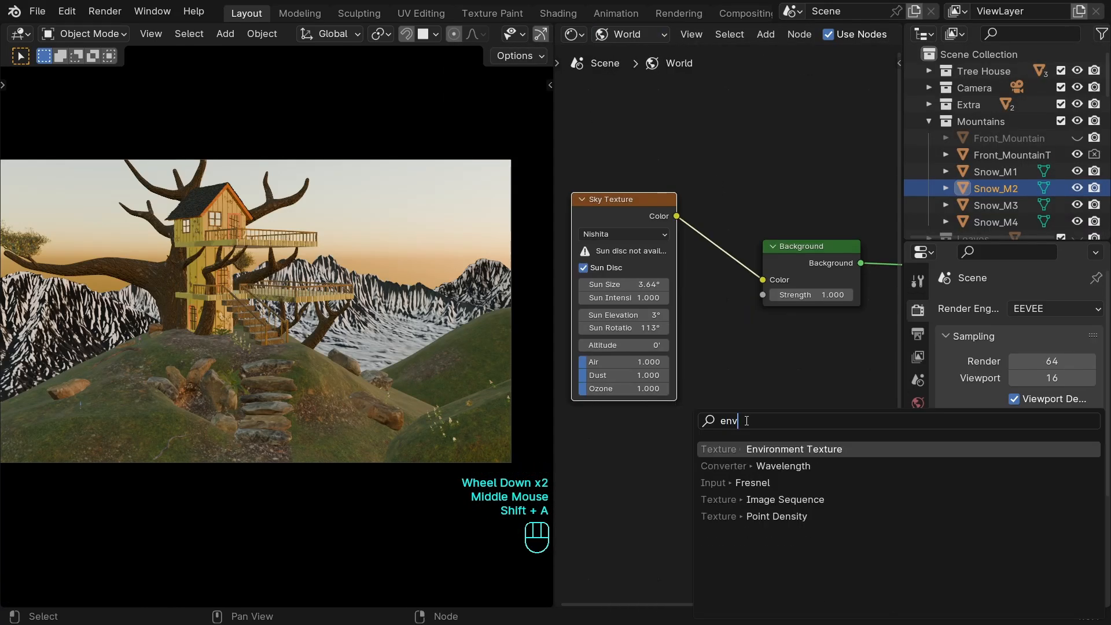
left_click(792, 448)
left_click(760, 399)
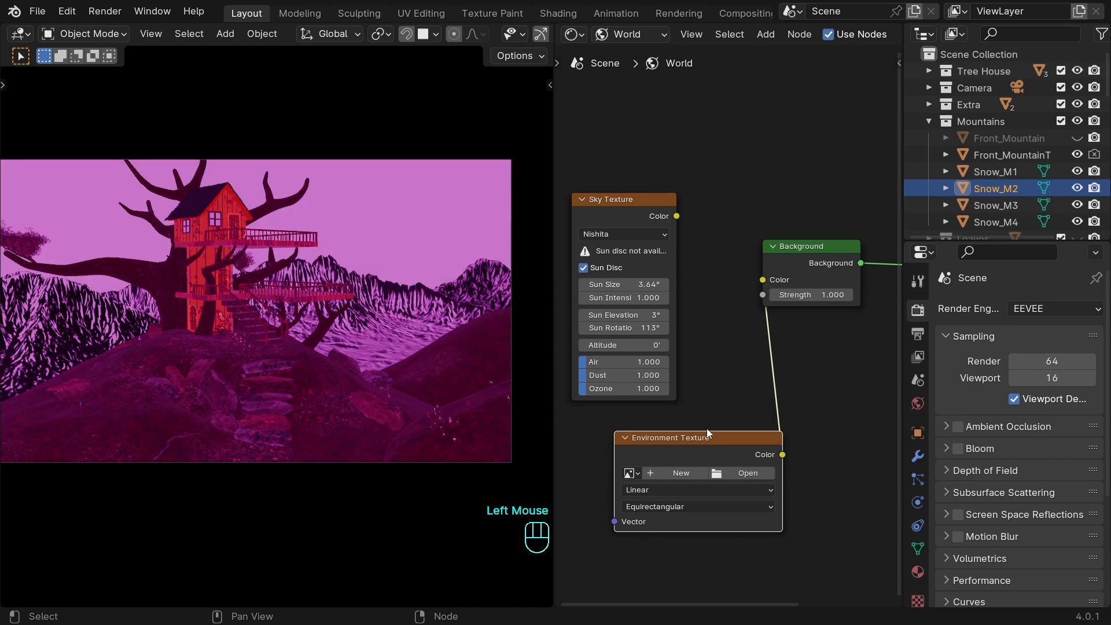
Rearrange the world nodes, load table_mountain_2_puresky_4k.hdr into the Environment Texture and save the file.
left_click_drag(640, 204, 710, 119)
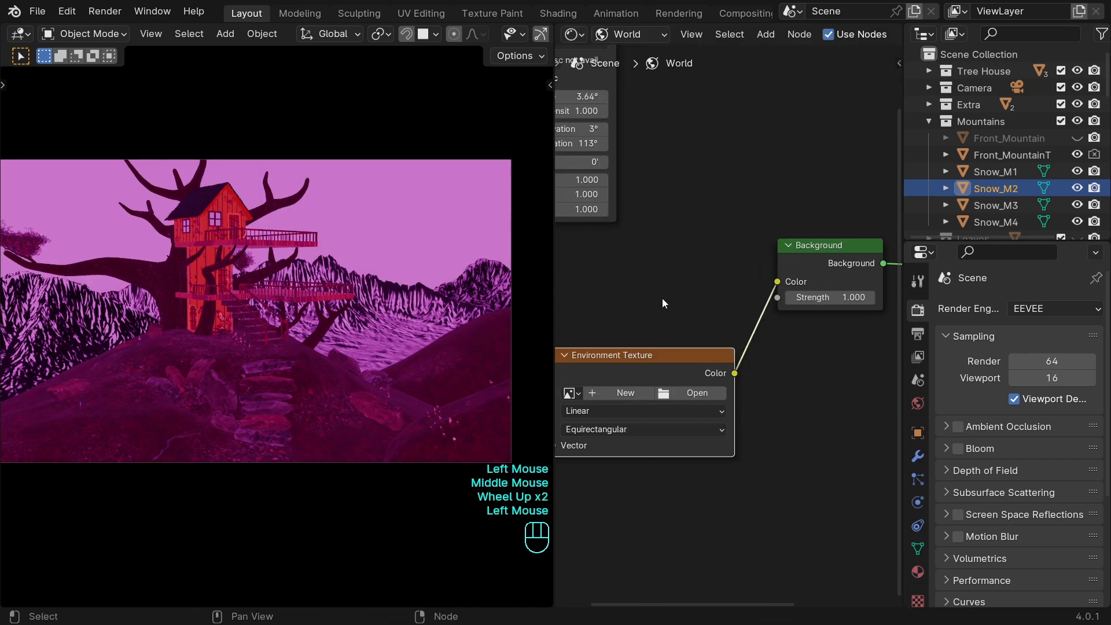
middle_click_drag(662, 299, 702, 309)
scroll(707, 315, "down", 1)
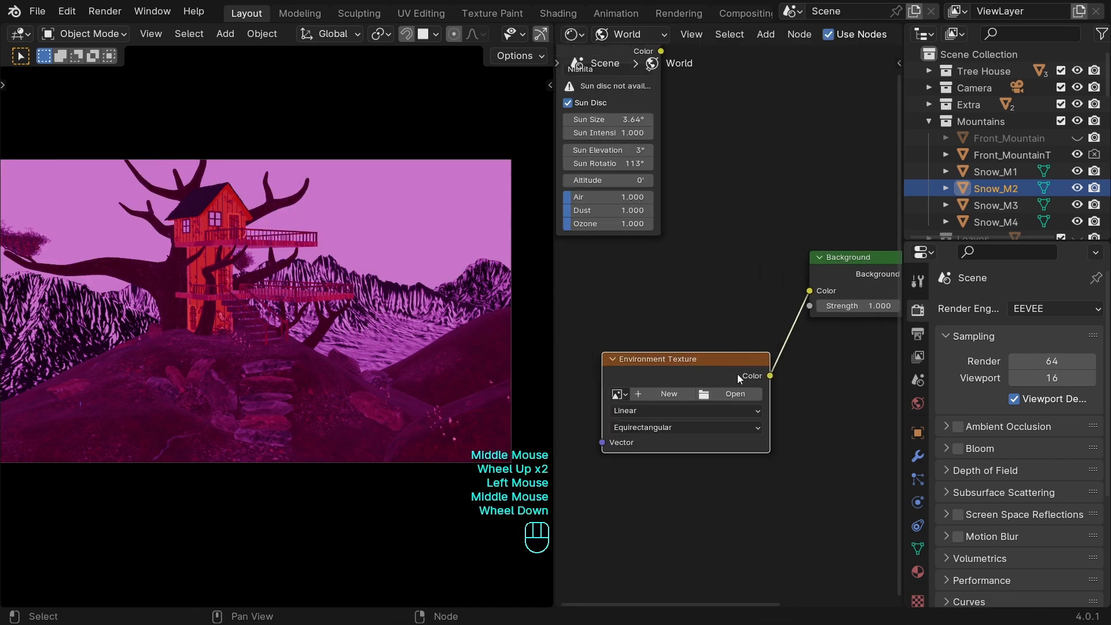
left_click_drag(715, 355, 694, 306)
scroll(694, 306, "up", 2)
middle_click_drag(695, 307, 729, 307)
left_click(739, 351)
double_click(555, 183)
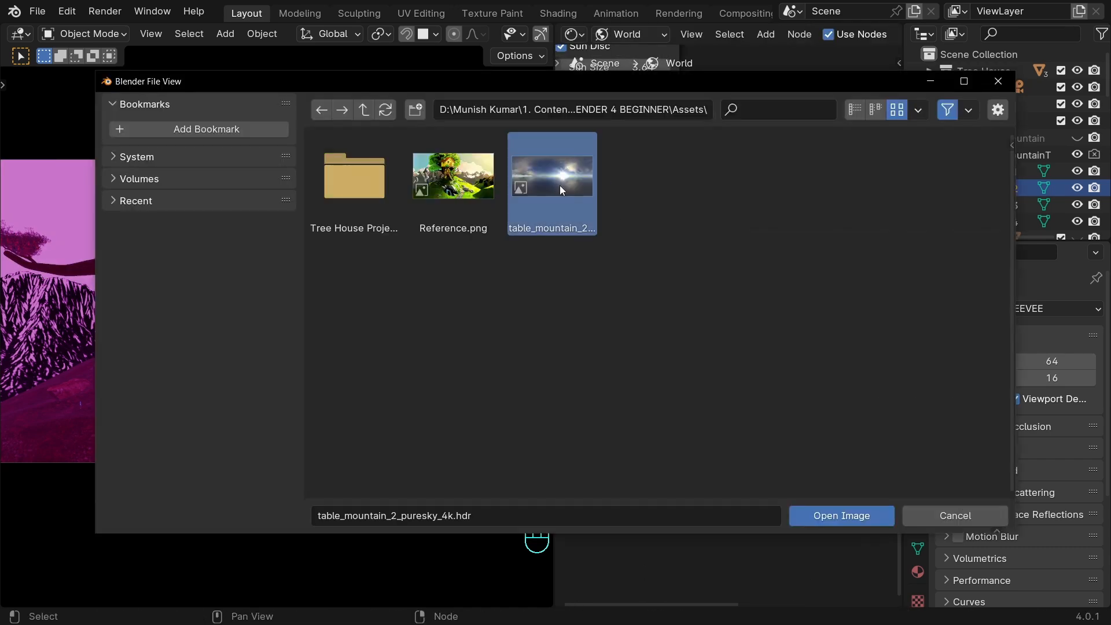
left_click_drag(703, 294, 709, 261)
key("ctrl+s")
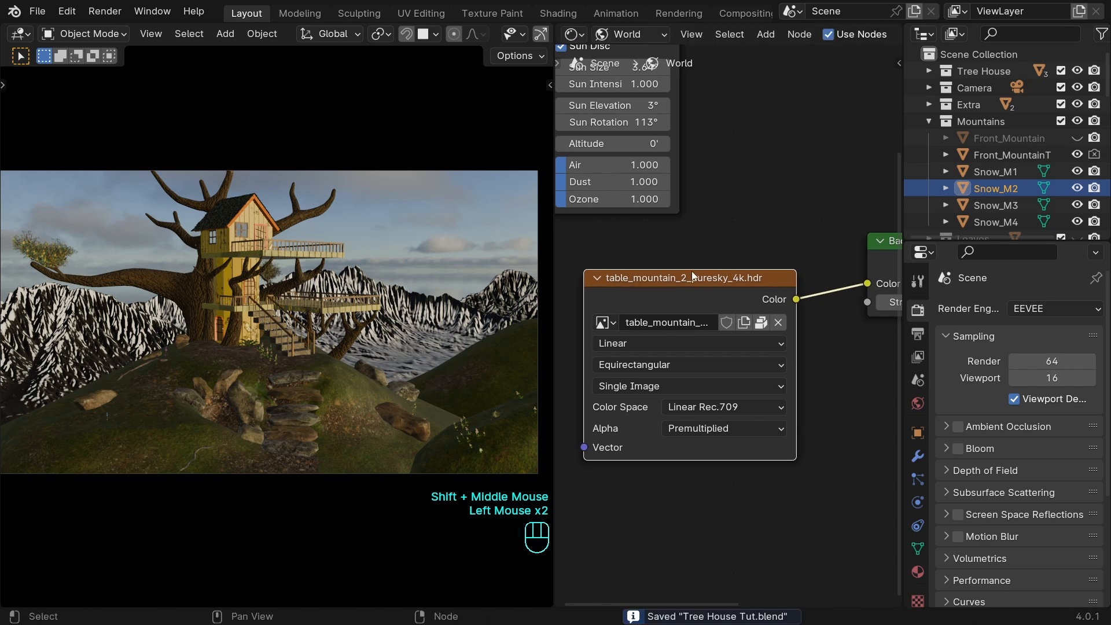
Add Mapping and Texture Coordinate nodes to the environment texture and turn the sky using the Mapping node's Z rotation.
key("ctrl+t")
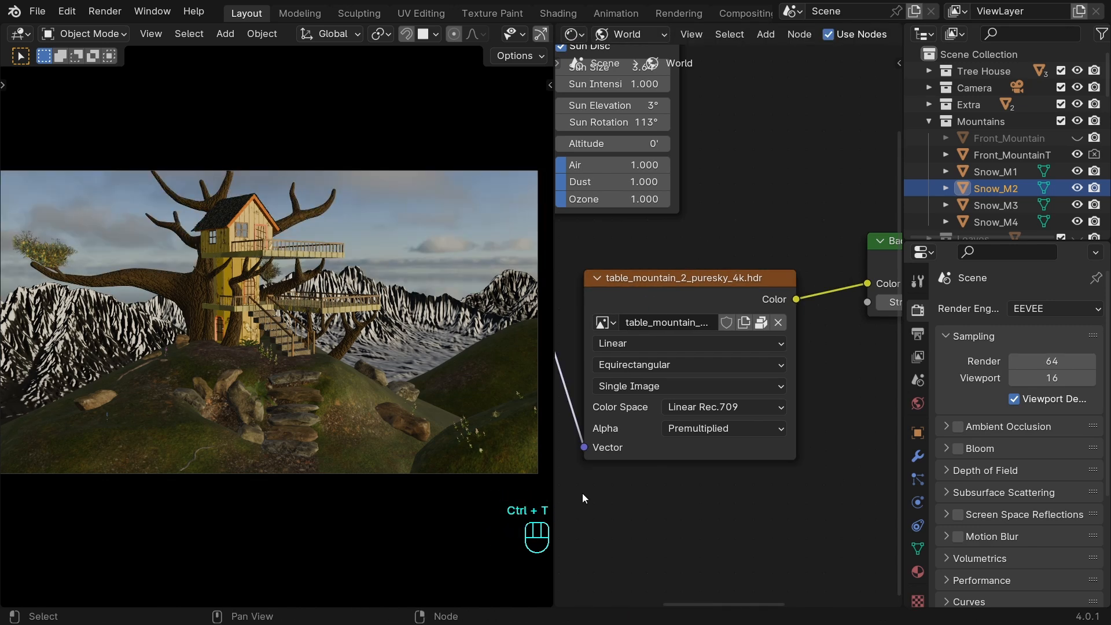
scroll(597, 502, "down", 3)
middle_click_drag(597, 502, 816, 394)
scroll(829, 435, "up", 2)
scroll(772, 379, "up", 1)
left_click(831, 380)
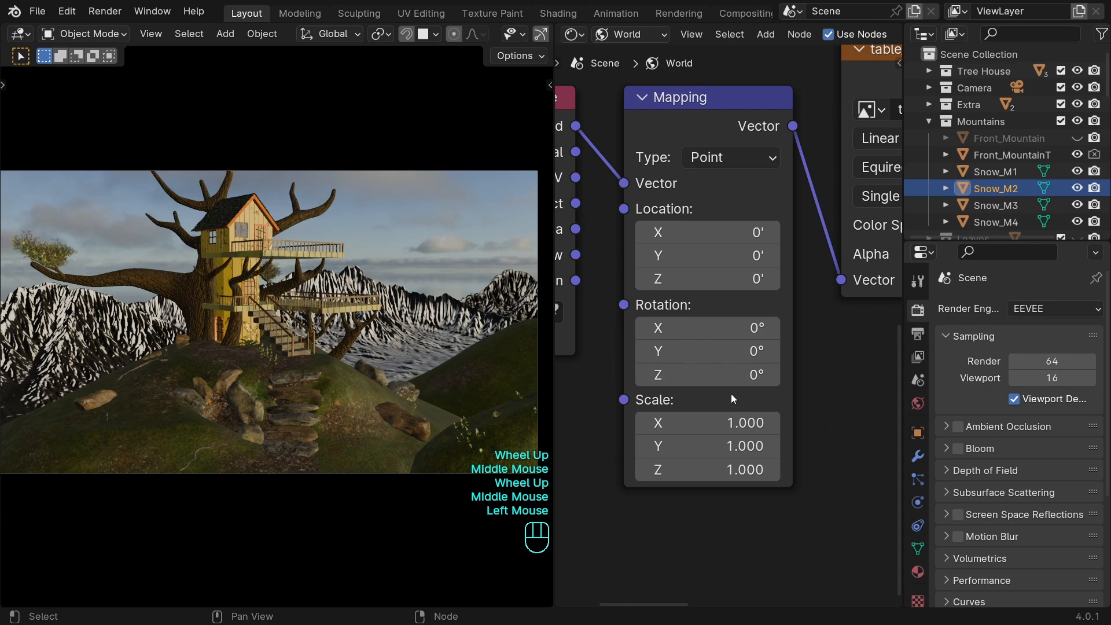
left_click_drag(703, 382, 752, 382)
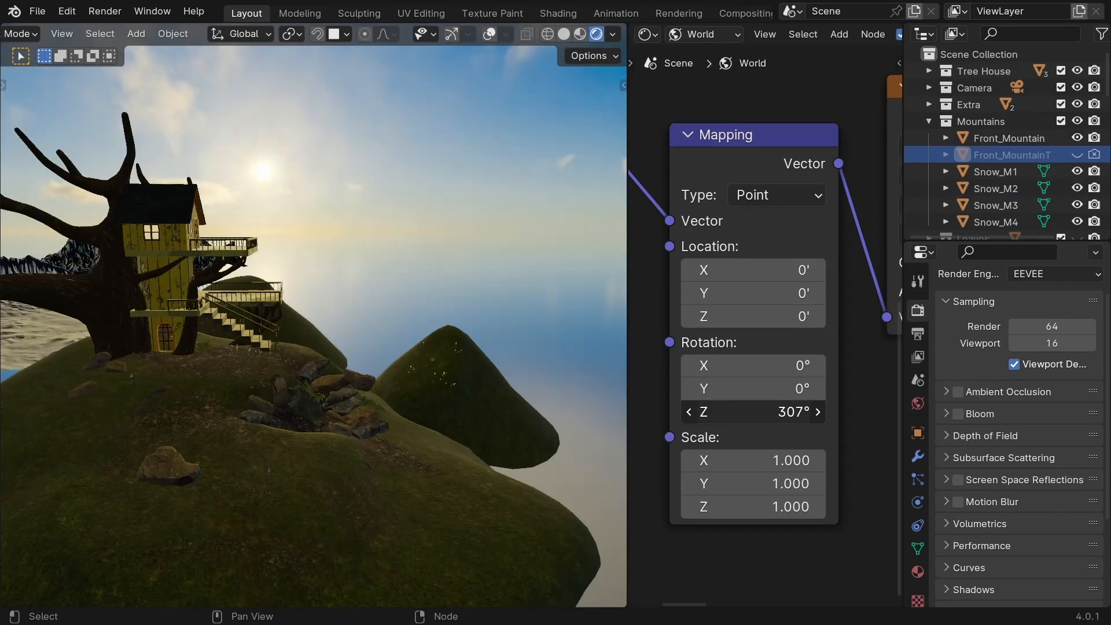
left_click_drag(729, 478, 781, 478)
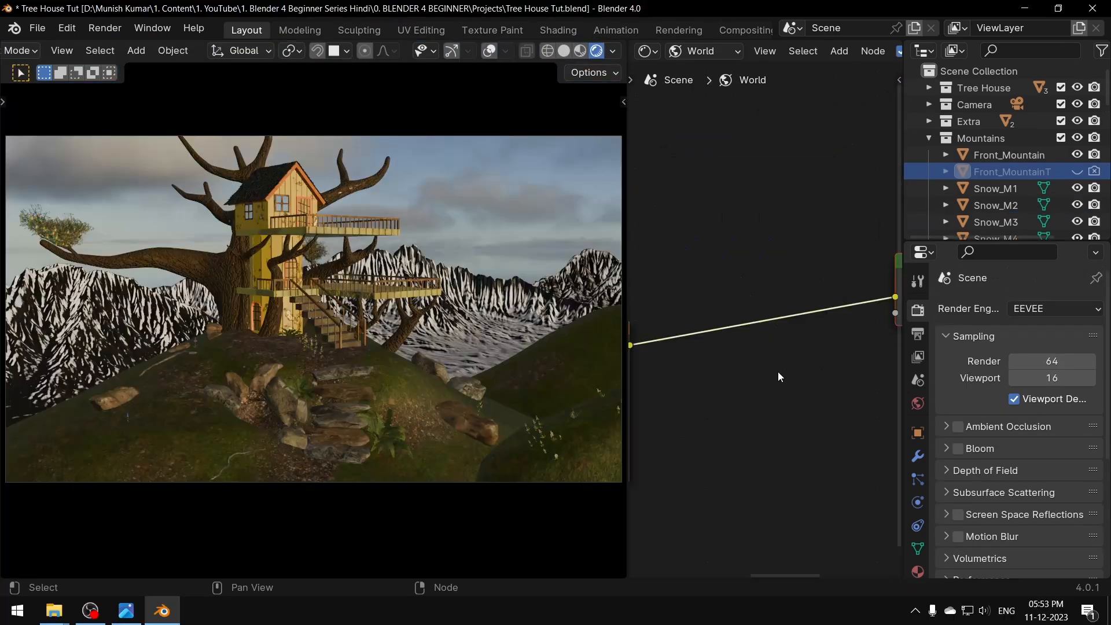
Insert a Hue/Saturation/Value node between the environment texture and the Background node.
scroll(777, 372, "up", 3)
middle_click_drag(717, 371, 790, 405)
scroll(766, 373, "down", 5)
key("shift+a")
type("hue")
key("Return")
left_click(801, 409)
scroll(785, 382, "up", 5)
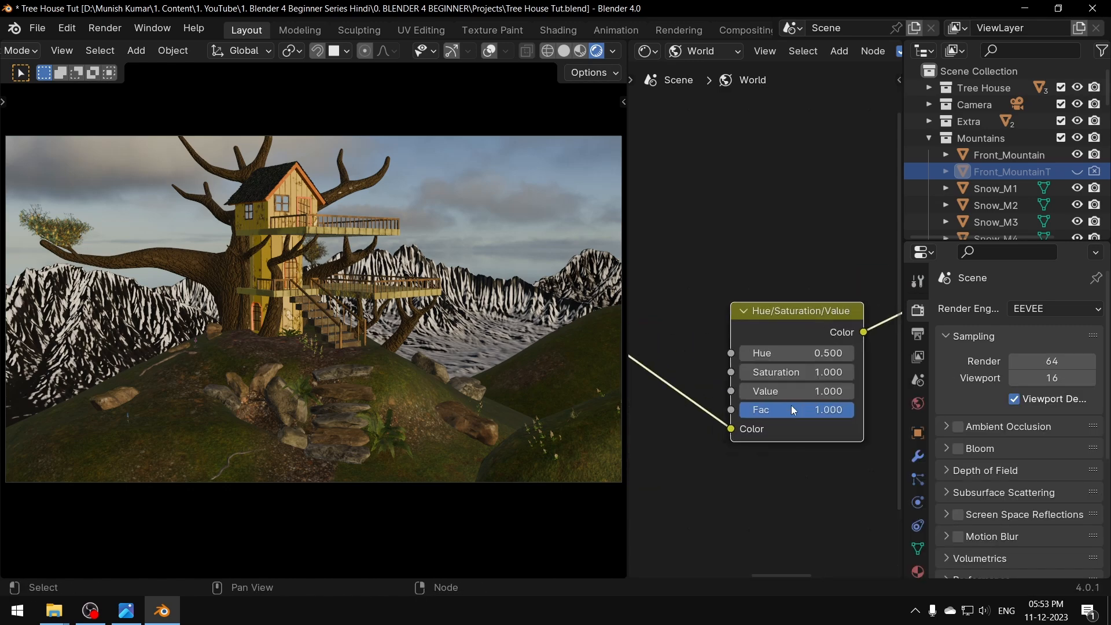
Set the Hue/Saturation/Value node's Saturation to 1.7.
scroll(794, 432, "up", 2)
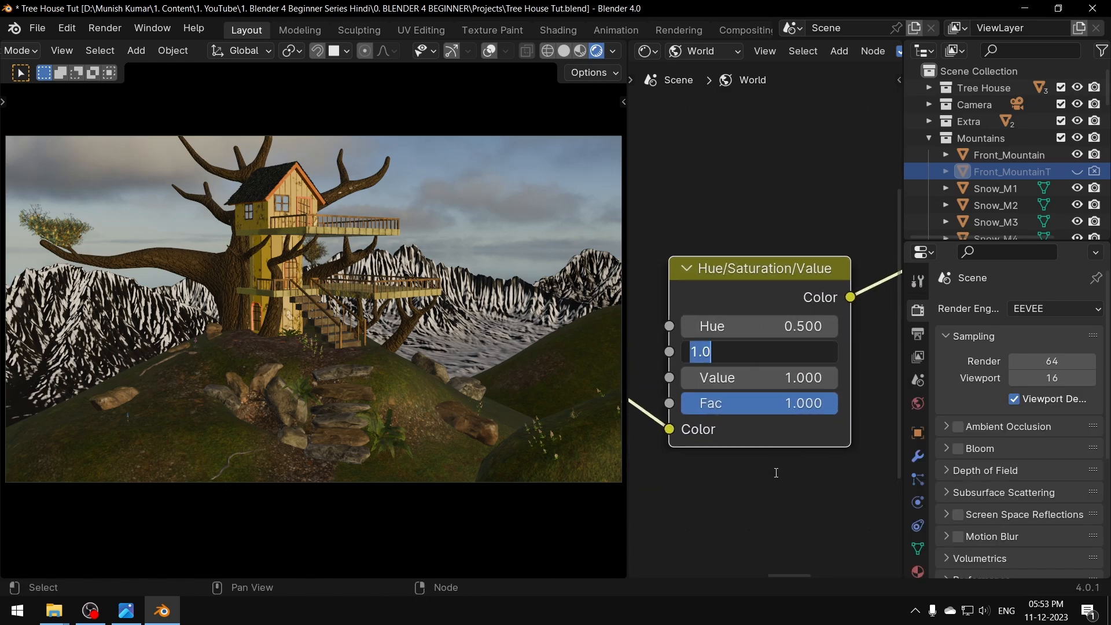
type("1.7")
key("Tab")
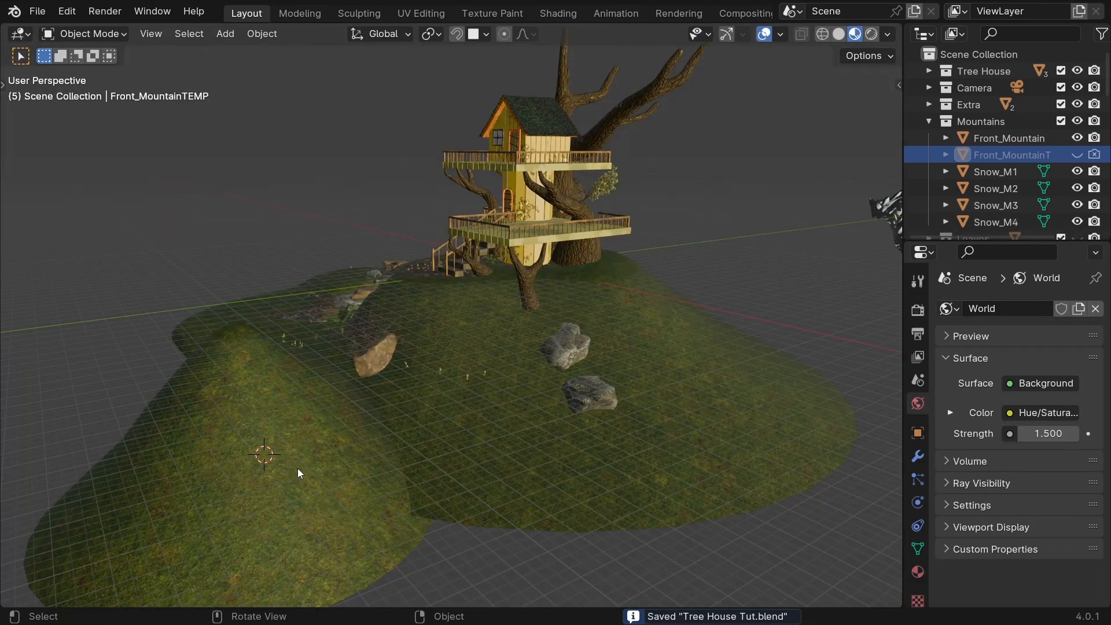
Open the list of light types for adding a light to the tree house scene.
key("shift+a")
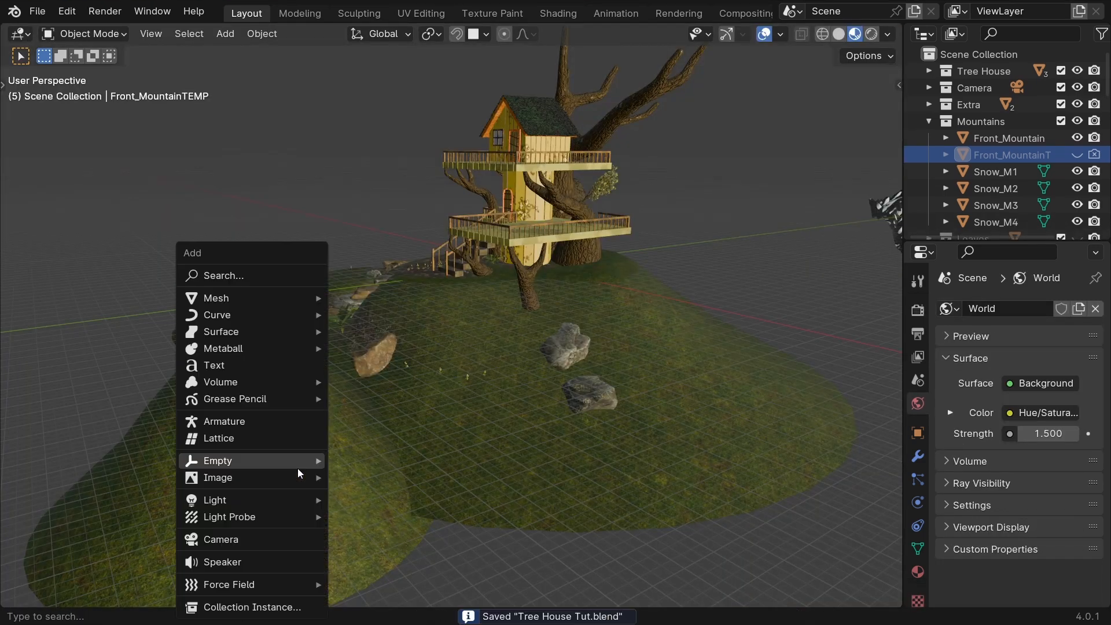
mouse_move(258, 493)
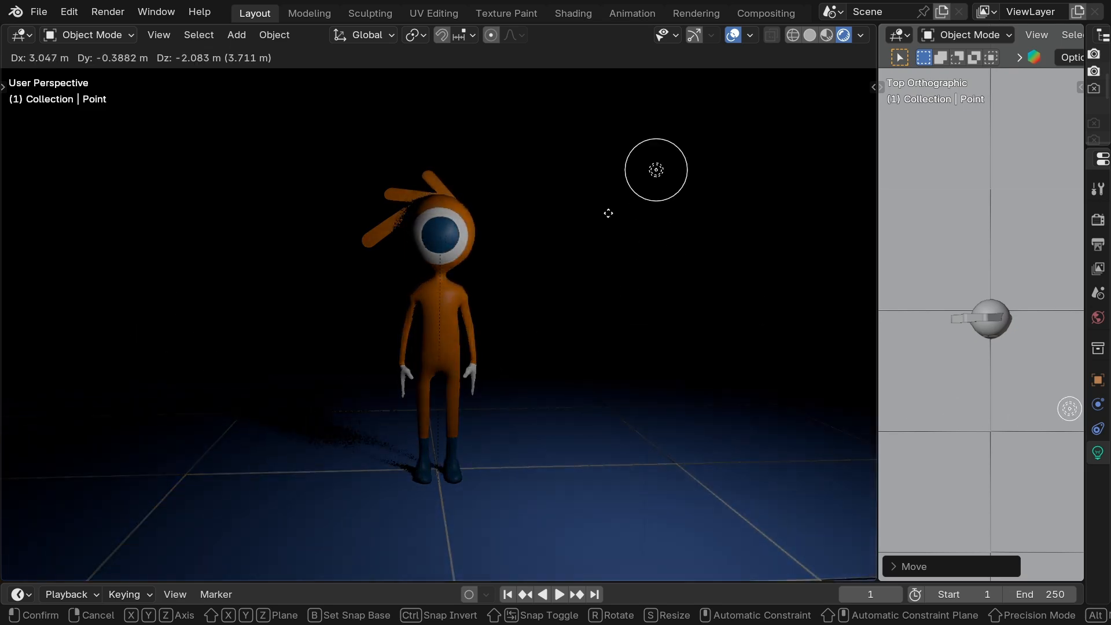
Move the point light in the character scene down beside the orange character.
left_click(499, 415)
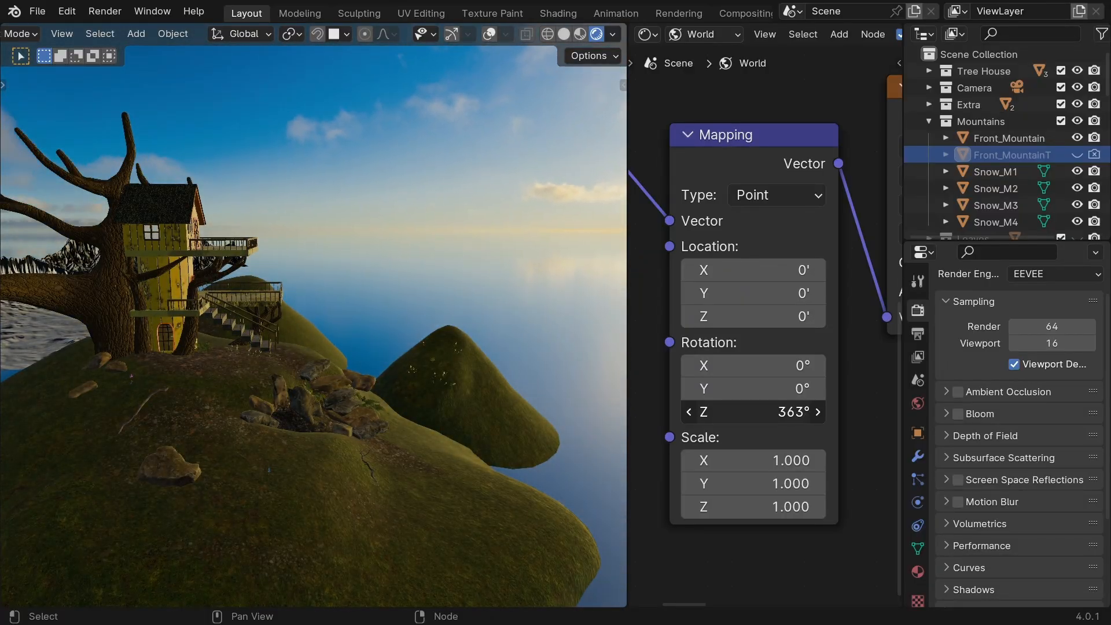
Set the Mapping node's Z rotation to about 314° to turn the sky around the tree house.
middle_click_drag(238, 384, 312, 393)
left_click_drag(770, 417, 741, 416)
middle_click_drag(481, 328, 389, 342)
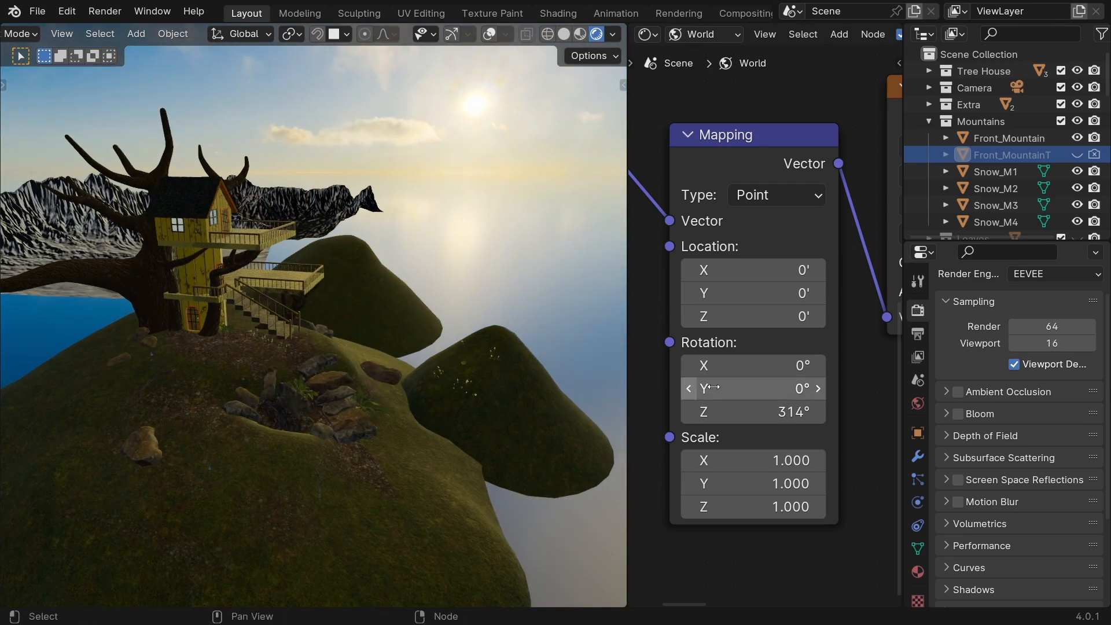
left_click_drag(752, 412, 750, 412)
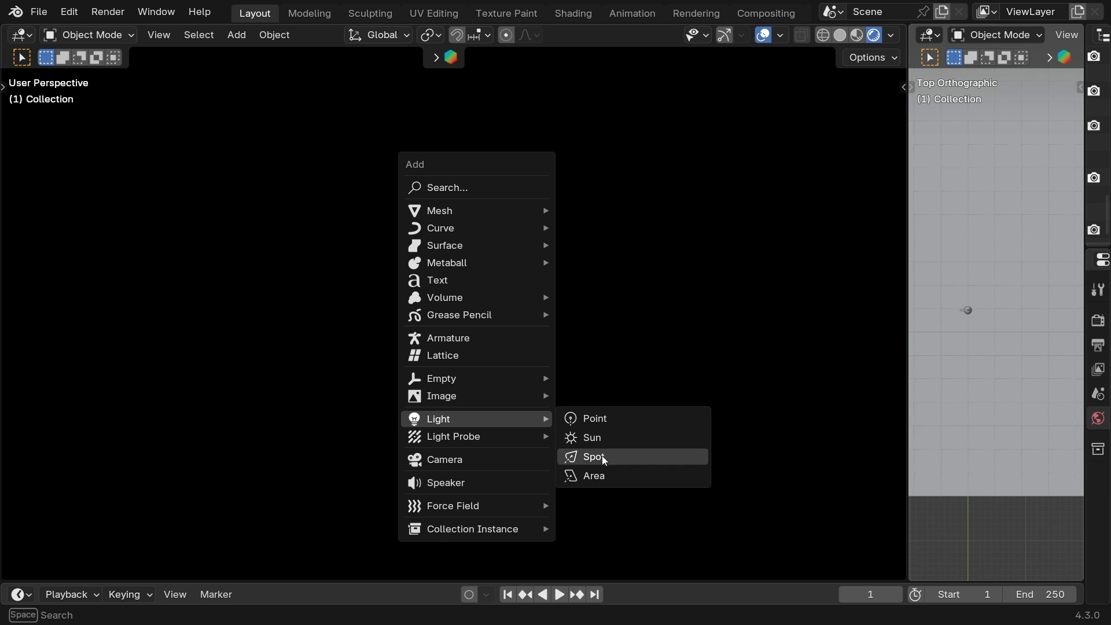
Add a spot light to the character scene and rotate it freely with trackball rotation.
left_click(607, 462)
key("r")
key("r")
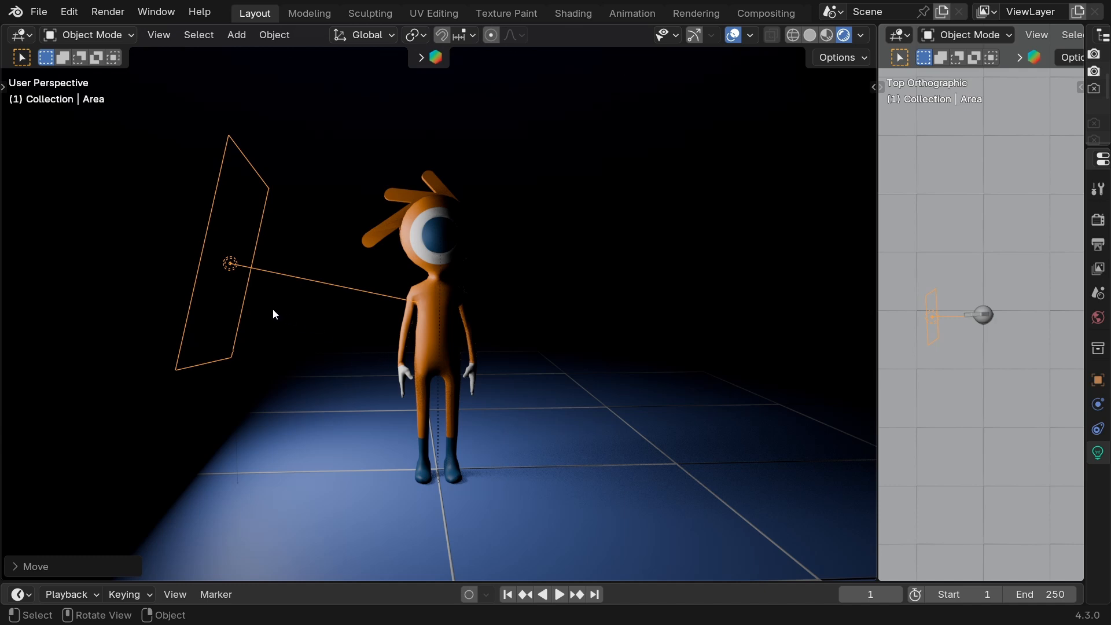
Move the area light higher beside the orange character.
key("g")
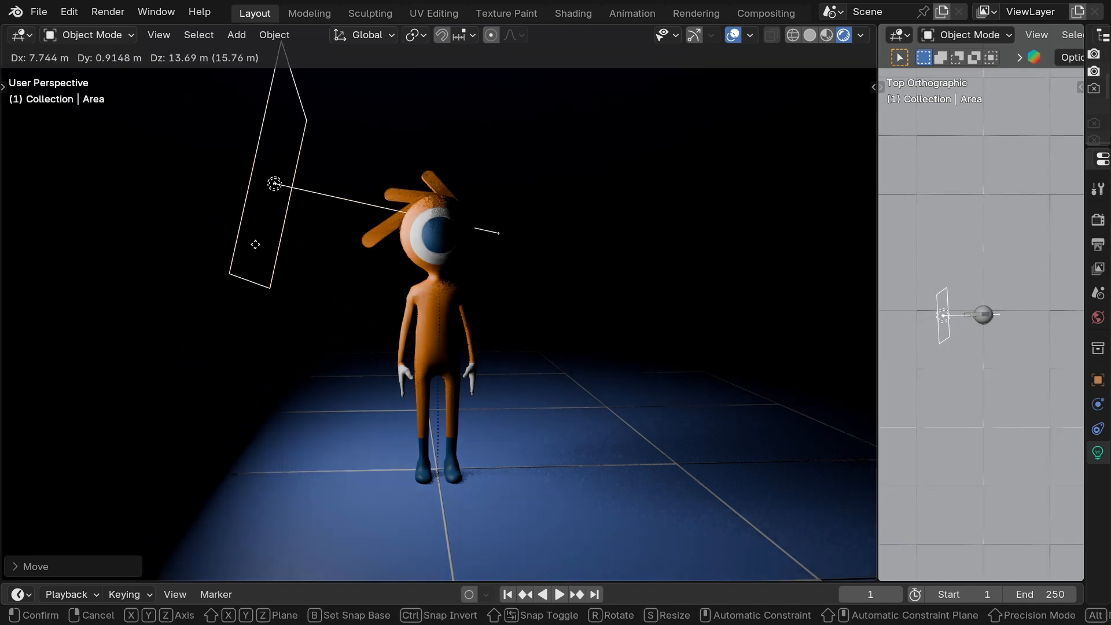
left_click(333, 257)
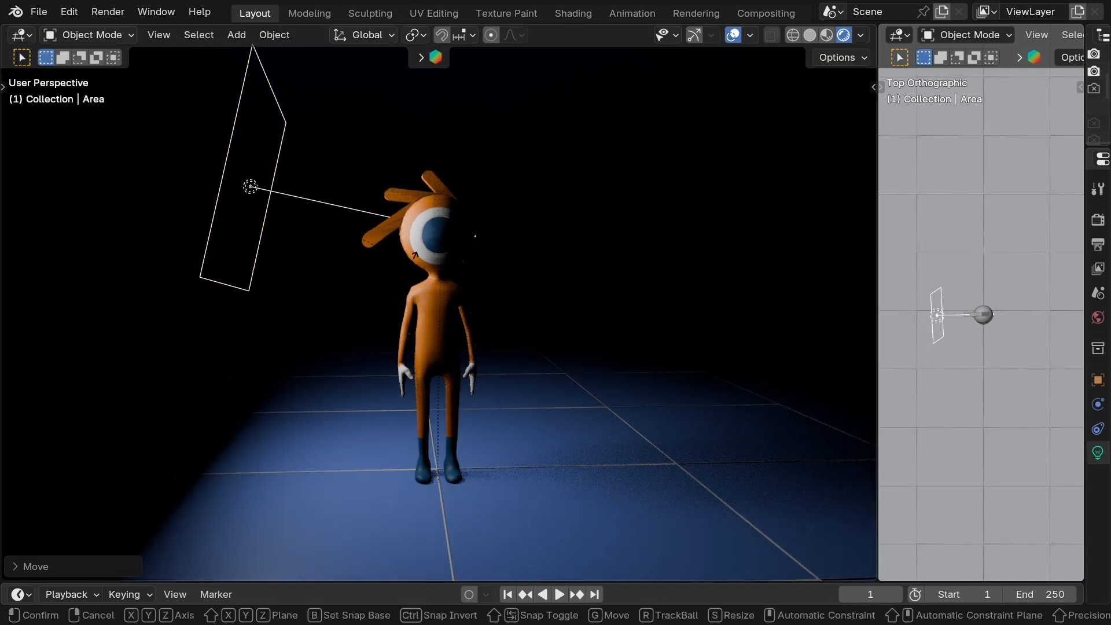
Rotate the area light freely with trackball rotation and scale it.
key("r")
key("r")
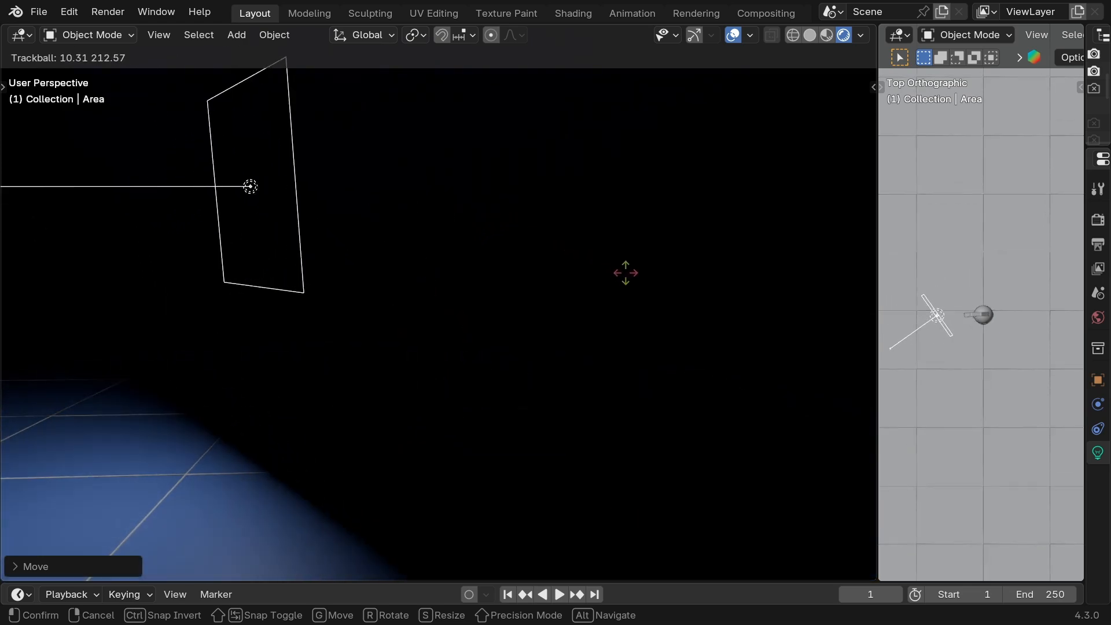
left_click(613, 272)
key("s")
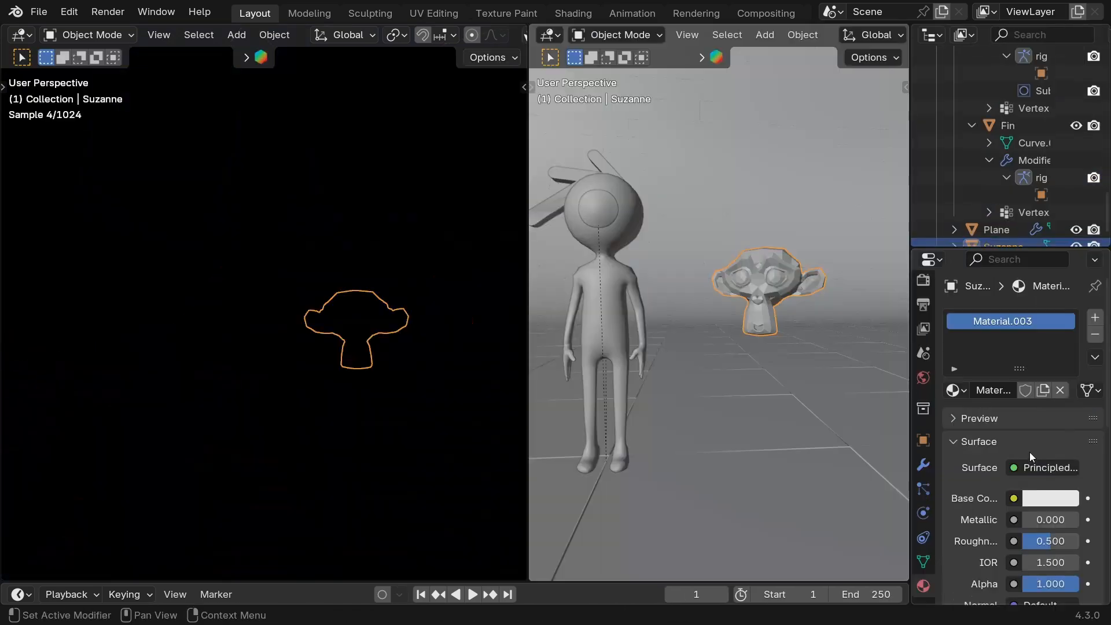
Change the Suzanne material's surface shader to Emission.
left_click(1043, 468)
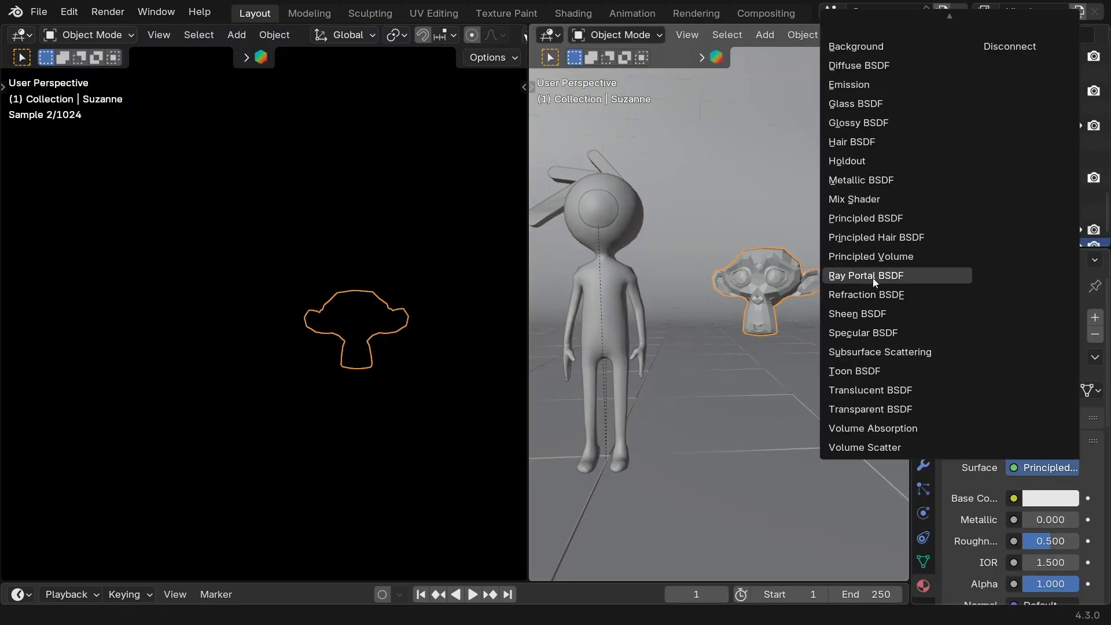
left_click(864, 85)
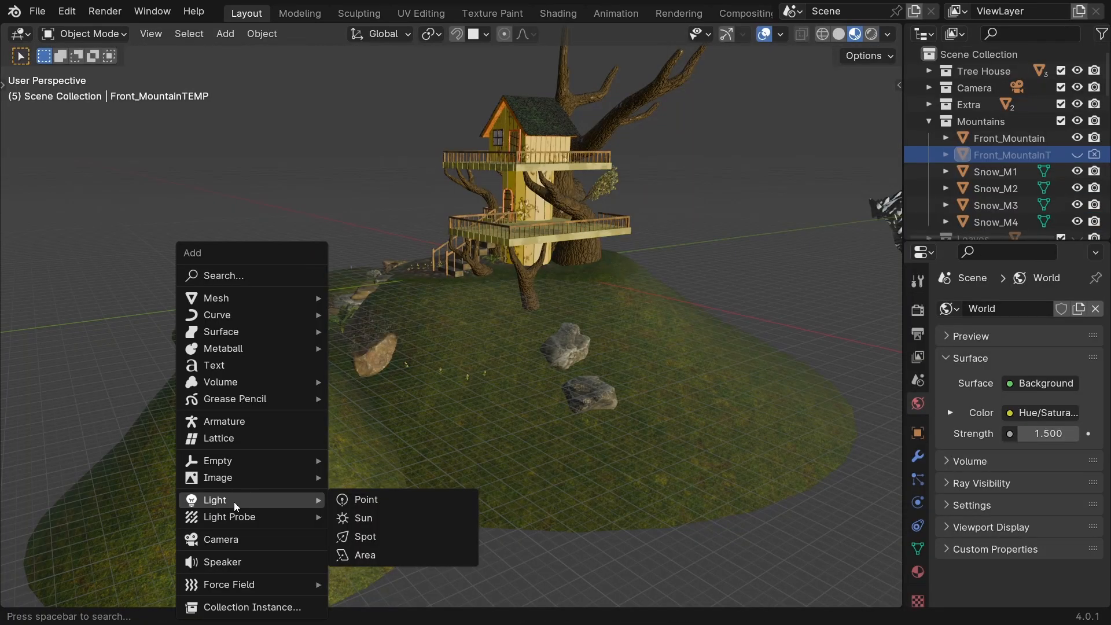
Add an area light to the tree house scene, scale it up and save the file.
left_click(393, 556)
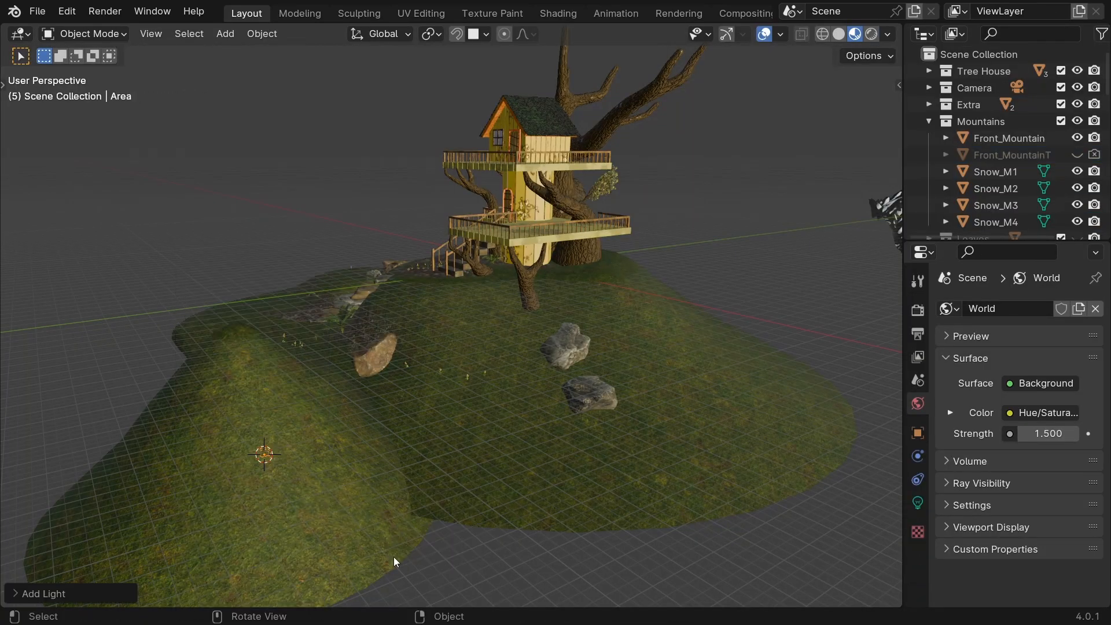
key("s")
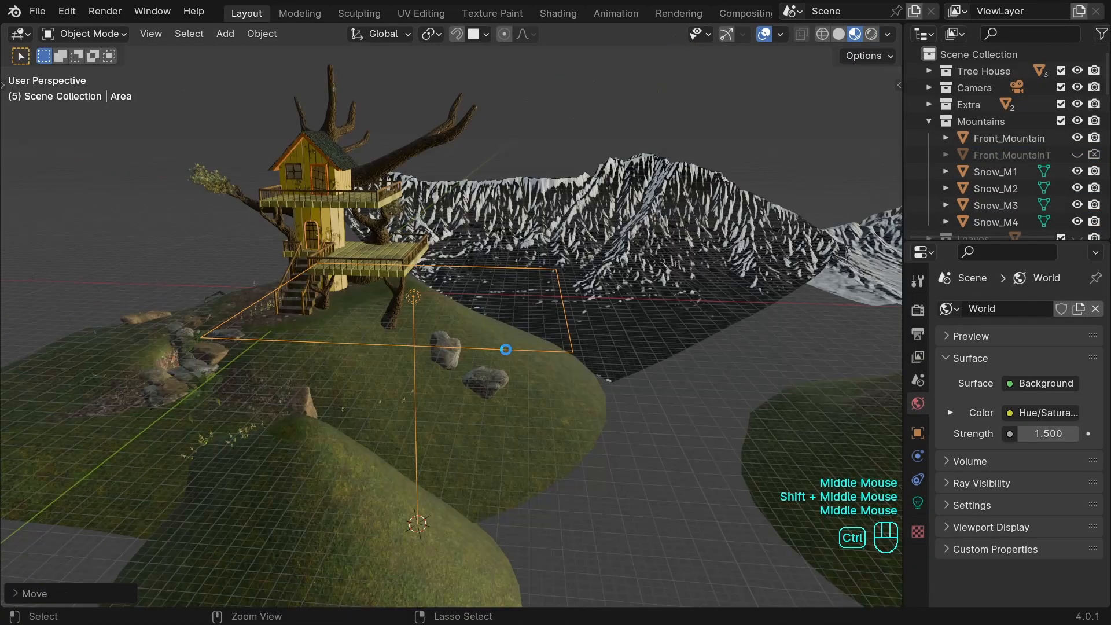
key("ctrl+s")
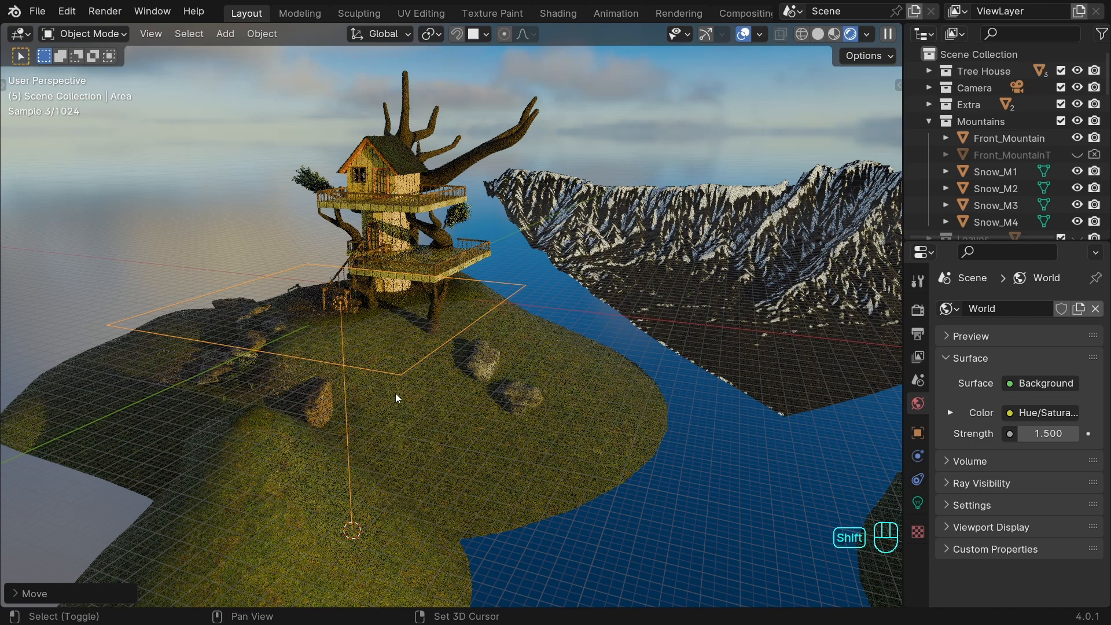
Set the area light's power to 200000 W and move it beside the tree house hill.
middle_click_drag(395, 393, 400, 376, "shift")
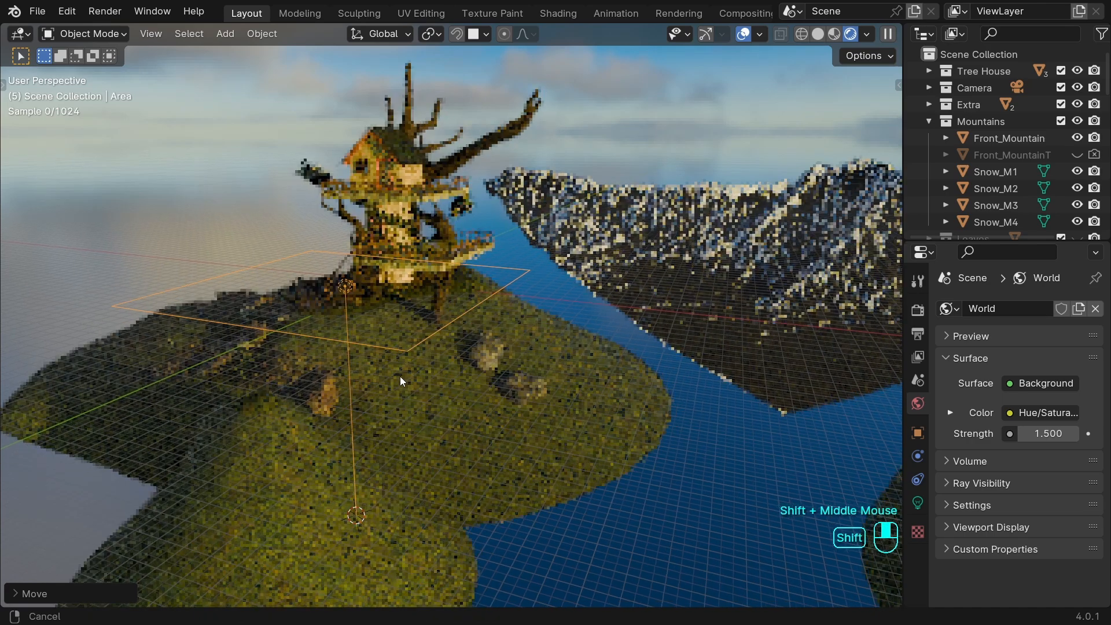
left_click(918, 502)
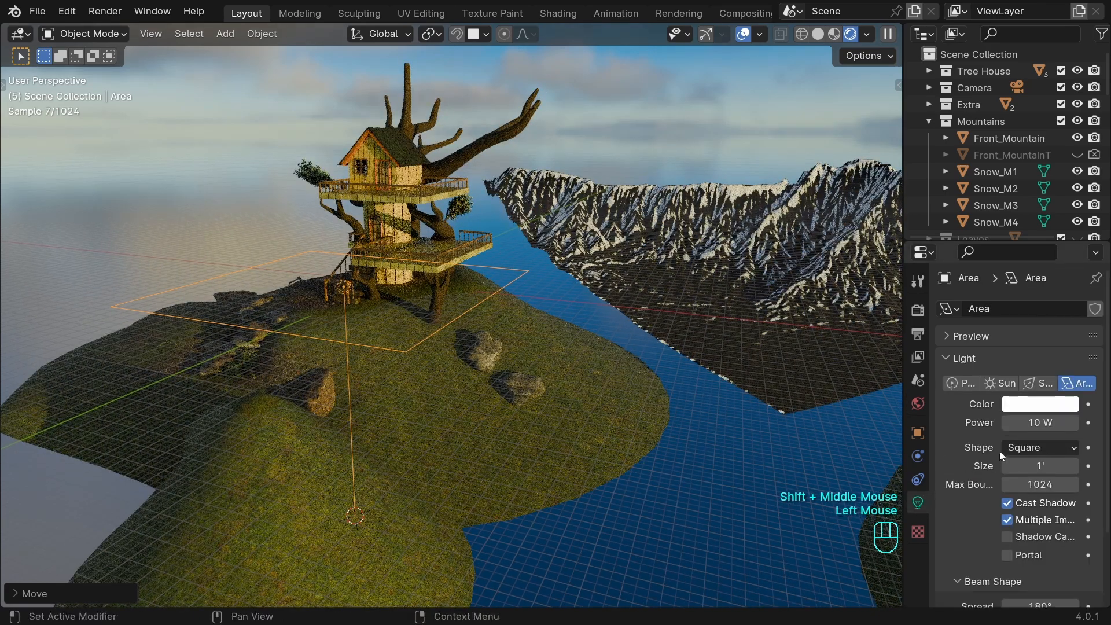
left_click(1027, 422)
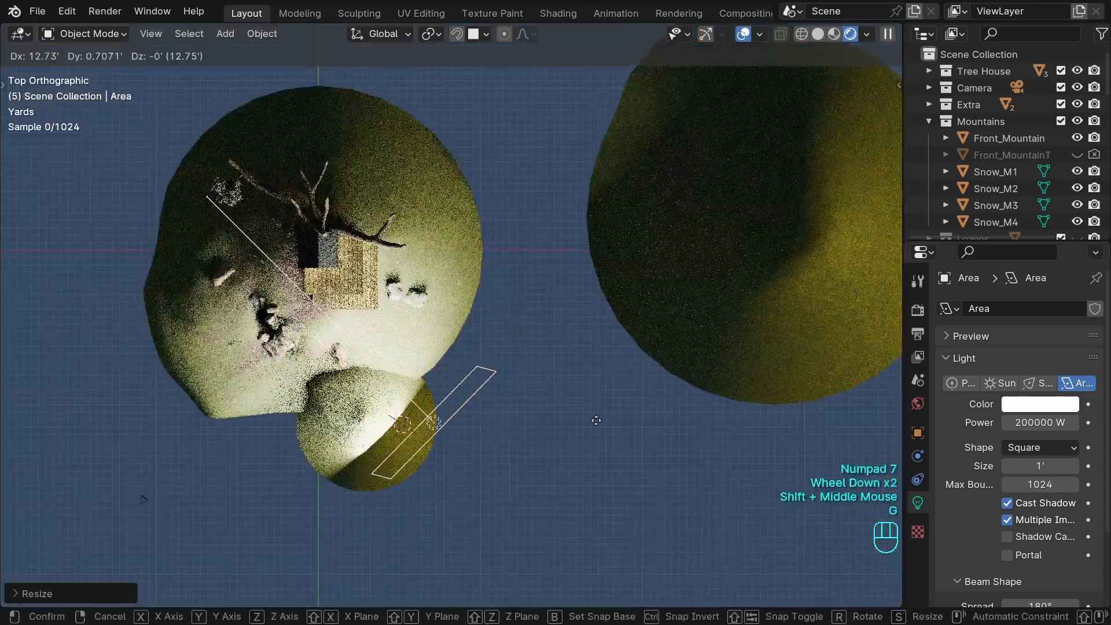
scroll(738, 441, "down", 2)
key("KP_0")
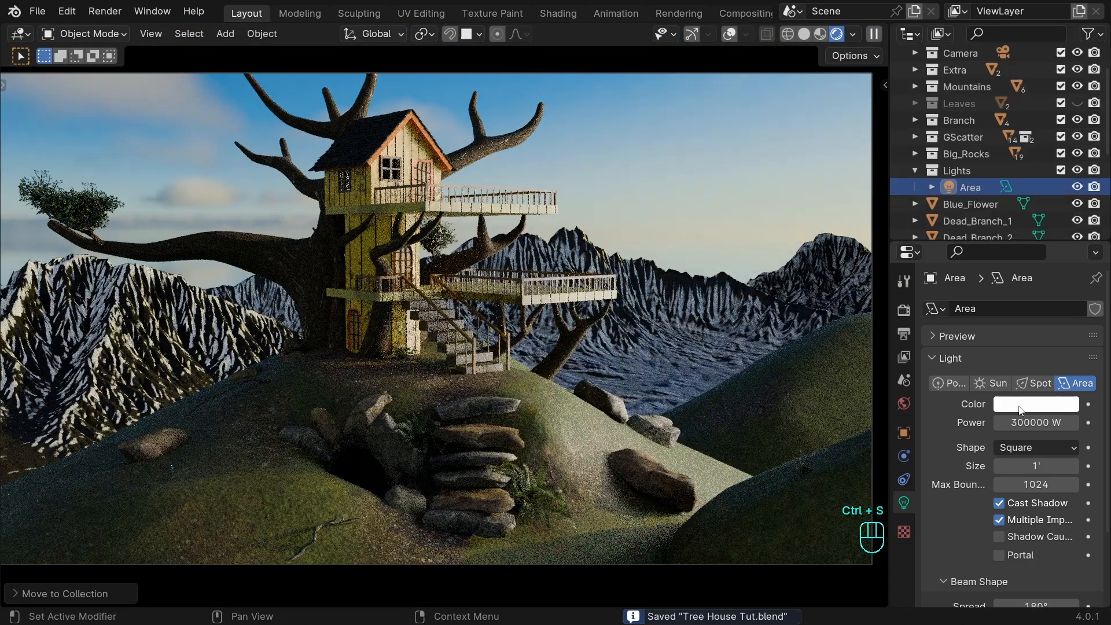
Set the area light's color to warm orange with hue 0.100, saturation 0.831 and value 1.000.
left_click(1001, 403)
left_click(946, 258)
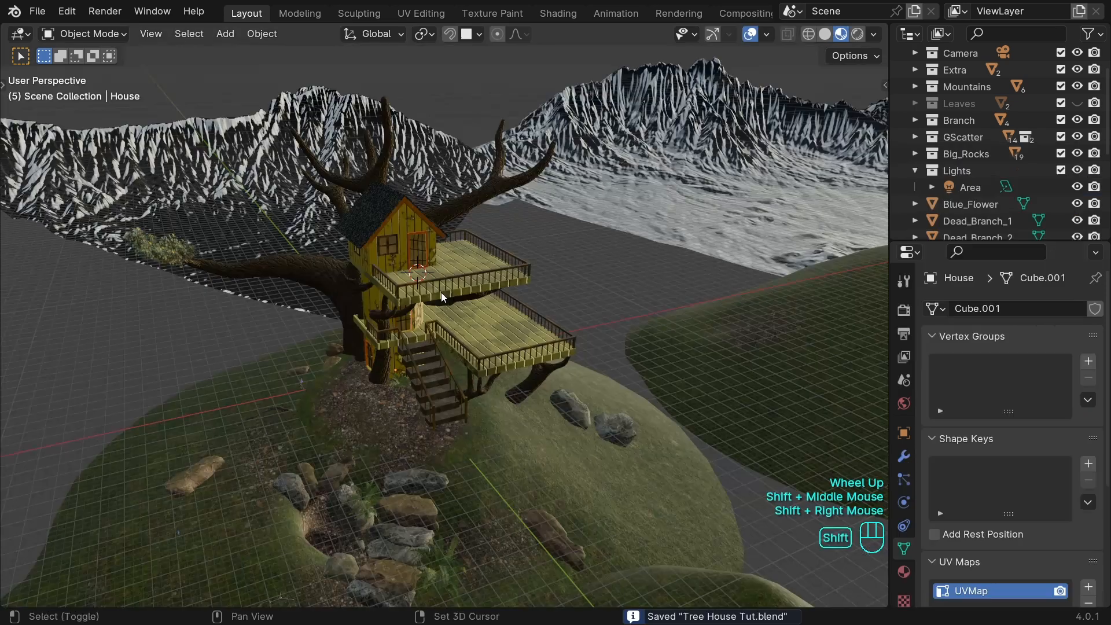
Add a cube mesh at the tree house, scale it up over the hill and apply its transformation.
key("shift+a")
mouse_move(442, 293)
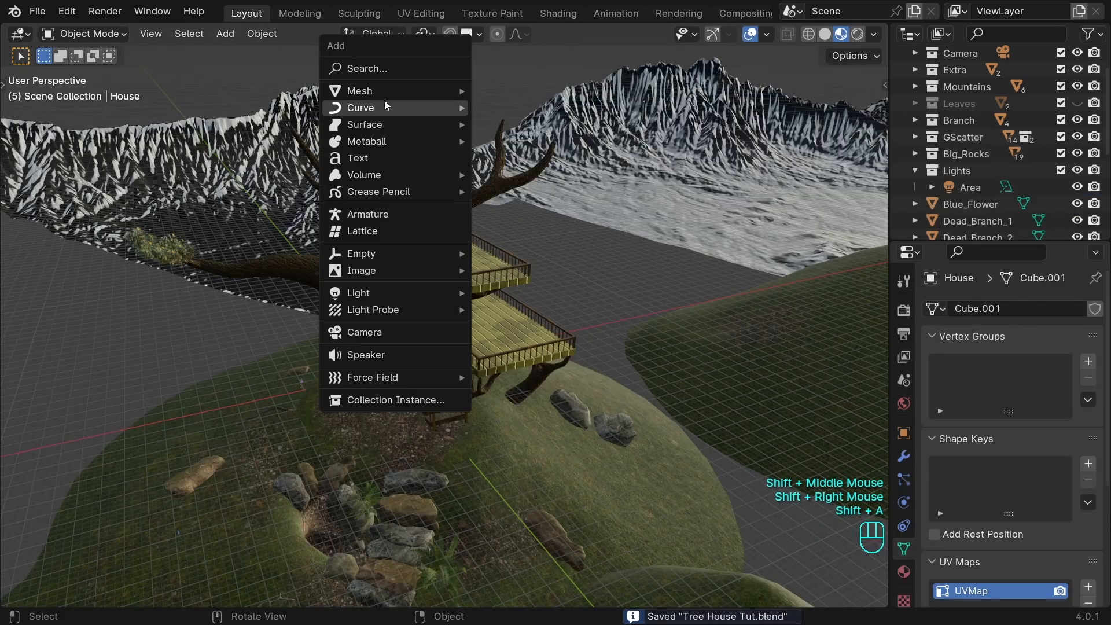
mouse_move(382, 86)
left_click(524, 105)
key("s")
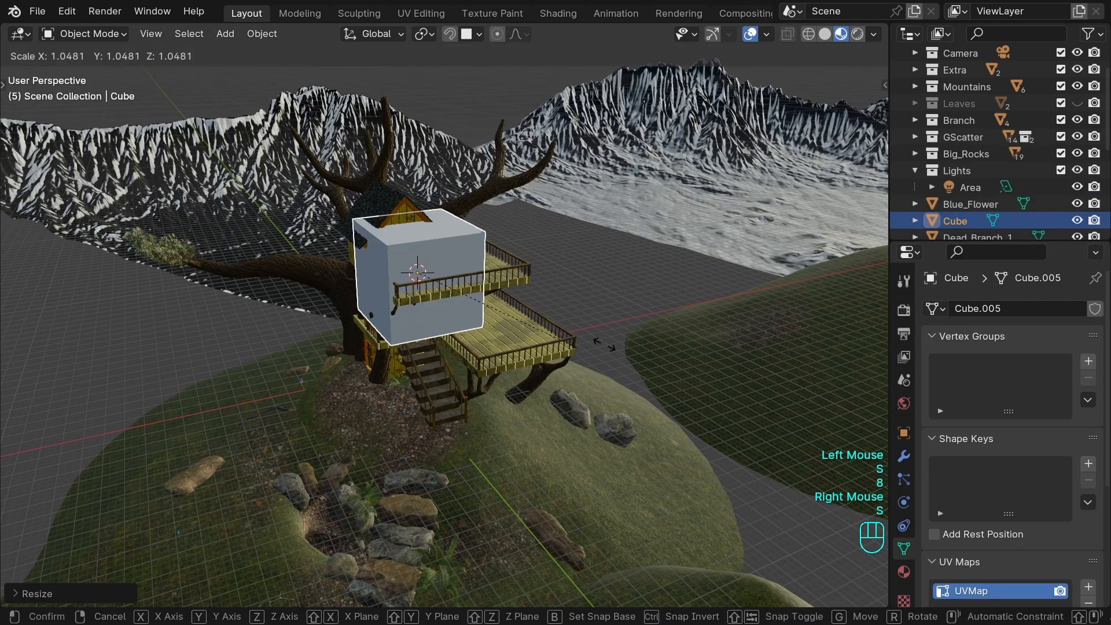
key("ctrl+a")
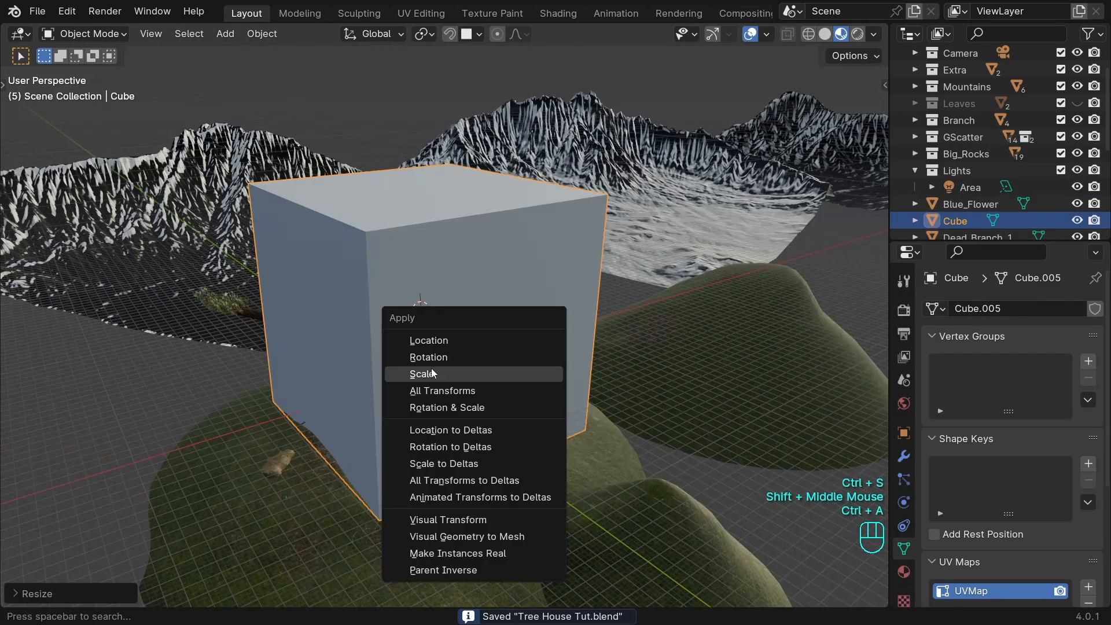
left_click(431, 372)
Rename the new cube object as Fog.
double_click(954, 134)
type("F")
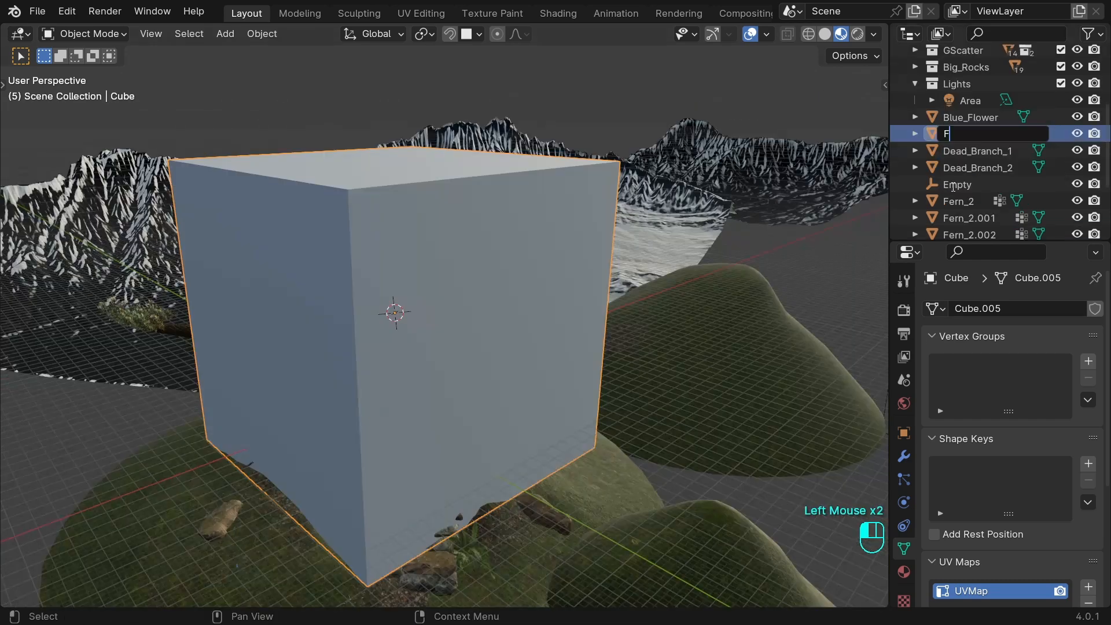
type("o")
type("g")
key("Return")
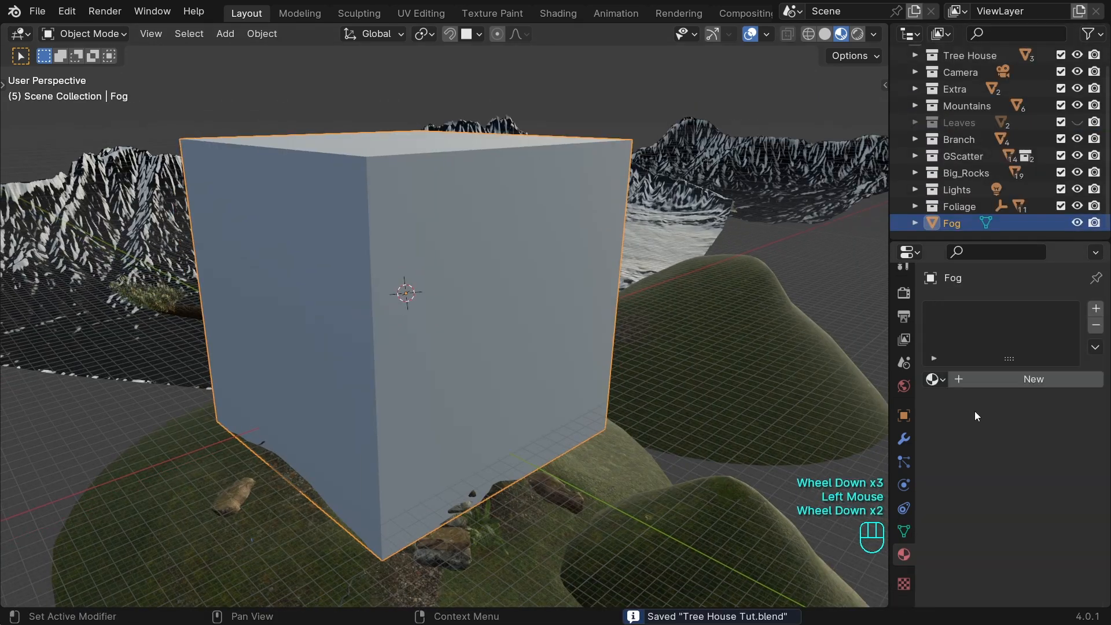
Give the Fog cube a new material and set its surface shader to Principled Volume.
left_click(1001, 380)
scroll(975, 364, "down", 2)
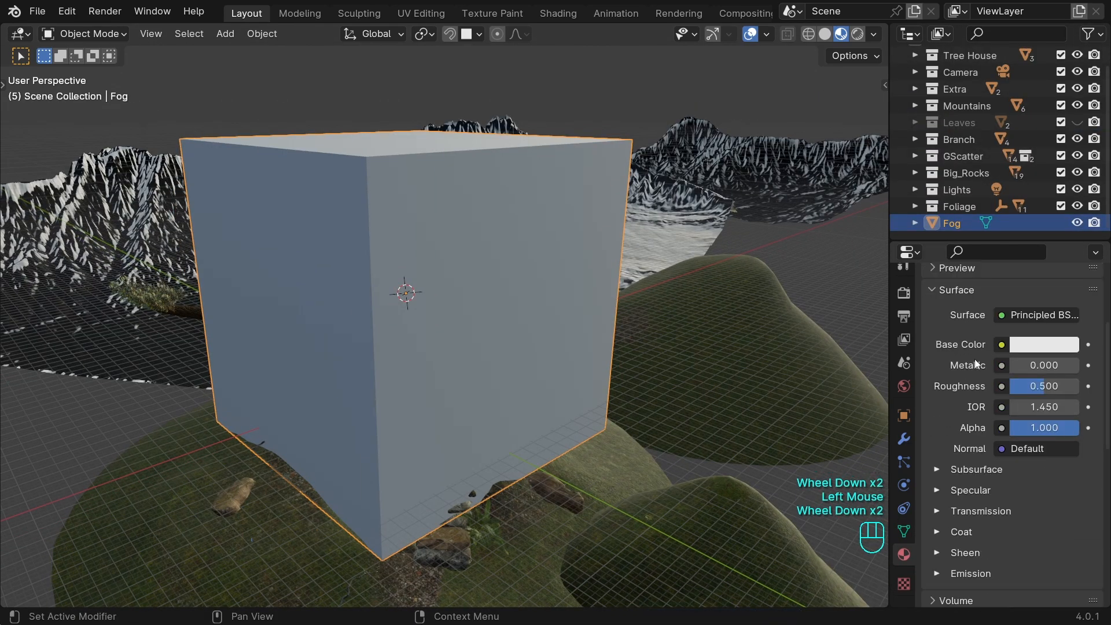
left_click(1035, 314)
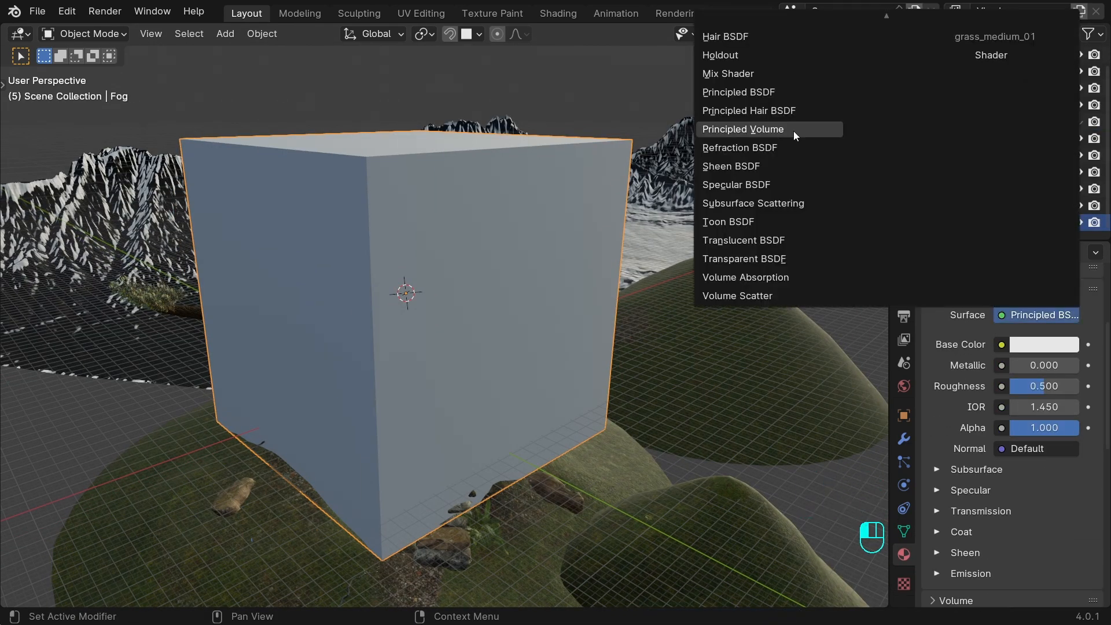
left_click(739, 130)
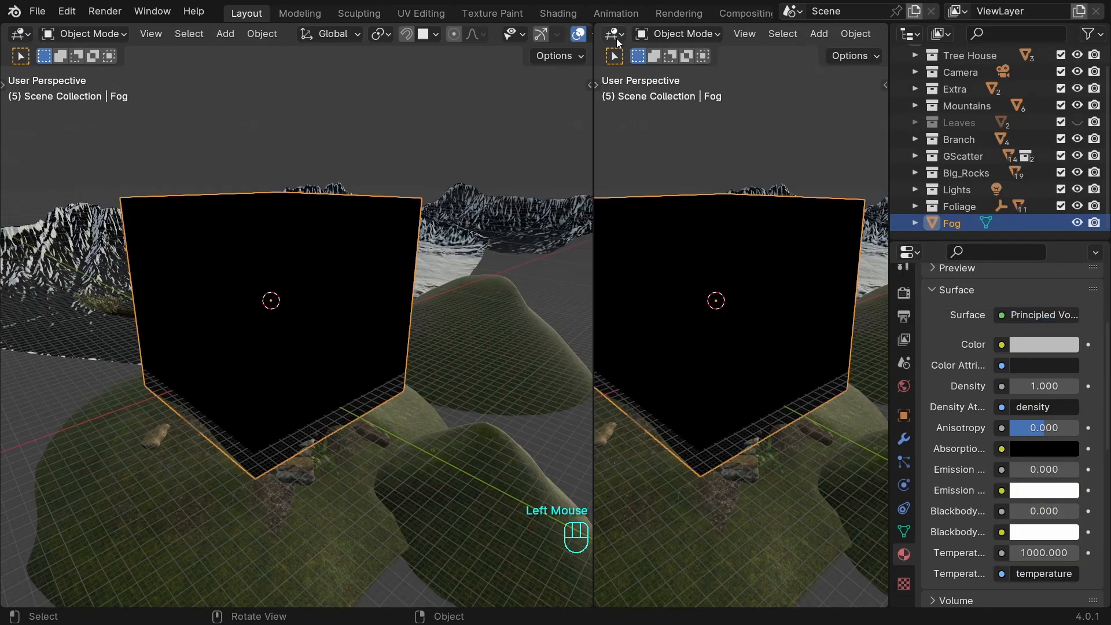
In a shader editor beside the viewport, relink the Principled Volume to the Material Output's Volume socket and save the file.
left_click(614, 35)
left_click(503, 190)
scroll(789, 350, "up", 4)
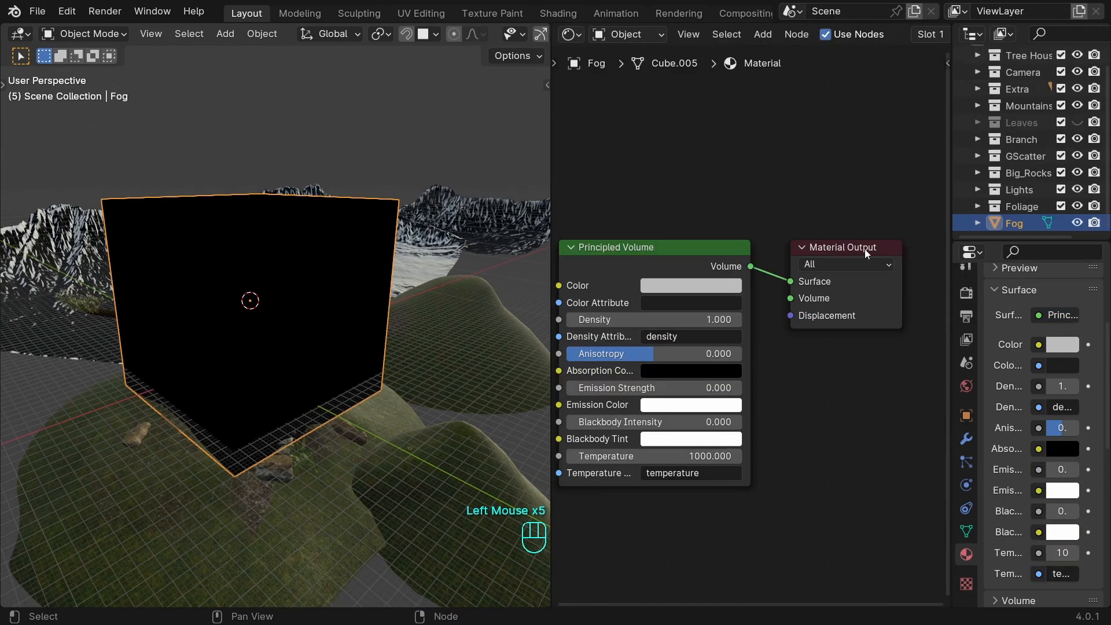
left_click_drag(864, 249, 870, 245)
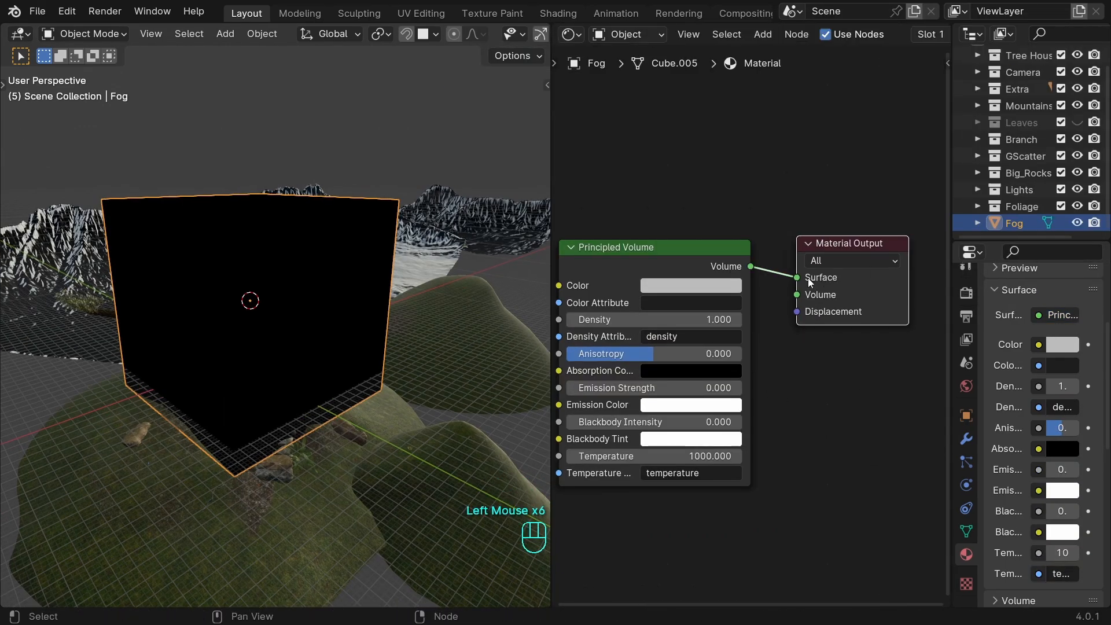
left_click_drag(796, 296, 796, 295)
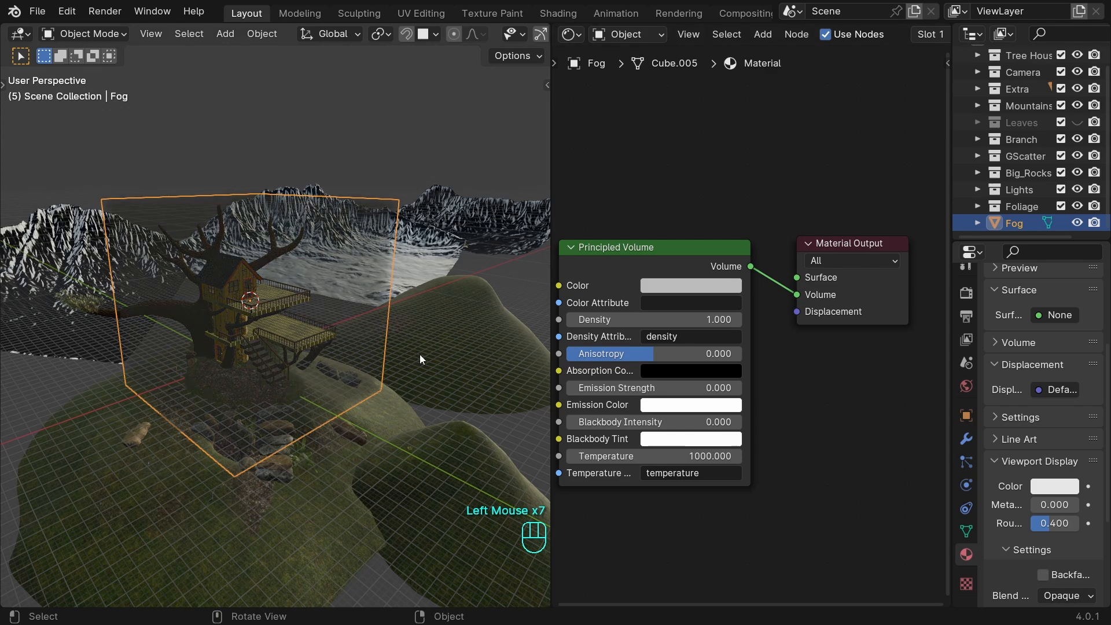
middle_click_drag(418, 354, 392, 360, "shift")
key("ctrl")
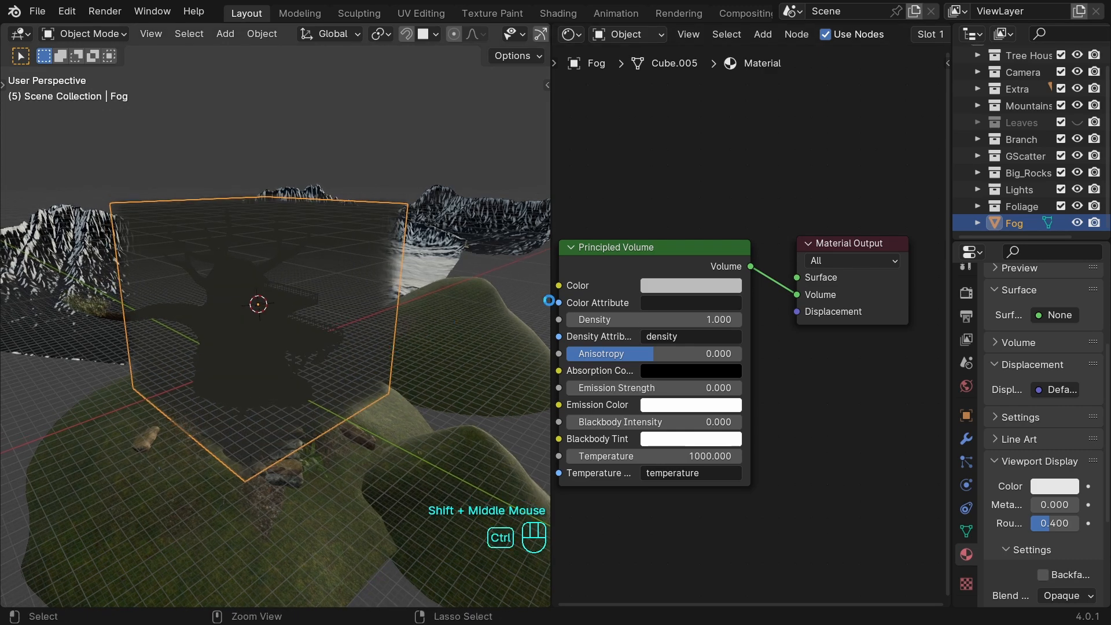
key("ctrl+s")
Add a Noise Texture node to the Fog material and connect its Fac output to the Principled Volume's Density.
scroll(273, 318, "up", 2)
key("shift+a")
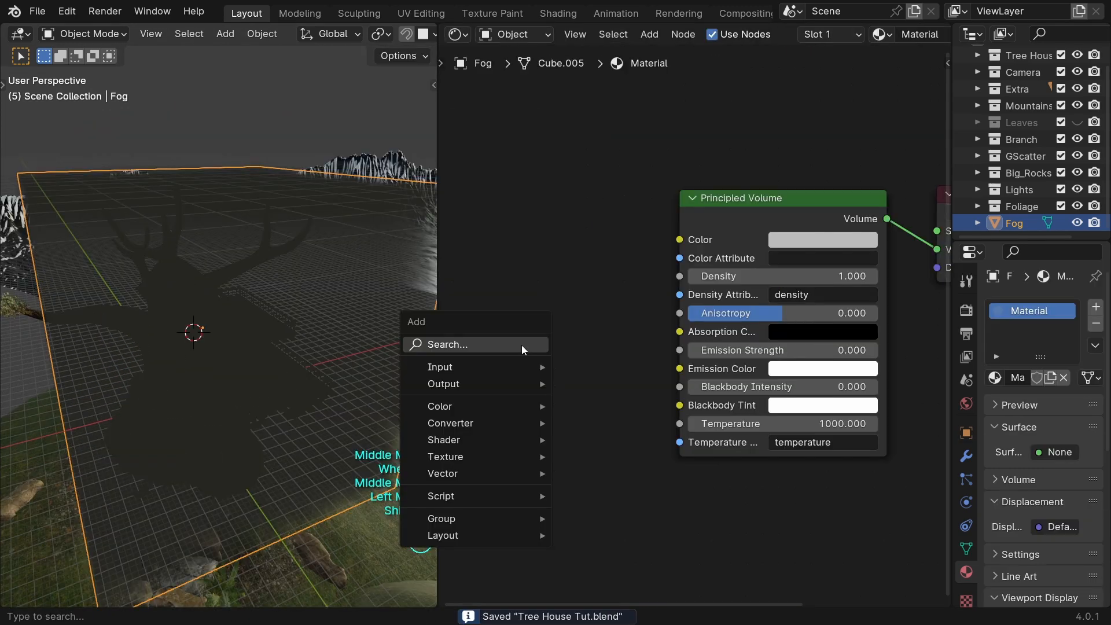
left_click(521, 346)
type("noi")
key("Return")
left_click(592, 304)
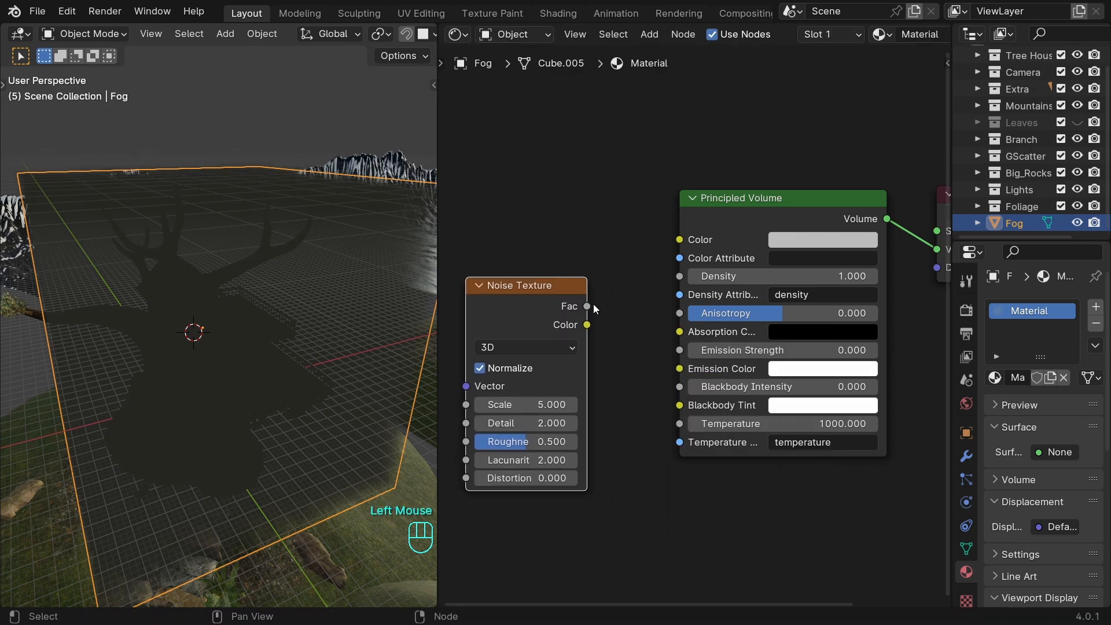
left_click_drag(648, 276, 695, 279)
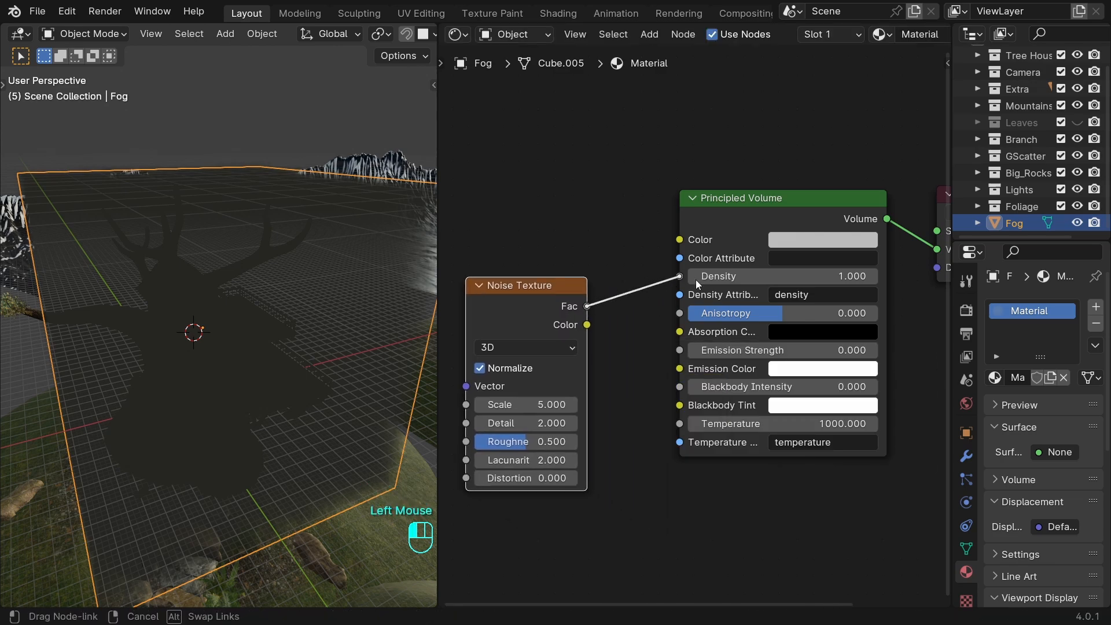
Insert a Color Ramp node between the Noise Texture and the Principled Volume's Density input.
key("shift+a")
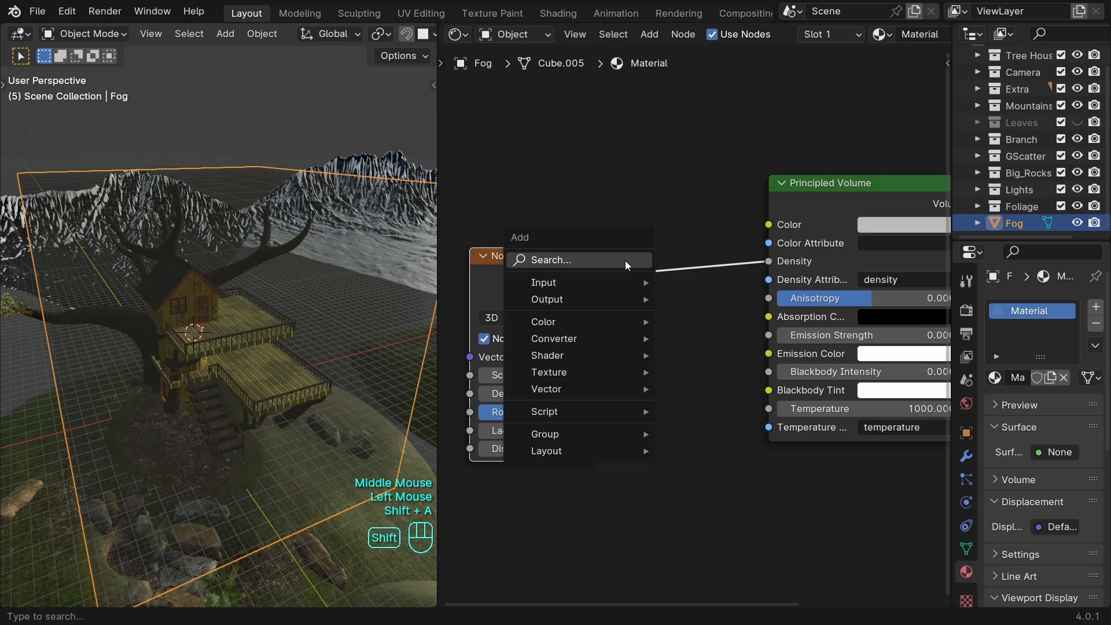
type("color")
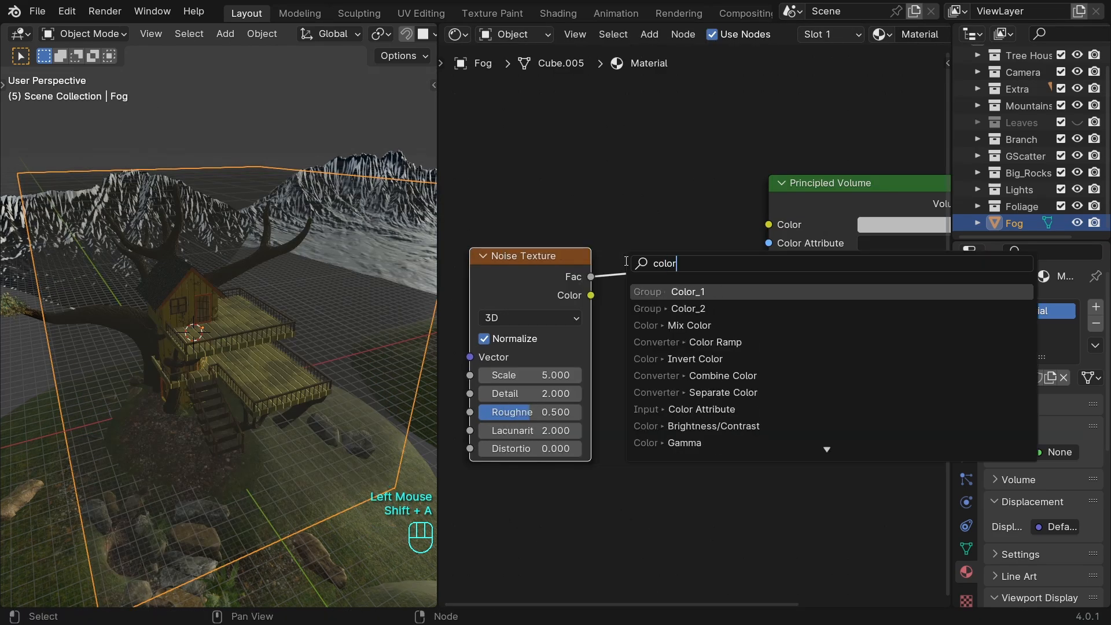
key("Return")
left_click(661, 267)
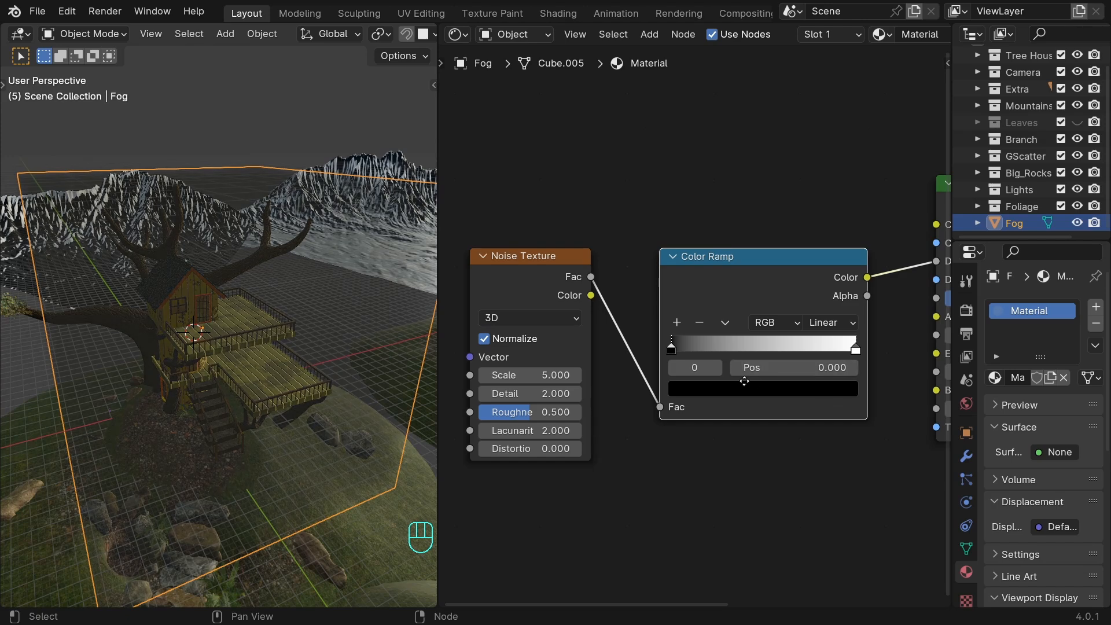
Move the Color Ramp's black stop to 0.571 and set the Noise Texture to Scale 2.870, Detail 5.200 and Roughness 0.535.
middle_click_drag(749, 376, 657, 373)
scroll(657, 373, "down", 1)
left_click_drag(587, 345, 689, 342)
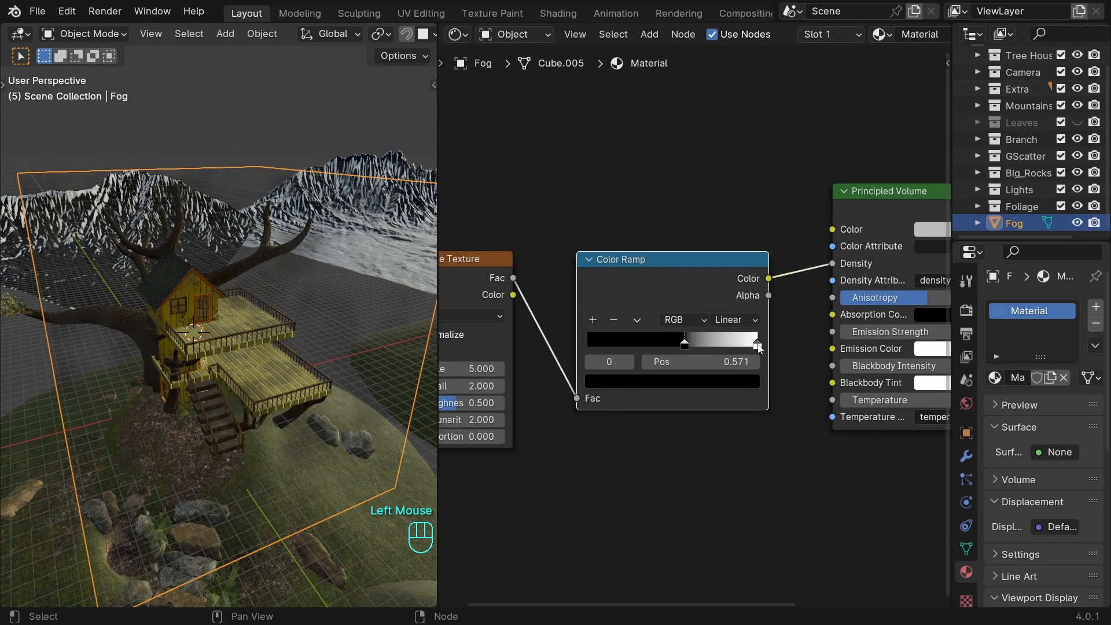
left_click_drag(757, 344, 696, 343)
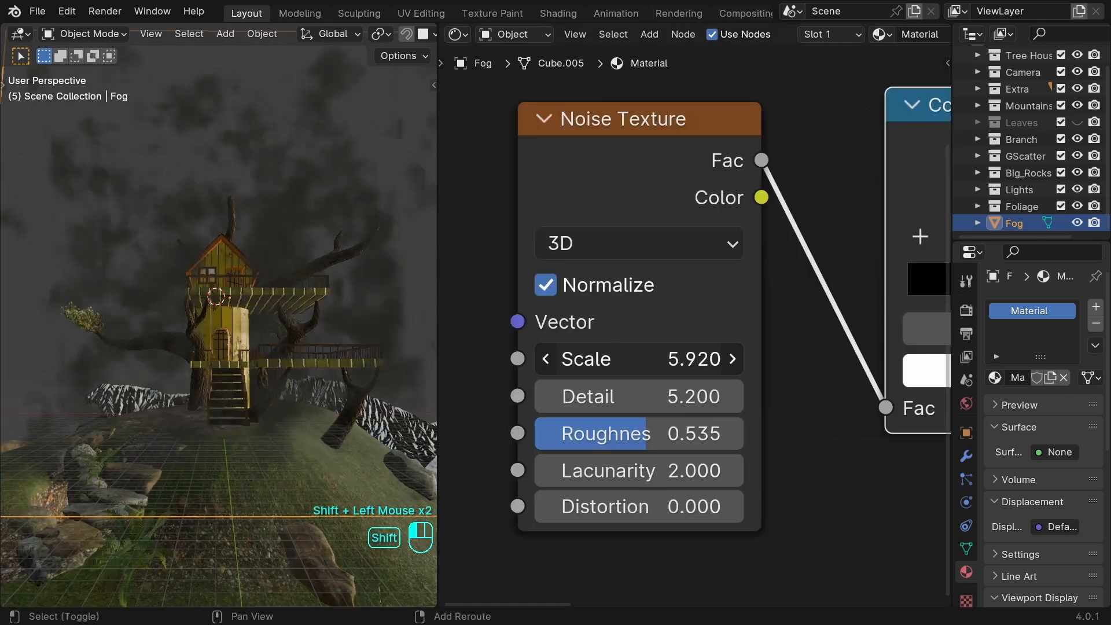
left_click_drag(706, 358, 642, 358, "shift")
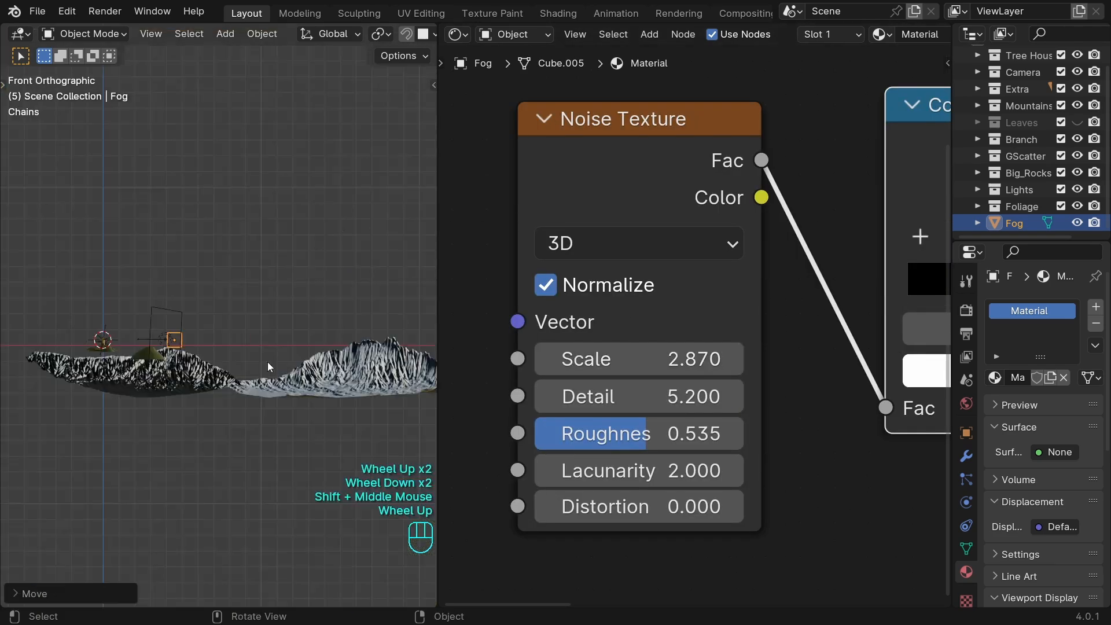
Stretch the Fog cube along X across the mountains in front view and scale it taller along Z.
key("s")
key("x")
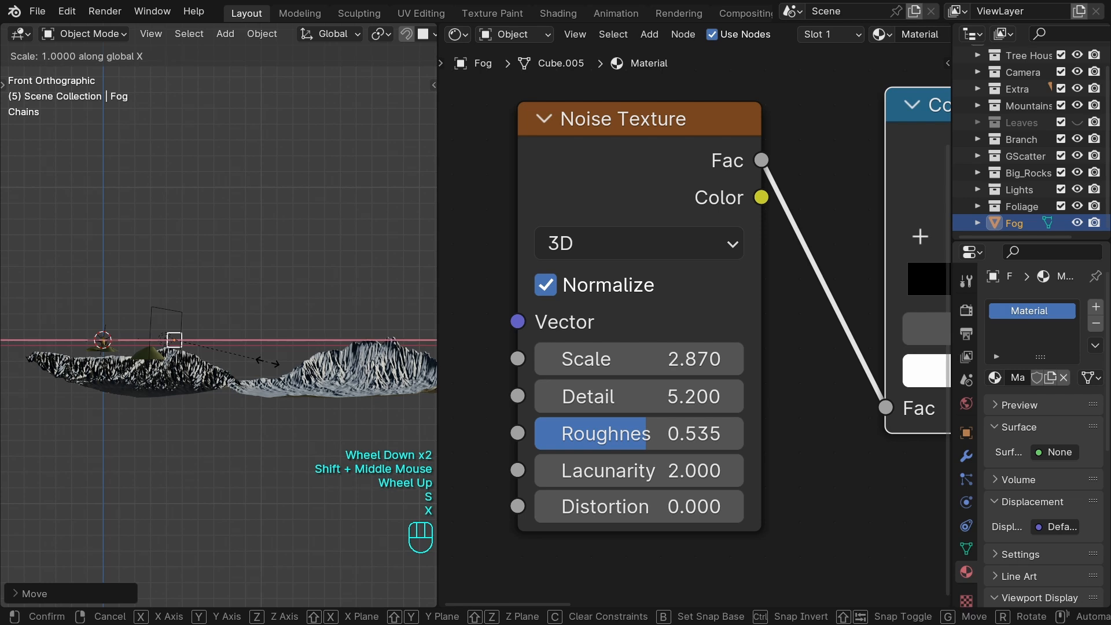
left_click(318, 319)
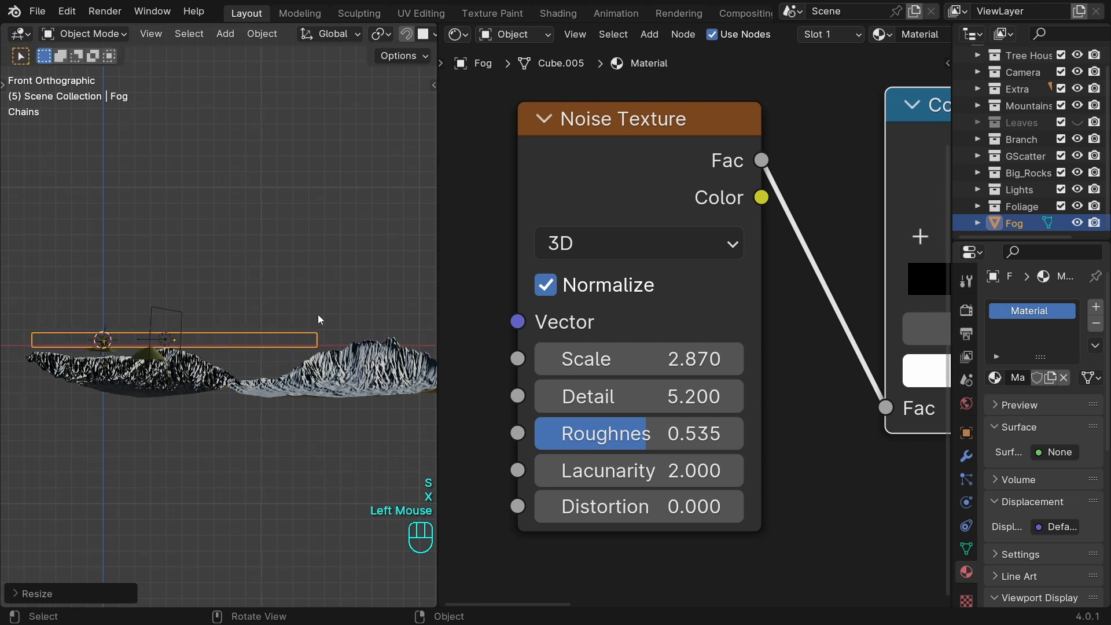
key("s")
key("z")
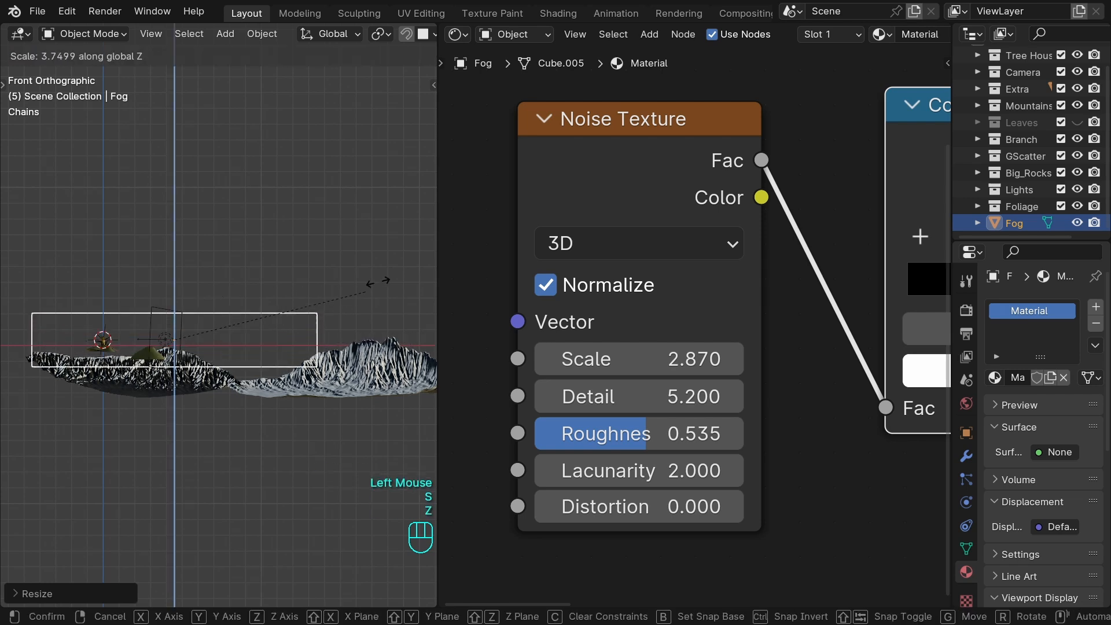
left_click(342, 317)
Rotate the Fog box about -24° around Z and stretch it about 18 times along its local Y over the mountains.
key("KP_0")
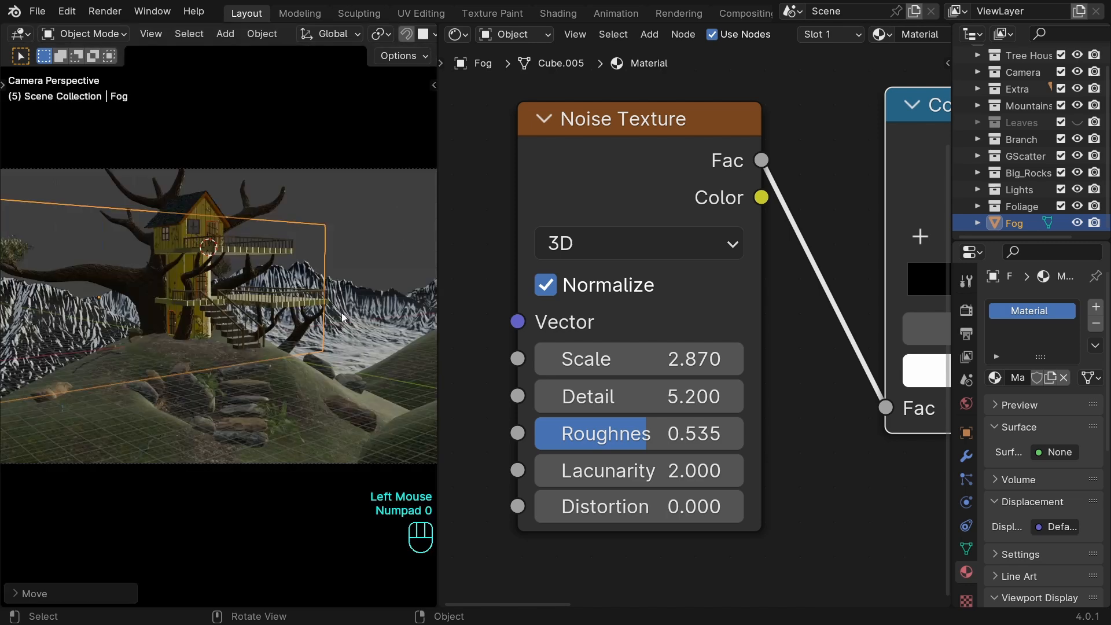
key("r")
key("z")
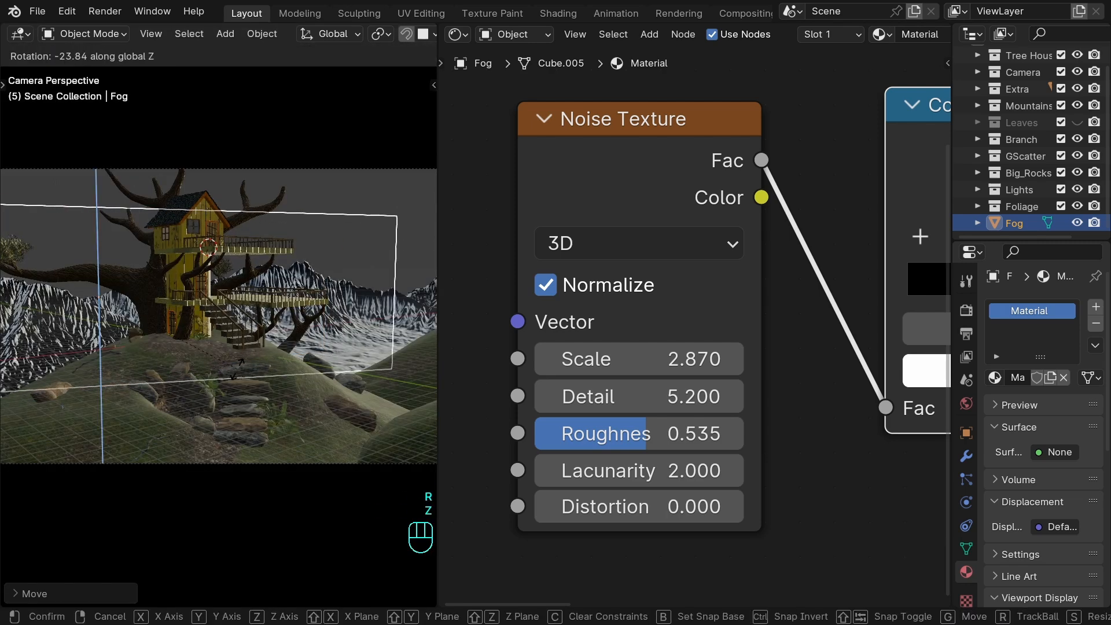
scroll(201, 389, "down", 2)
middle_click_drag(201, 389, 246, 348)
key("s")
key("y")
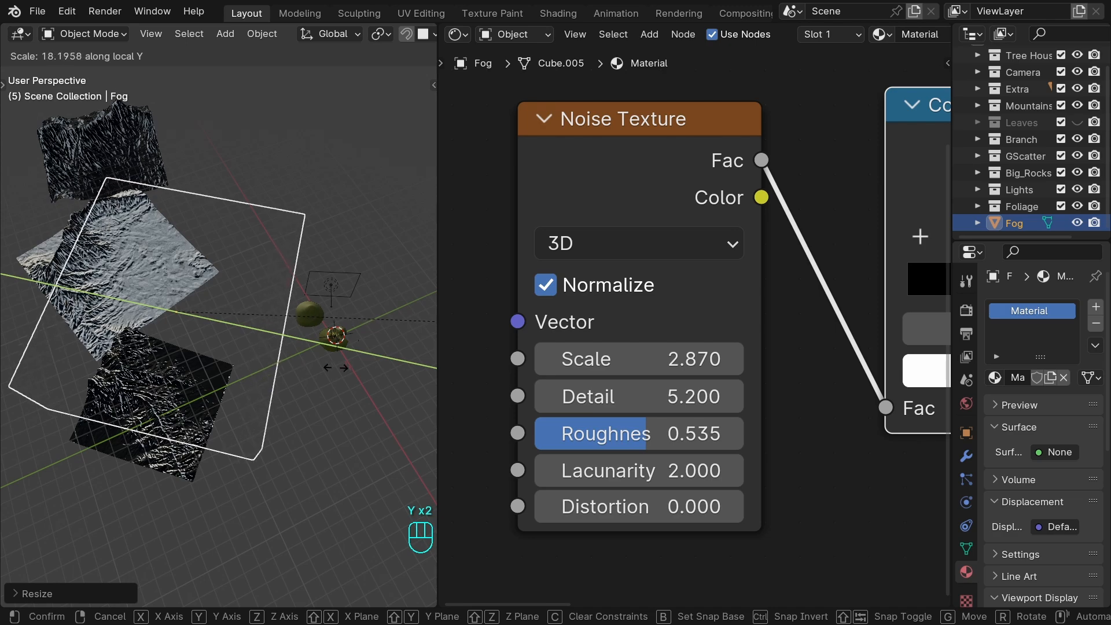
left_click(279, 359)
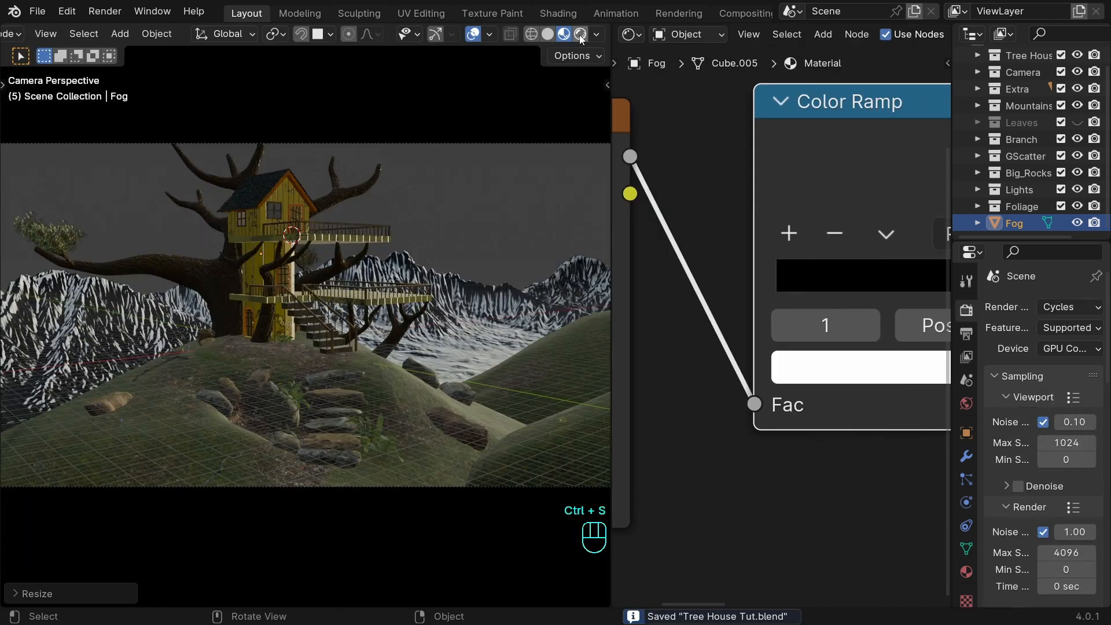
Show the camera view in rendered shading, set the Color Ramp's black stop to 0.583 and save the file.
left_click(578, 35)
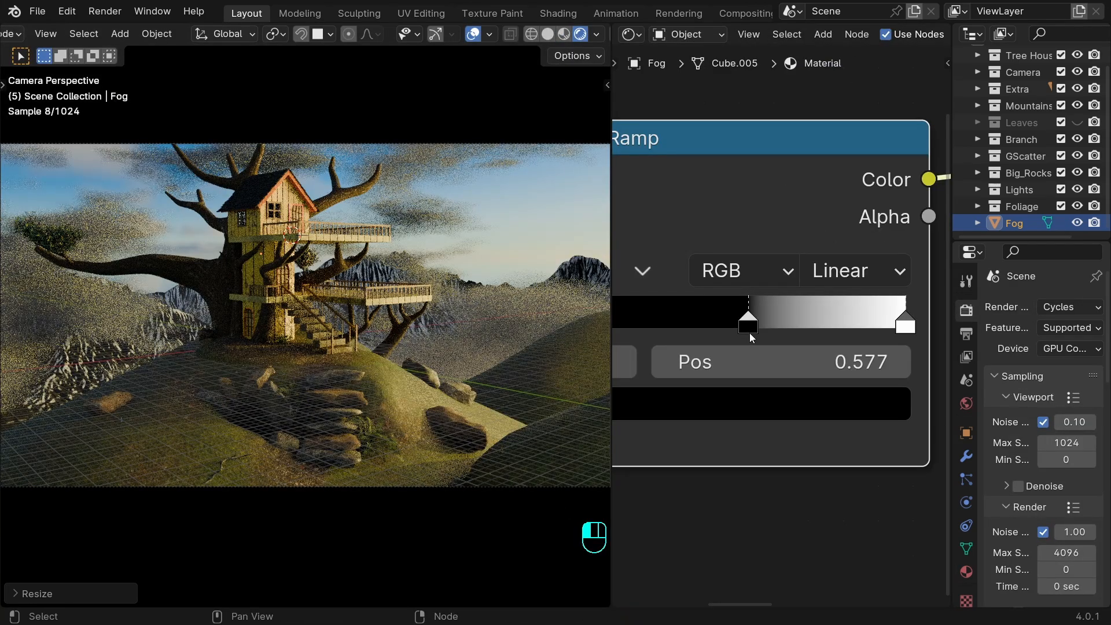
left_click_drag(750, 334, 752, 334)
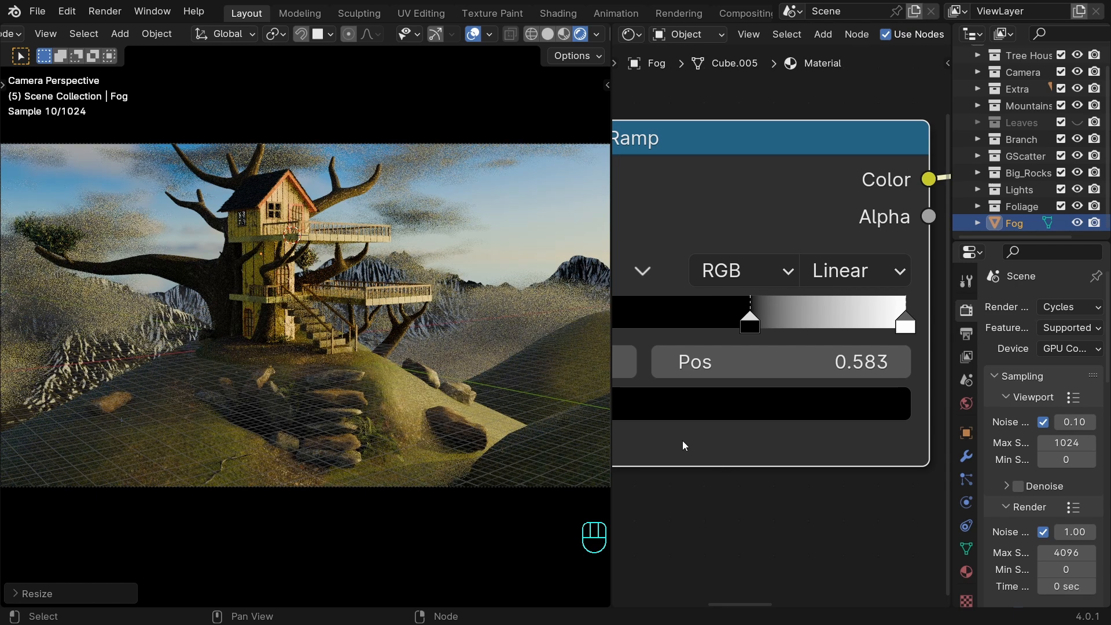
key("ctrl+s")
Lighten the Principled Volume's color by raising its brightness value above 0.500.
scroll(682, 446, "down", 1)
middle_click_drag(682, 446, 859, 335)
scroll(777, 311, "up", 2)
middle_click_drag(776, 311, 834, 322)
left_click(819, 290)
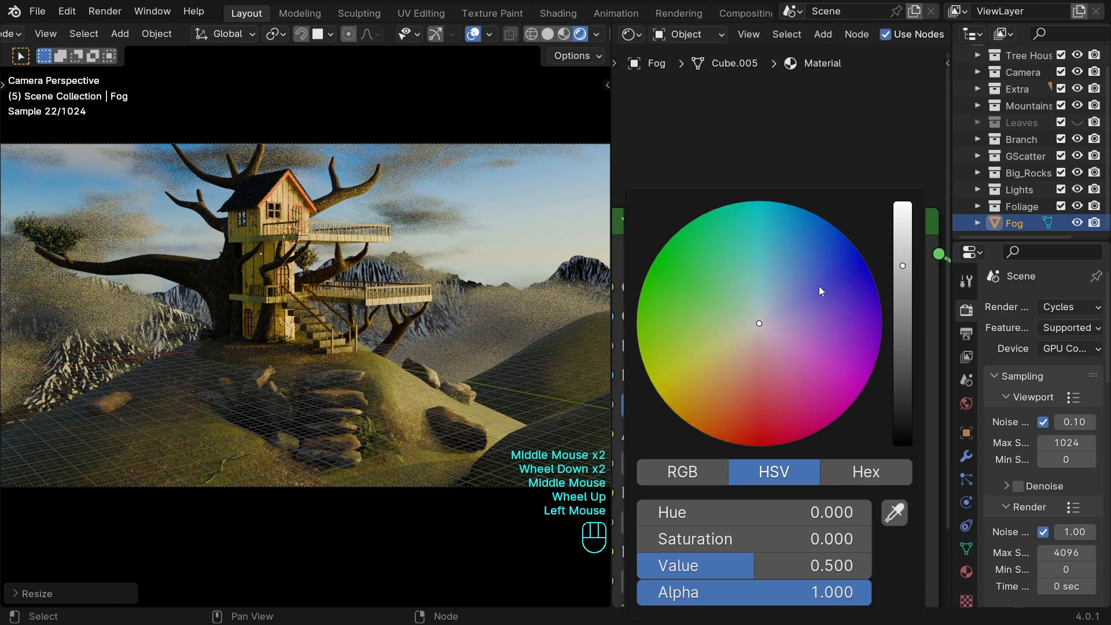
left_click_drag(903, 268, 903, 229)
Set the Noise Texture's Scale to about 3.83, fine-tune its Roughness and save the file.
left_click_drag(795, 353, 664, 353)
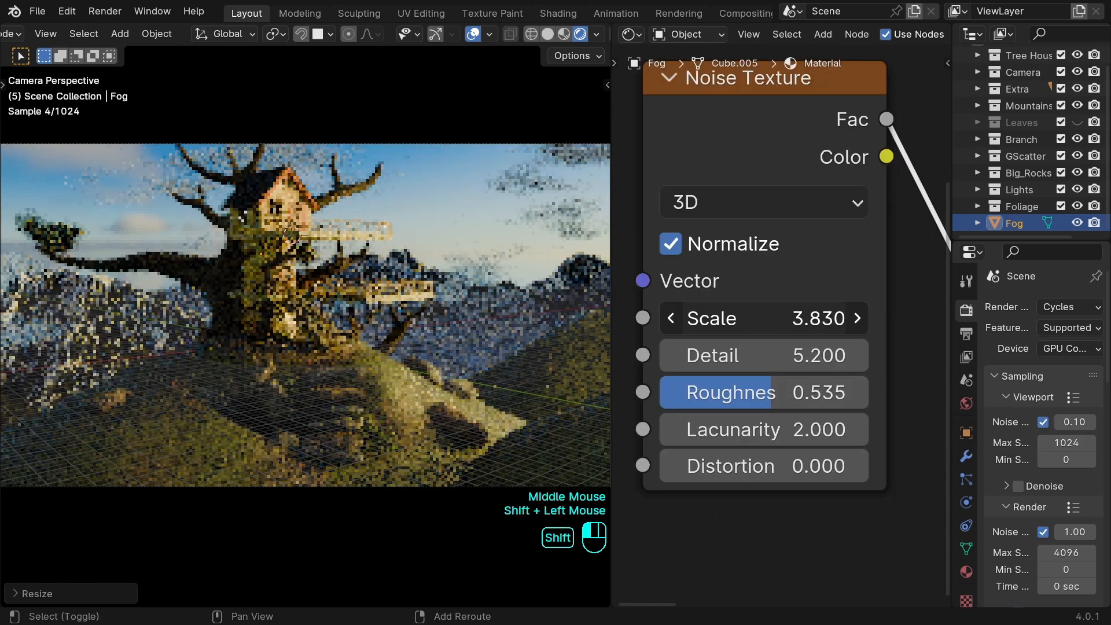
left_click_drag(769, 389, 775, 389, "shift")
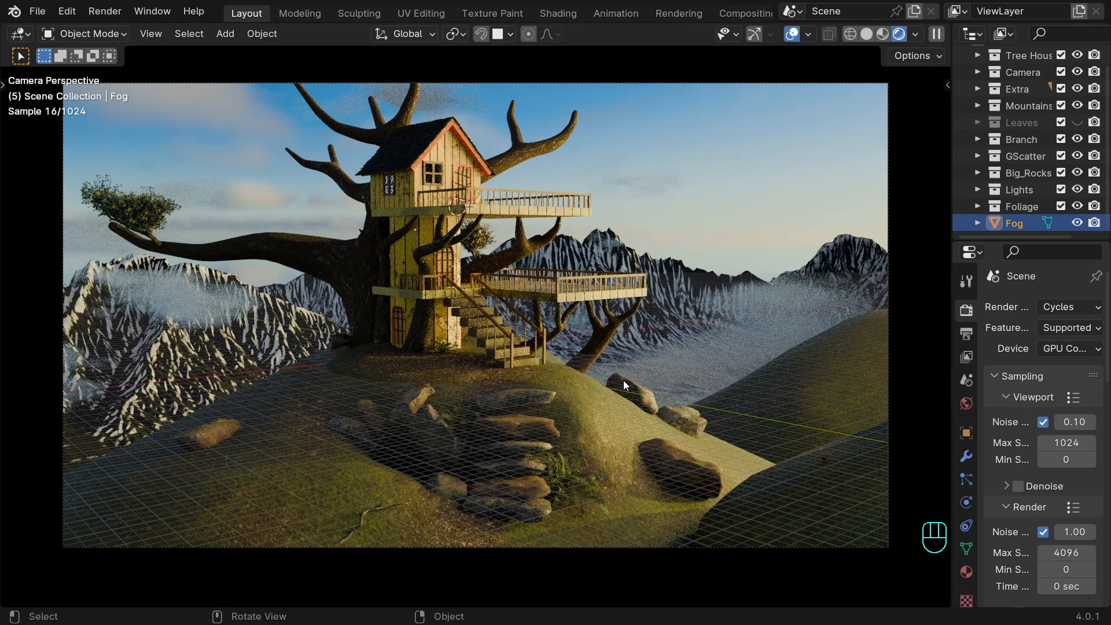
key("ctrl+s")
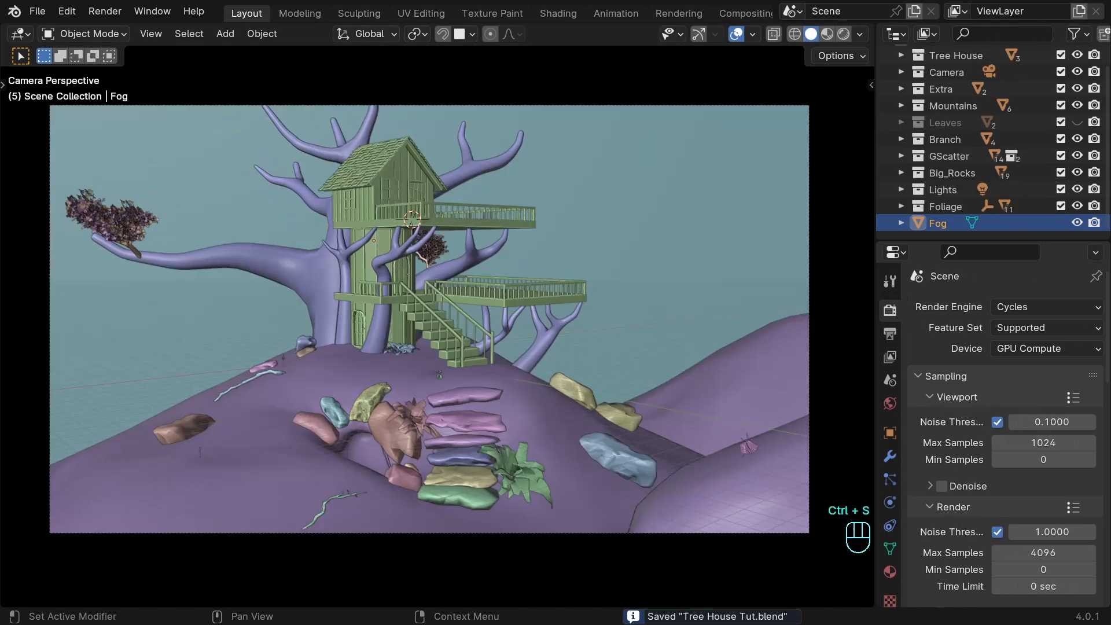
Set the 3D viewport's clip end to 5000 feet so the whole Fog box can be displayed.
middle_click_drag(526, 265, 573, 335)
scroll(549, 277, "down", 4)
scroll(573, 335, "up", 2)
scroll(564, 338, "down", 2)
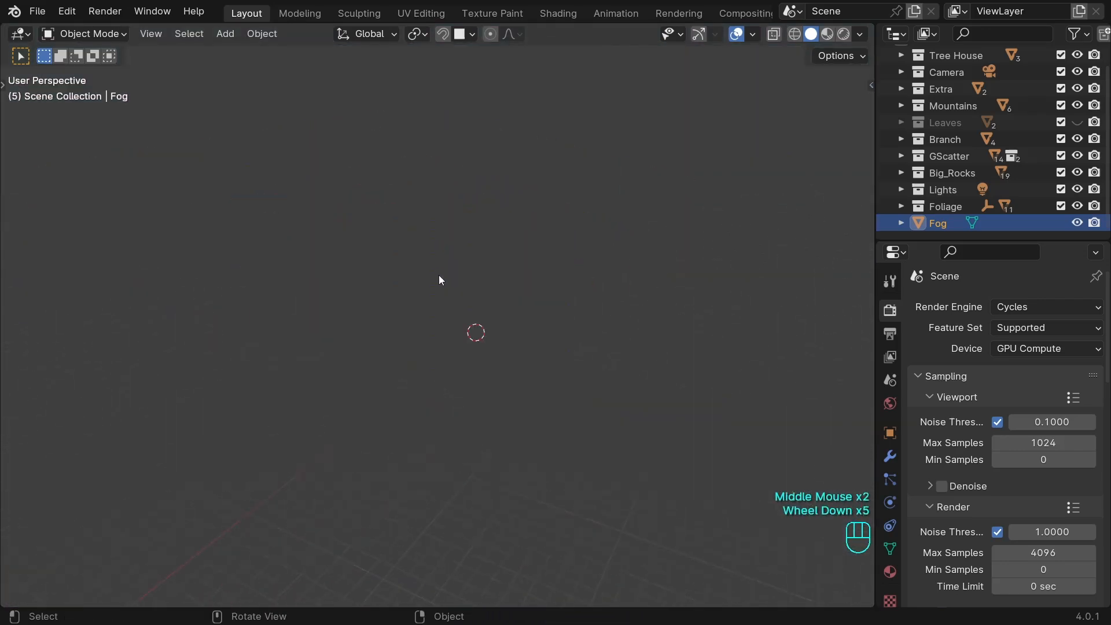
scroll(440, 279, "up", 1)
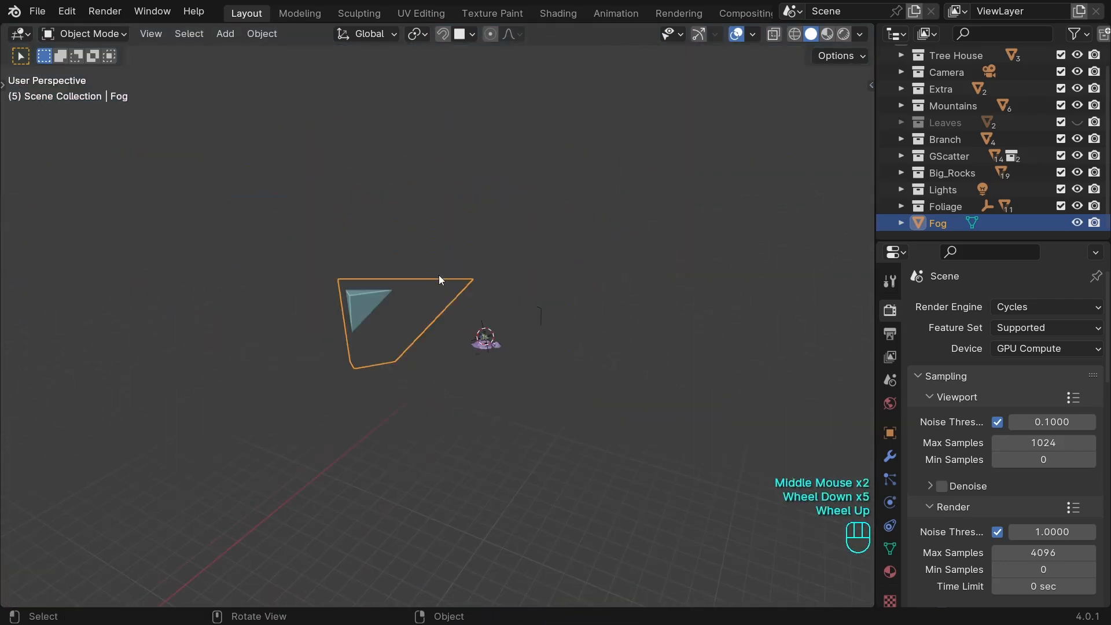
middle_click_drag(446, 305, 515, 315)
key("n")
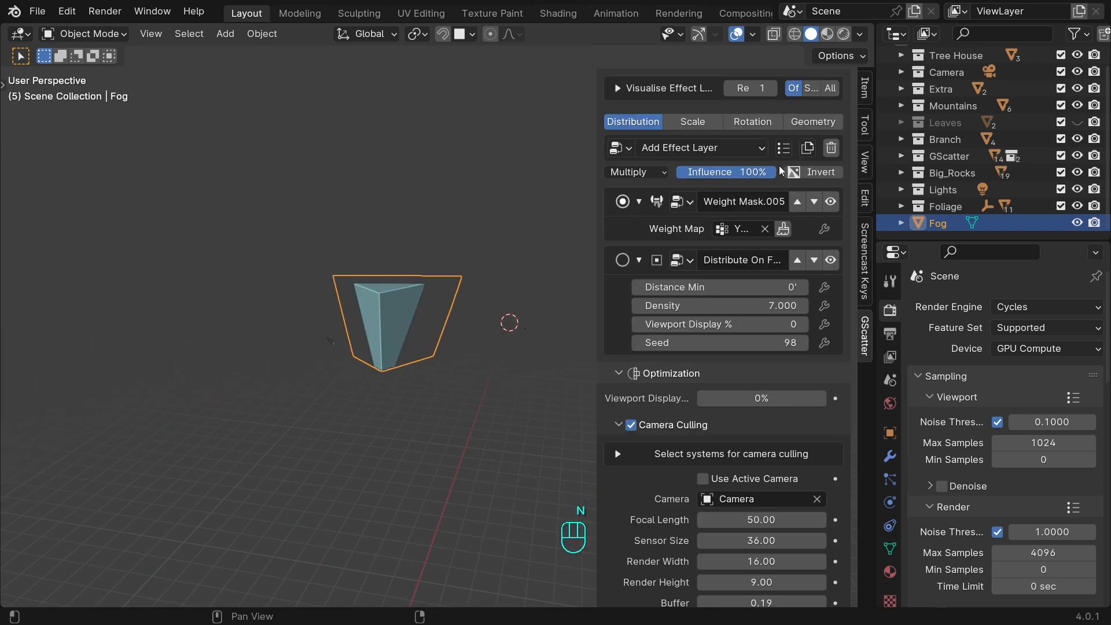
left_click(864, 163)
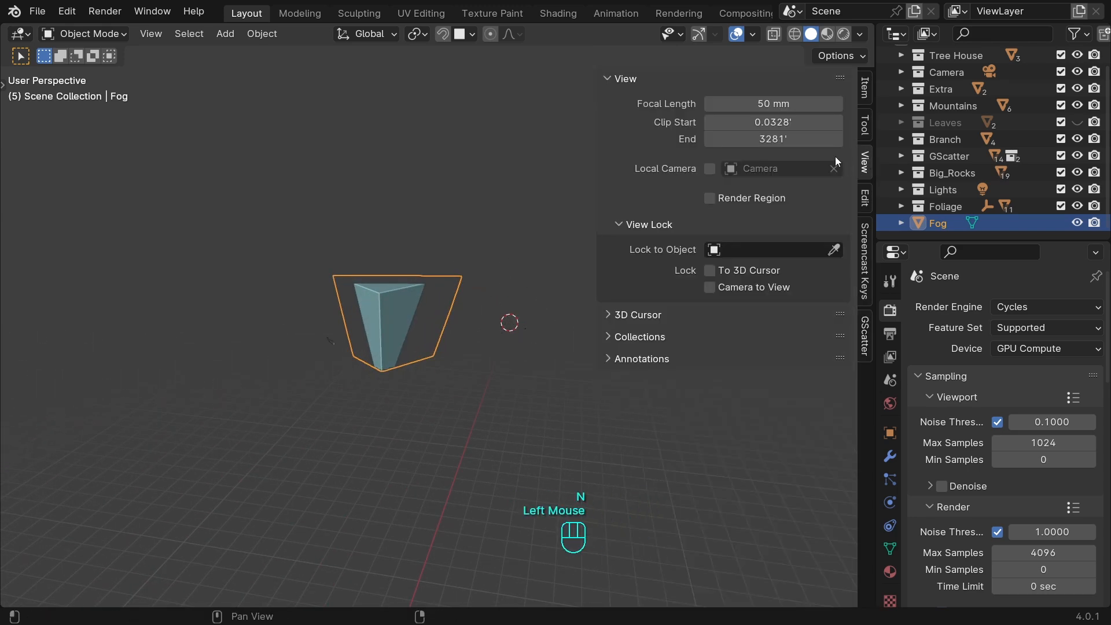
double_click(741, 139)
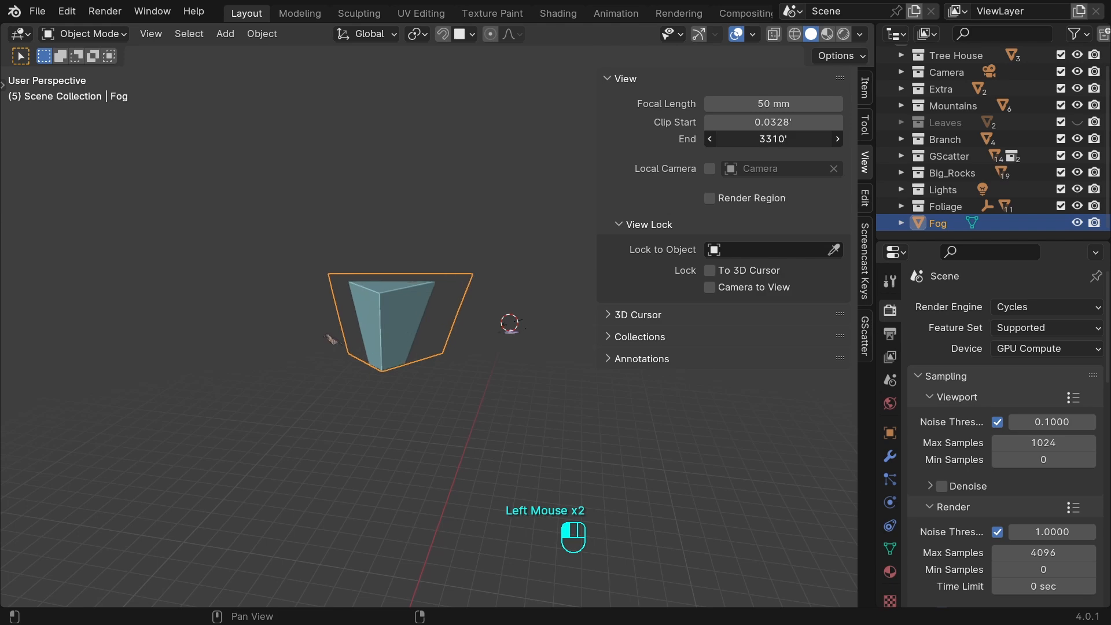
type("5000")
key("Return")
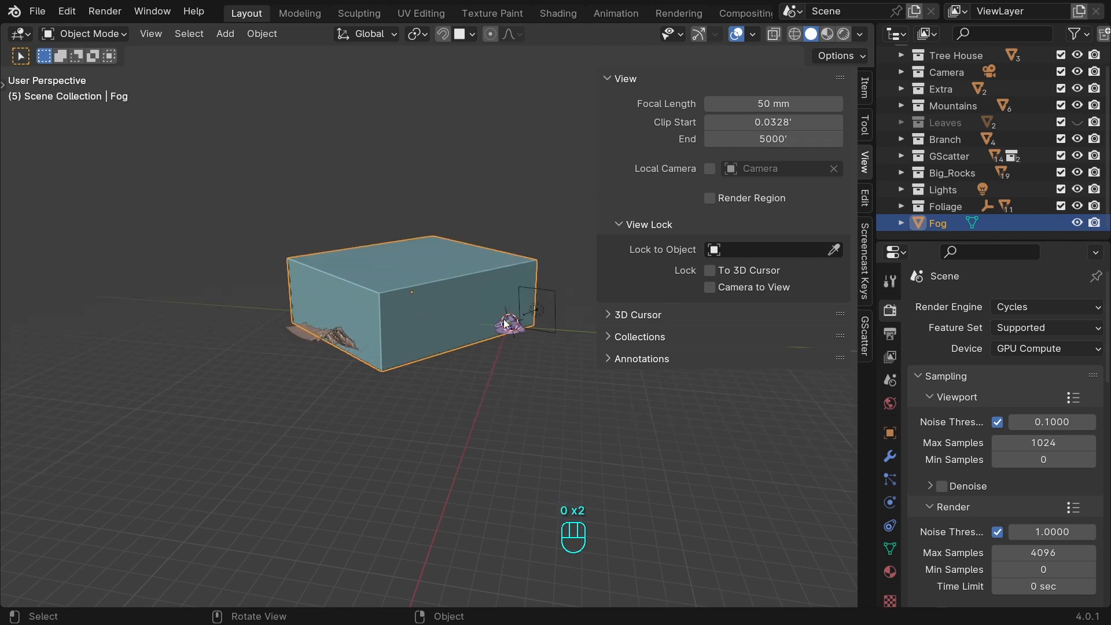
Set the Fog box's viewport display to Wire so the mountains show through it, and save the file.
key("n")
scroll(530, 344, "up", 3)
middle_click_drag(533, 347, 520, 379)
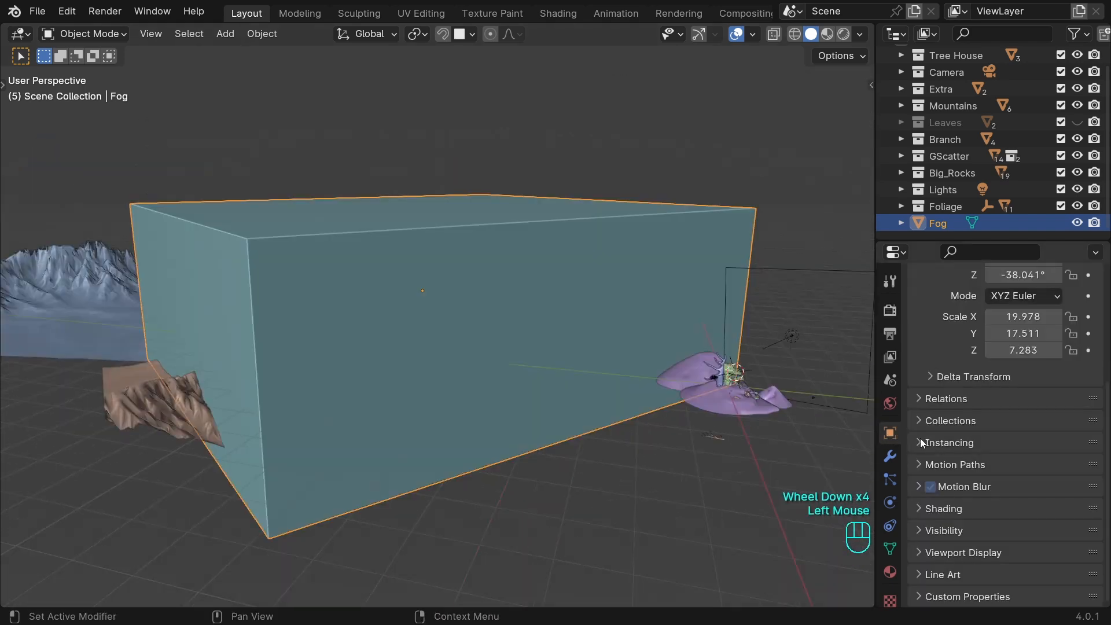
scroll(931, 426, "down", 4)
left_click(949, 550)
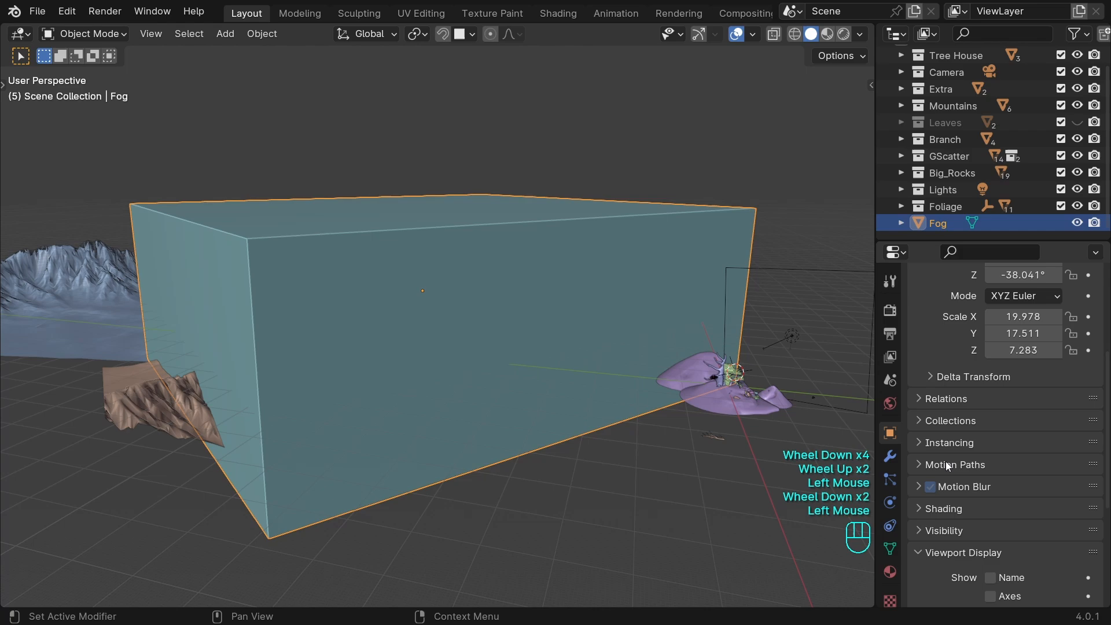
scroll(946, 462, "down", 2)
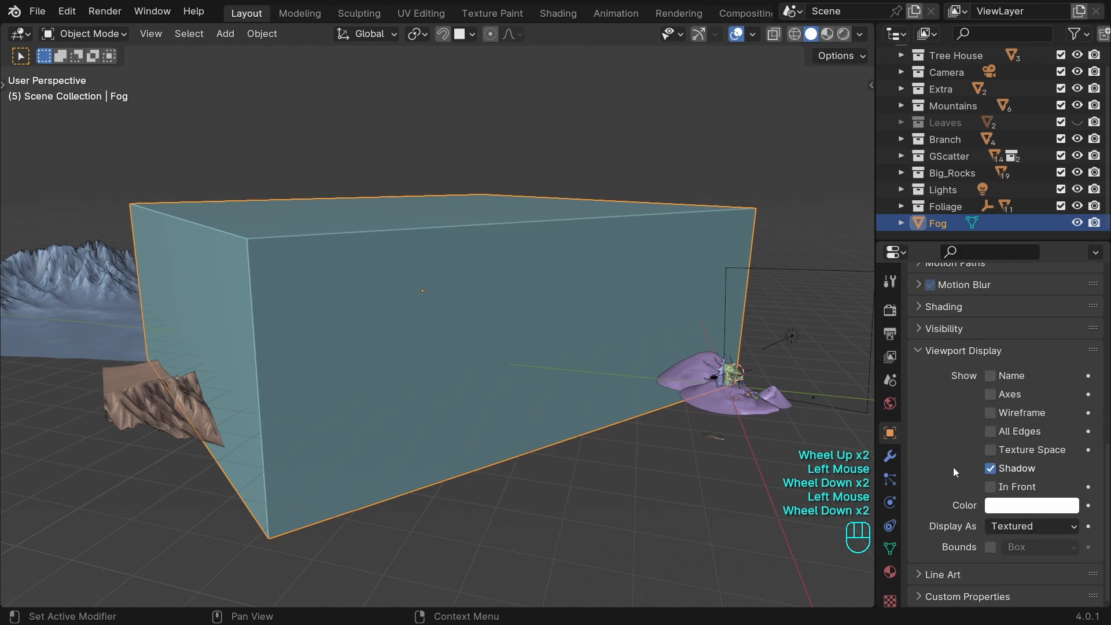
left_click(1008, 523)
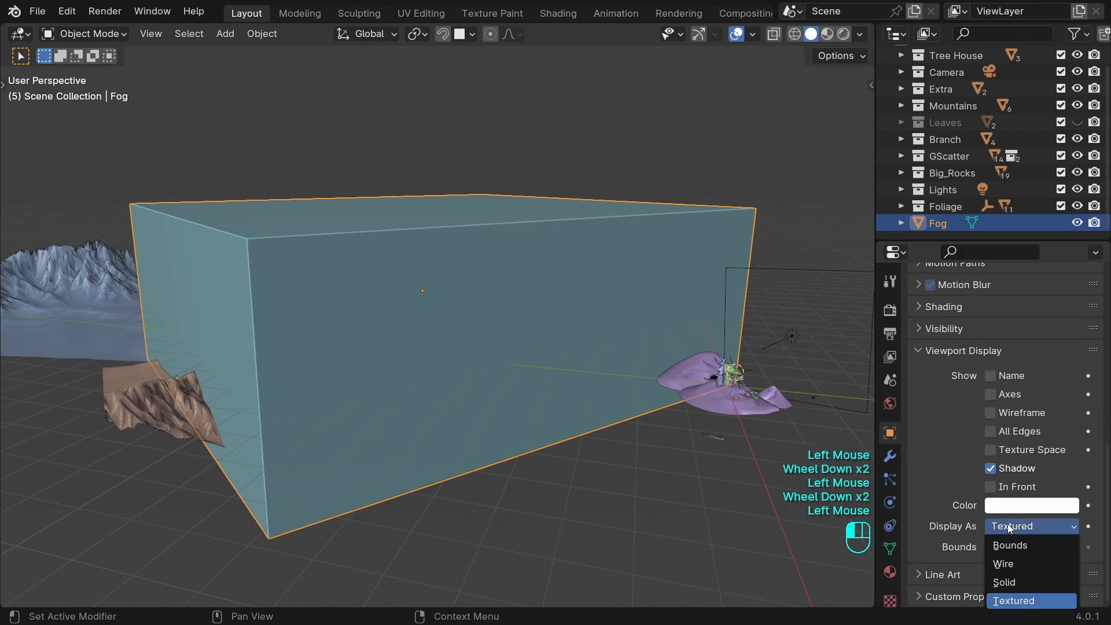
left_click(1005, 564)
middle_click_drag(557, 379, 464, 376)
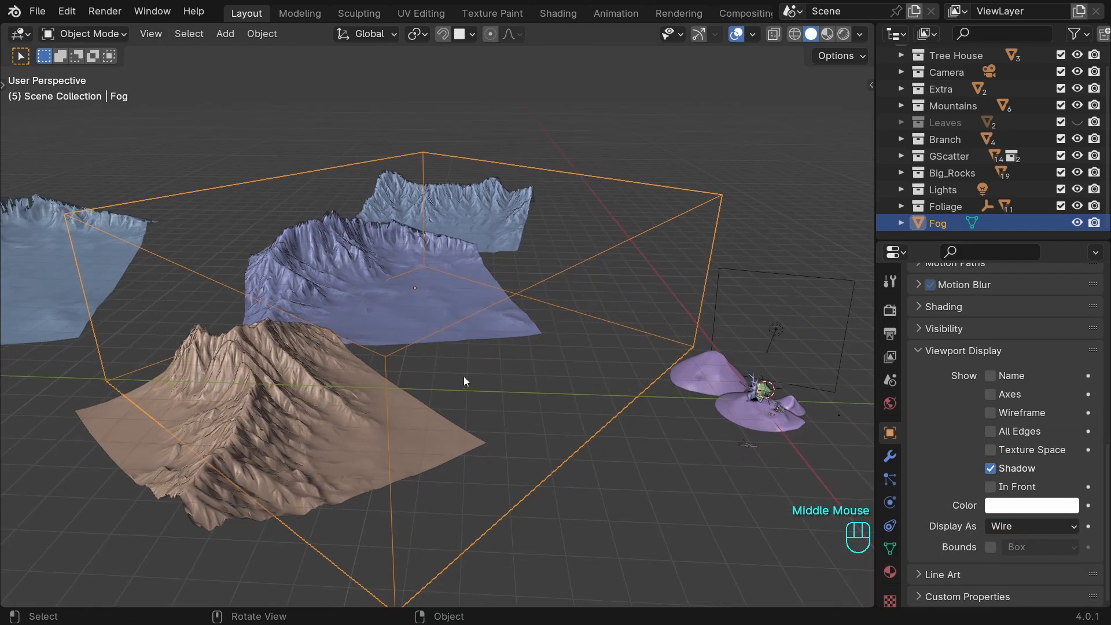
scroll(610, 314, "down", 2)
middle_click_drag(609, 314, 535, 321)
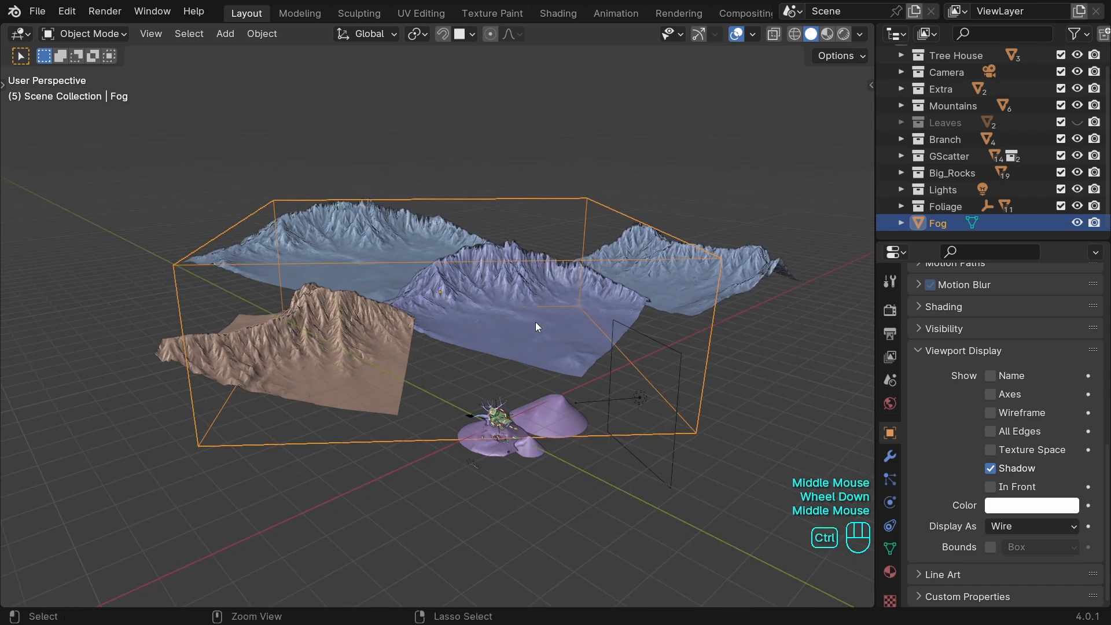
key("ctrl+s")
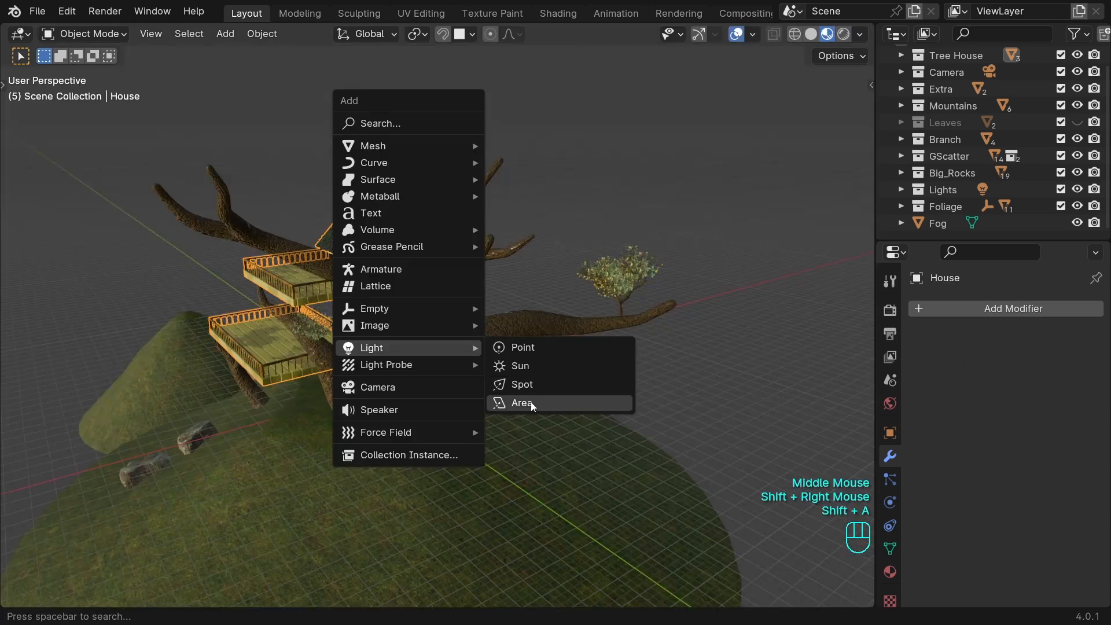
Add an area light at the 3D cursor on the tree trunk and scale it up.
left_click(537, 403)
key("s")
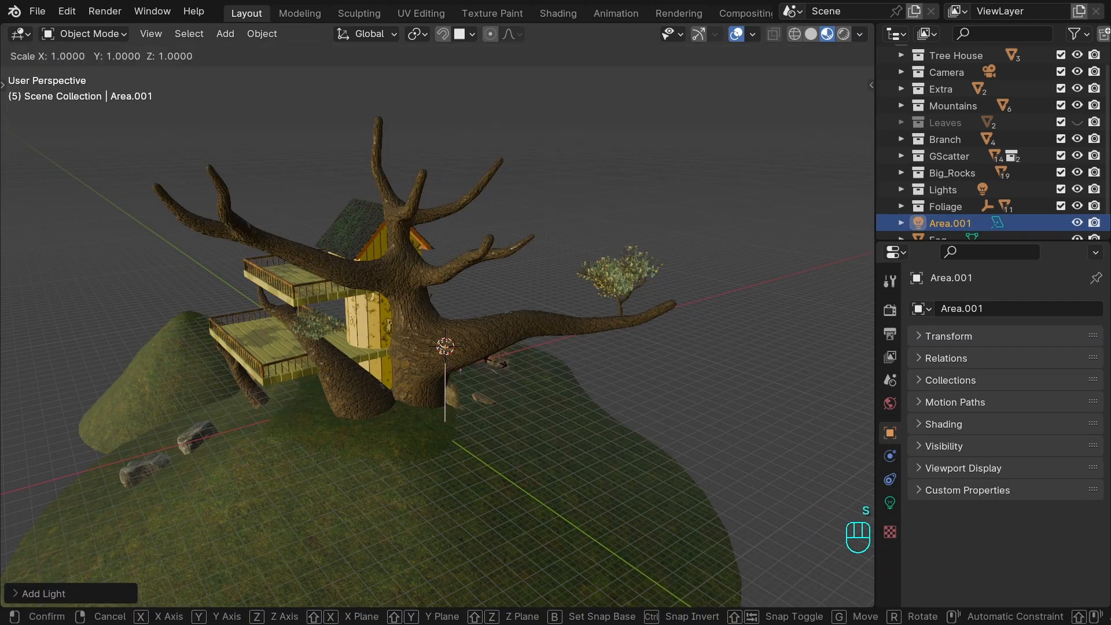
left_click(32, 336)
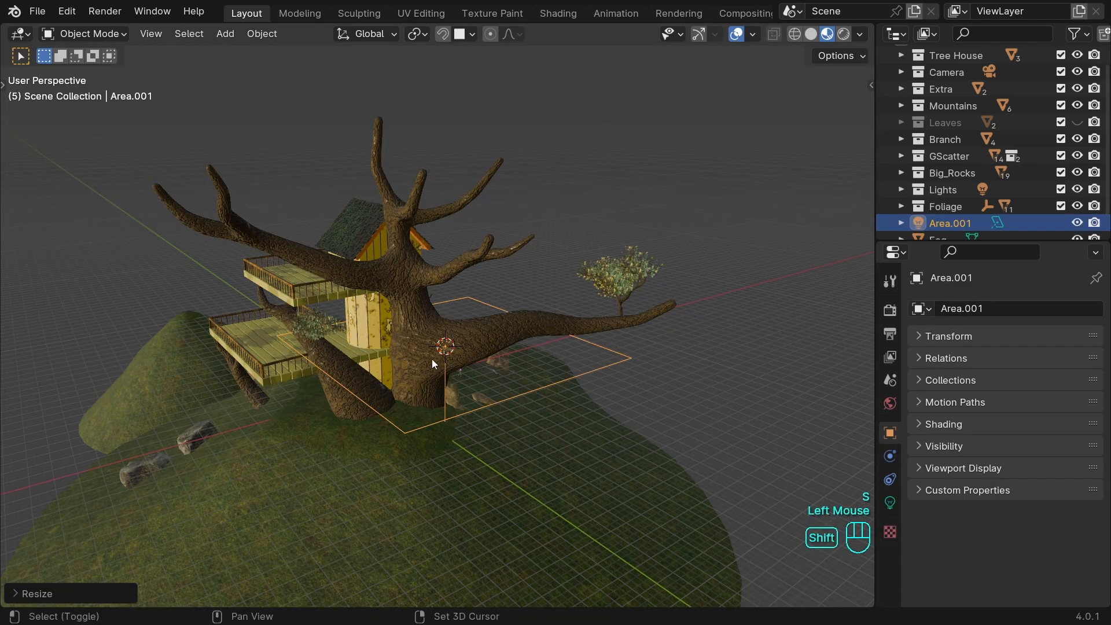
Move the new area light low and away from the tree, aim it up at the trunk, enlarge it further and save.
middle_click_drag(432, 359, 385, 385, "shift")
key("r")
key("r")
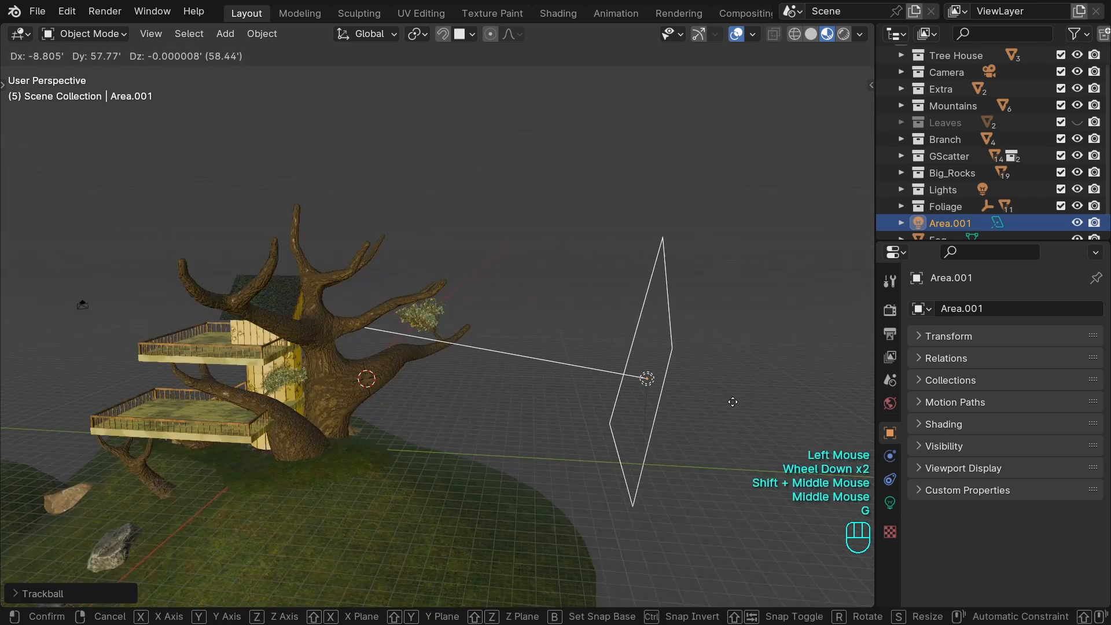
left_click(742, 412)
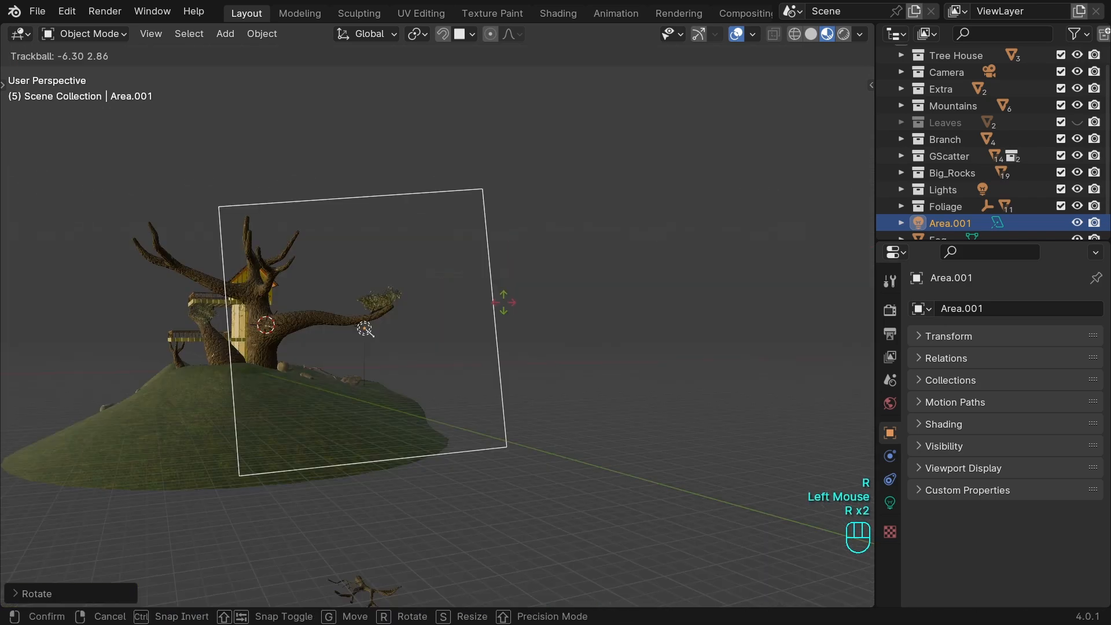
left_click(453, 322)
middle_click_drag(453, 322, 532, 283, "shift")
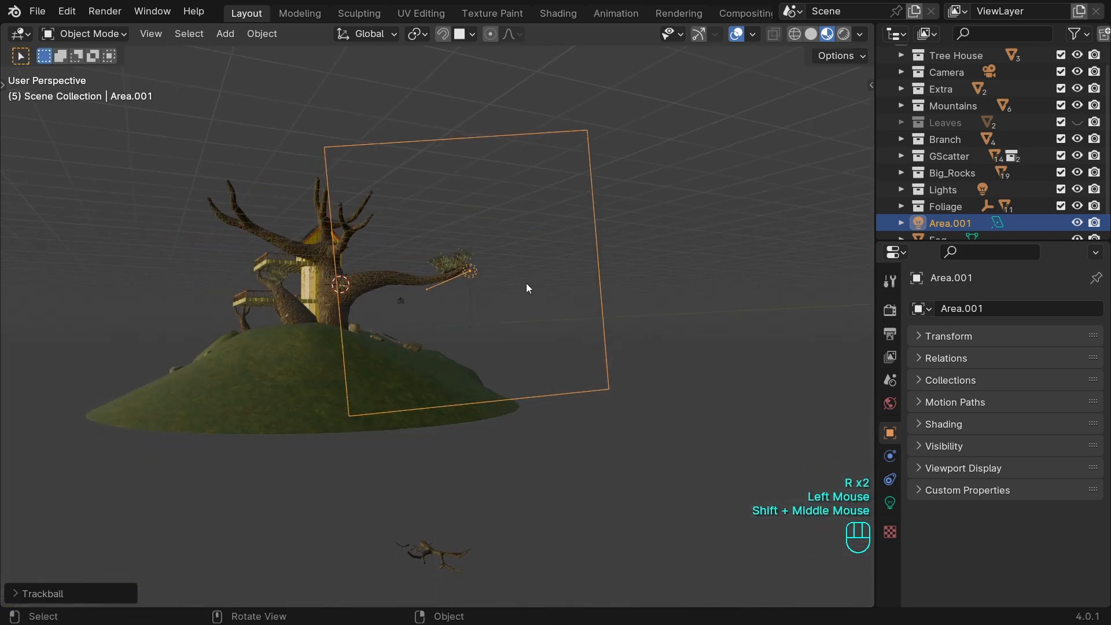
key("g")
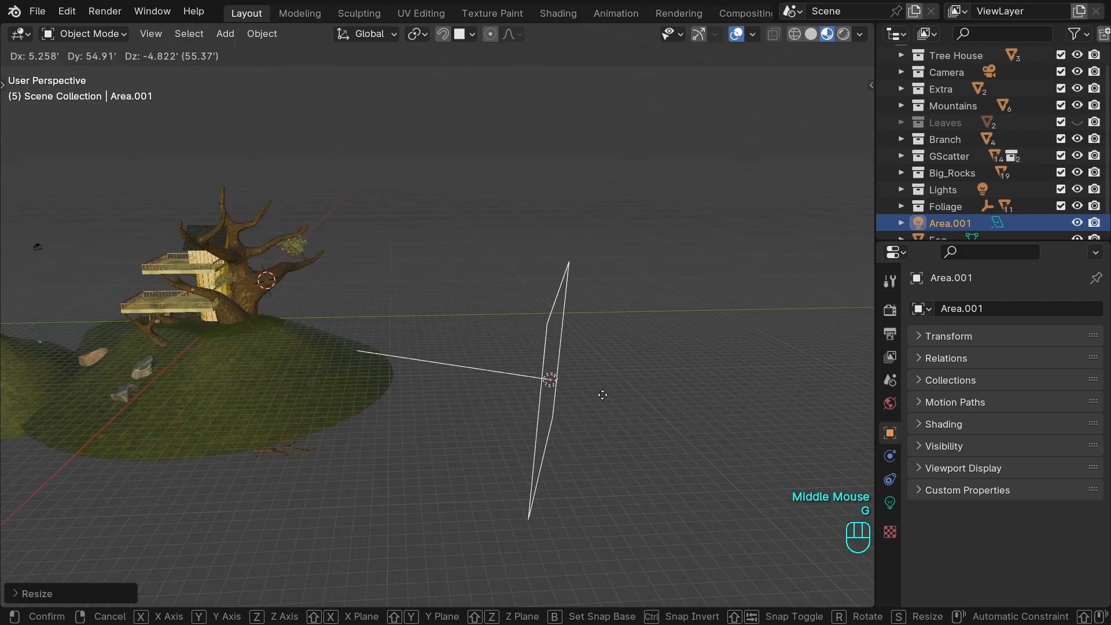
left_click(607, 397)
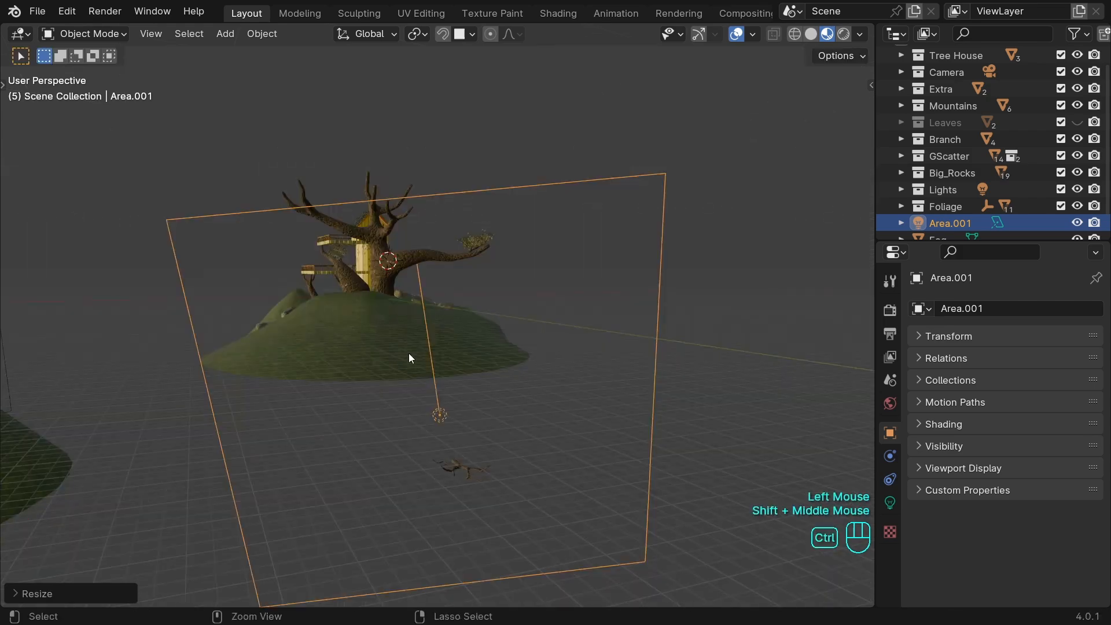
key("ctrl+s")
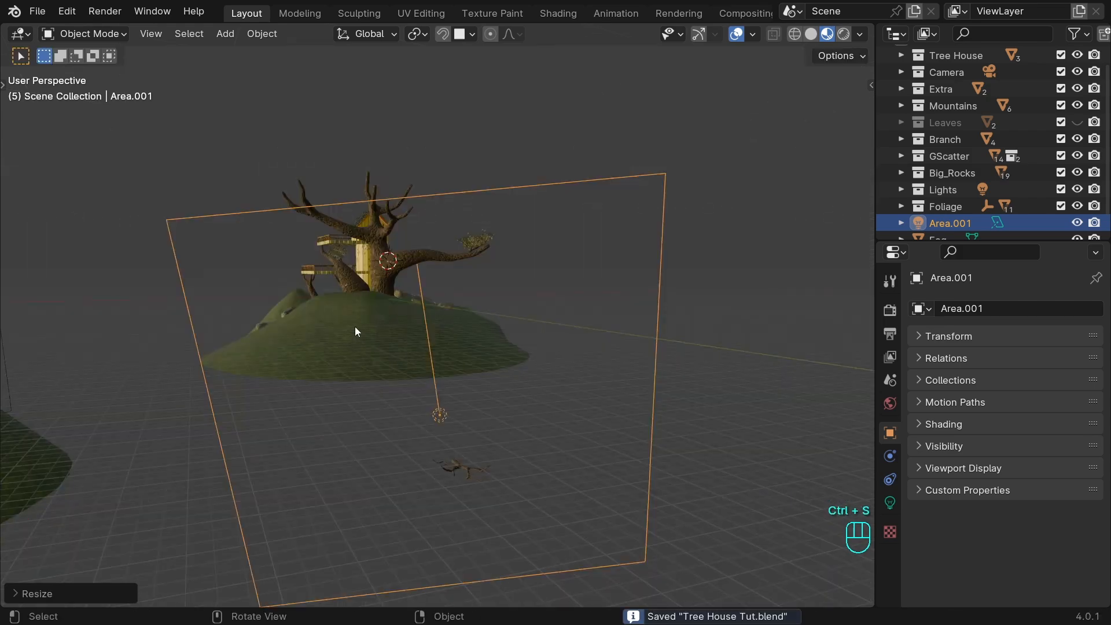
Show the scene in rendered shading, set the new area light's power to 1 MW and save the file.
middle_click_drag(355, 328, 492, 322)
left_click(843, 34)
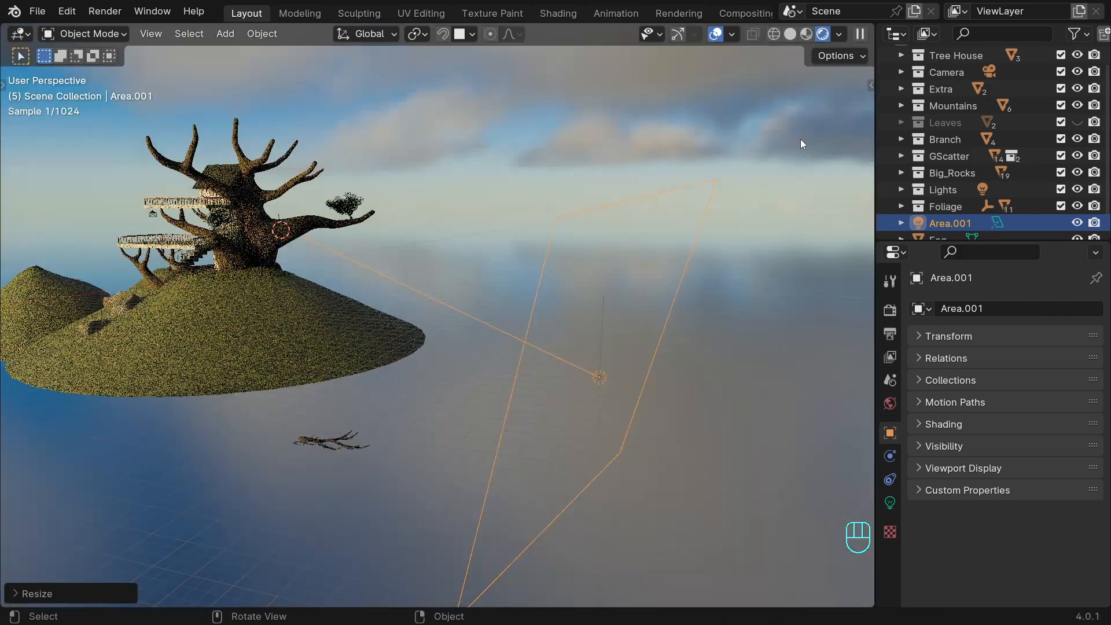
left_click(890, 502)
left_click(1025, 421)
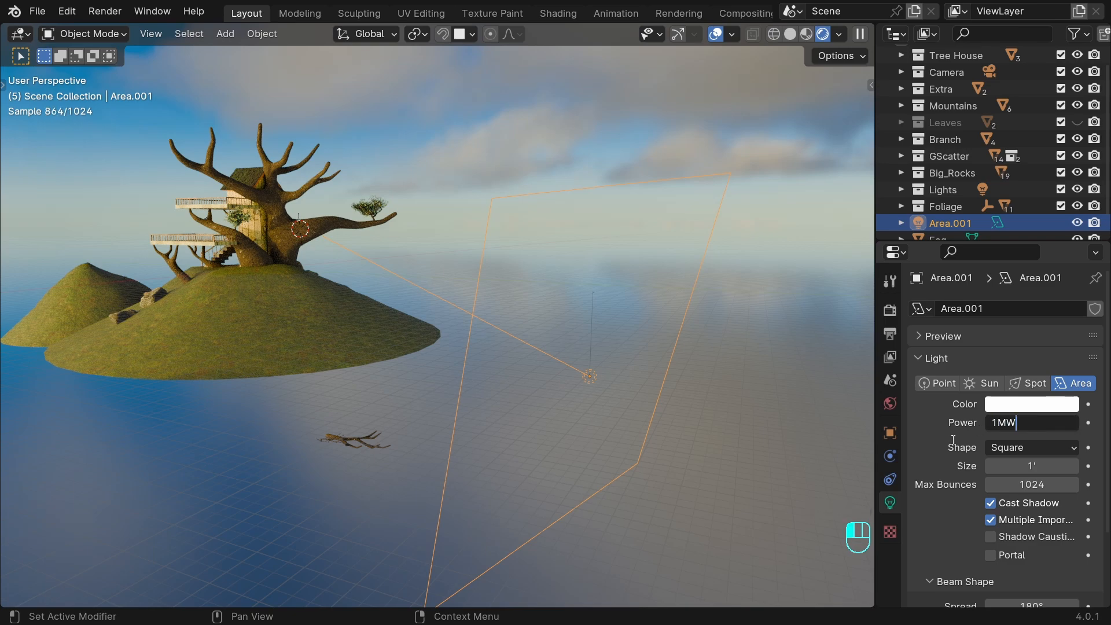
type("1MW")
key("Return")
middle_click_drag(550, 345, 547, 344, "shift")
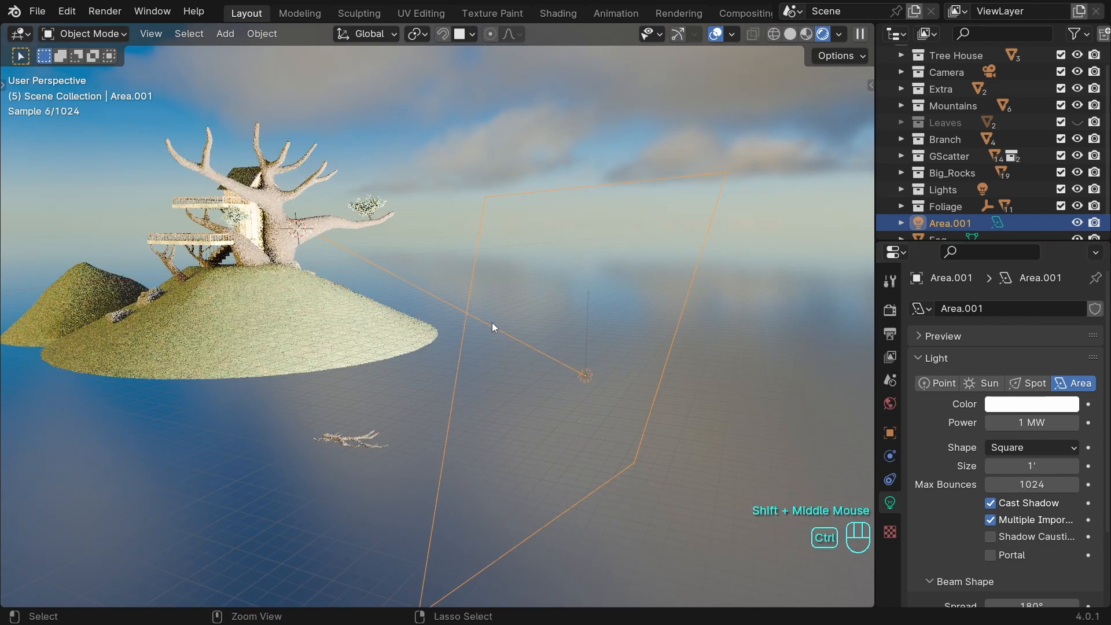
key("ctrl+s")
Create a light linking collection for the new area light and add the Tree object to it.
middle_click_drag(592, 340, 575, 363, "shift")
scroll(614, 323, "up", 1)
scroll(560, 329, "down", 2)
scroll(561, 360, "up", 1)
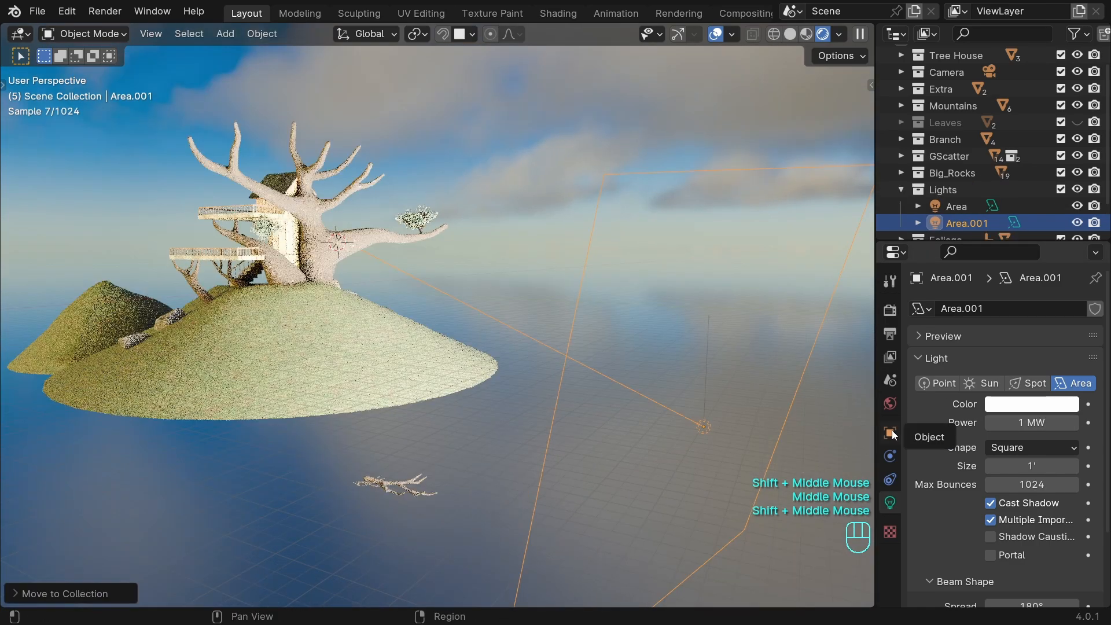
left_click(891, 431)
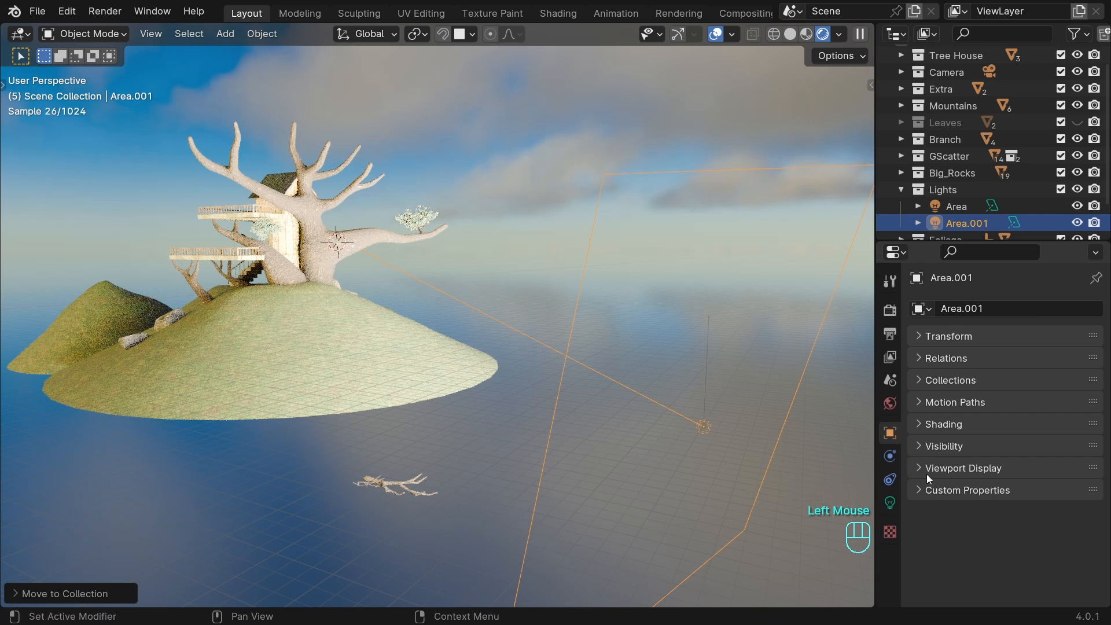
left_click(925, 423)
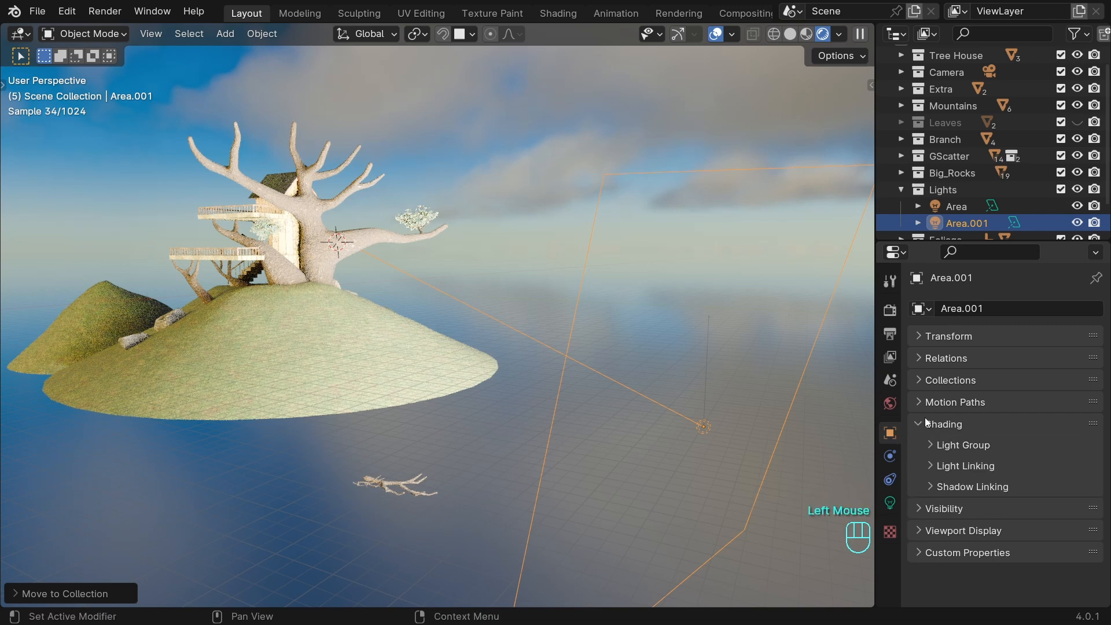
left_click(937, 466)
left_click(1025, 491)
left_click(700, 431)
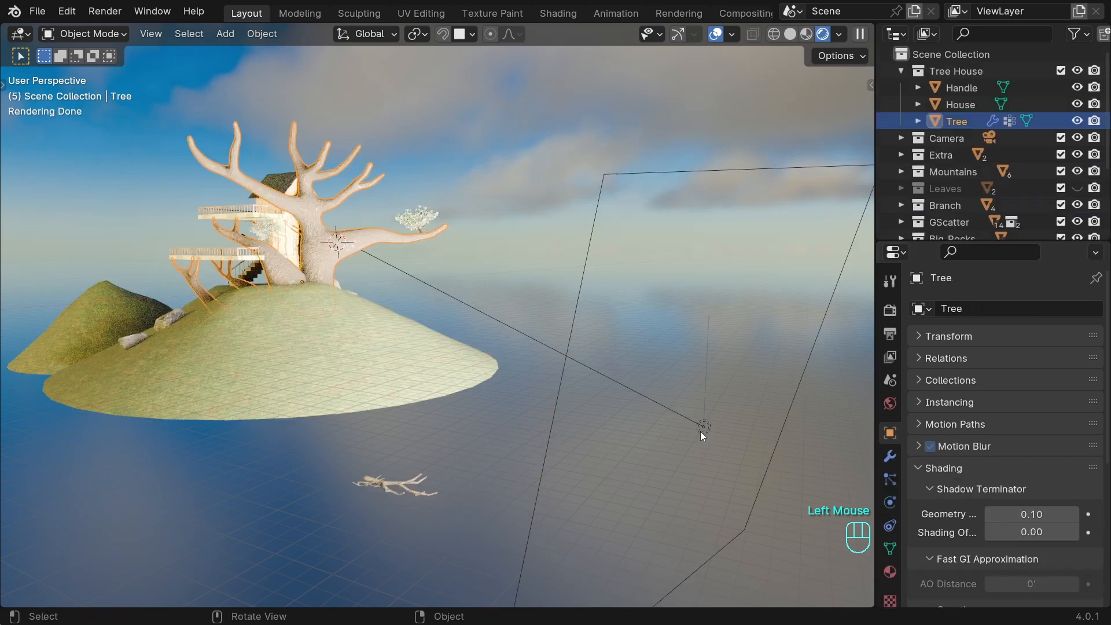
left_click(701, 427)
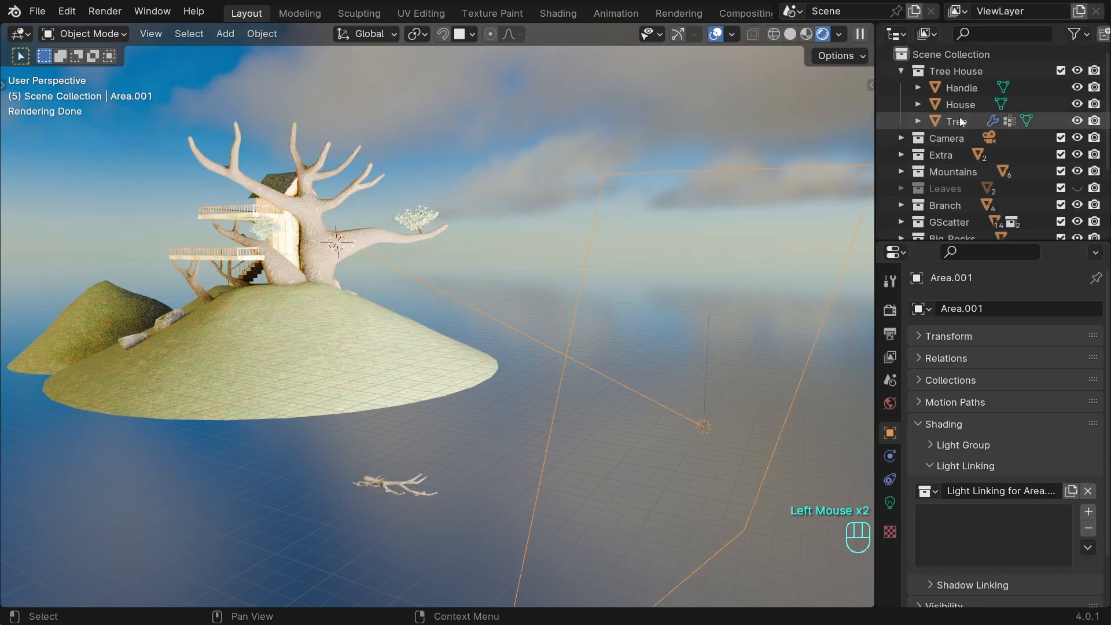
left_click_drag(959, 117, 989, 538)
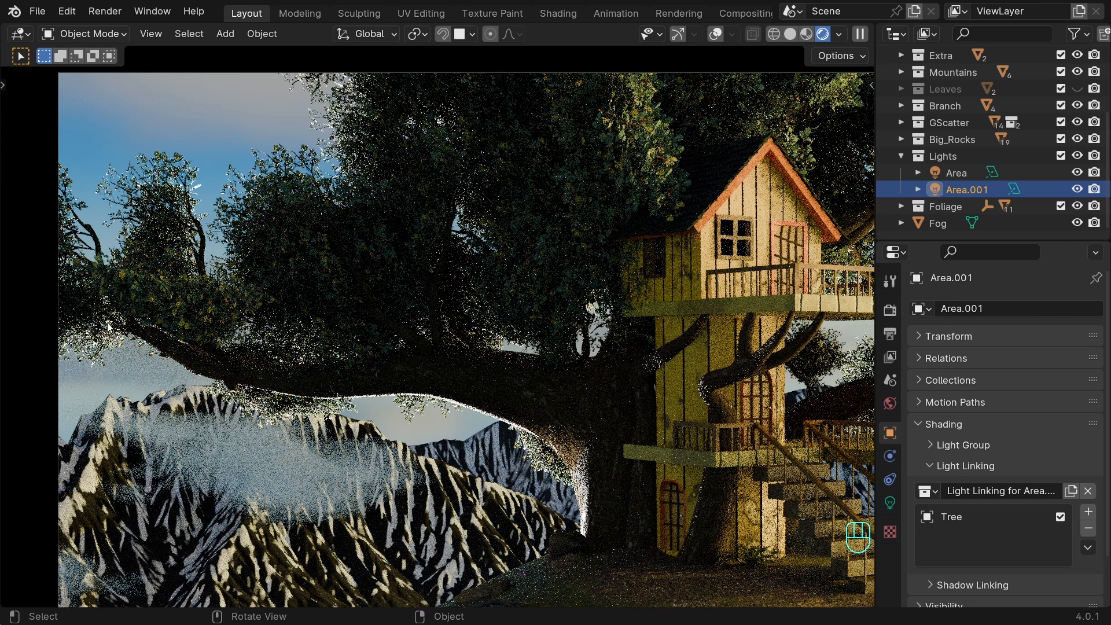
Give the tree-linked area light a warm yellow-orange color, set its power to 300000 W and save the file.
left_click(890, 503)
left_click(1031, 404)
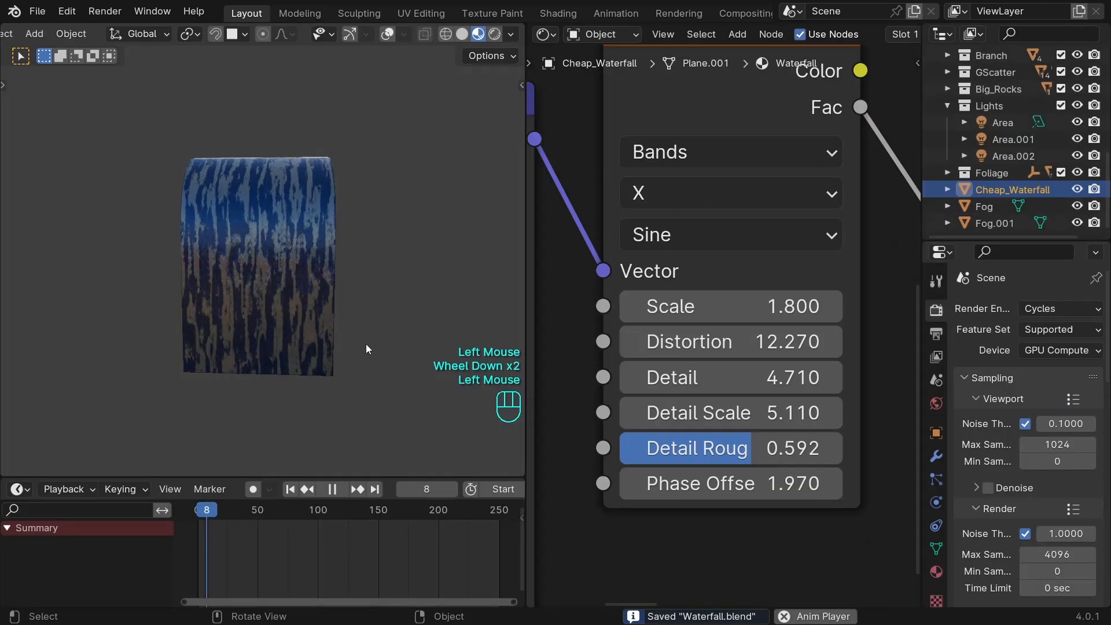
mouse_move(366, 343)
middle_mouse_down()
mouse_move(334, 345)
mouse_move(451, 347)
middle_mouse_up()
scroll(417, 344, "up", 1)
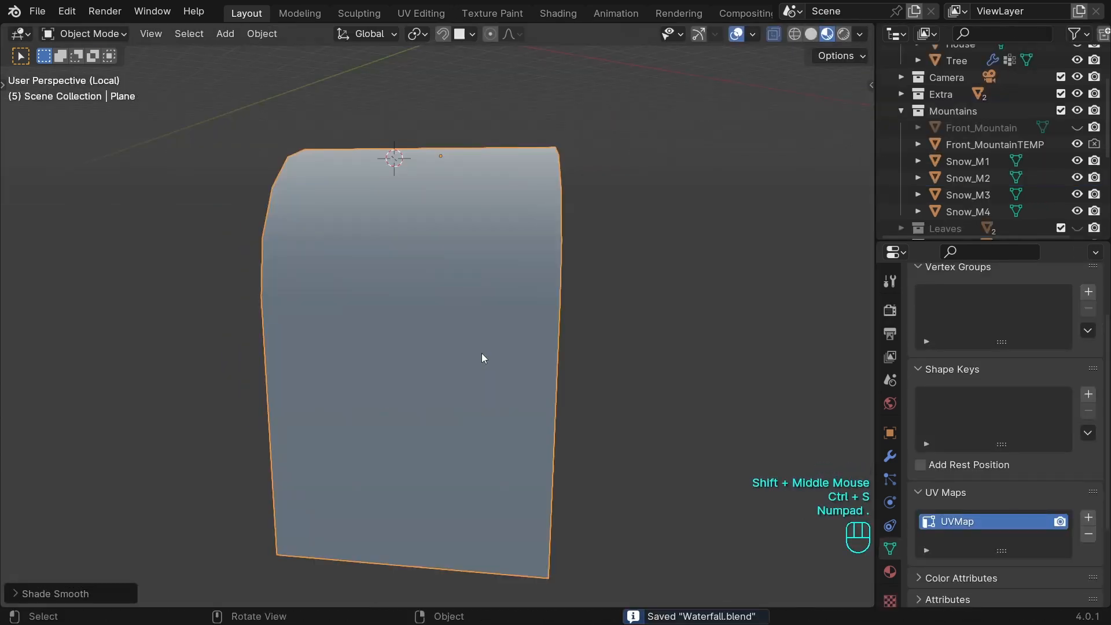
scroll(530, 341, "down", 1)
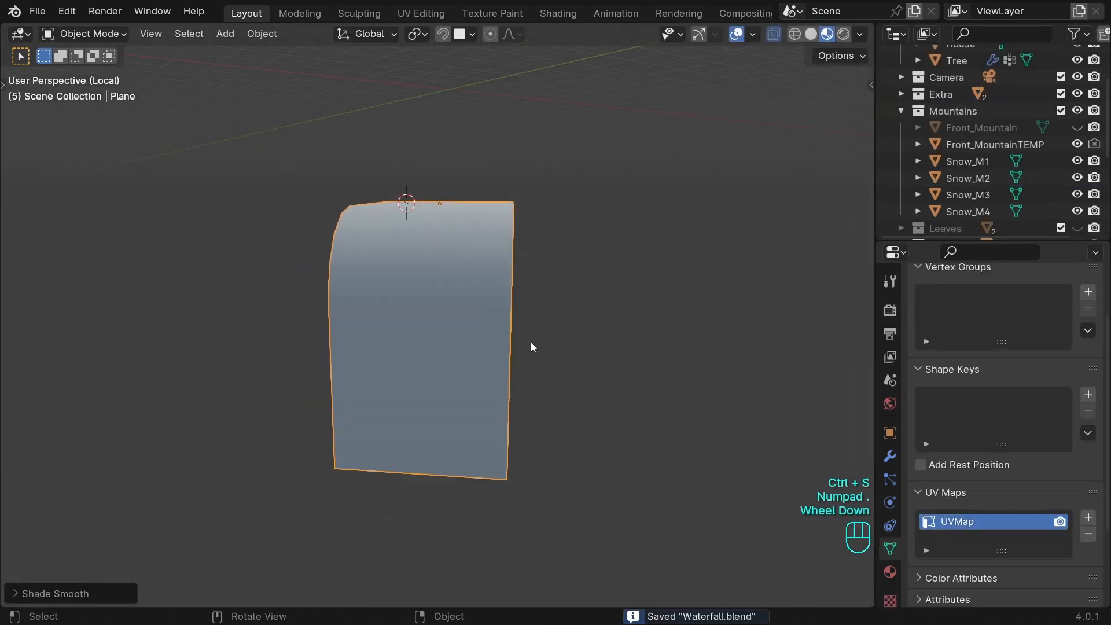
middle_click_drag(530, 342, 476, 384)
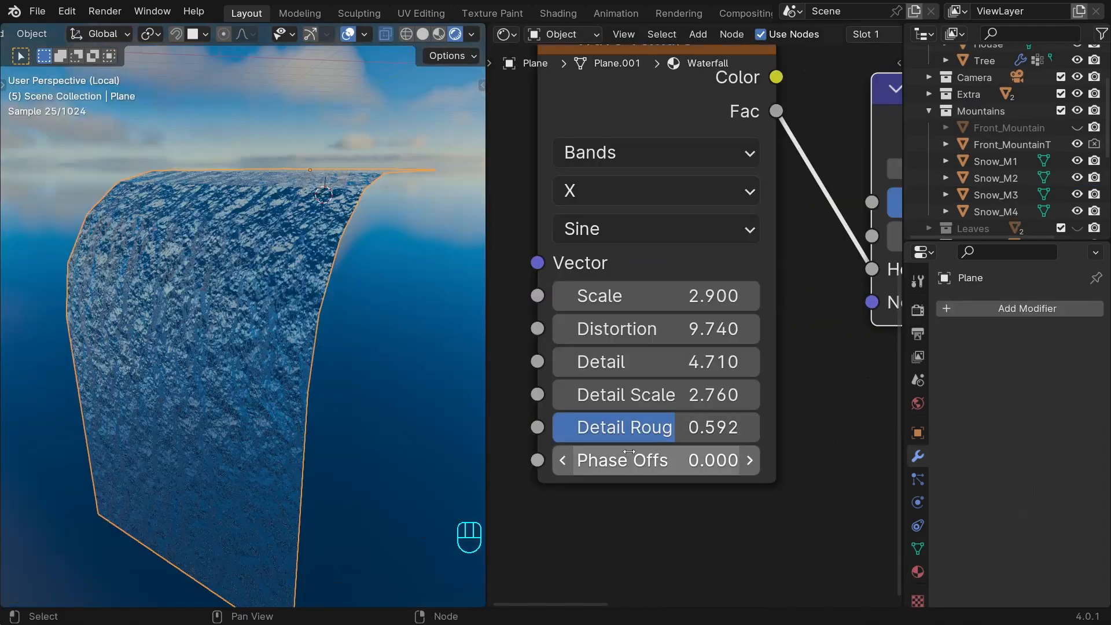
left_click_drag(657, 458, 682, 459, "shift")
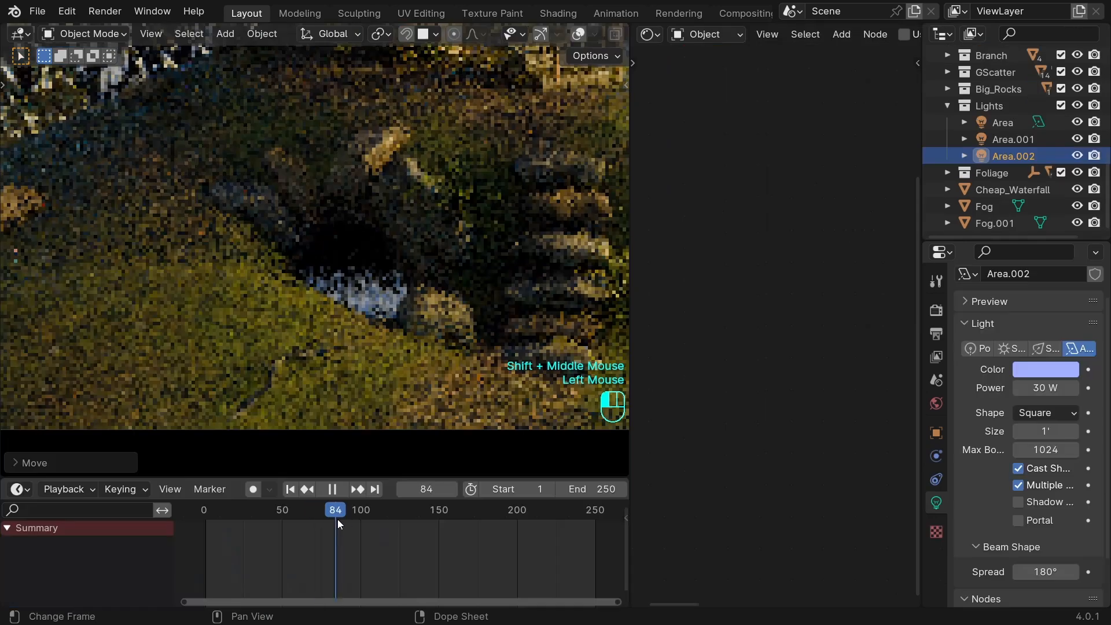
Scrub the animation and set the light blue stop of the Cheap_Waterfall material's Color Ramp to position 0.450.
left_click_drag(338, 519, 383, 524)
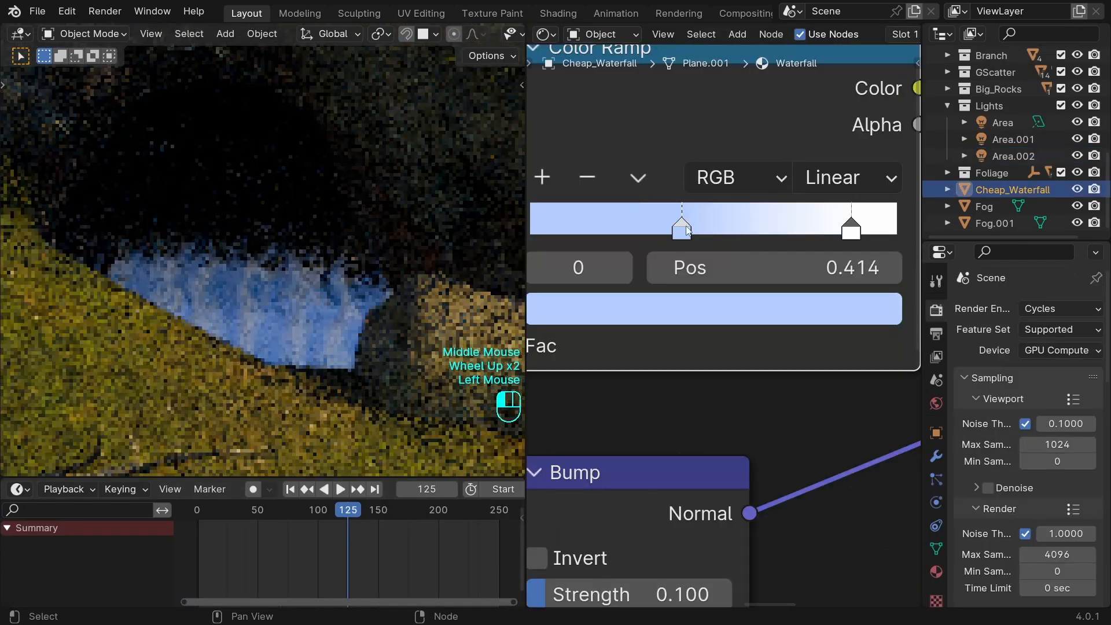
mouse_move(684, 230)
left_mouse_down()
mouse_move(760, 231)
mouse_move(700, 230)
left_mouse_up()
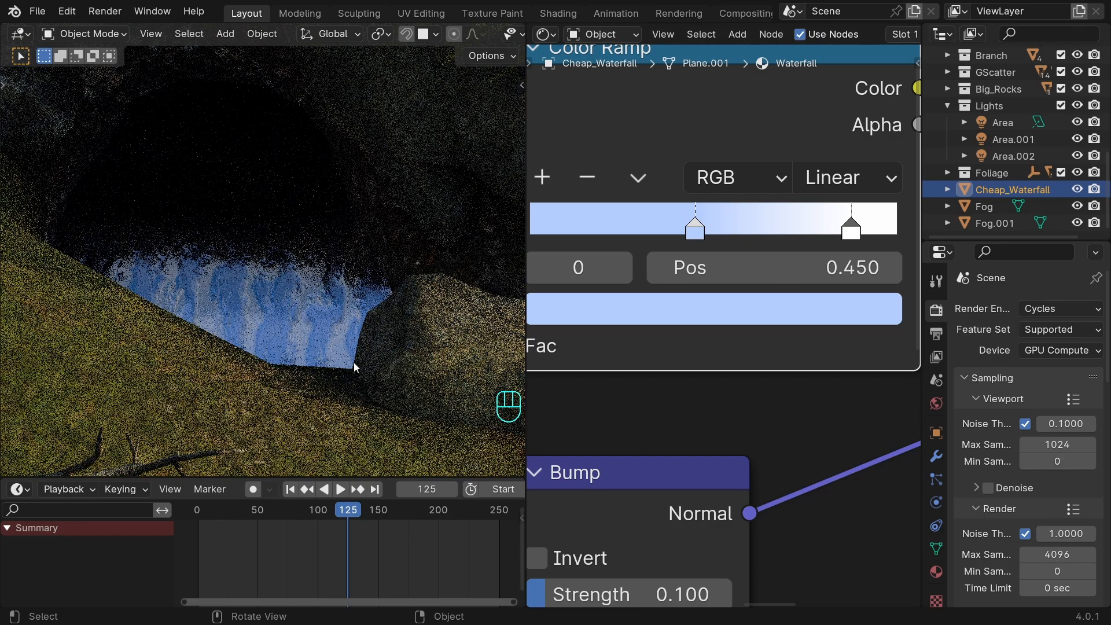
middle_click_drag(337, 356, 348, 349, "shift")
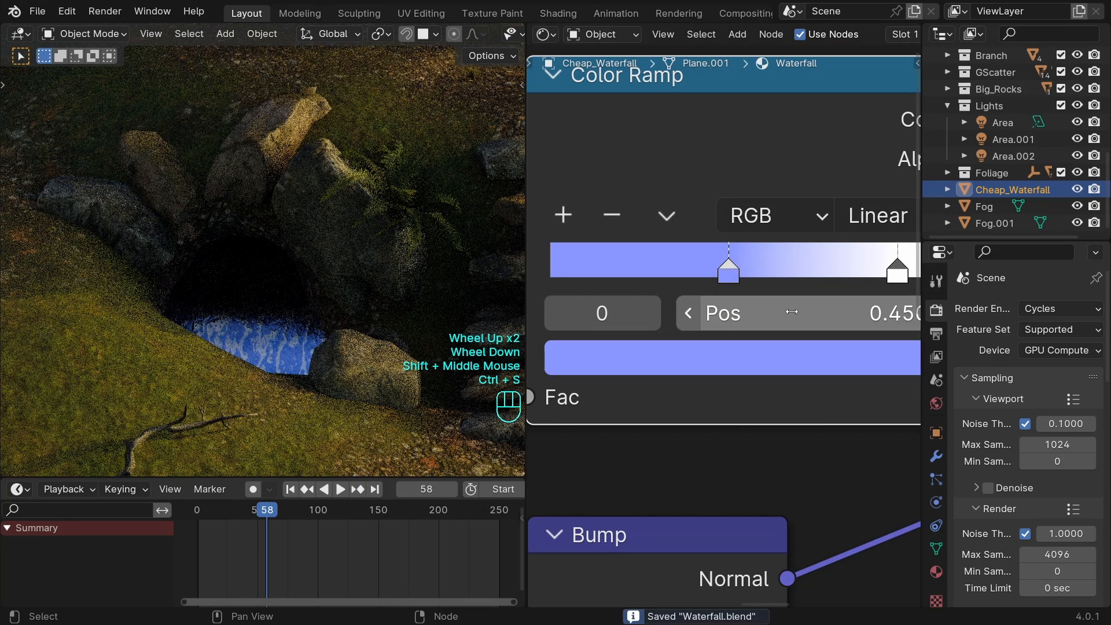
Inspect the waterfall between the rocks up close in the rendered view.
scroll(713, 314, "down", 2)
middle_click_drag(823, 305, 405, 347)
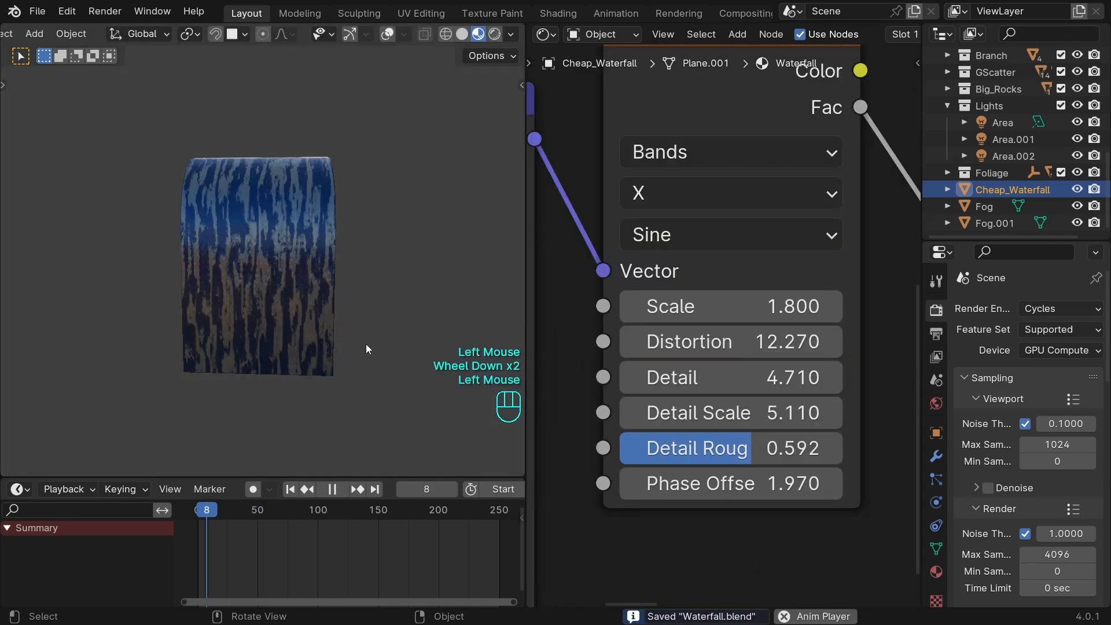
middle_click_drag(366, 344, 398, 345)
scroll(410, 346, "up", 1)
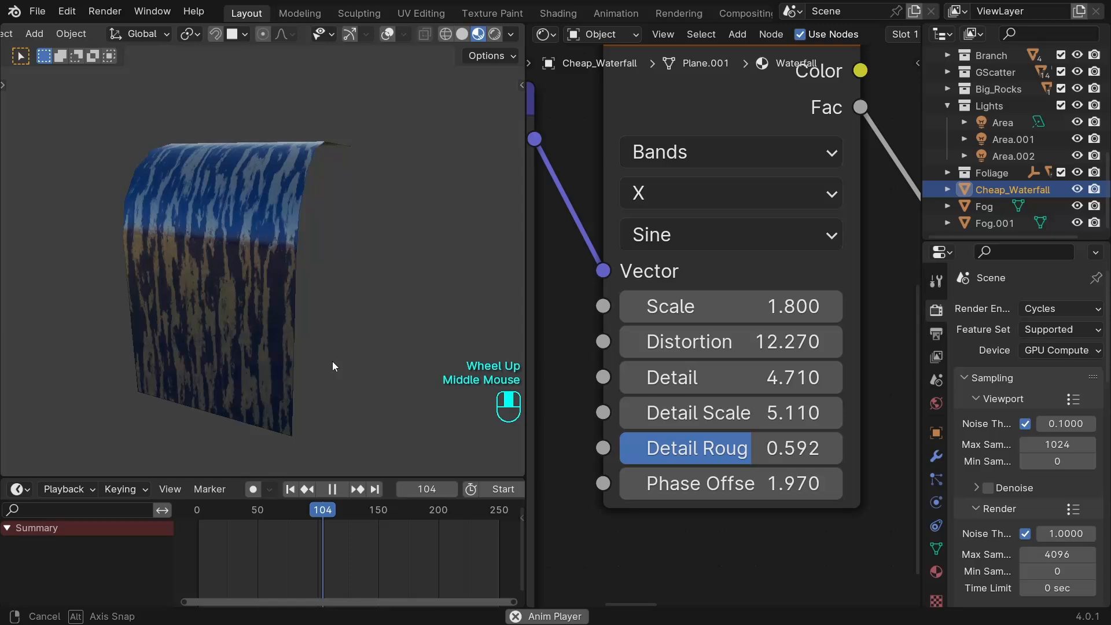
Drive the Mapping node's Z location in the Waterfall material with #frame/50 and play the animation.
middle_click_drag(332, 361, 373, 362)
scroll(381, 352, "up", 1)
scroll(402, 346, "down", 2)
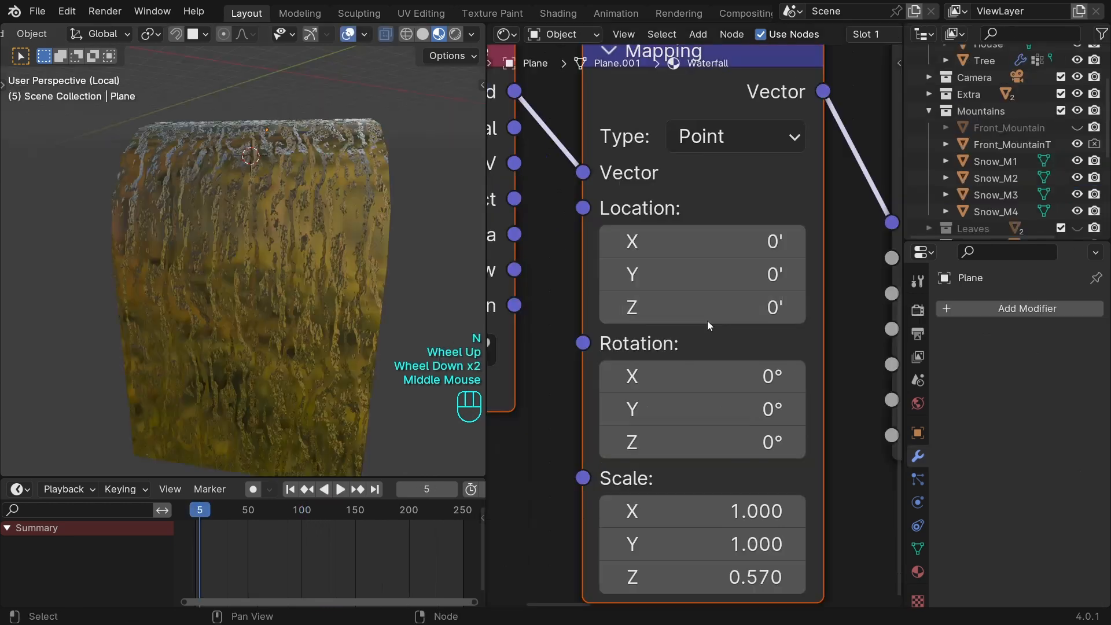
left_click(720, 311)
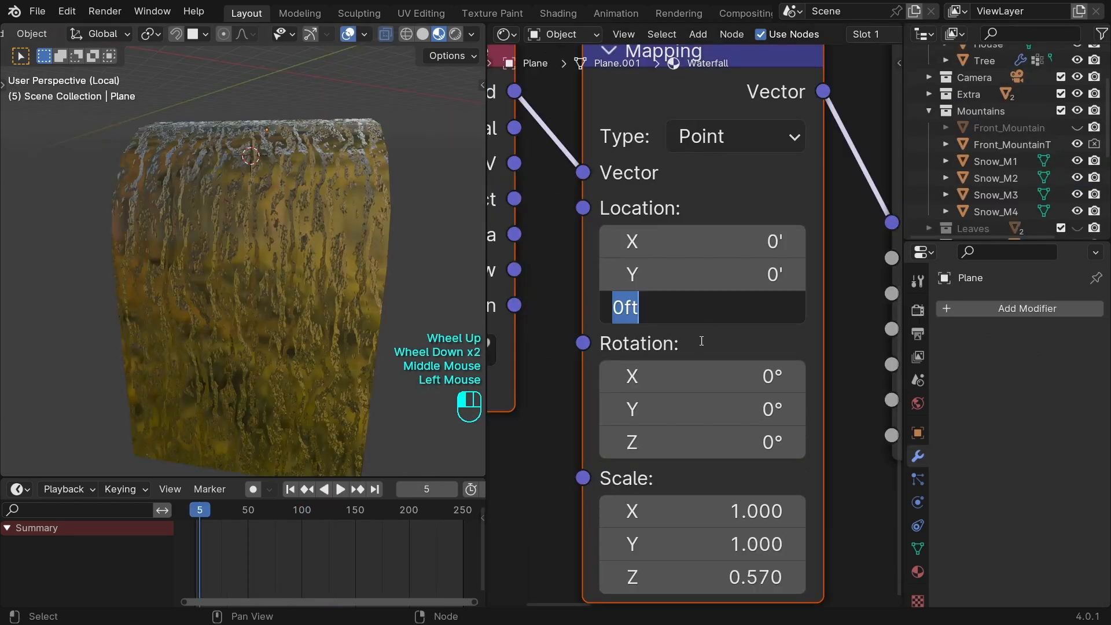
type("#frame/50")
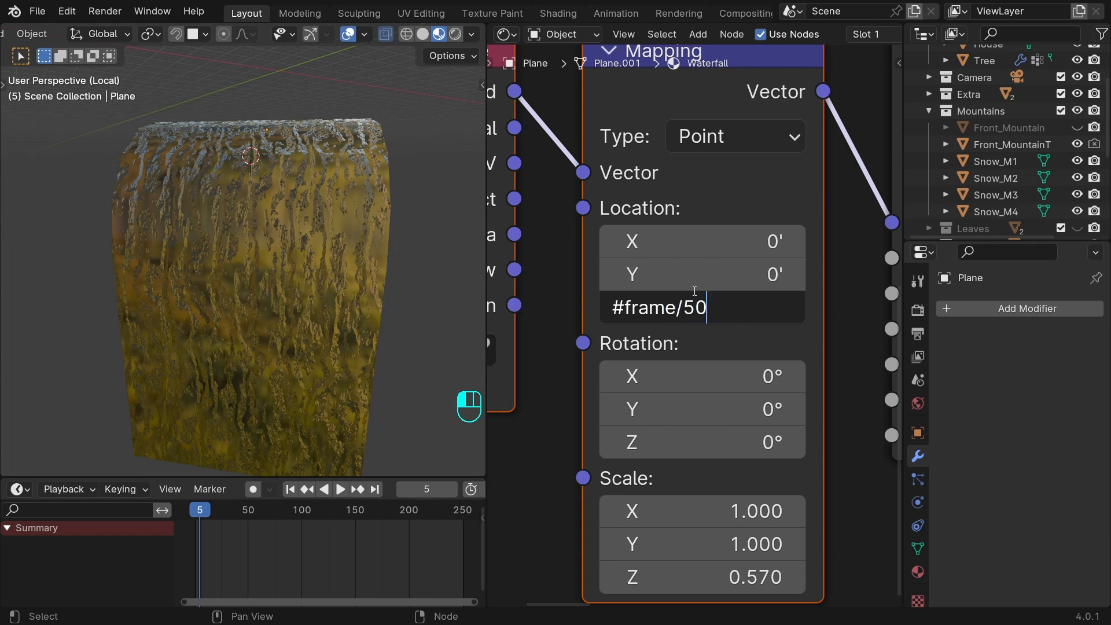
left_click(736, 339)
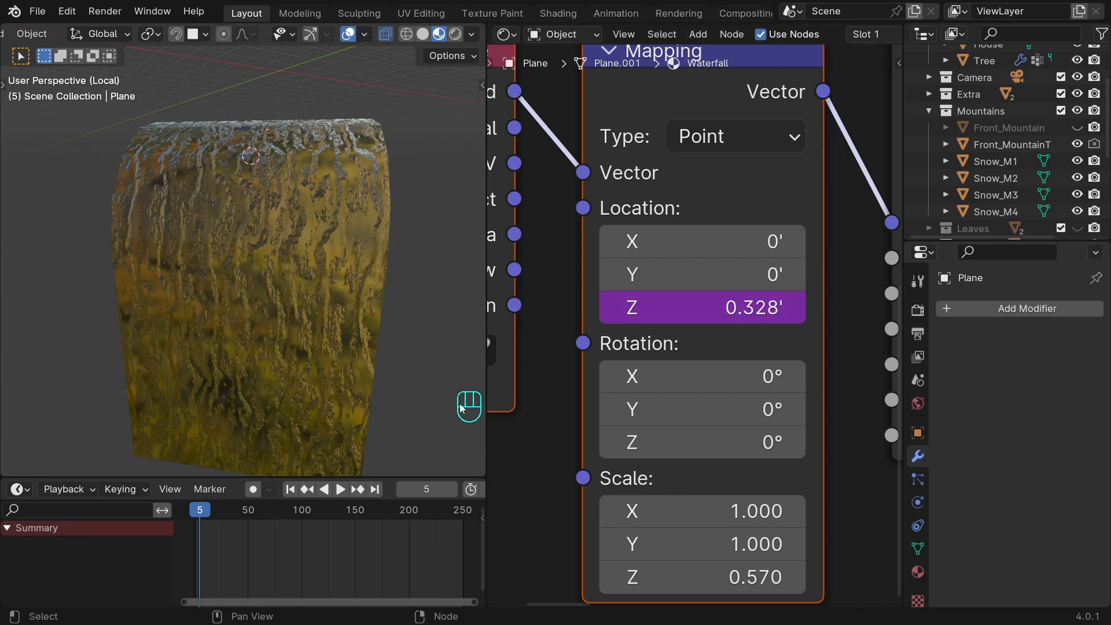
left_click(341, 489)
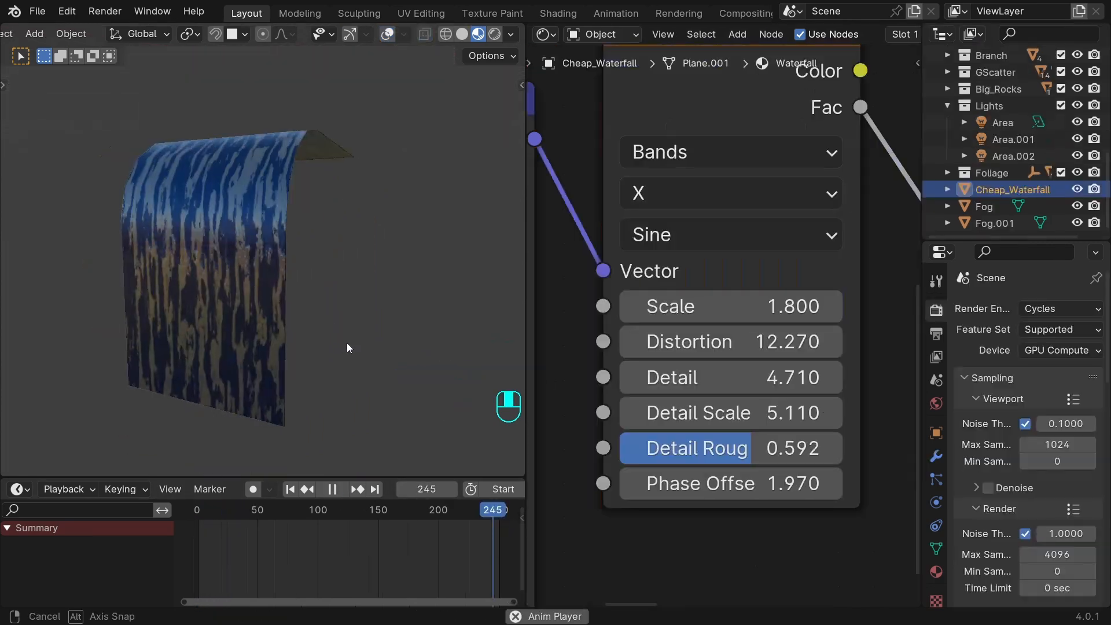
Check the animated waterfall from another angle, scrub the timeline and return to the first frame.
mouse_move(346, 342)
middle_mouse_down()
mouse_move(400, 346)
mouse_move(357, 358)
middle_mouse_up()
scroll(401, 346, "up", 2)
scroll(400, 346, "down", 2)
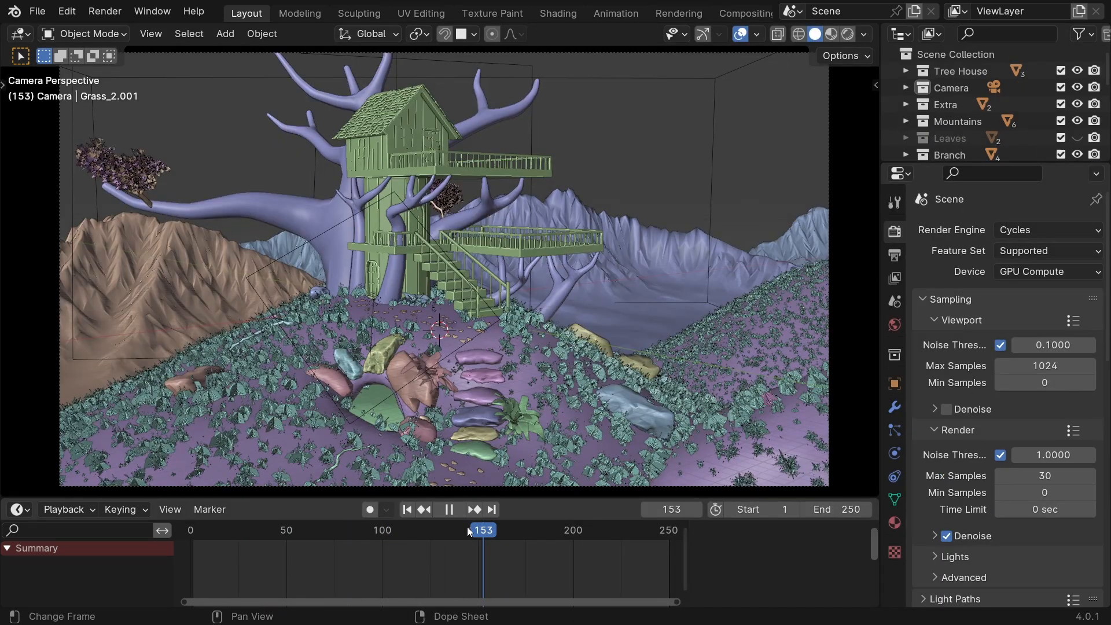
left_click_drag(466, 526, 367, 526)
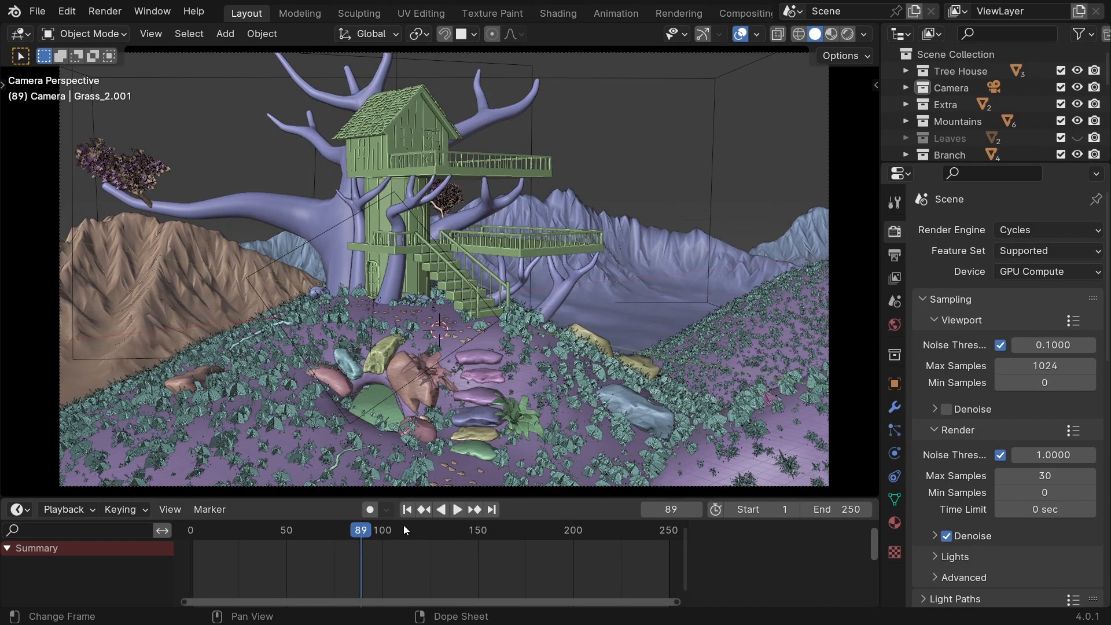
left_click(407, 509)
Add a Wind effect layer to the rotation of the Grass_2.001 scatter system and play the animation to check the plants.
key("n")
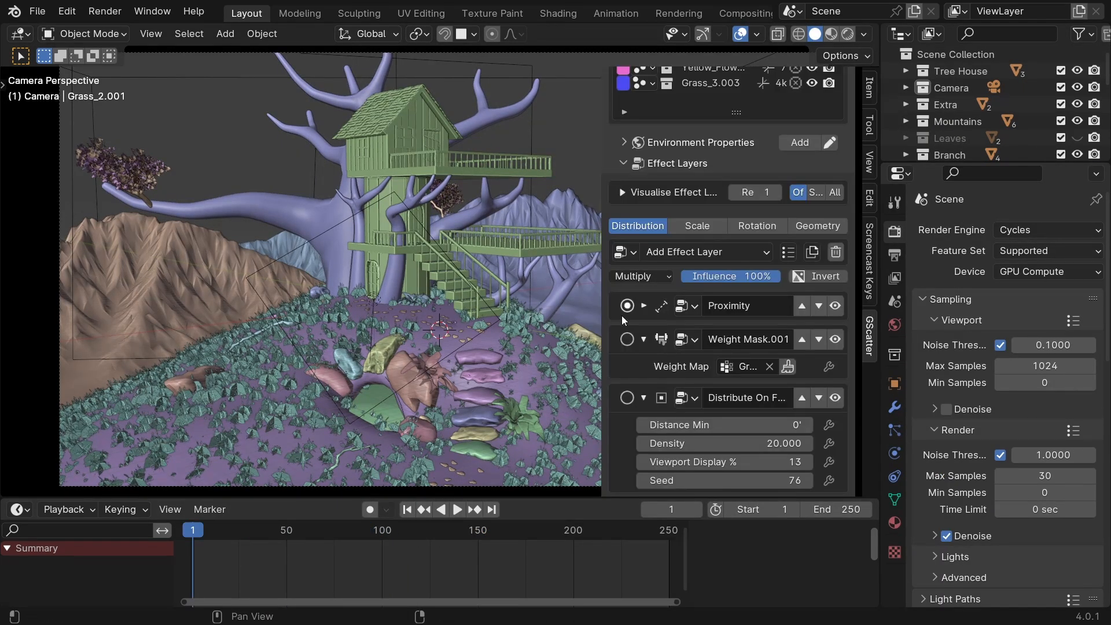
scroll(736, 308, "up", 6)
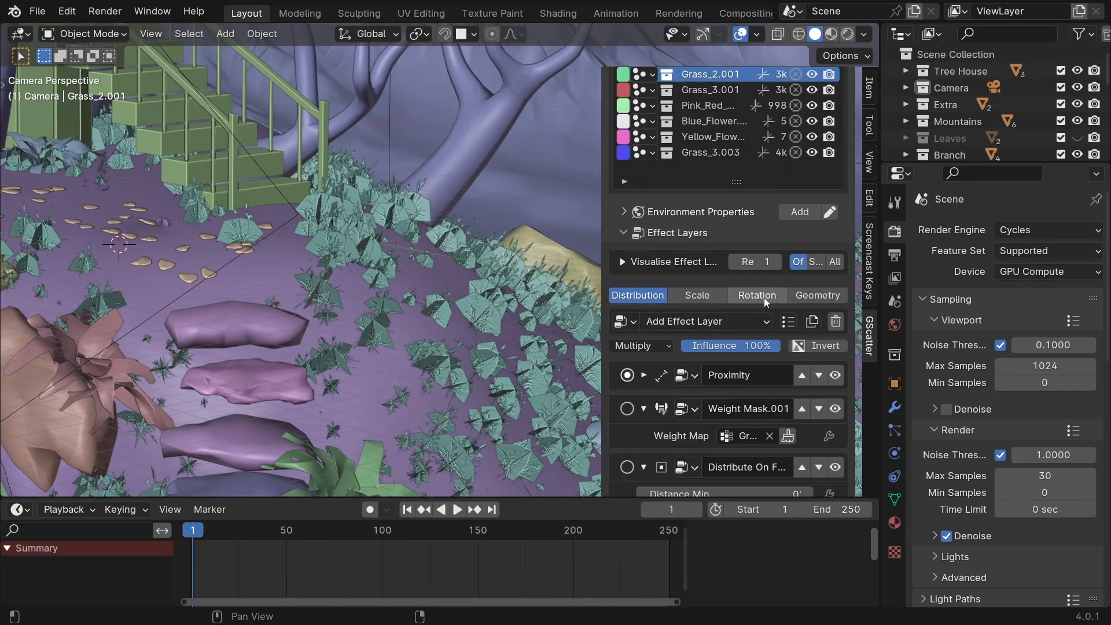
left_click(764, 297)
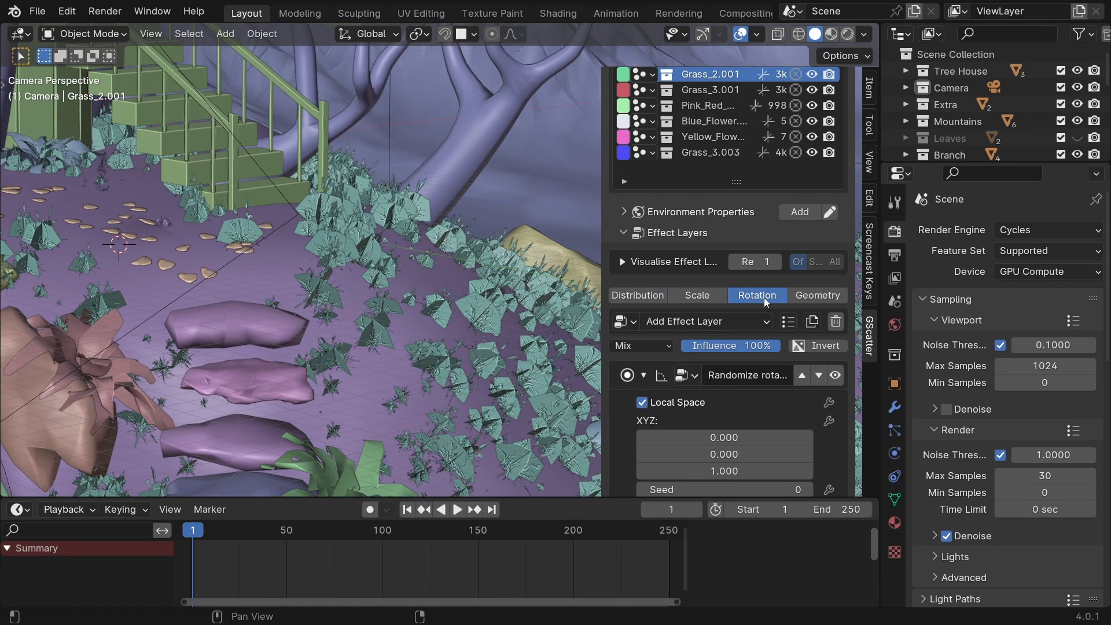
left_click(729, 322)
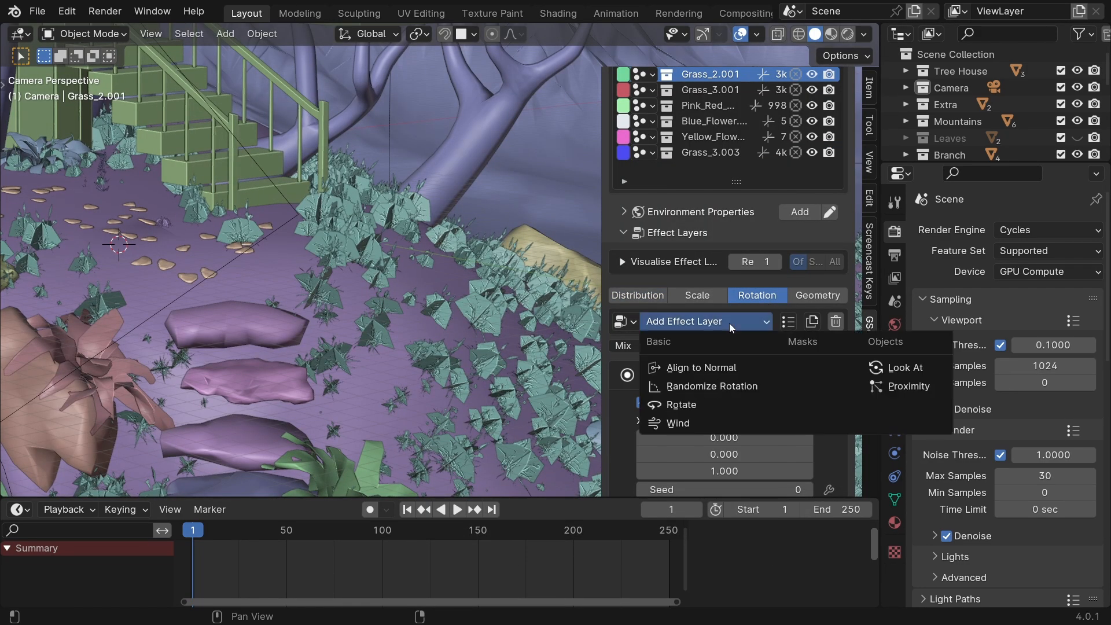
left_click(682, 424)
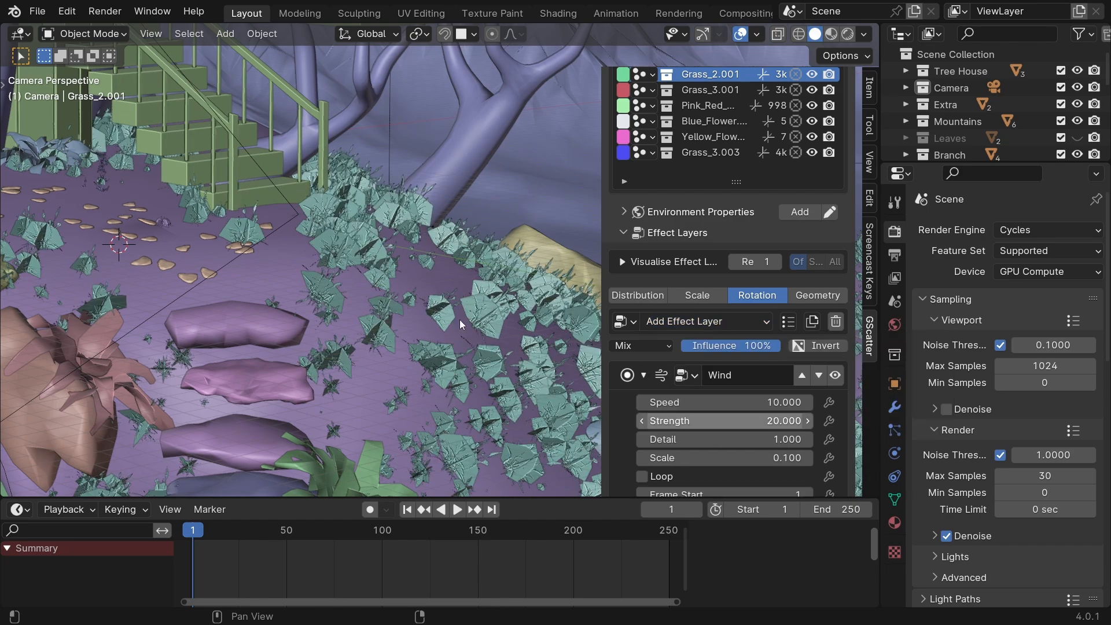
key("space")
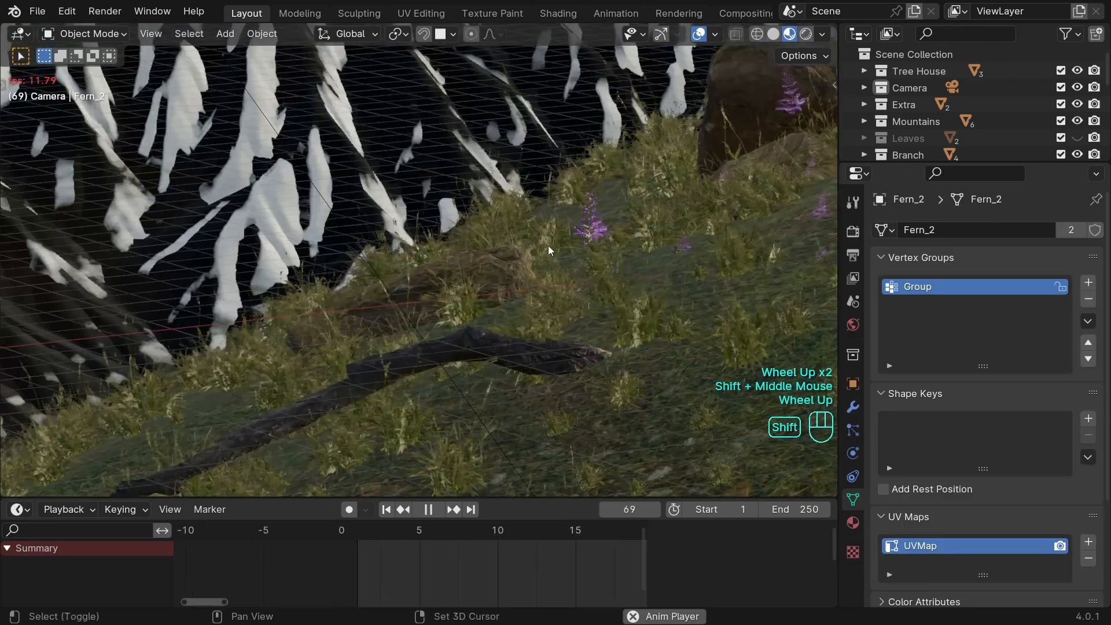
middle_click_drag(547, 245, 287, 260, "shift")
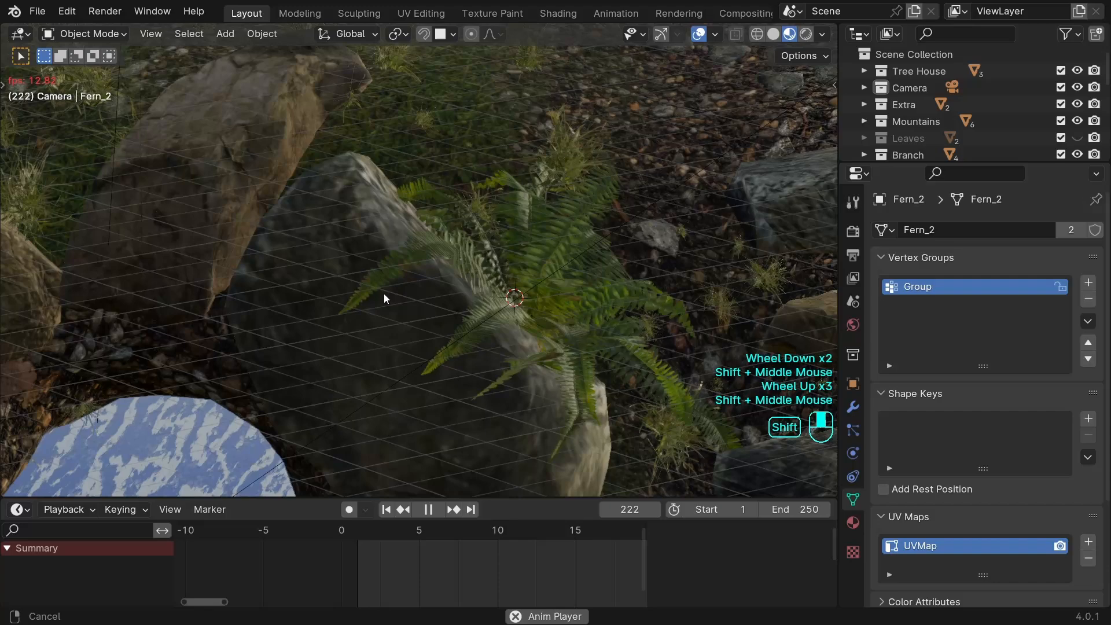
middle_click_drag(383, 293, 329, 291, "shift")
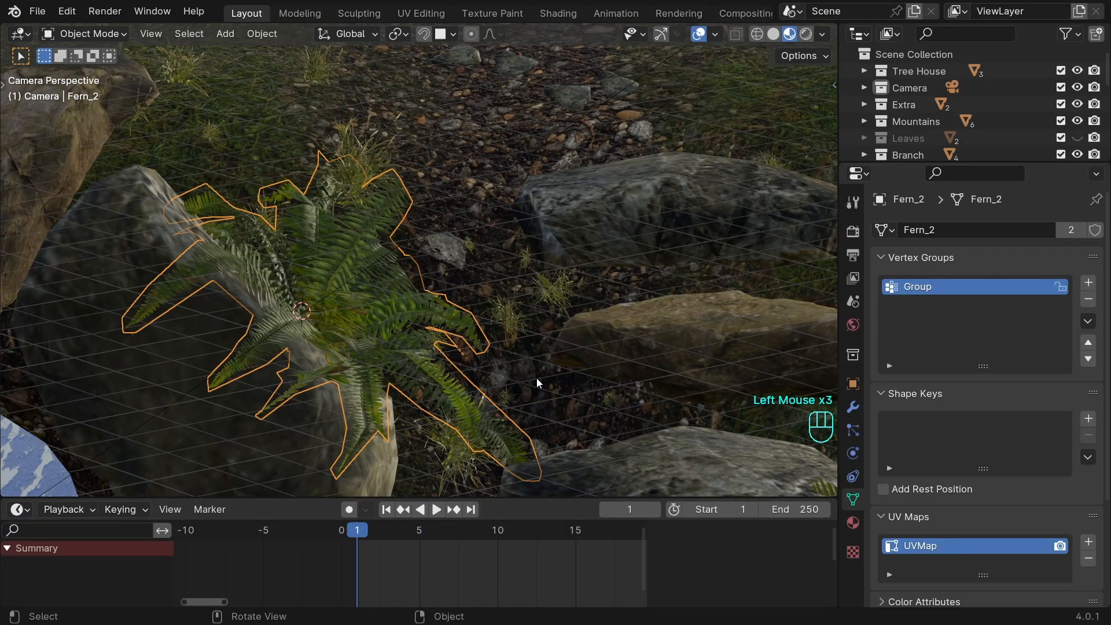
scroll(606, 384, "down", 2)
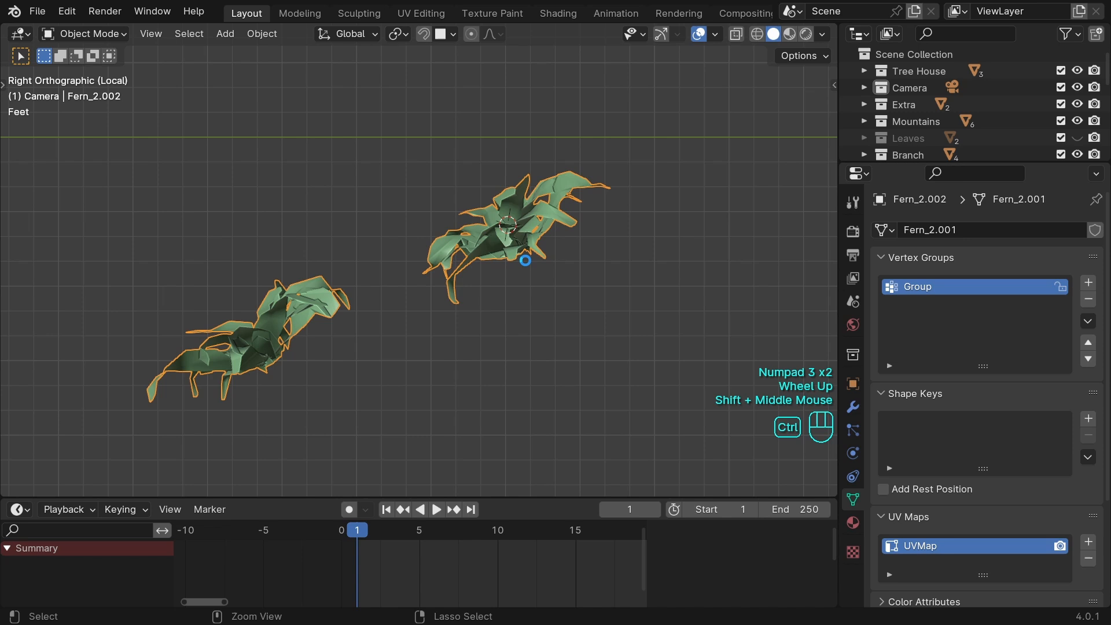
Save the file and add a vertex group named Wind to the selected ferns' mesh.
key("ctrl+s")
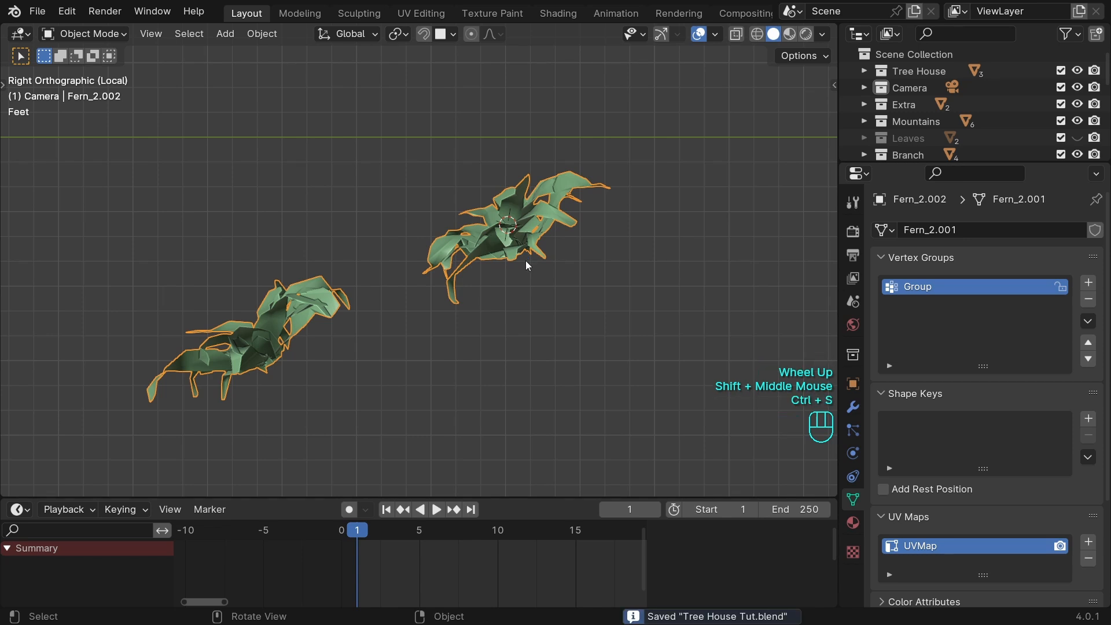
left_click(1088, 283)
double_click(918, 304)
type("Wind")
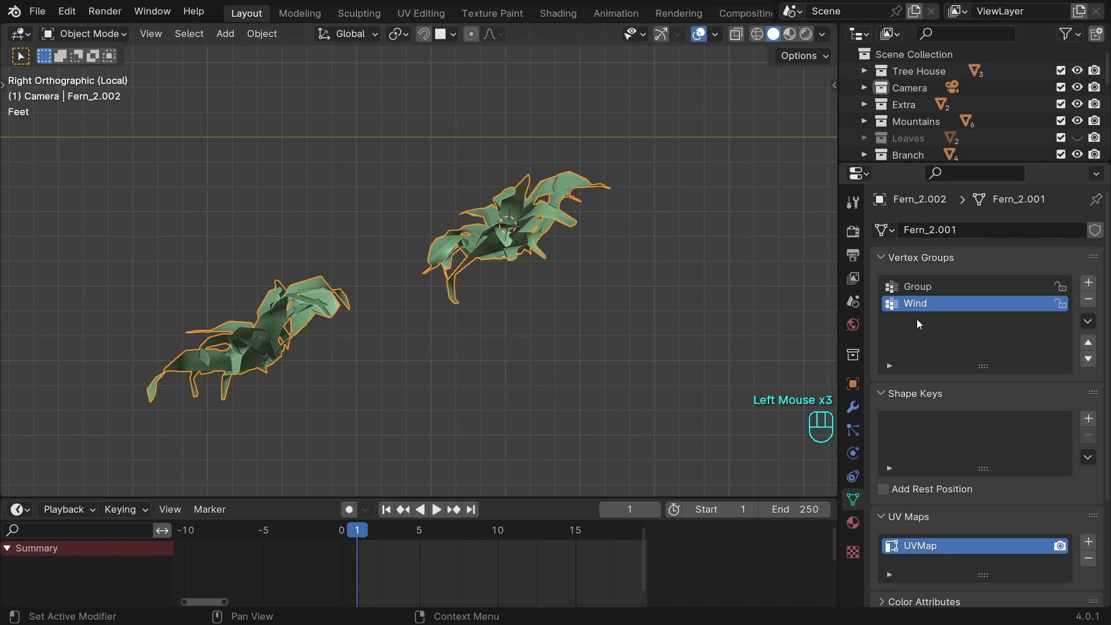
key("Return")
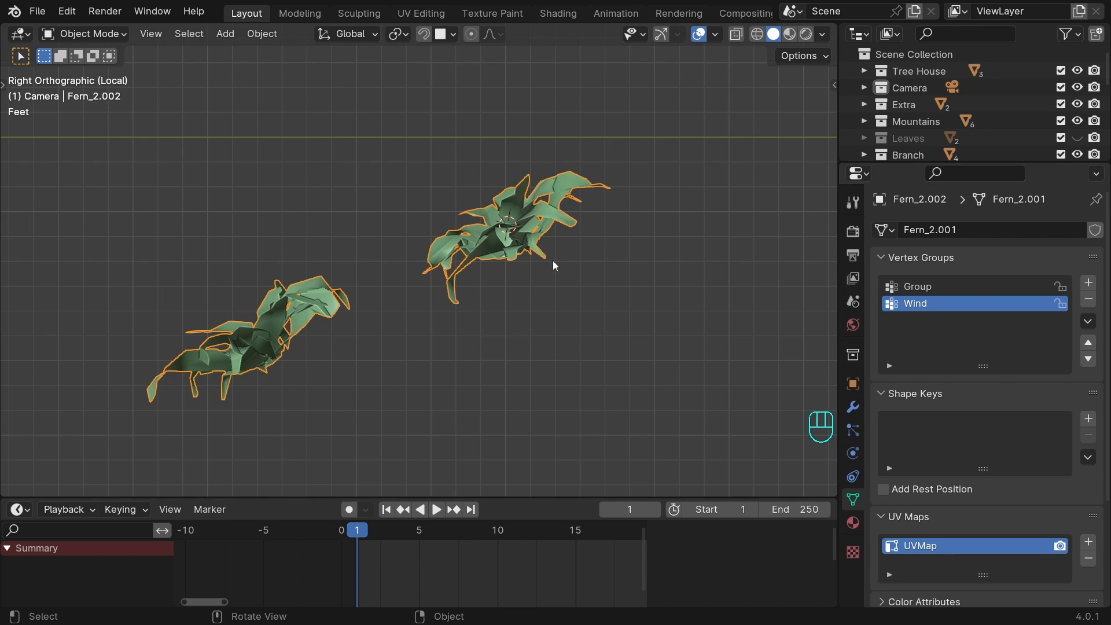
Enter Weight Paint mode and apply a linear gradient at weight 1.000 from above the ferns toward their bases in the Wind group.
key("ctrl+Tab")
left_click(446, 208)
key("t")
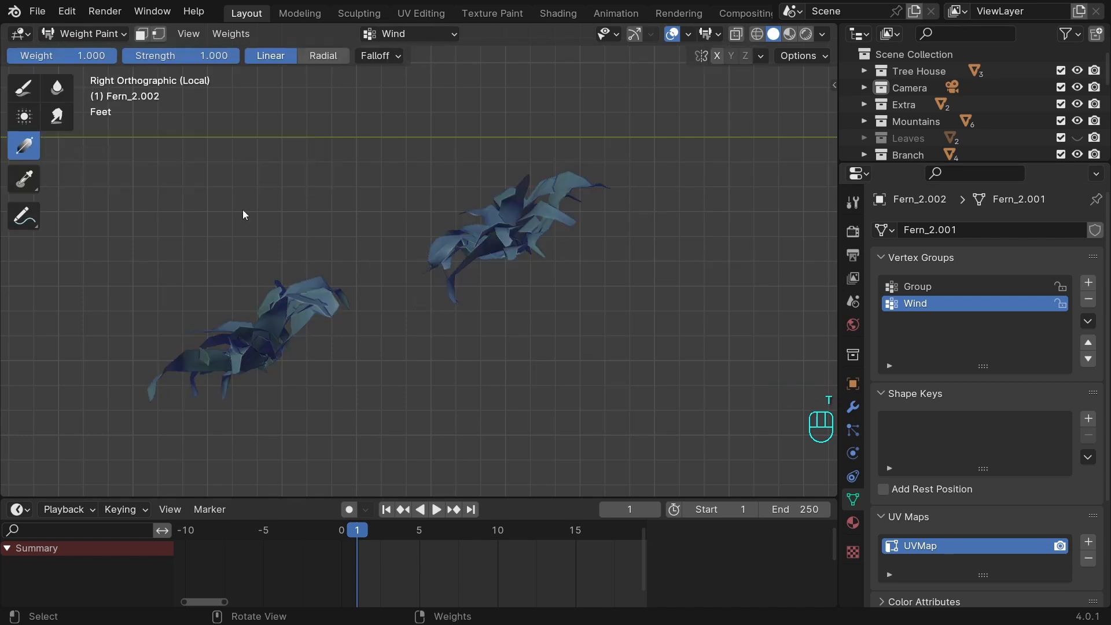
key("t")
left_click_drag(356, 232, 402, 340)
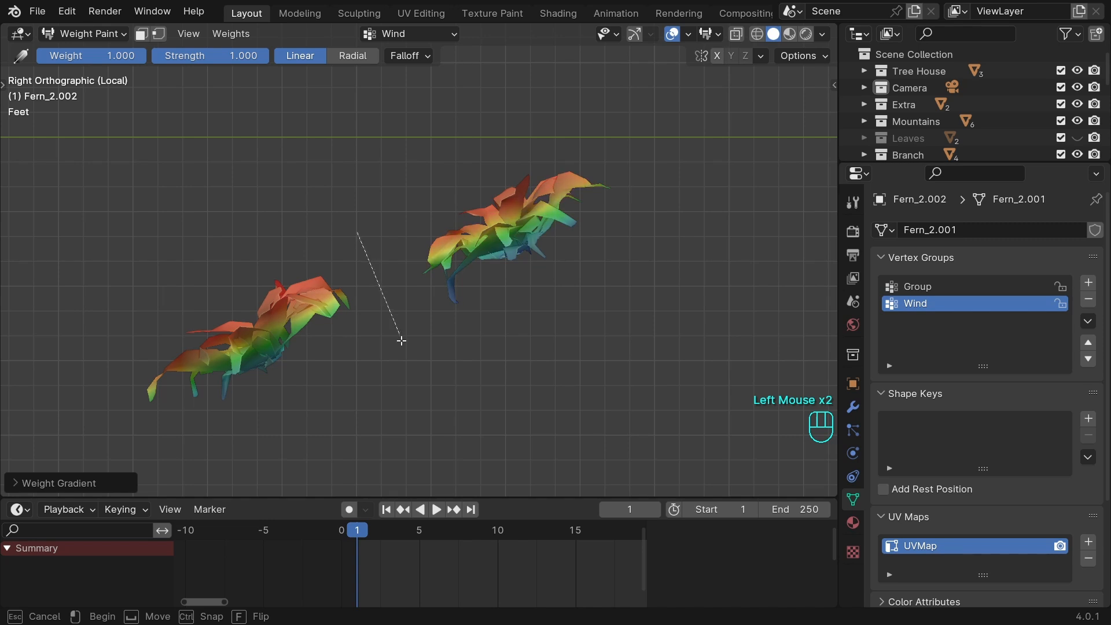
Refine the ferns' Wind weights with linear gradients at weight 0.000 starting from below, and return to Object Mode.
left_click_drag(466, 305, 431, 233)
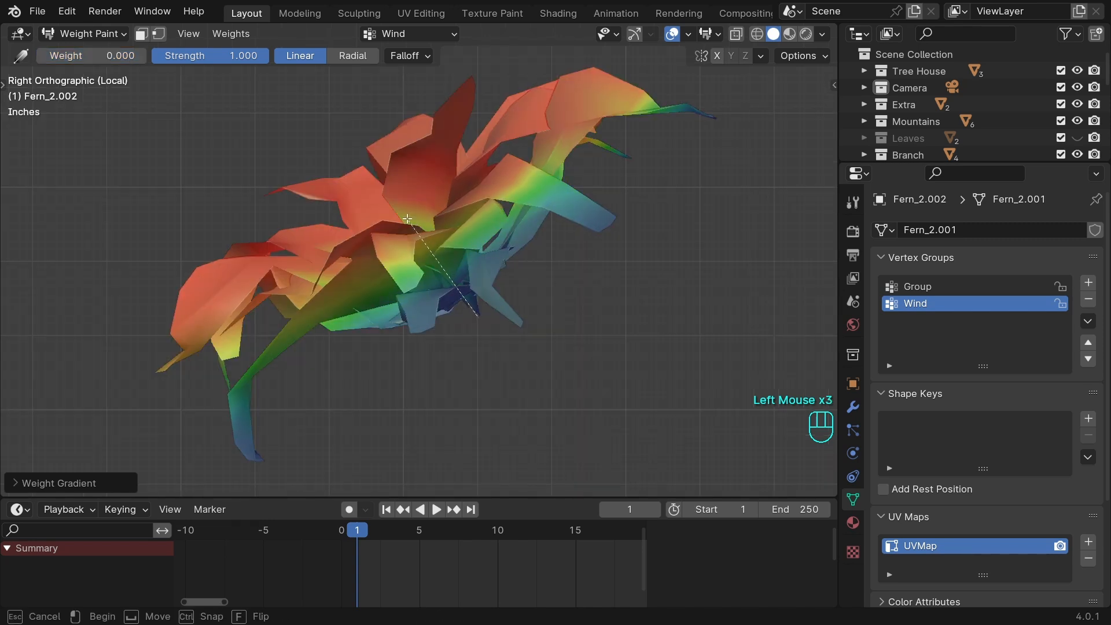
left_click_drag(469, 302, 443, 256)
scroll(384, 285, "down", 5)
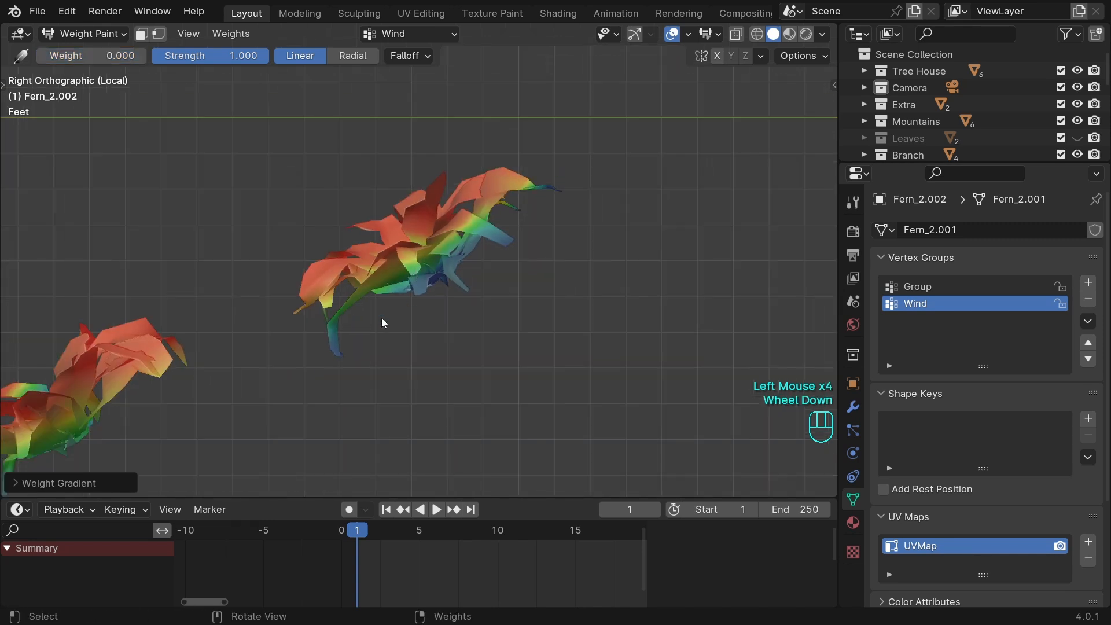
middle_click_drag(312, 361, 527, 237, "shift")
key("Tab")
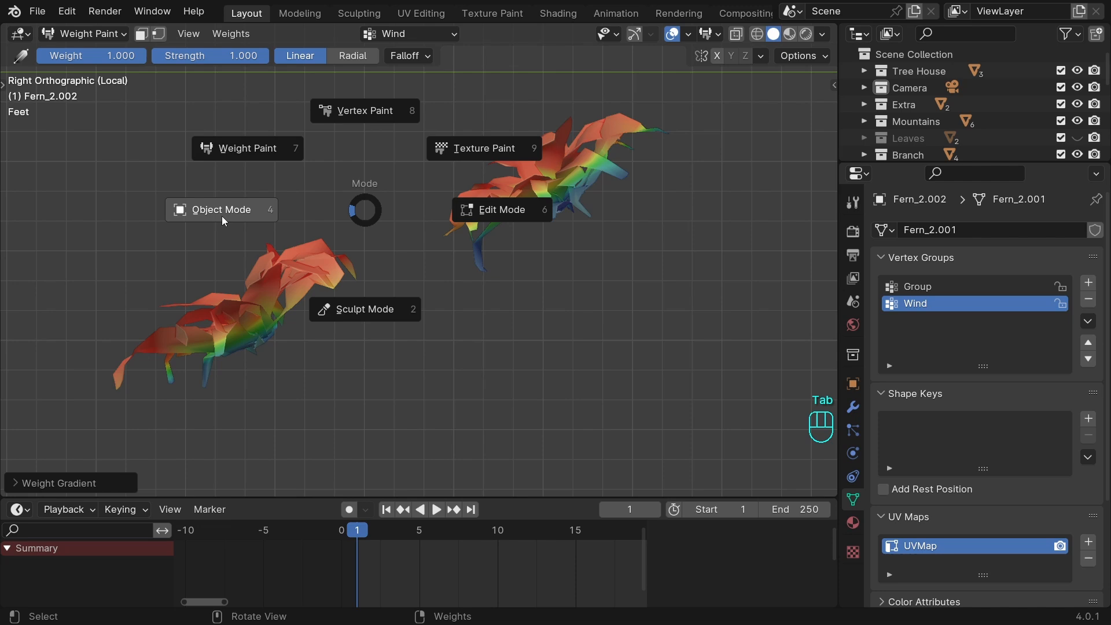
left_click(223, 211)
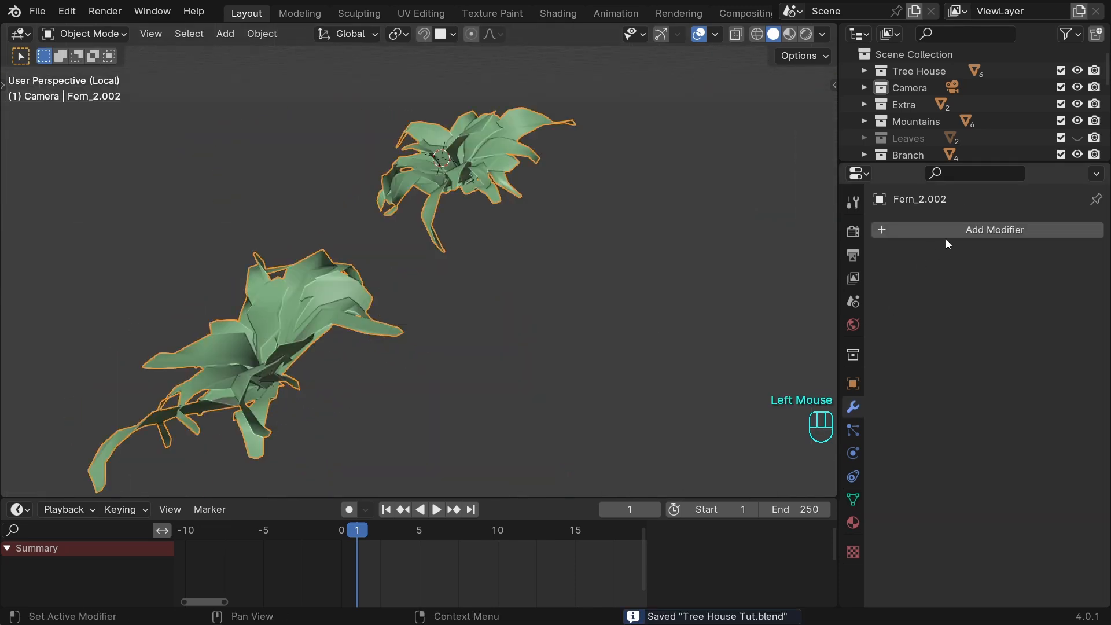
Add a Displace modifier to the ferns with direction Z, a new texture and Wind as the vertex group.
left_click(957, 231)
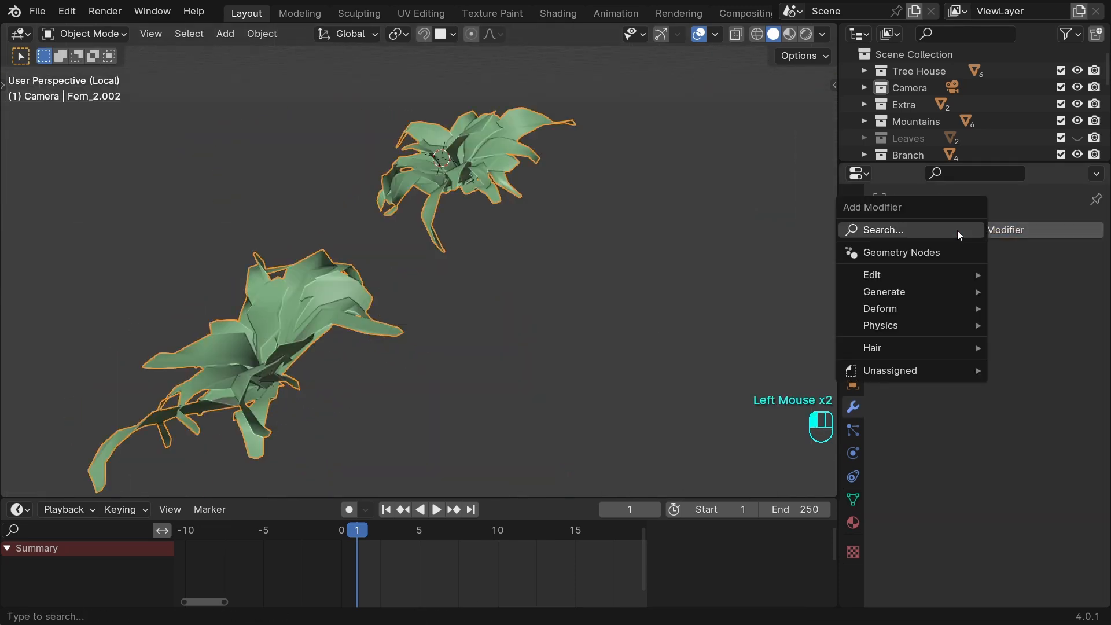
type("dis")
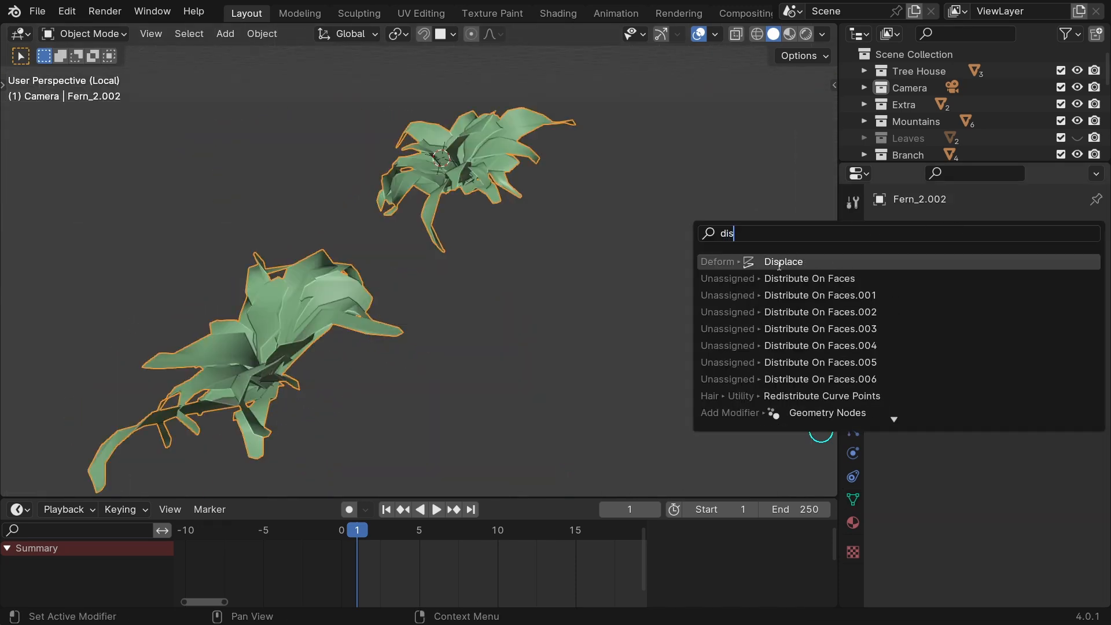
left_click(778, 261)
left_click(1043, 336)
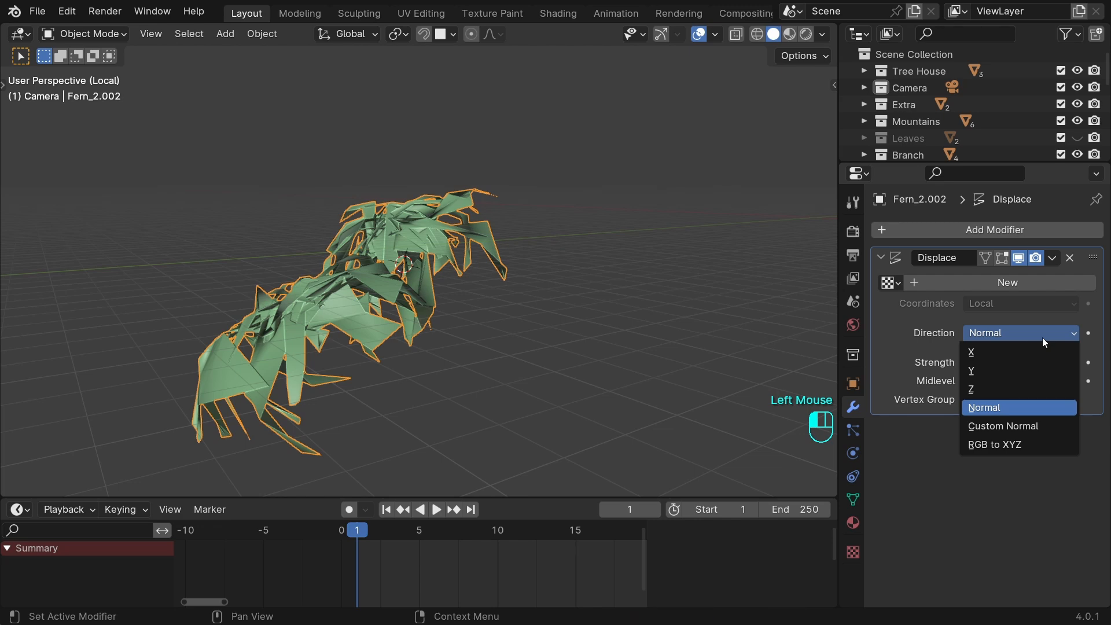
left_click(1014, 389)
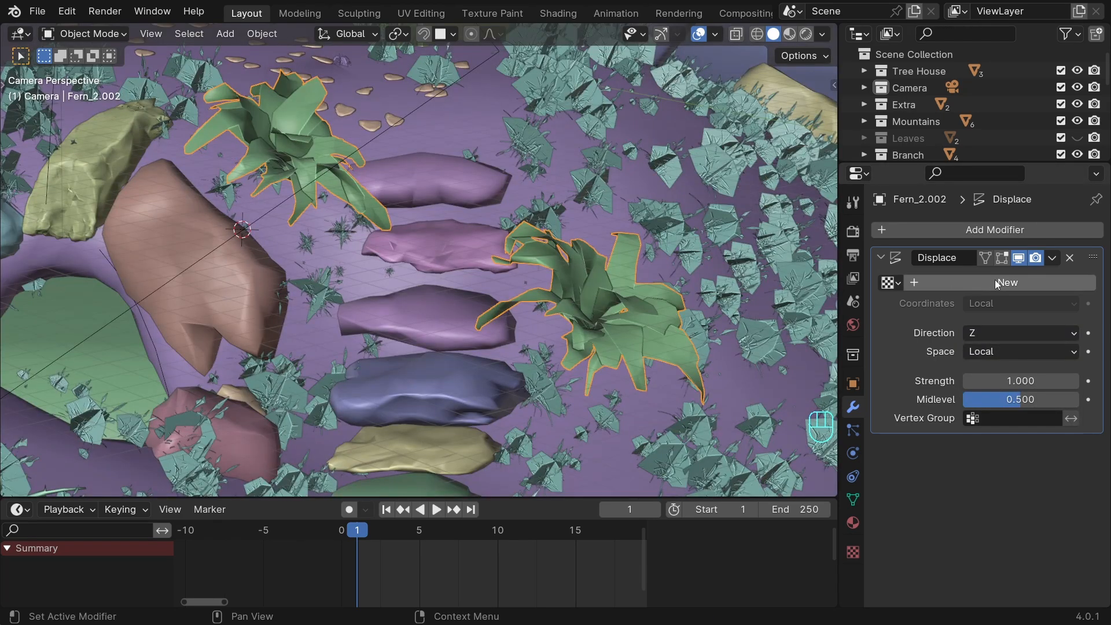
left_click(994, 283)
left_click(994, 417)
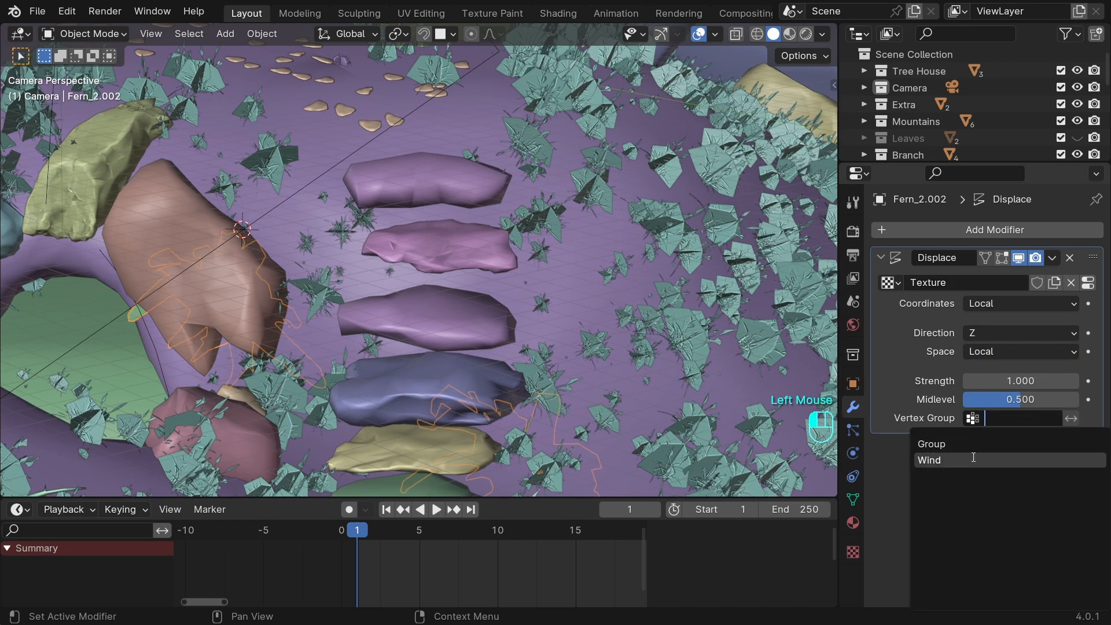
left_click(951, 459)
Set the ferns' Displace texture to type Clouds with Color instead of grayscale and size 0.90.
left_click(853, 553)
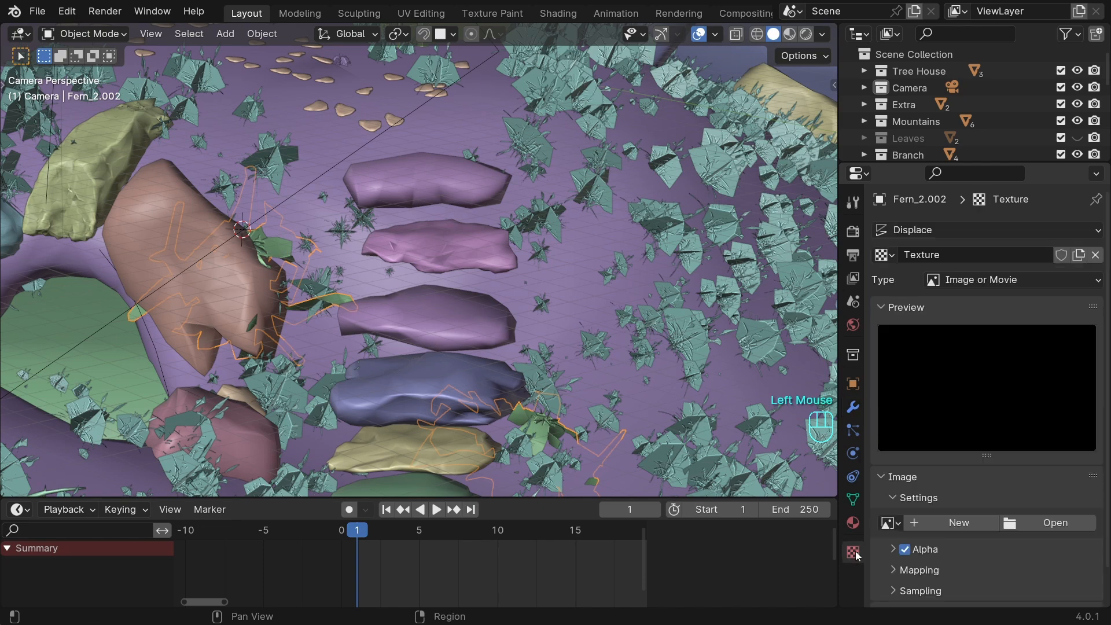
left_click(979, 279)
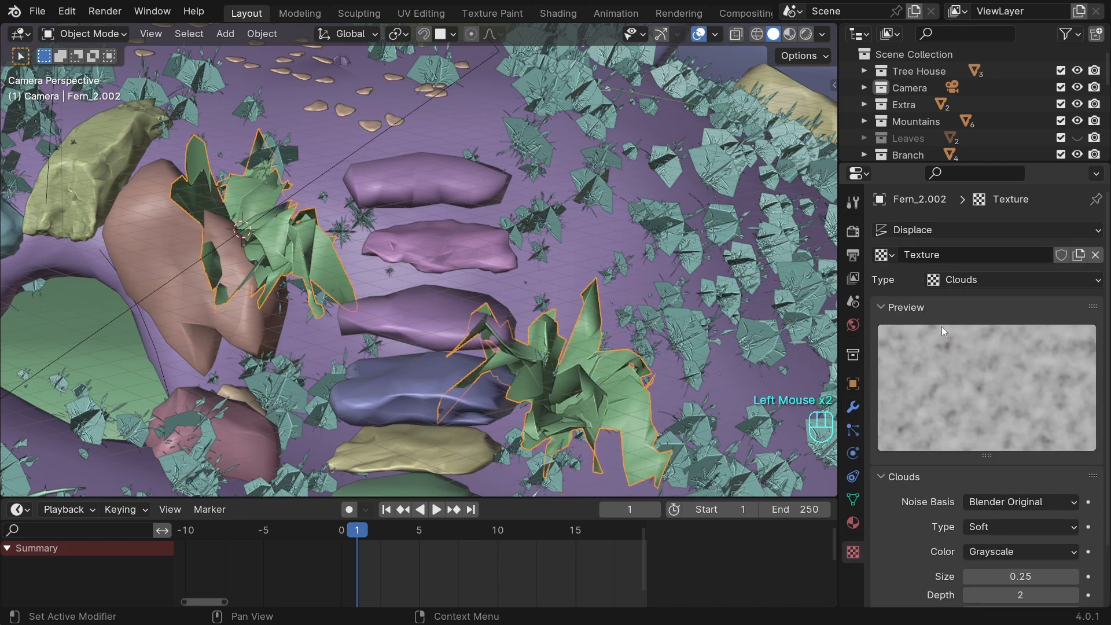
scroll(1022, 492, "down", 5)
left_click(1024, 487)
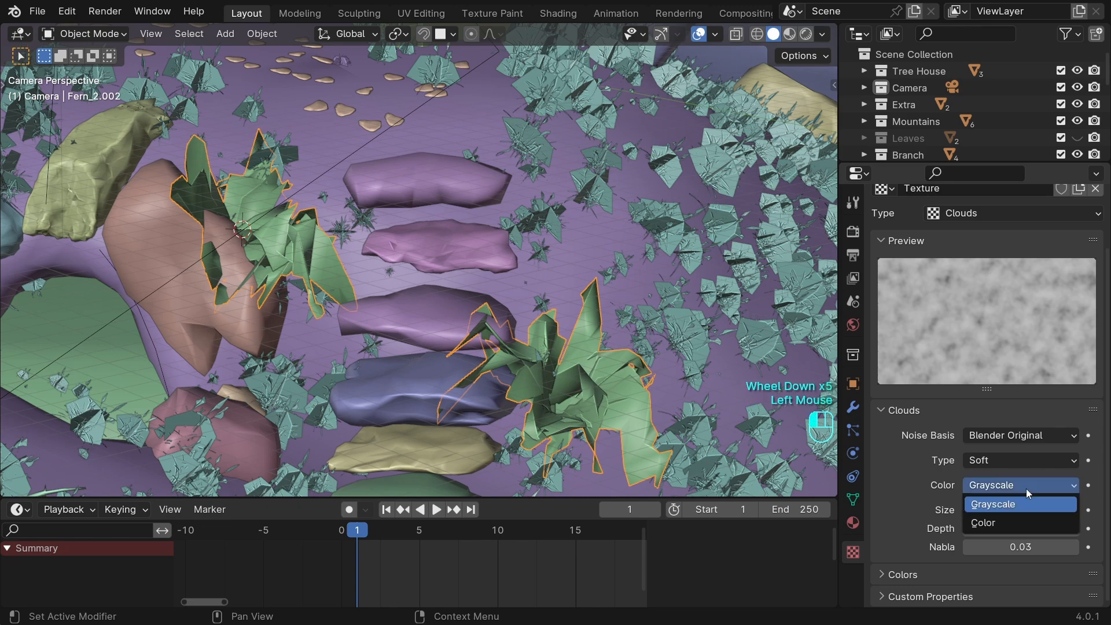
left_click(995, 522)
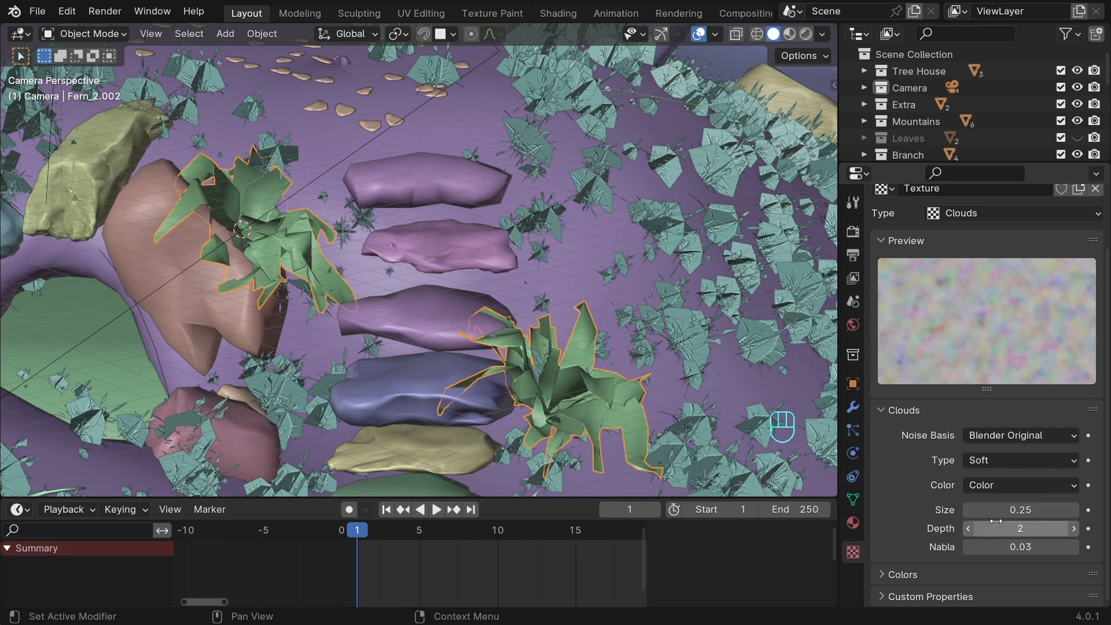
left_click(1027, 512)
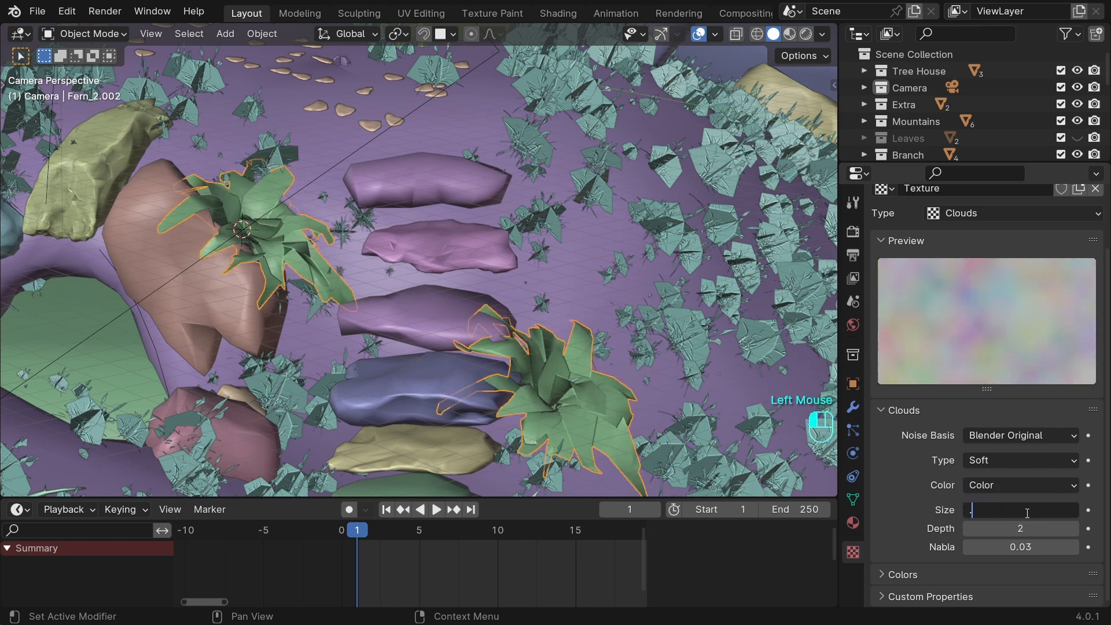
key("Return")
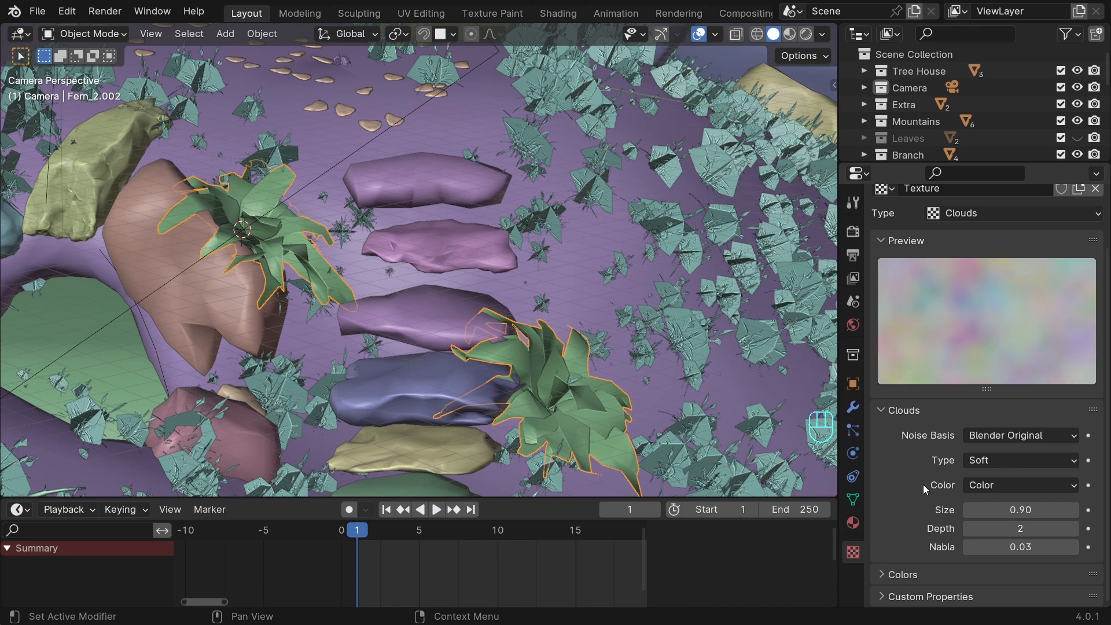
Isolate the ferns in local view, save the file and set the Displace modifier's texture coordinates to Object.
left_click(854, 408)
key("KP_Divide")
key("ctrl+s")
left_click(1002, 304)
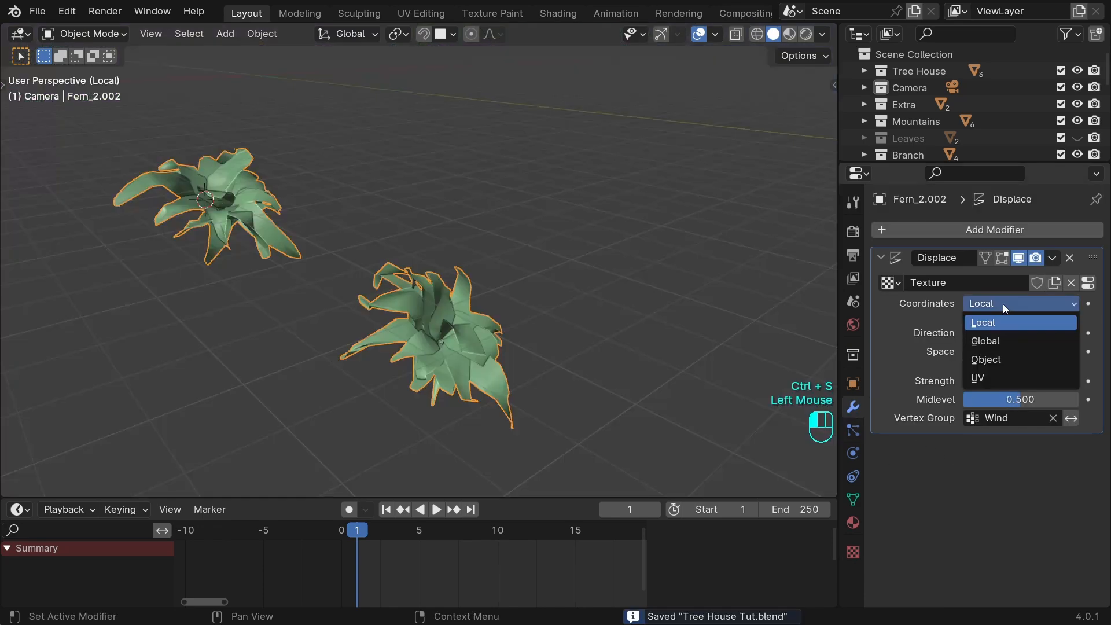
left_click(985, 359)
Add a Plain Axes empty above and between the two ferns, place it in the Tree House collection and rename it Wind.
middle_click_drag(436, 307, 477, 305)
key("shift+a")
mouse_move(210, 251)
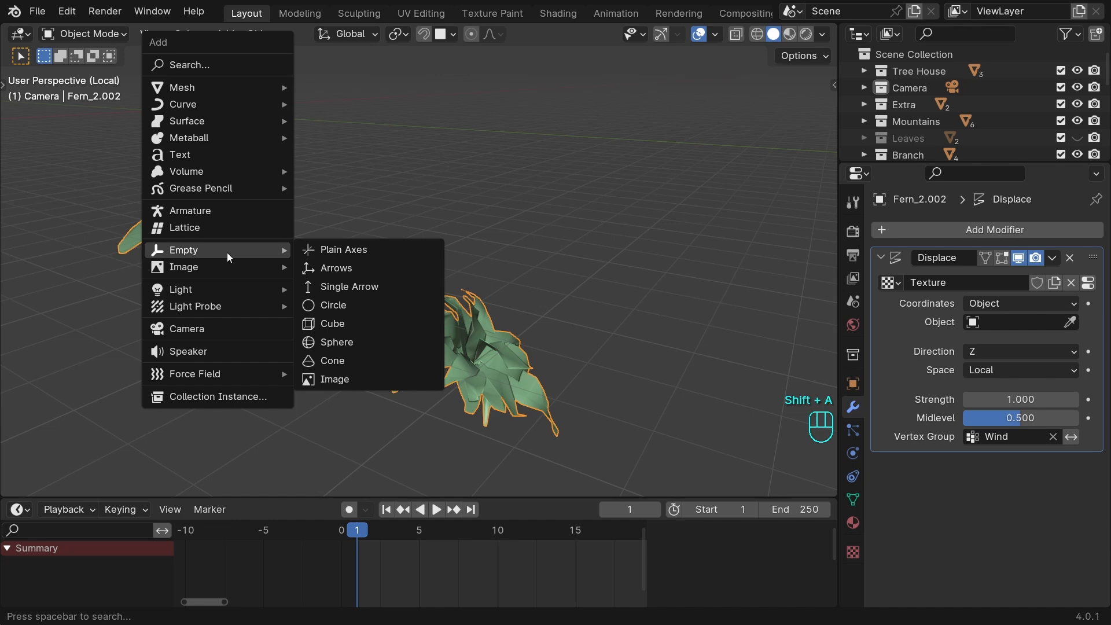
left_click(372, 251)
key("g")
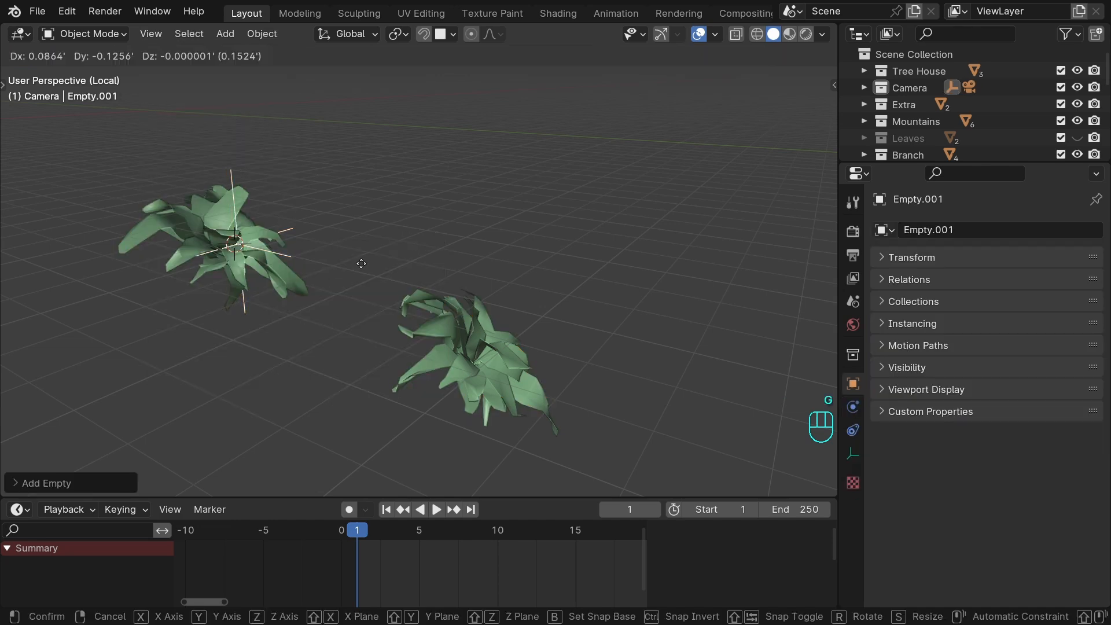
left_click(498, 224)
type("Wind")
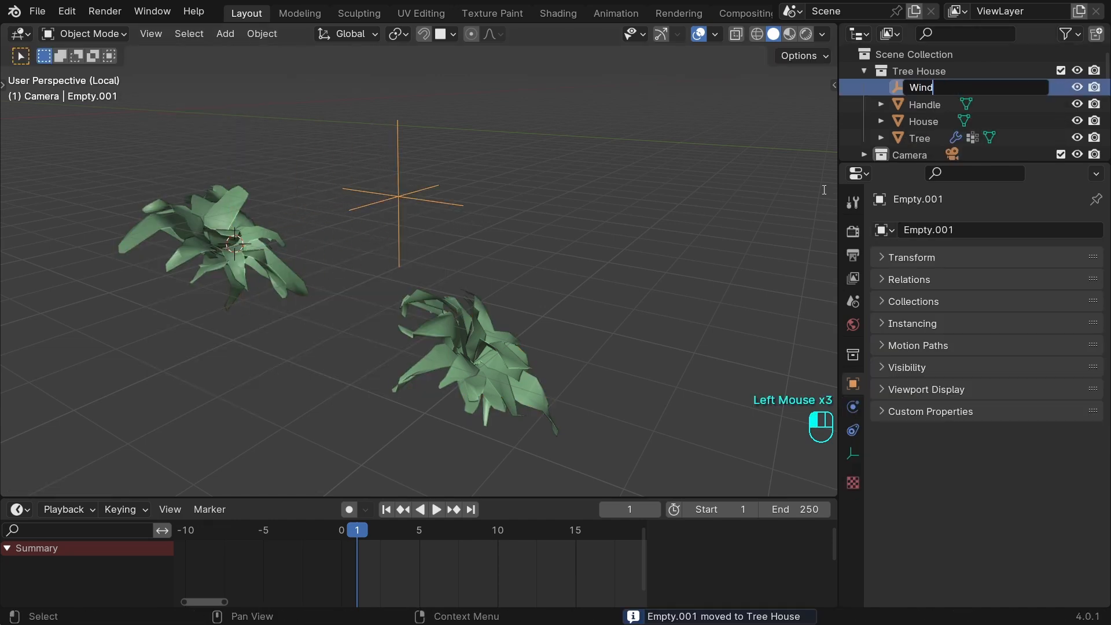
Assign the Wind empty as the coordinate object of the ferns' Displace modifier and save the file.
left_click(465, 347)
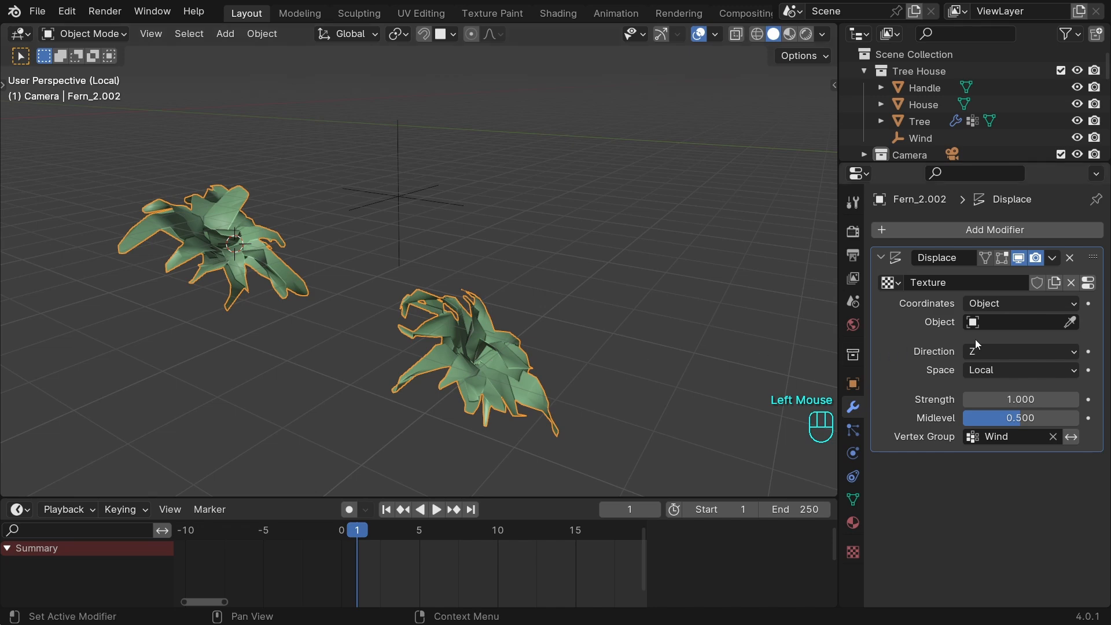
left_click(1073, 326)
left_click(422, 189)
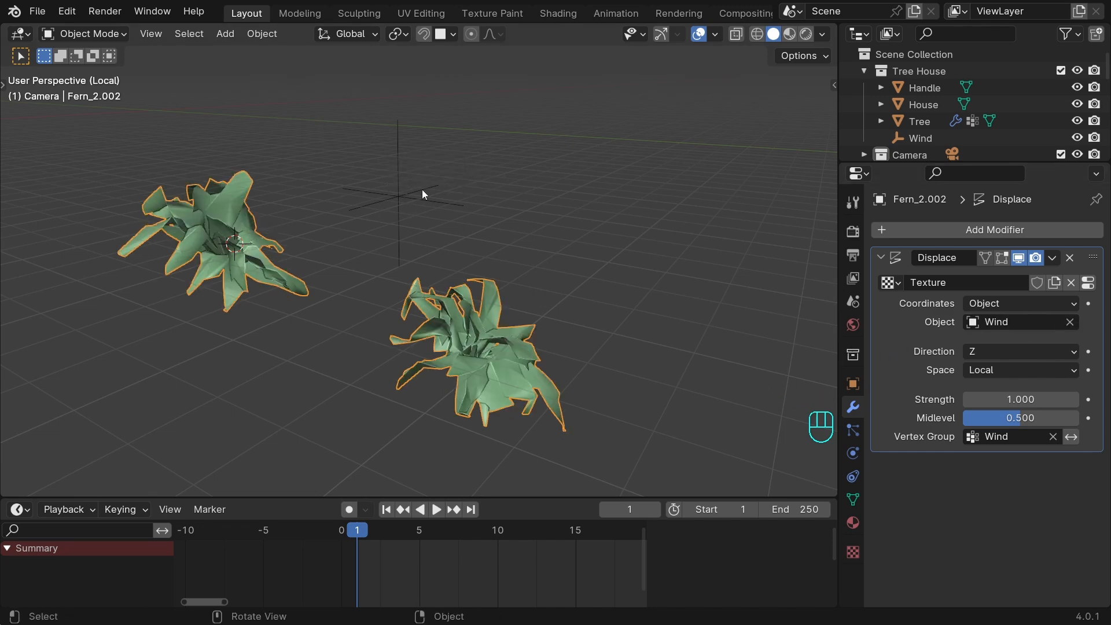
key("ctrl+s")
Try moving the Wind empty freely to preview how it displaces the ferns.
left_click(425, 216)
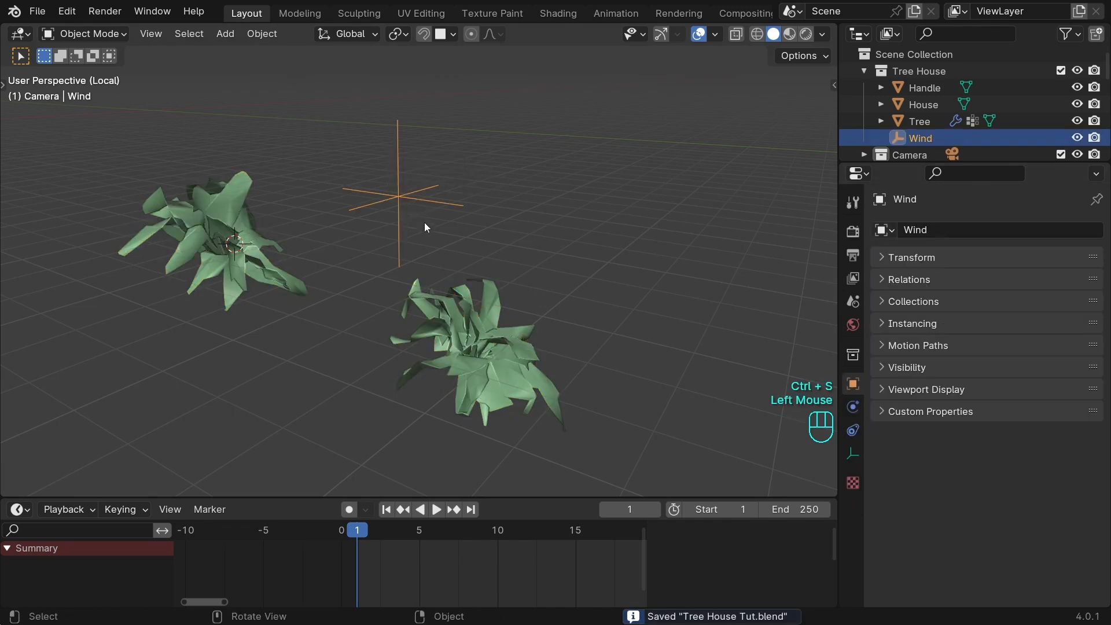
key("g")
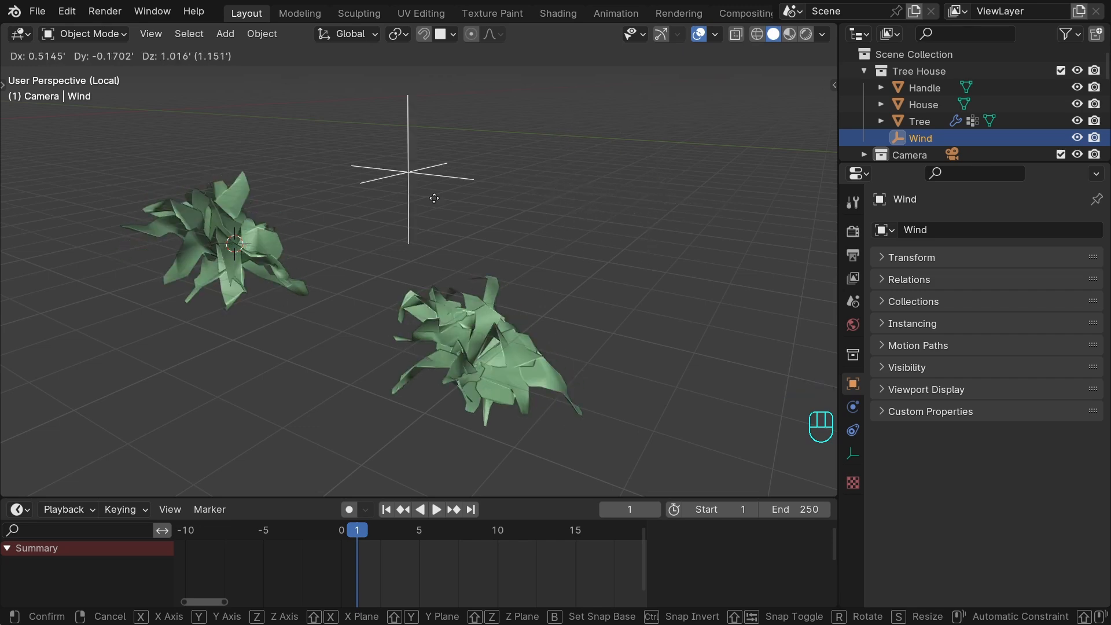
right_click(434, 198)
Set the direction of the ferns' Displace modifier to X and its strength to 0.2.
left_click(469, 317)
left_click(978, 351)
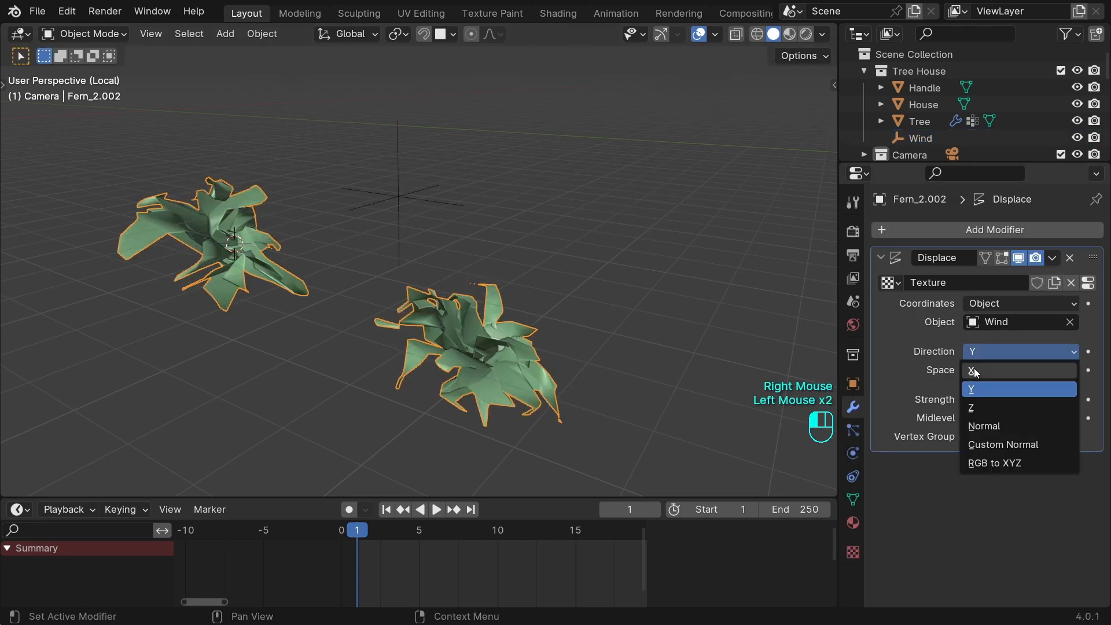
left_click(979, 372)
scroll(1018, 394, "up", 2)
left_click(1030, 399)
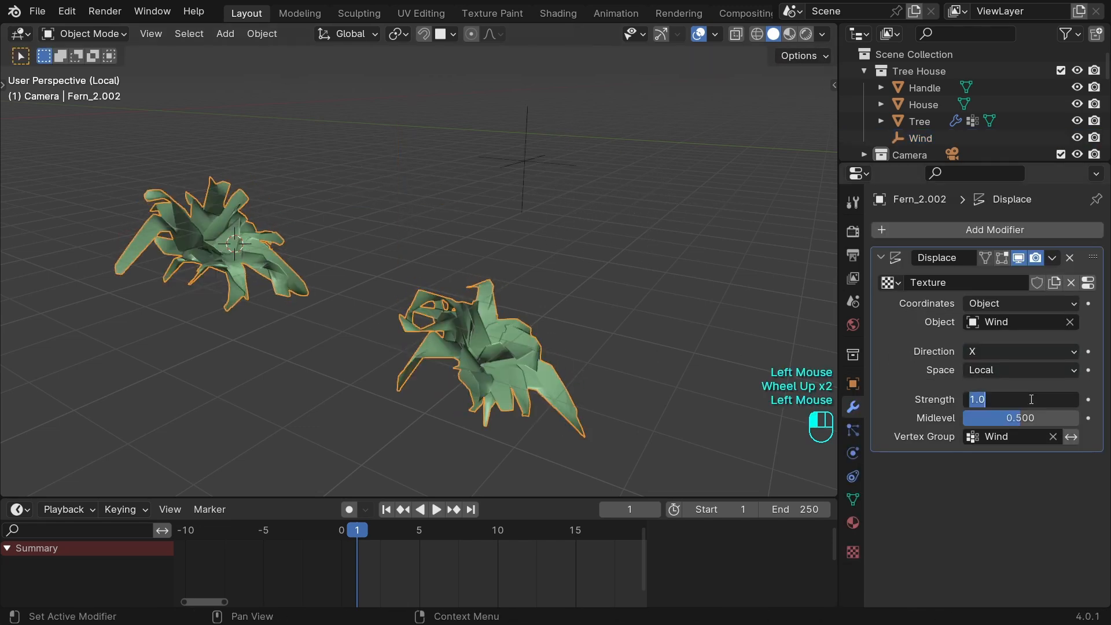
type(".2")
left_click(915, 381)
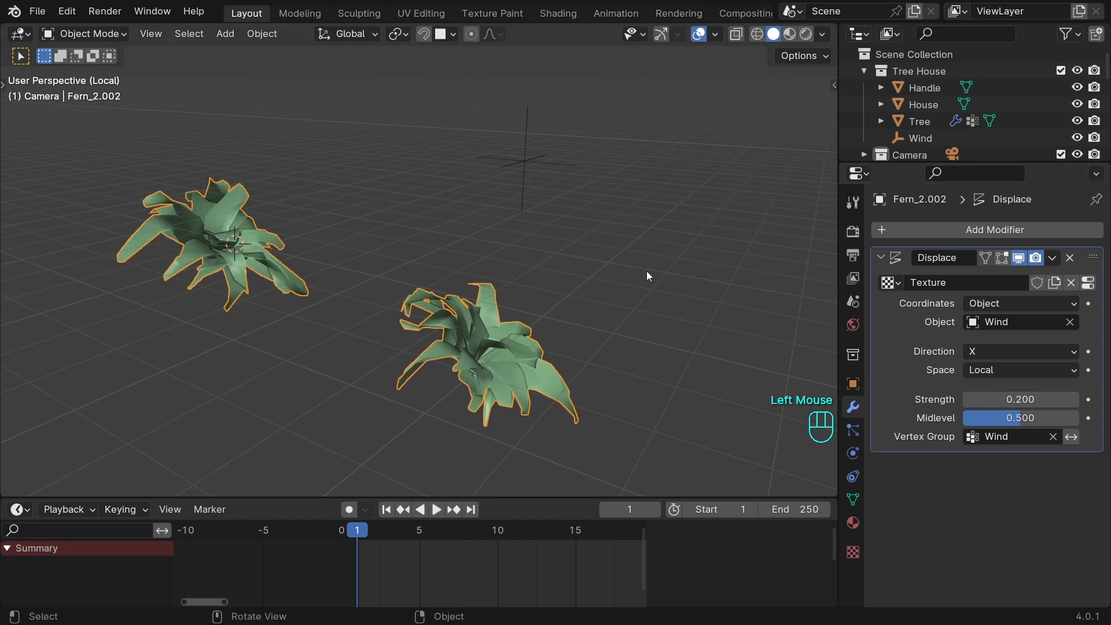
Try sliding the Wind empty along the global X axis to preview the fern motion.
left_click(532, 169)
key("g")
key("x")
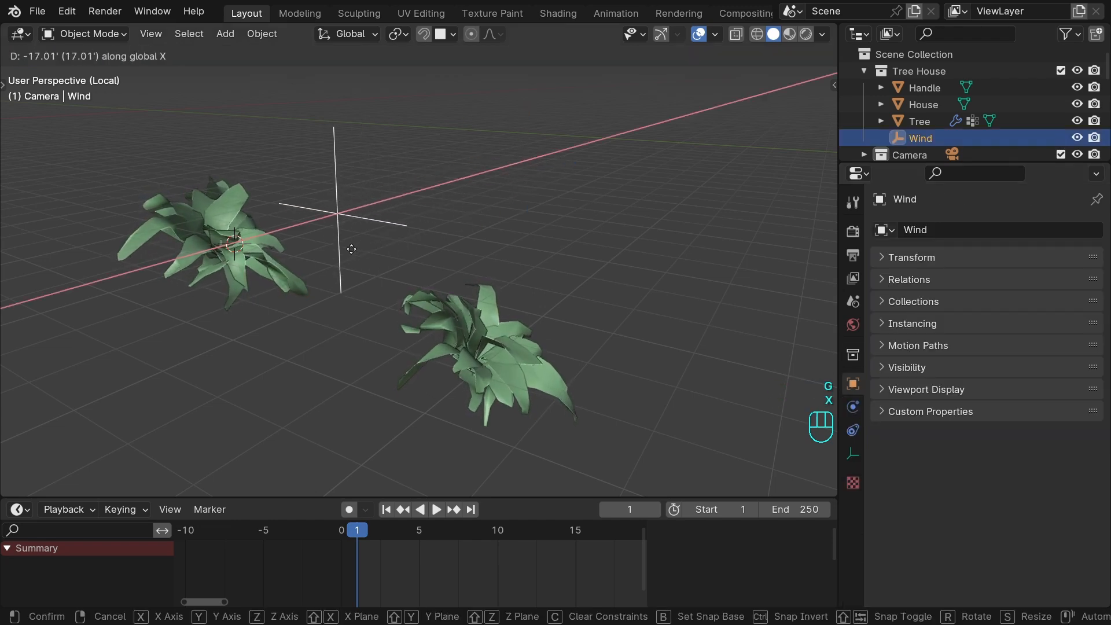
right_click(391, 245)
Drive the Wind empty's X location with a #frame/ division expression so that it travels over time.
scroll(488, 328, "up", 2)
middle_click_drag(488, 327, 540, 281, "shift")
scroll(563, 276, "down", 1)
key("n")
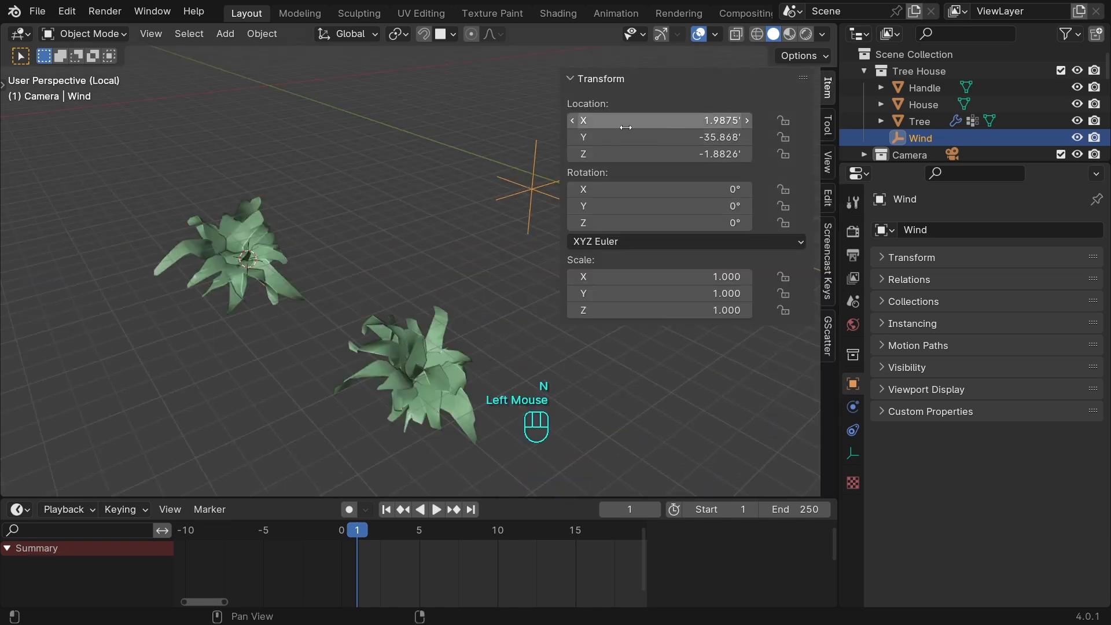
middle_click_drag(526, 210, 429, 223, "shift")
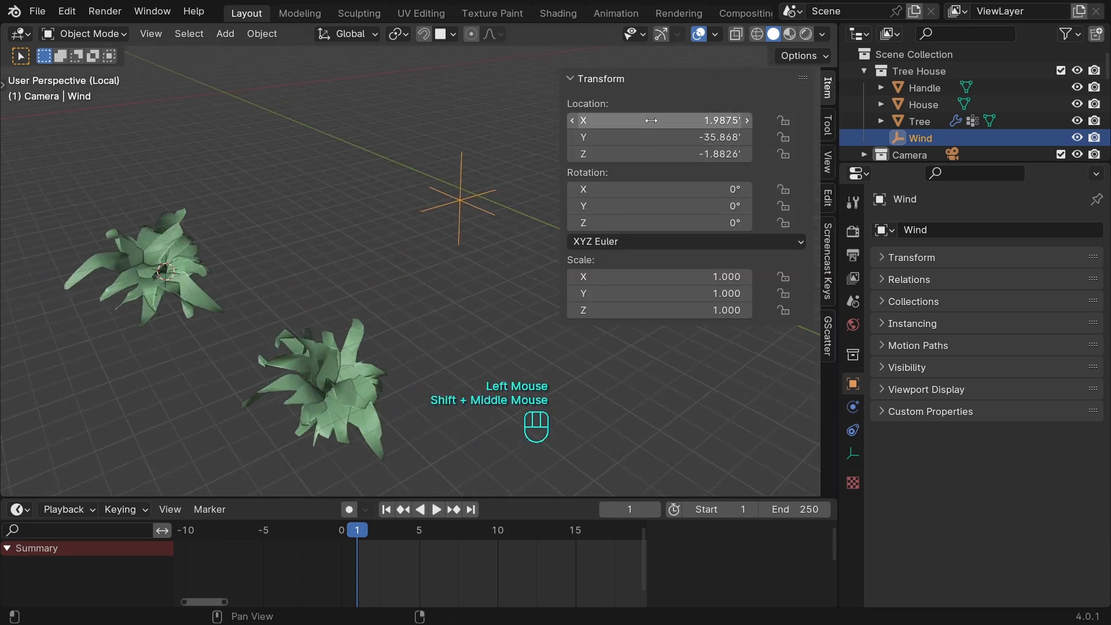
left_click_drag(659, 120, 701, 129)
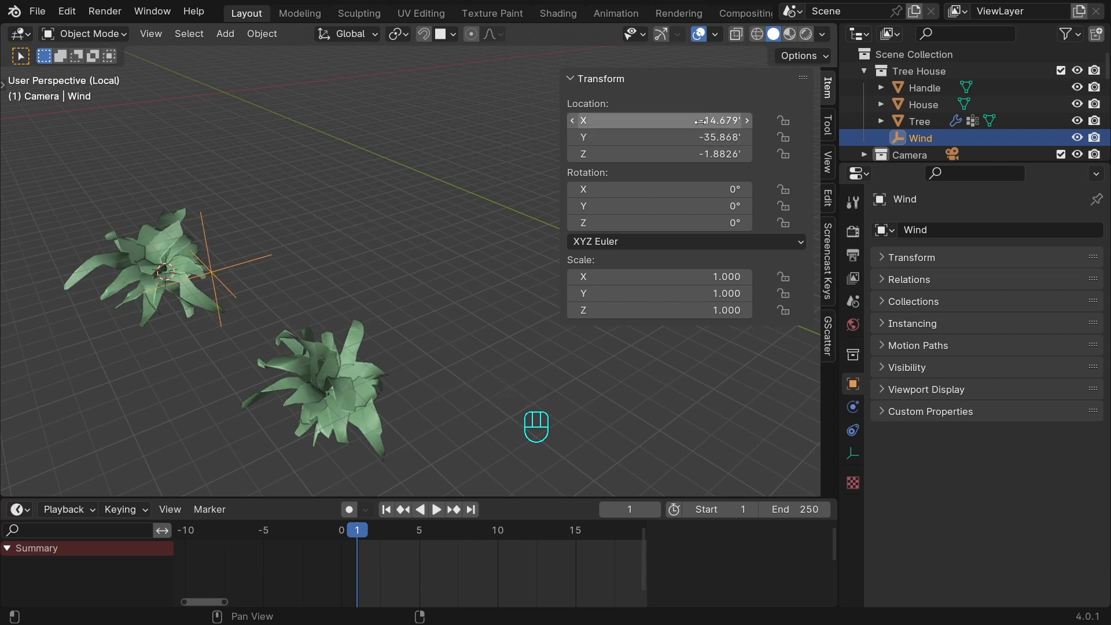
left_click(701, 120)
type("#frame/50")
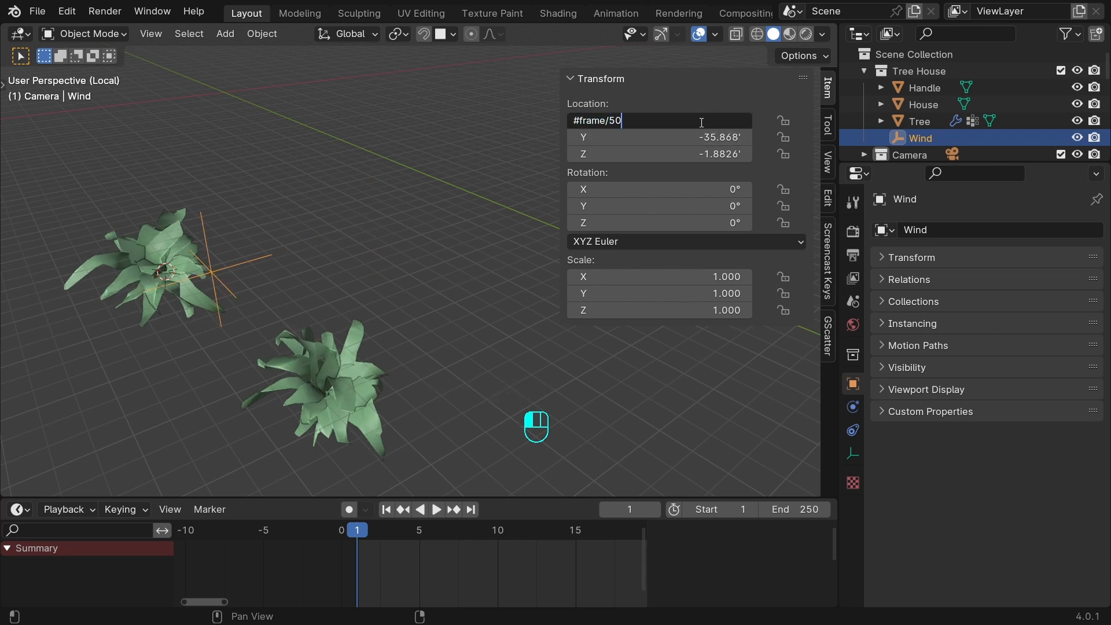
key("Return")
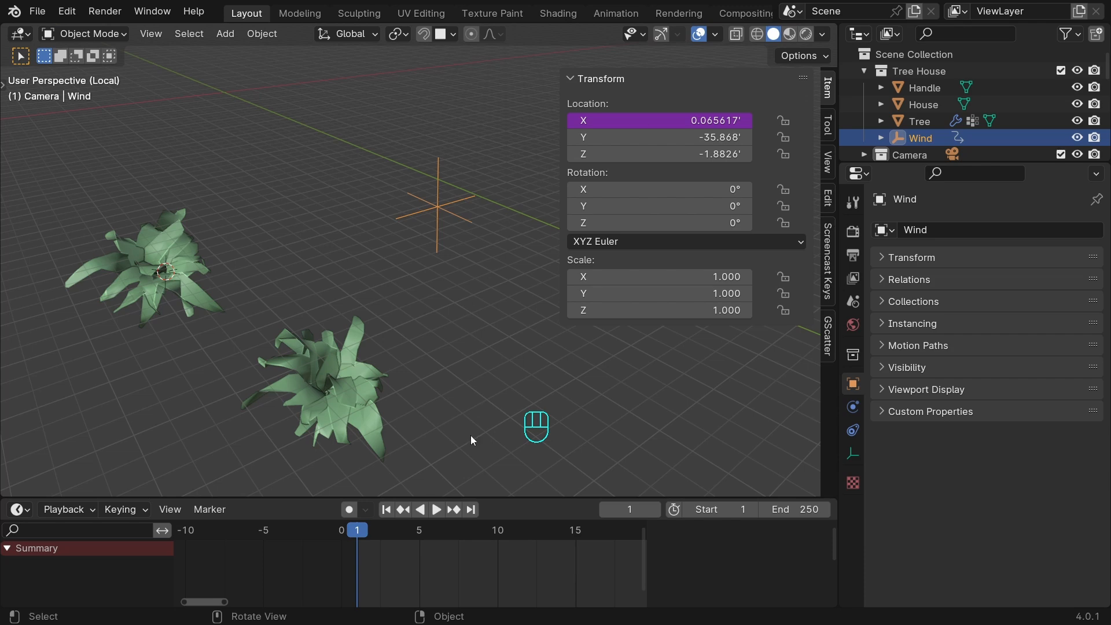
Play the animation and examine the swaying ferns up close.
left_click(437, 509)
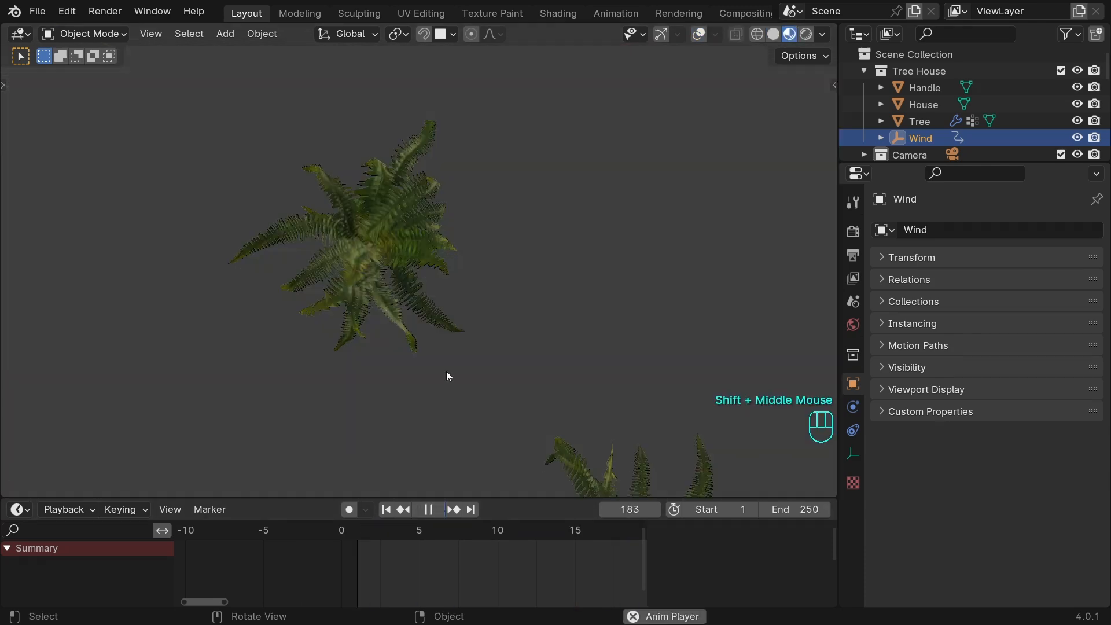
middle_click_drag(447, 375, 391, 264, "shift")
scroll(391, 263, "up", 2)
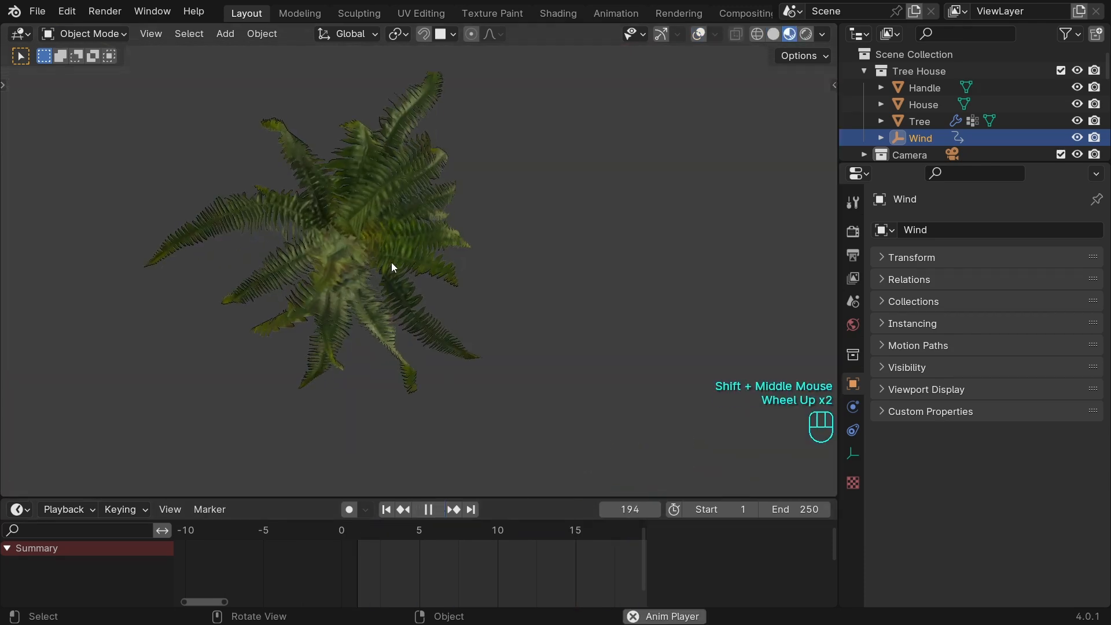
scroll(391, 263, "down", 1)
scroll(391, 263, "down", 1)
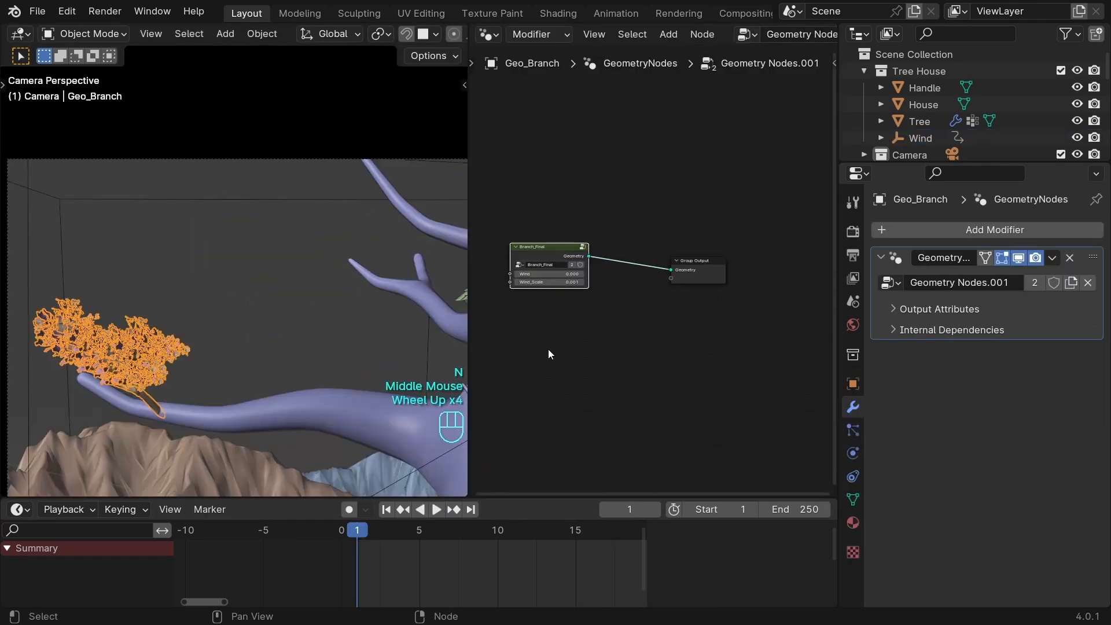
Enter the driver expression #frame/50 for the Wind input of Geo_Branch's Branch_Final node.
middle_click_drag(548, 354, 635, 353)
scroll(634, 347, "up", 4)
scroll(634, 331, "up", 2)
middle_click_drag(588, 390, 617, 404)
left_click(654, 294)
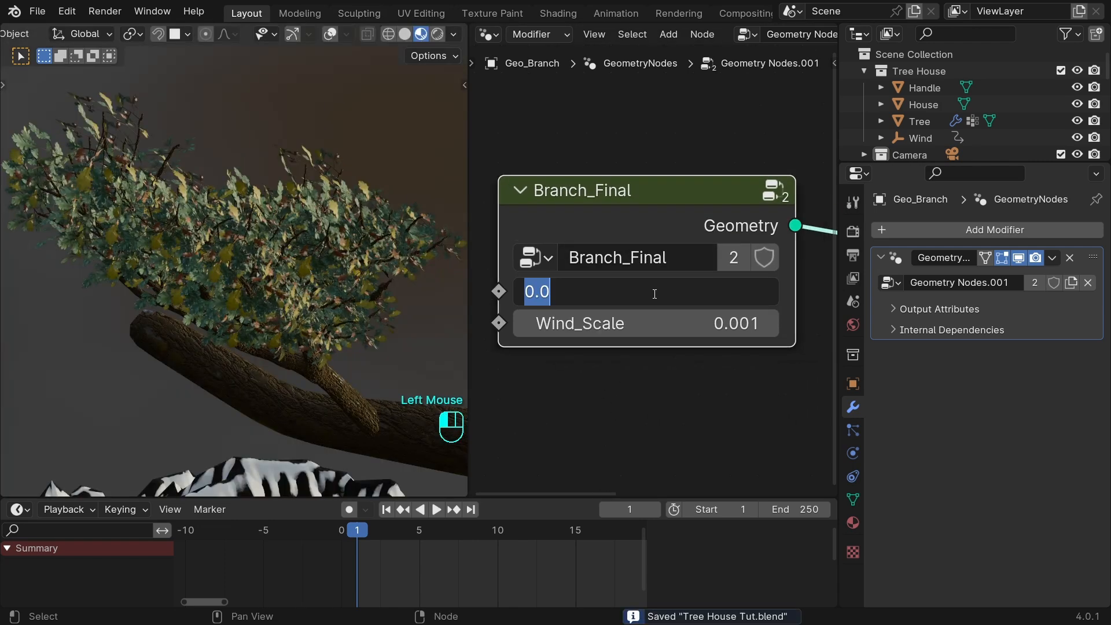
type("#frame/50")
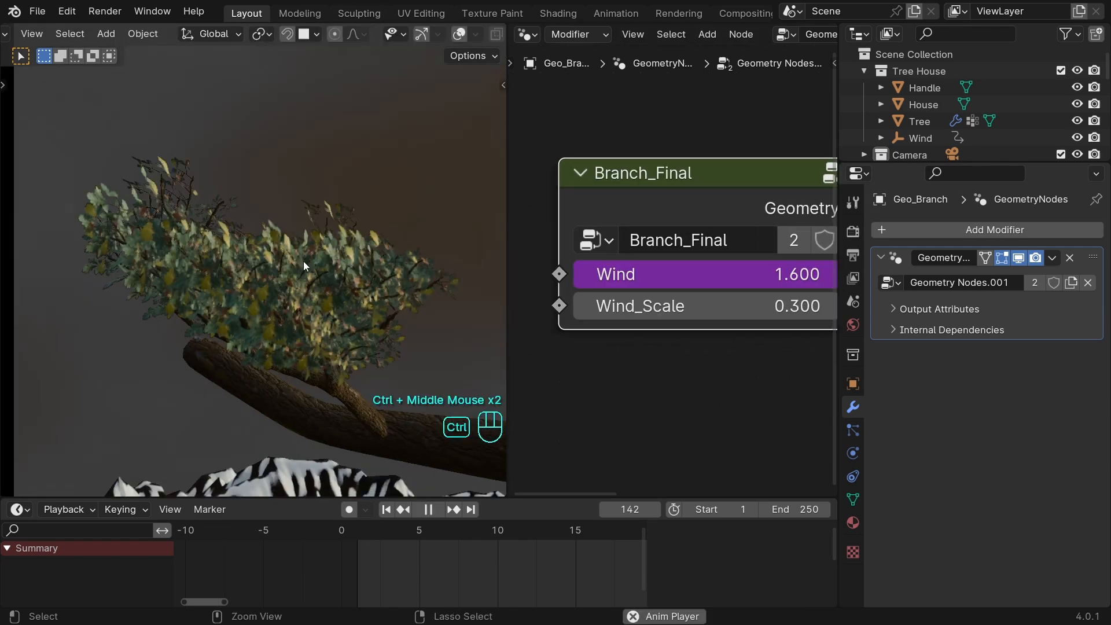
left_click(701, 306)
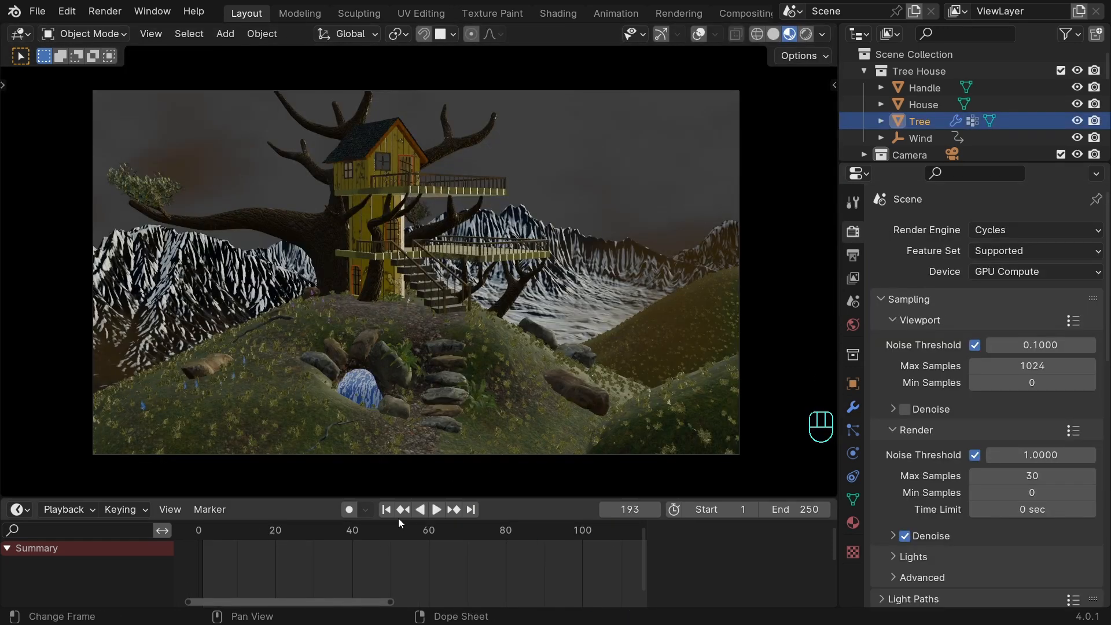
Return to frame 1 and save the file with the scene camera selected.
left_click(386, 509)
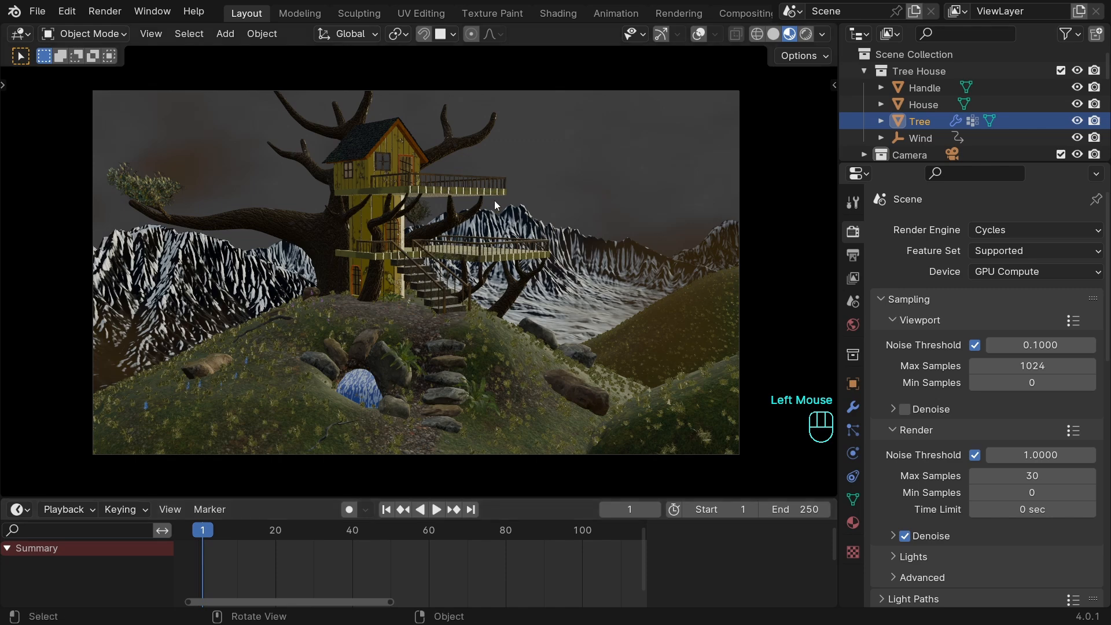
double_click(739, 188)
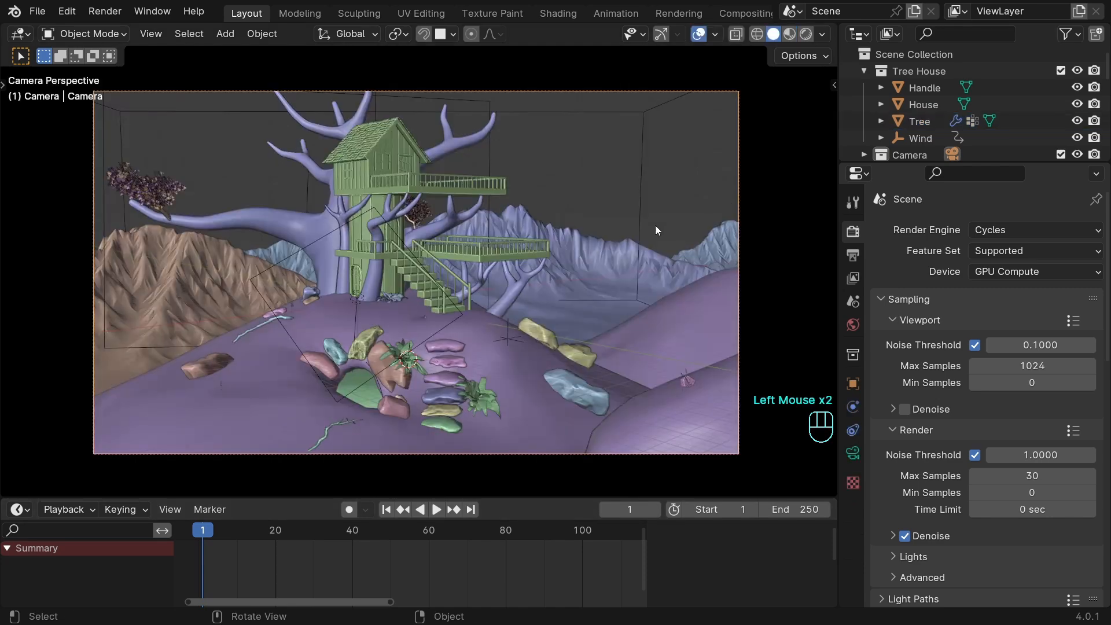
key("ctrl+s")
Duplicate the scene camera and place the copy about 20.5 feet away, in front of the brown mountains.
key("KP_Decimal")
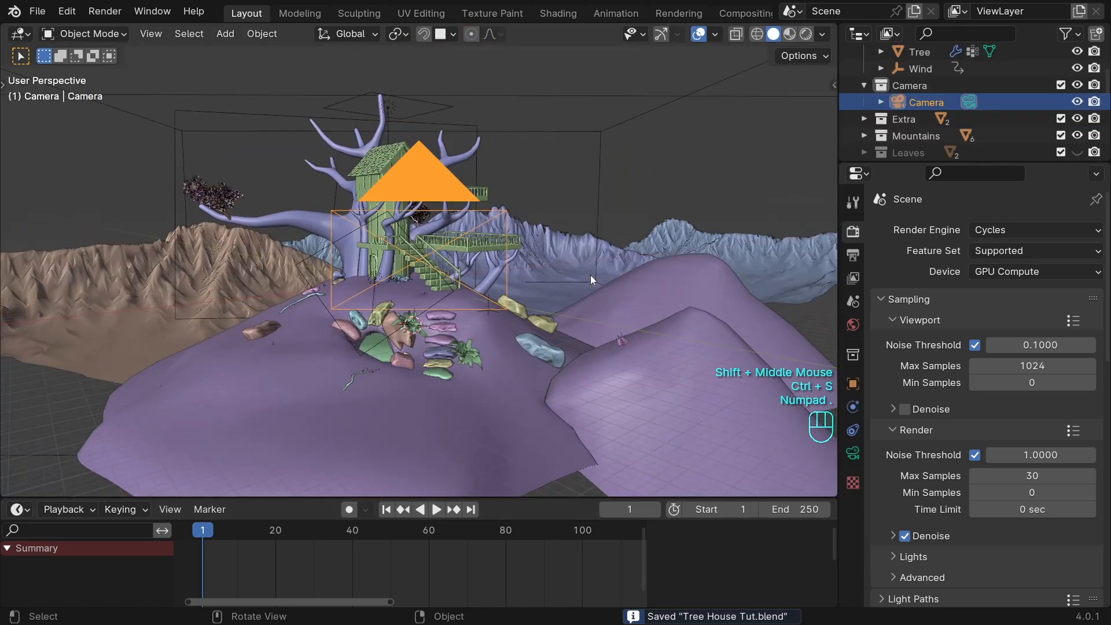
middle_click_drag(591, 273, 402, 284)
scroll(546, 309, "down", 8)
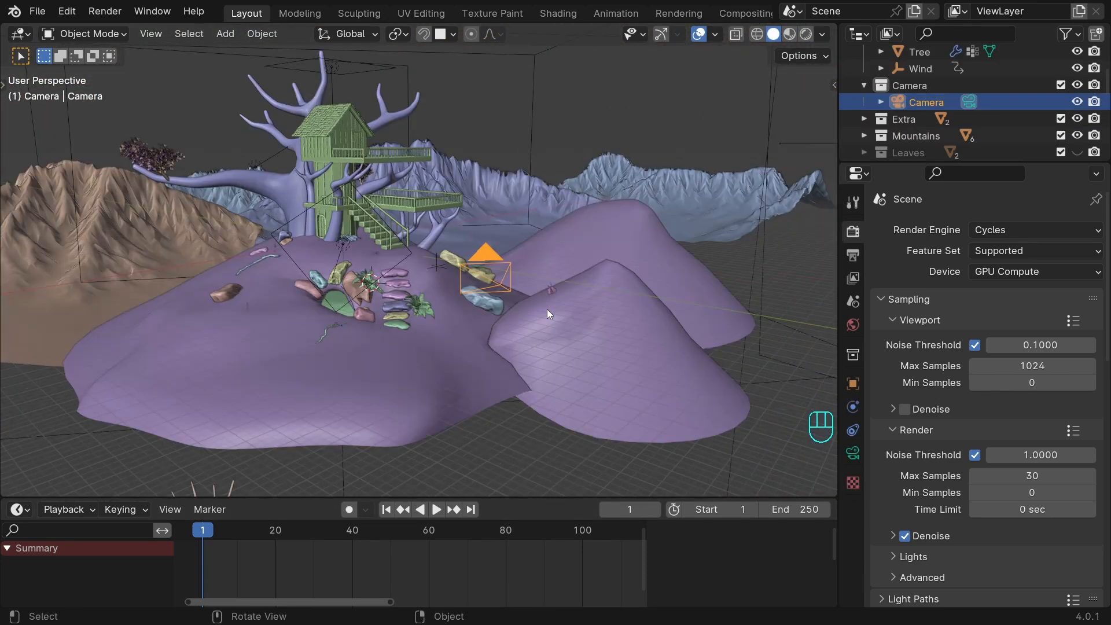
key("shift+d")
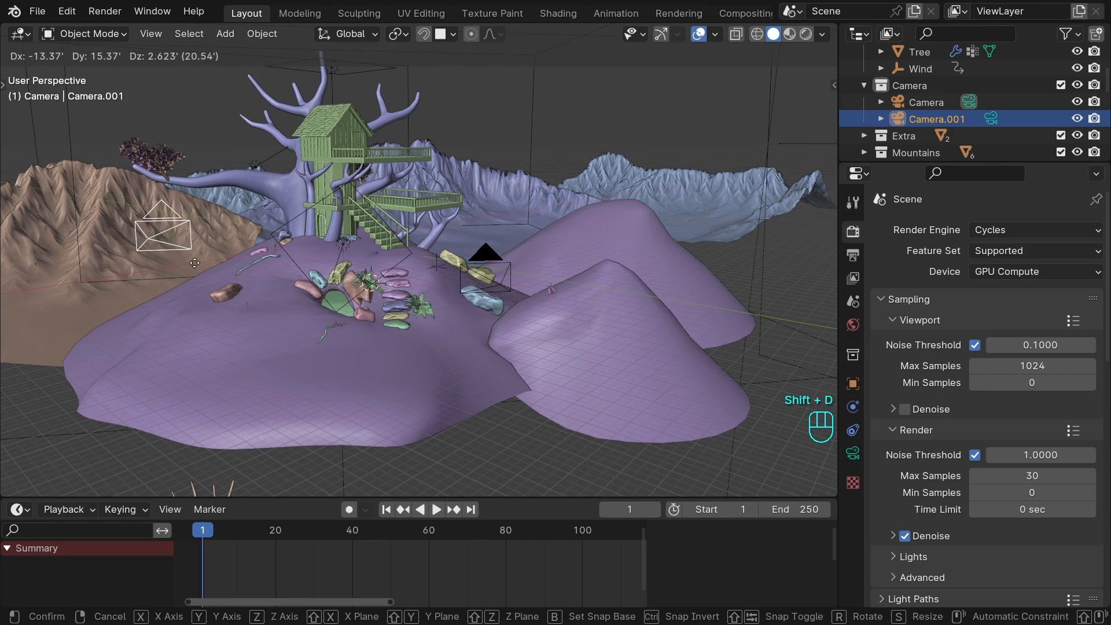
left_click(195, 263)
Check the current camera view, then make the duplicated camera the active scene camera.
key("KP_0")
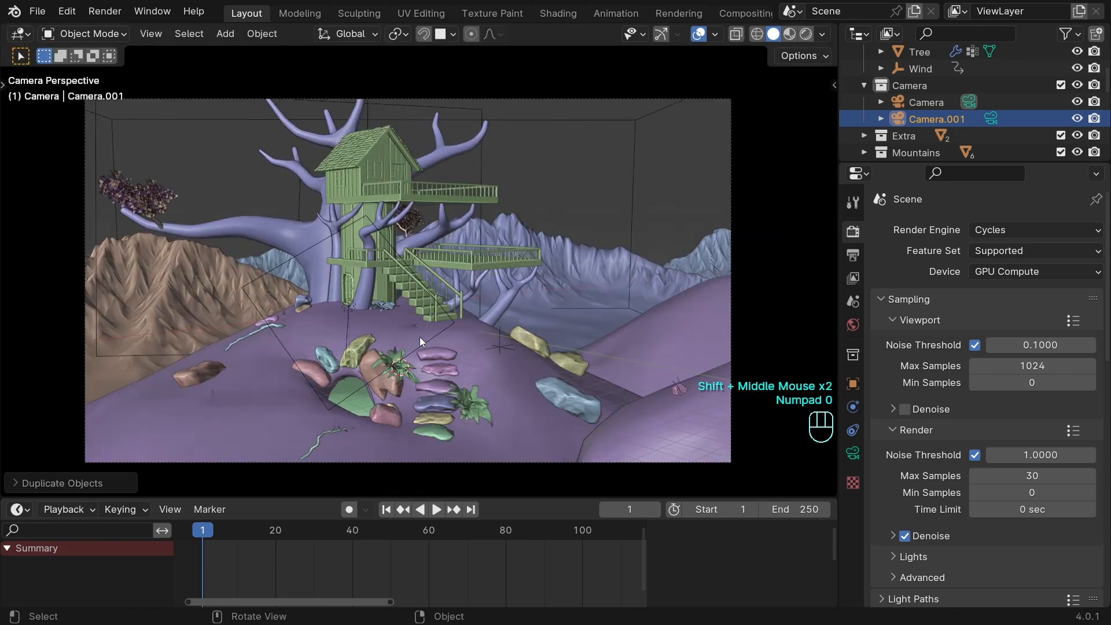
middle_click_drag(418, 298, 648, 321)
scroll(435, 268, "down", 4)
scroll(437, 255, "down", 1)
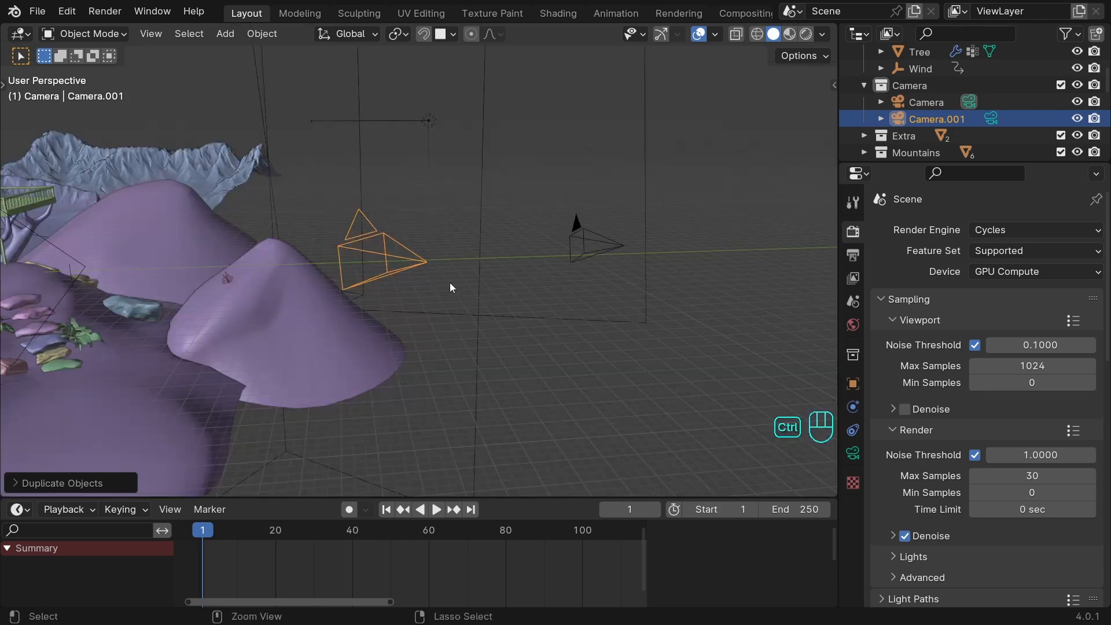
key("ctrl+KP_0")
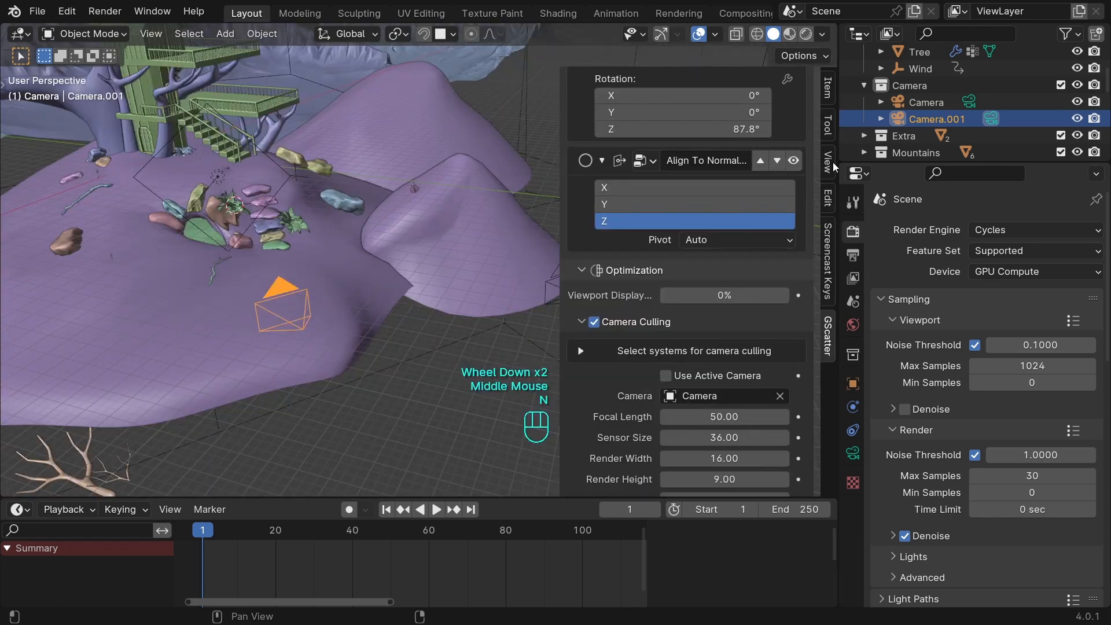
Enable Camera to View locking and look through Camera.001.
left_click(831, 163)
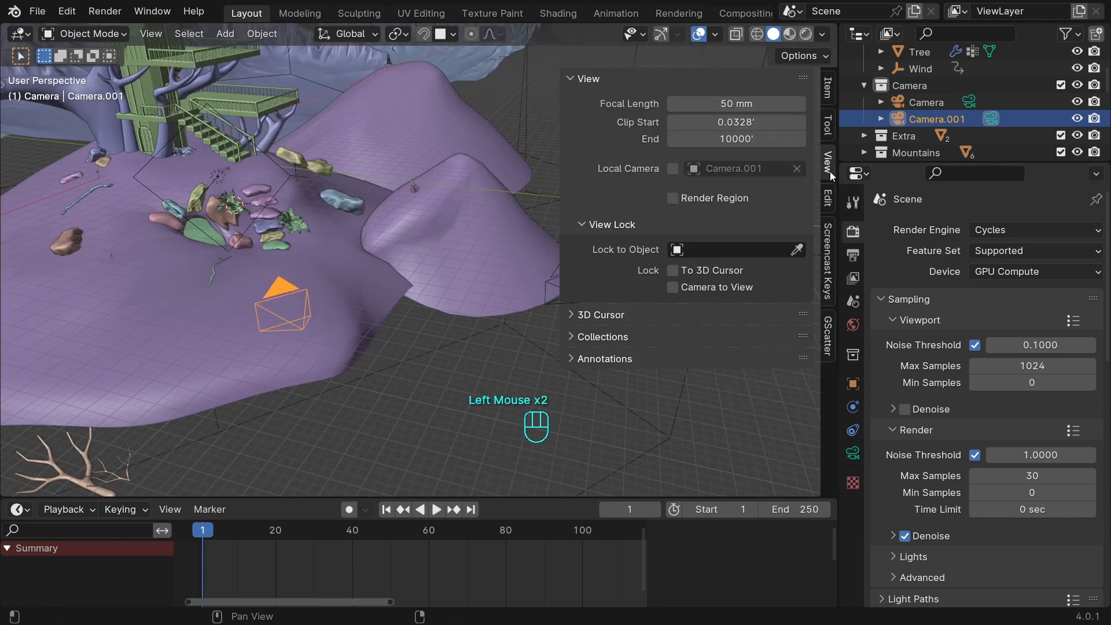
left_click(672, 287)
key("n")
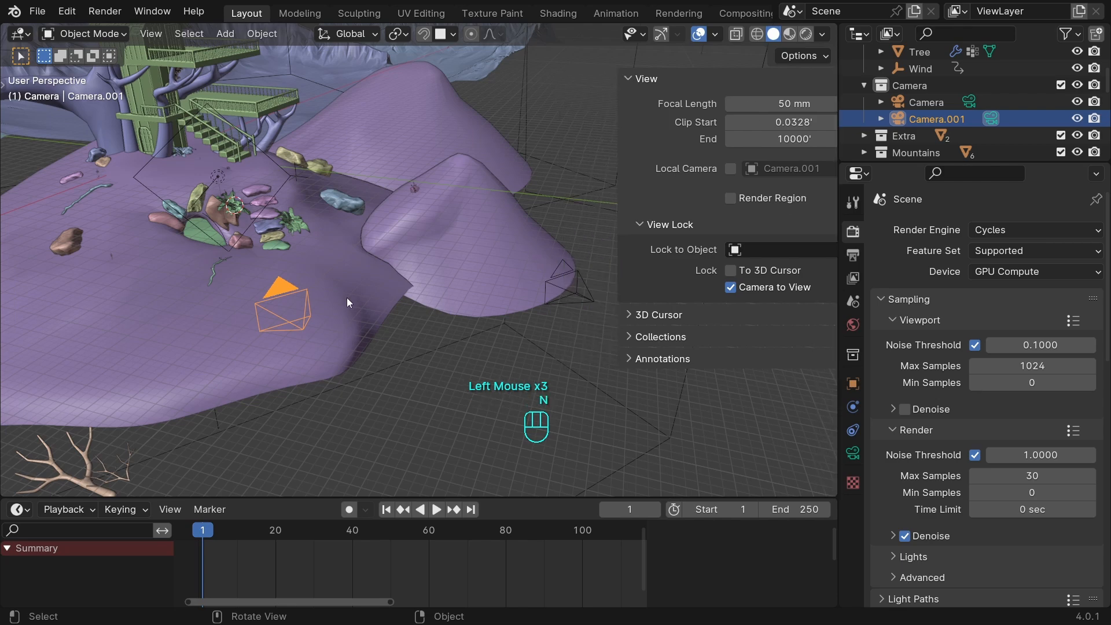
key("KP_0")
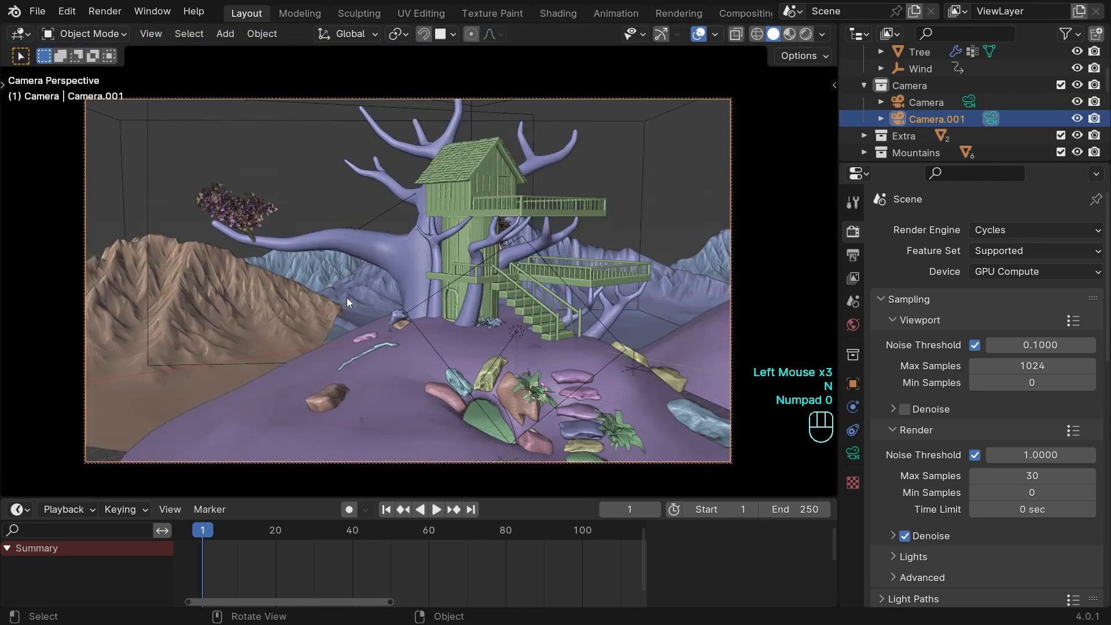
Fly Camera.001 toward the tree house using walk navigation to frame a low-angle close-up of the house, decks and stairs.
key("shift+grave")
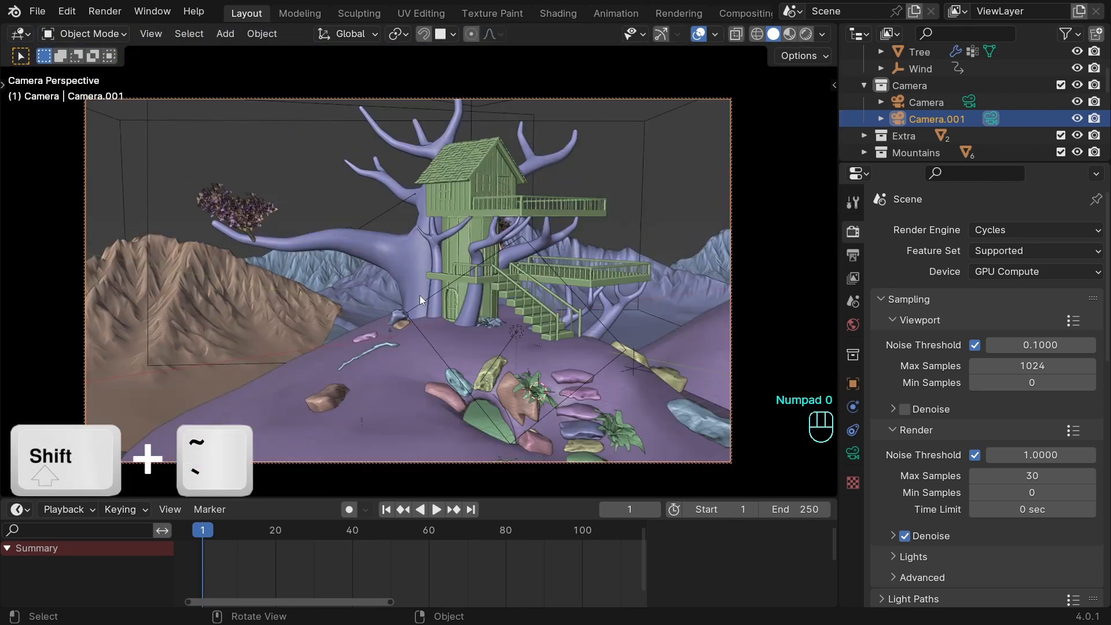
key("shift+grave")
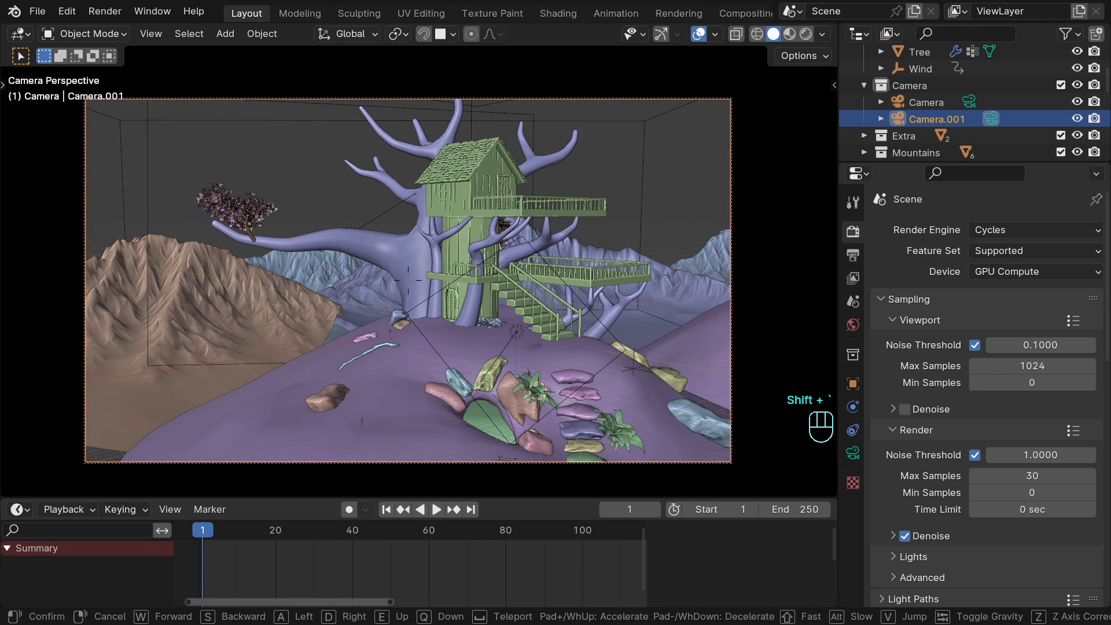
key("w")
key("a")
scroll(407, 280, "up", 7)
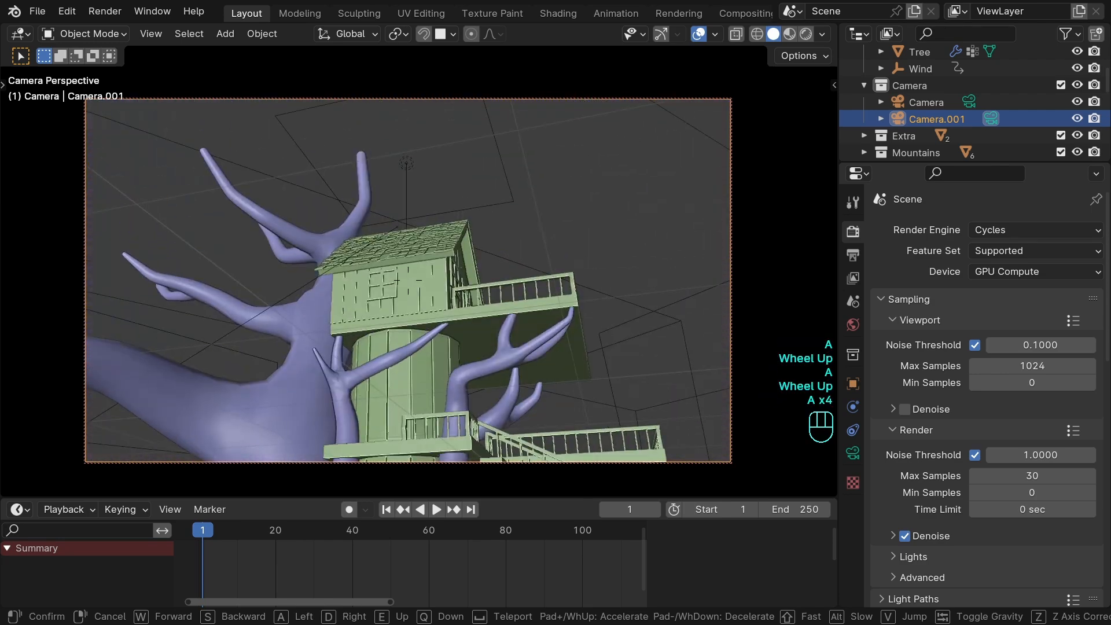
key("d")
key("a")
left_click(408, 280)
Turn off Camera to View locking and check where Camera.001 sits on the hill.
key("n")
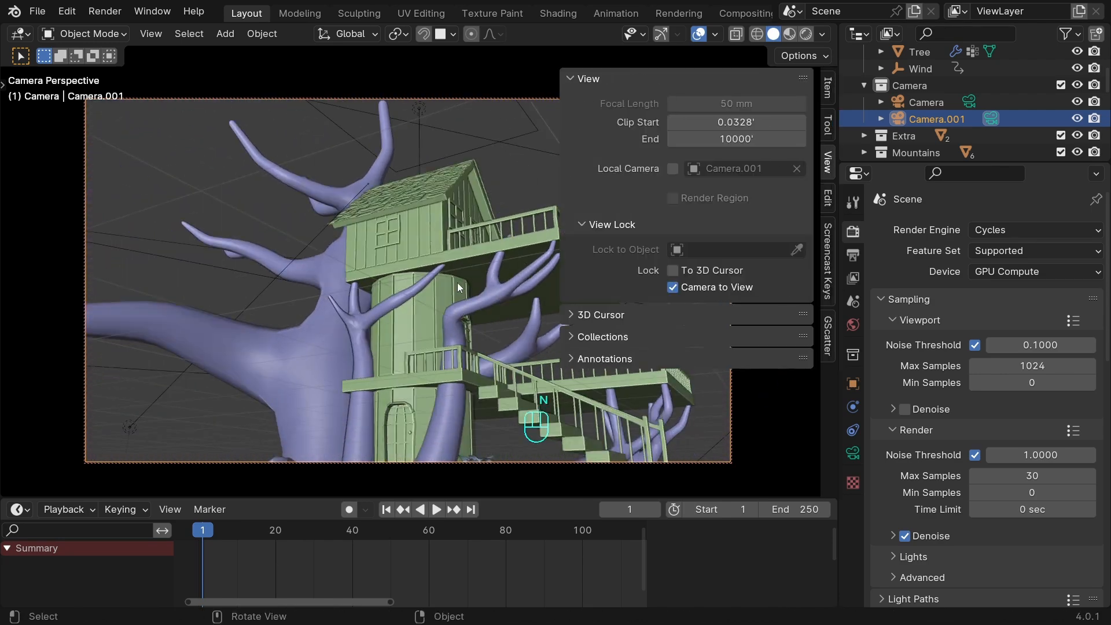
left_click(674, 290)
key("n")
scroll(477, 299, "down", 5)
middle_click_drag(488, 292, 454, 347)
double_click(329, 390)
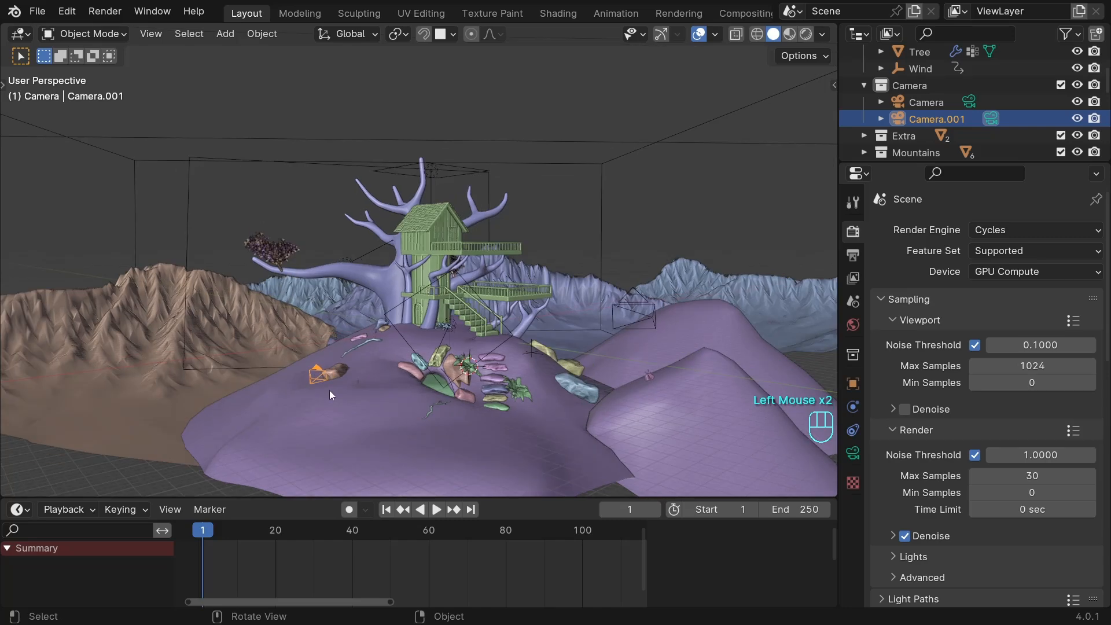
Look through Camera.001 and bind it to a timeline marker at frame 1.
key("KP_0")
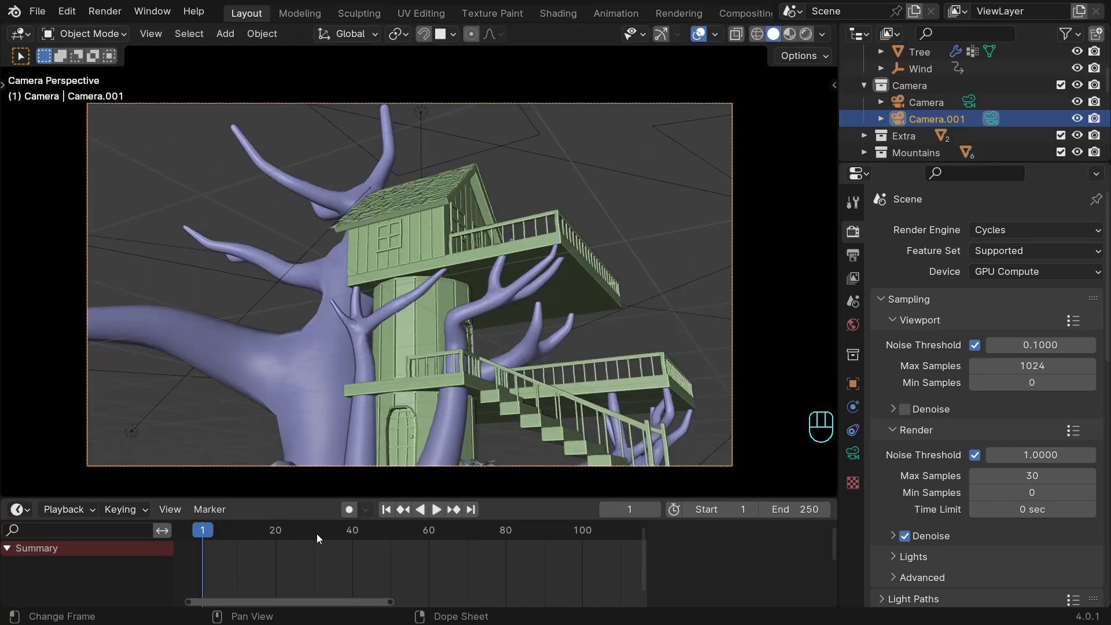
key("ctrl+b")
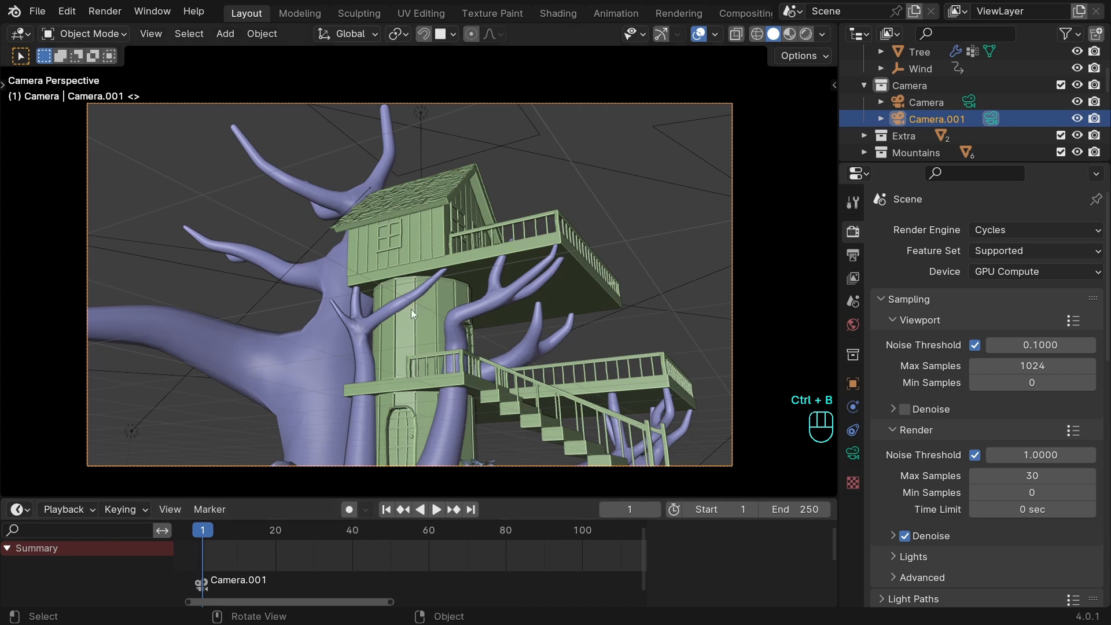
middle_click_drag(512, 343, 501, 342)
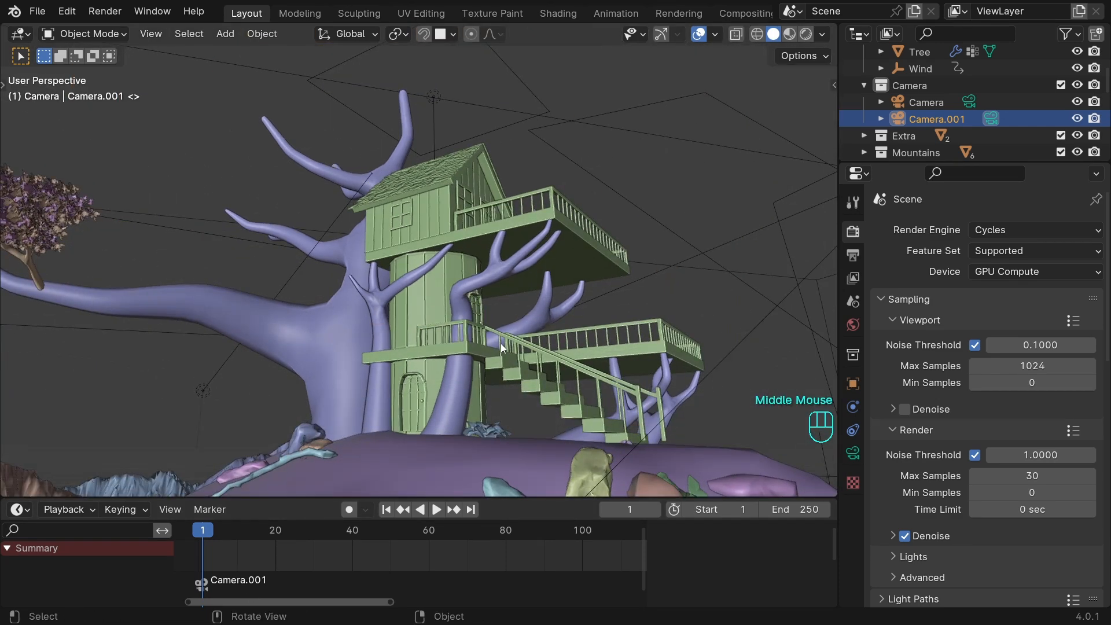
Rename the Camera.001 object CAM_1.
double_click(926, 119)
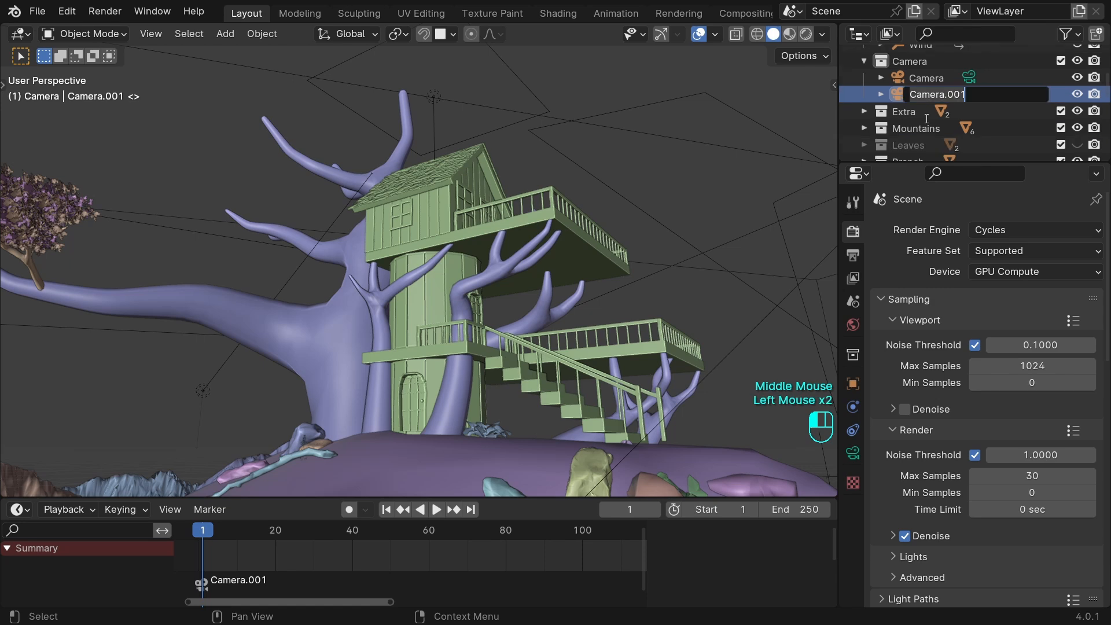
type("CAM_1")
key("Return")
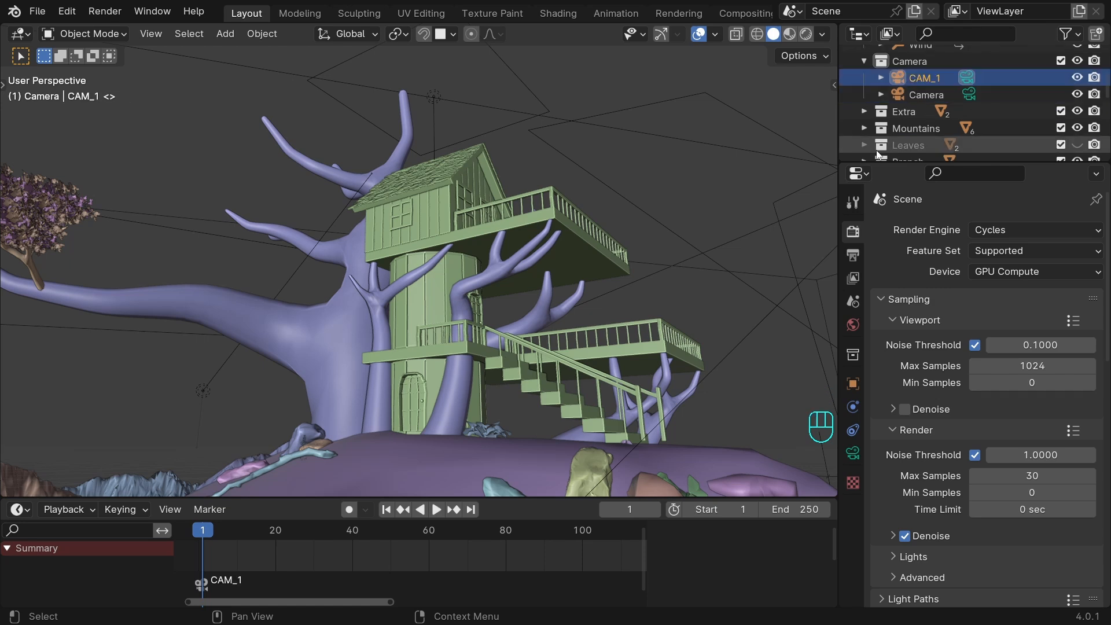
Make the original Camera the active scene camera and bind it to a timeline marker at frame 20.
key("ctrl+KP_0")
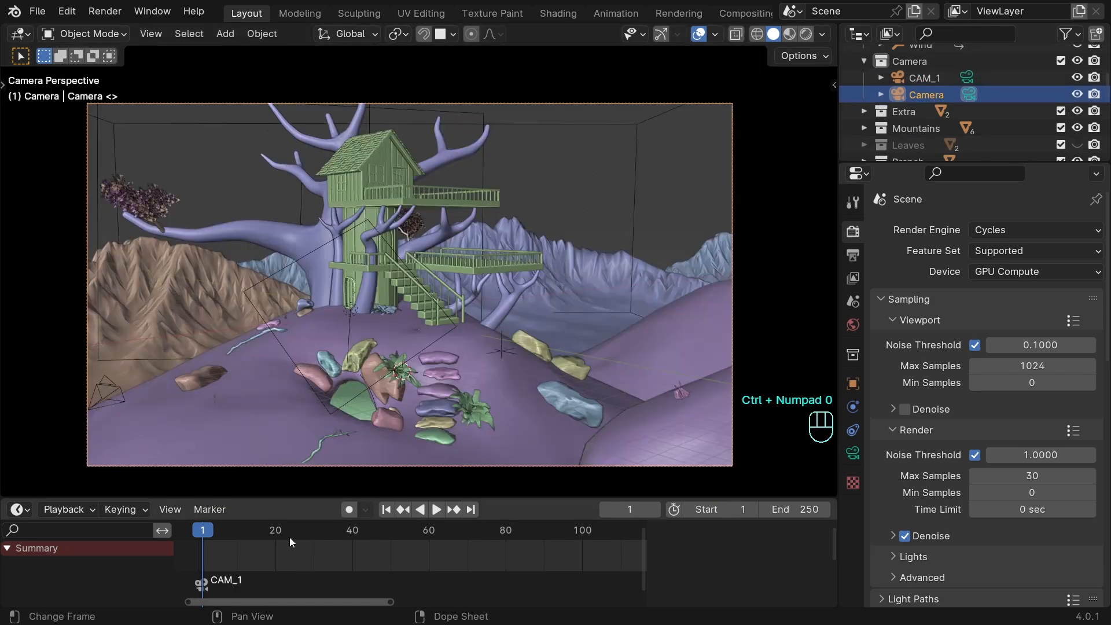
left_click_drag(203, 535, 274, 532)
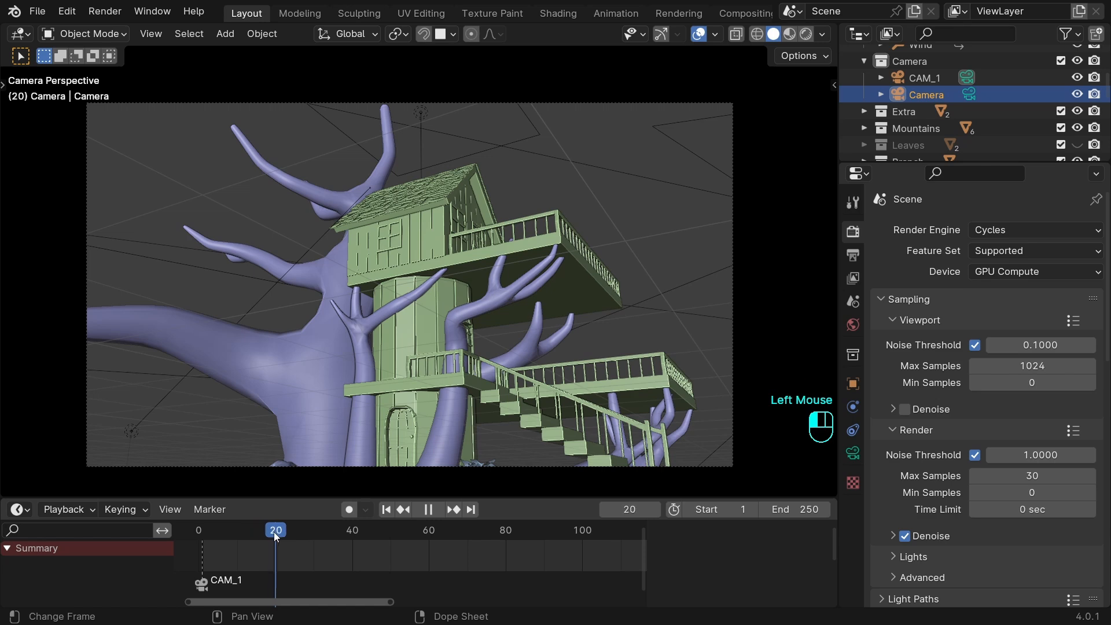
key("KP_Decimal")
key("ctrl+KP_0")
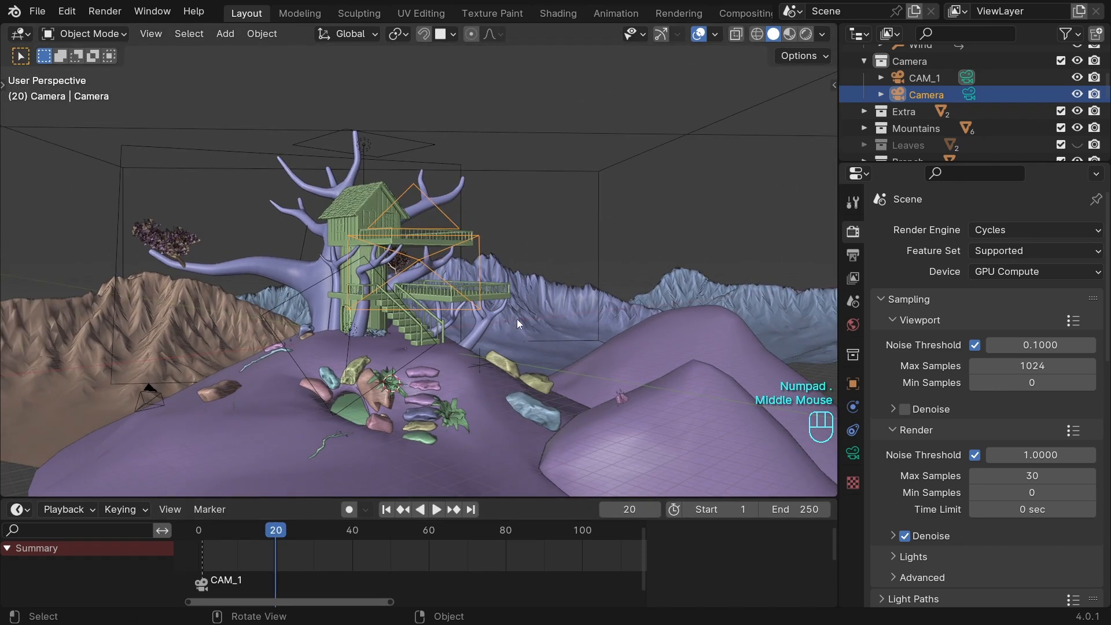
key("ctrl+b")
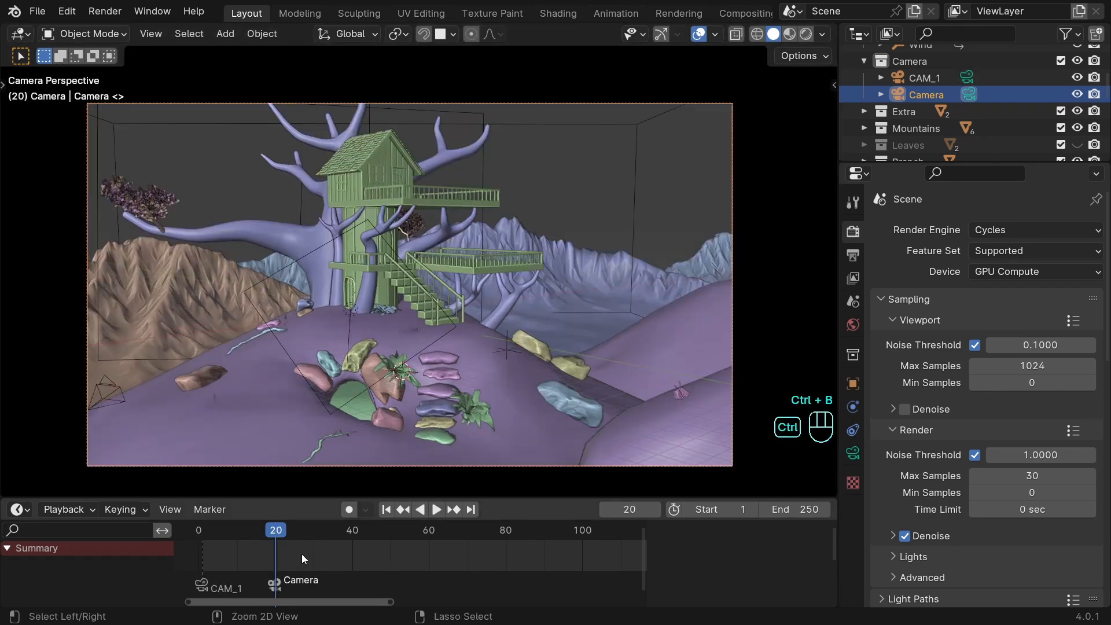
Rename the original Camera object CAM_2 and scrub the timeline across both markers to check the camera switch.
double_click(925, 95)
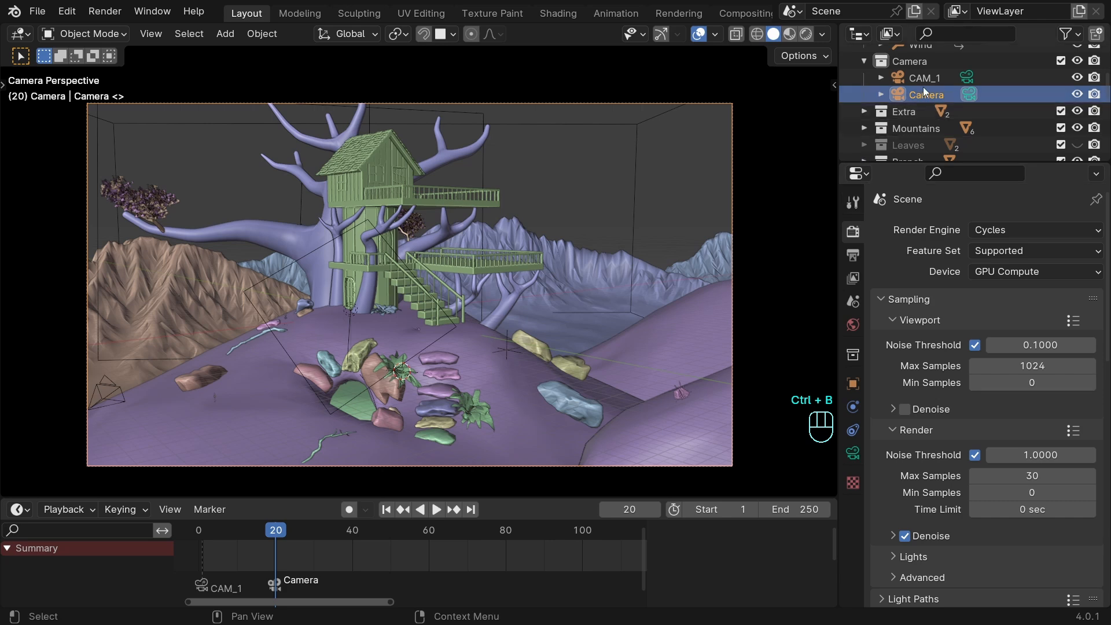
type("CAM_2")
key("Return")
left_click(301, 528)
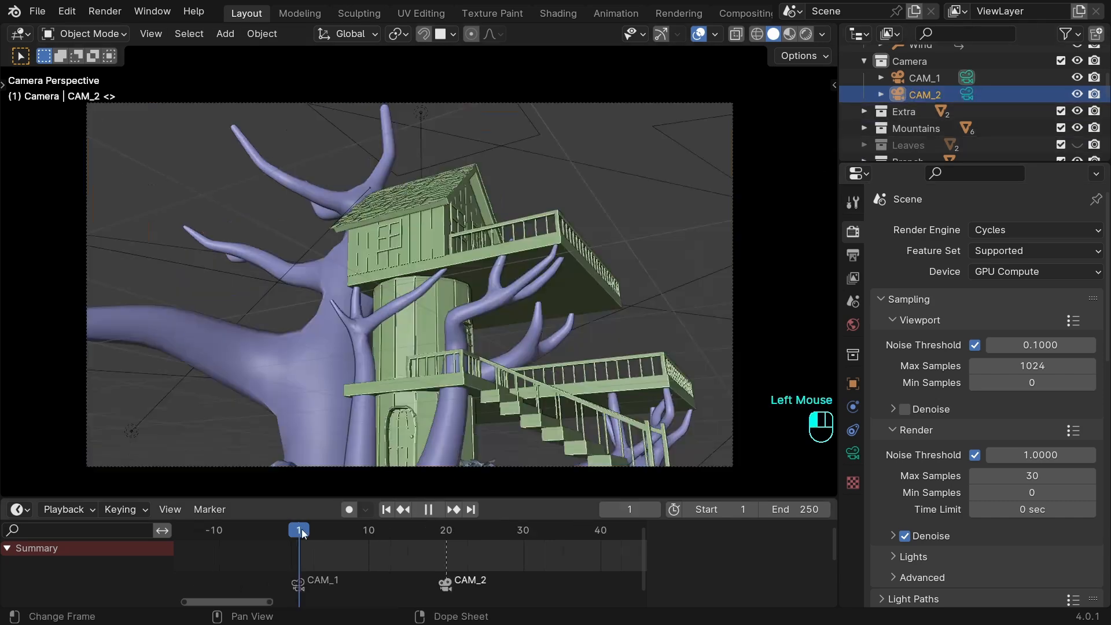
mouse_move(355, 534)
left_mouse_down()
mouse_move(481, 533)
mouse_move(385, 536)
mouse_move(481, 536)
mouse_move(457, 536)
left_mouse_up()
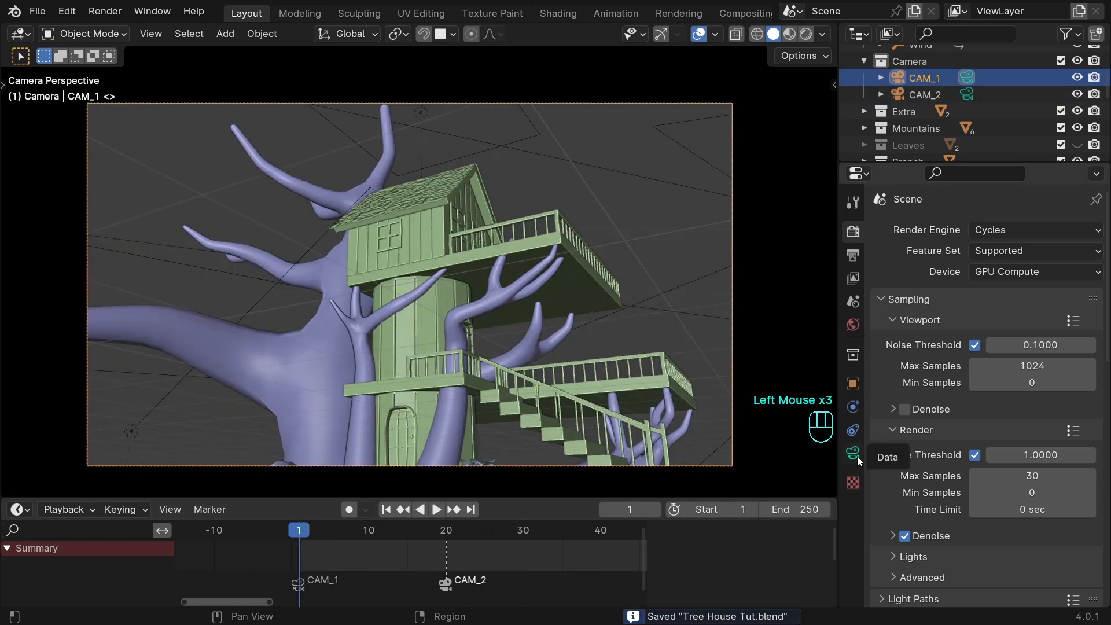
Set CAM_1's focal length to 50 mm in its camera data and save the file.
left_click(856, 456)
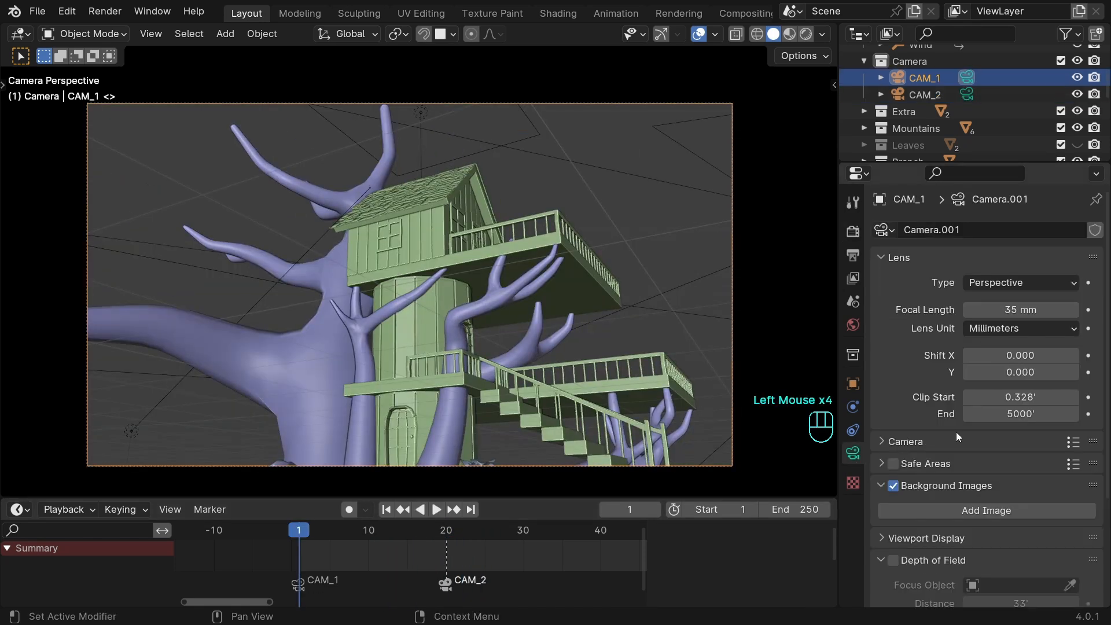
left_click_drag(1023, 310, 977, 310, "shift")
left_click(997, 310)
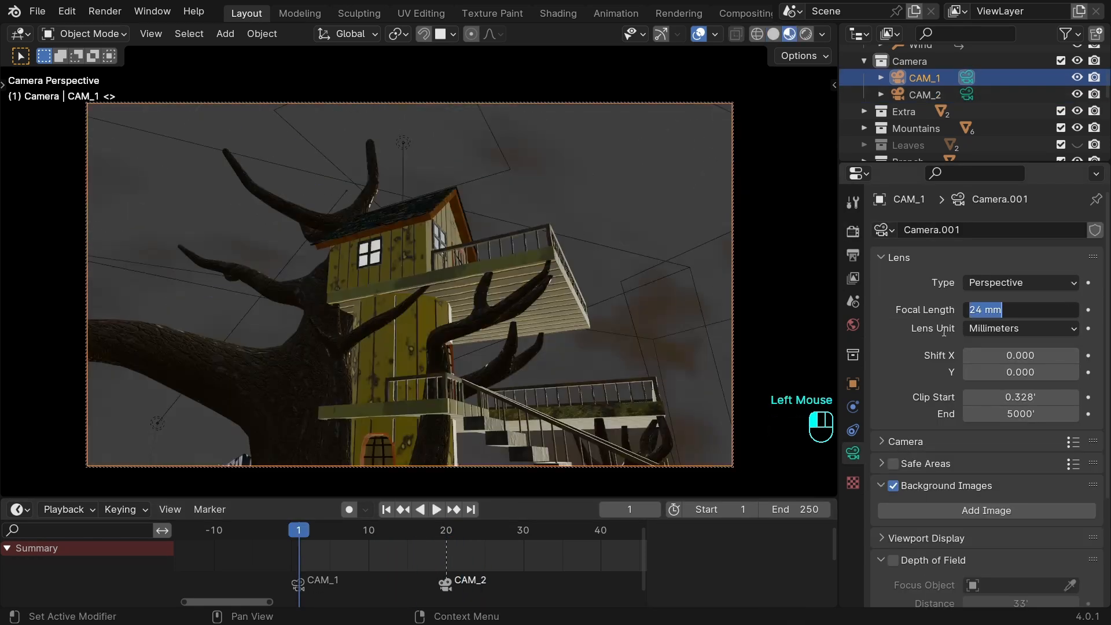
type("5")
type("0")
key("Return")
key("ctrl+s")
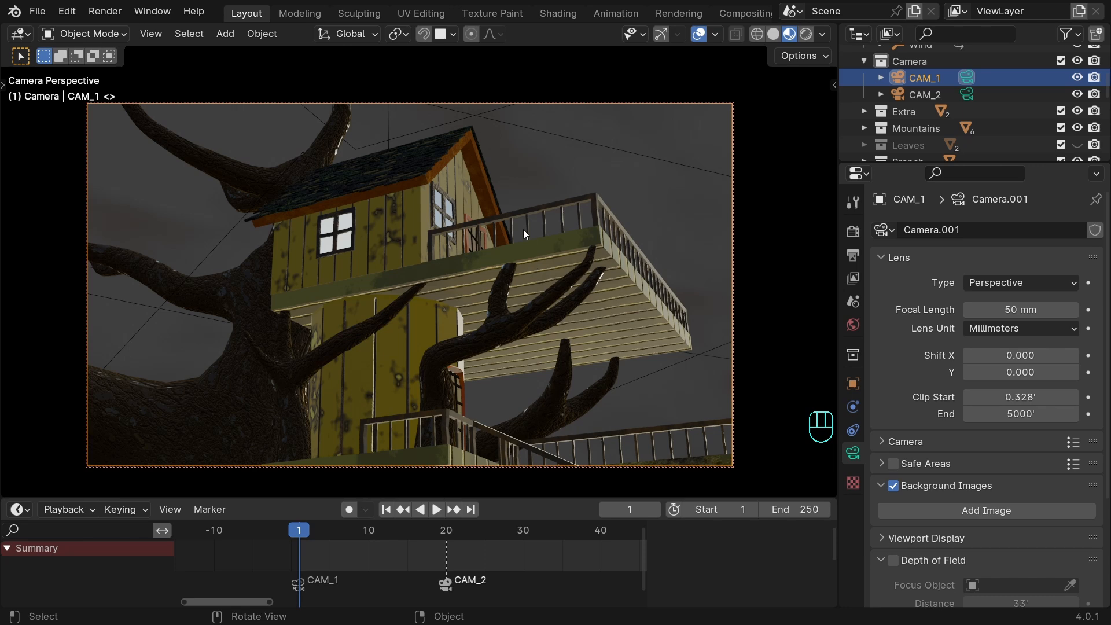
Enable Auto Keying and nudge the CAM_1 view slightly at frame 1 to record its starting keyframe.
key("i")
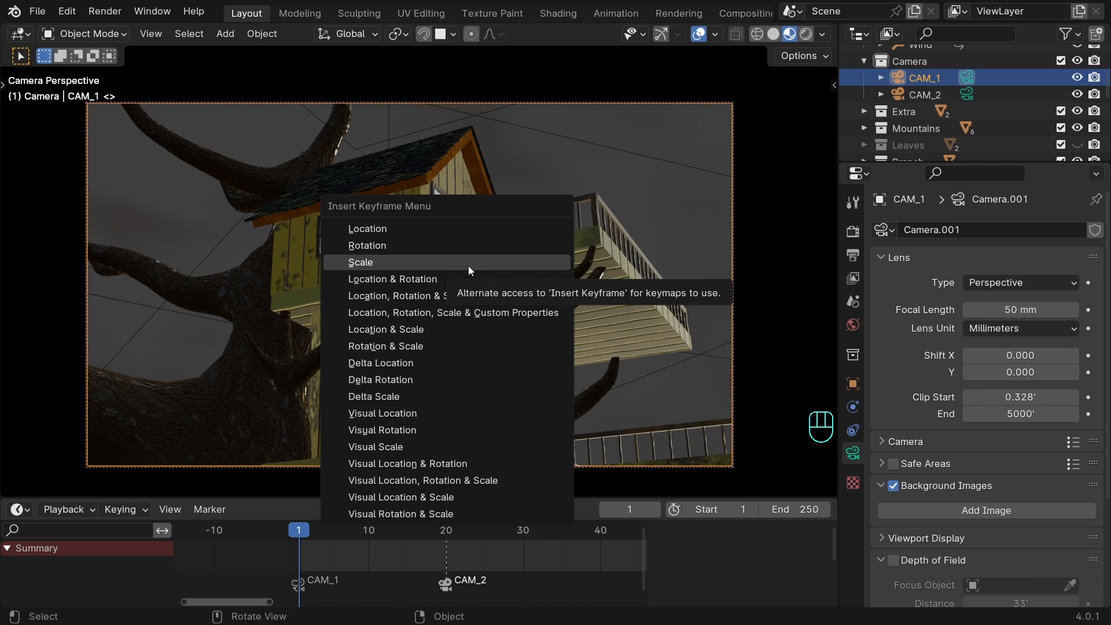
key("Escape")
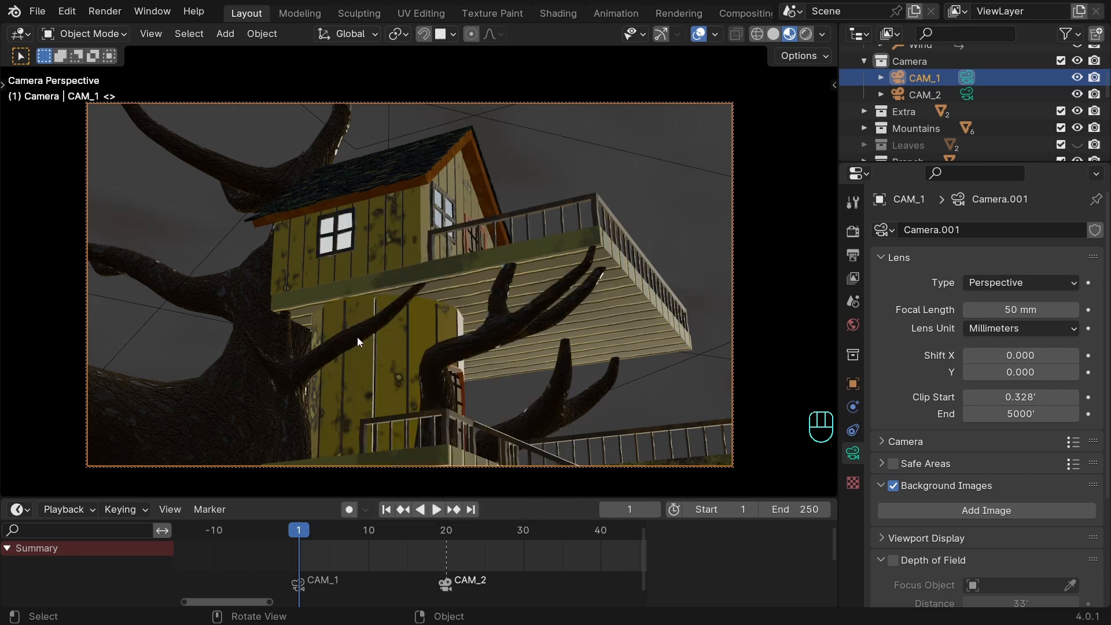
left_click(351, 510)
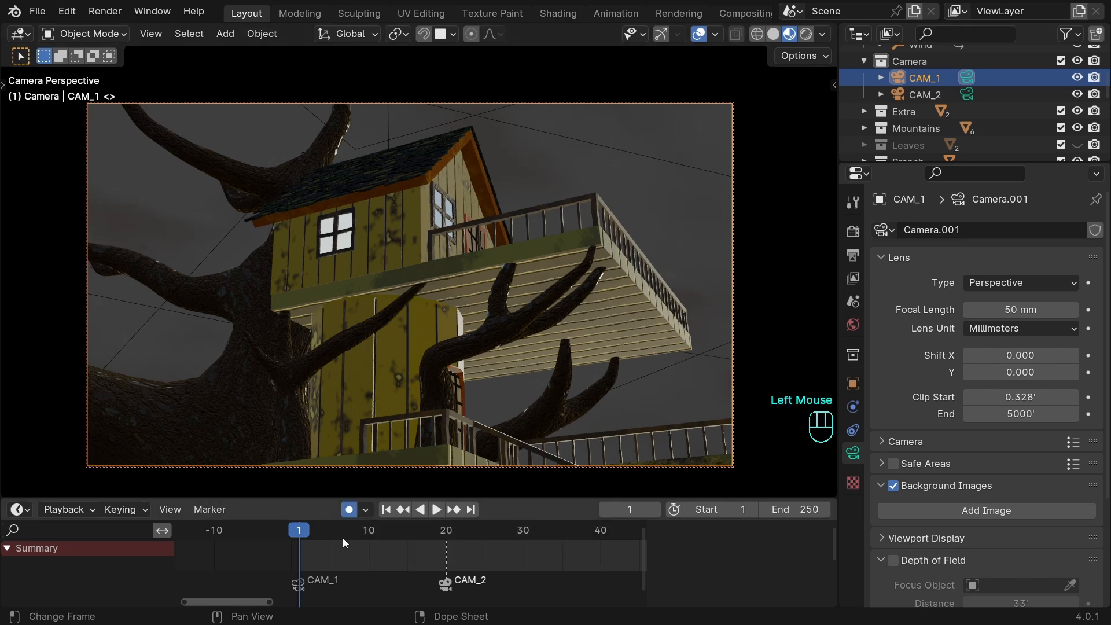
middle_click_drag(442, 267, 438, 265, "shift")
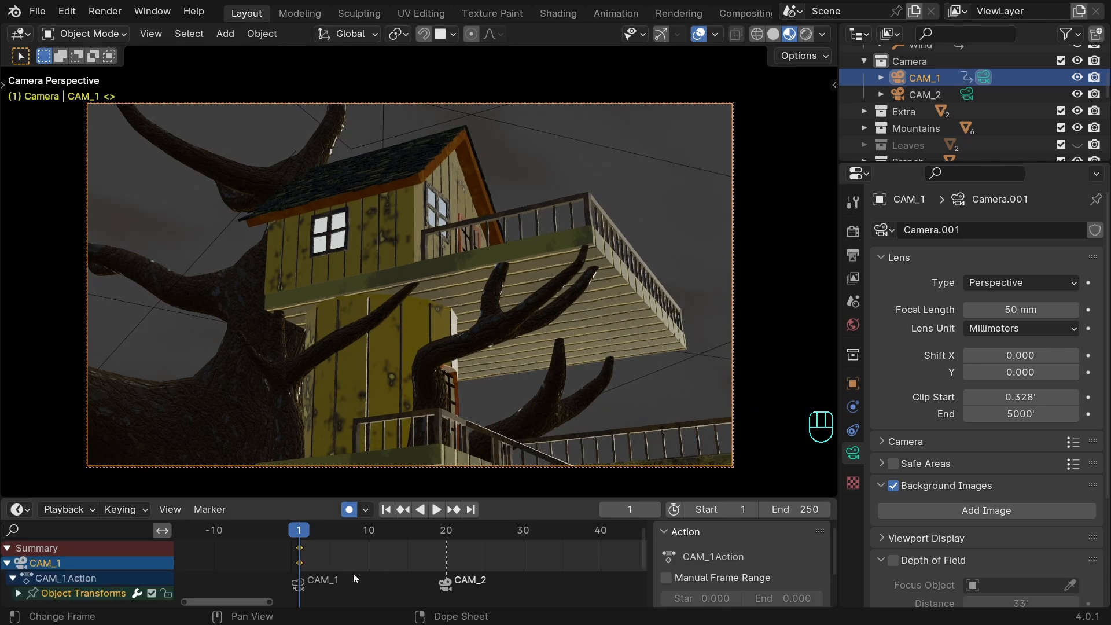
Reposition CAM_1 at frame 10 to record a second keyframe, then scrub the move and return to frame 1.
left_click_drag(346, 562, 370, 532)
middle_click_drag(422, 299, 423, 342)
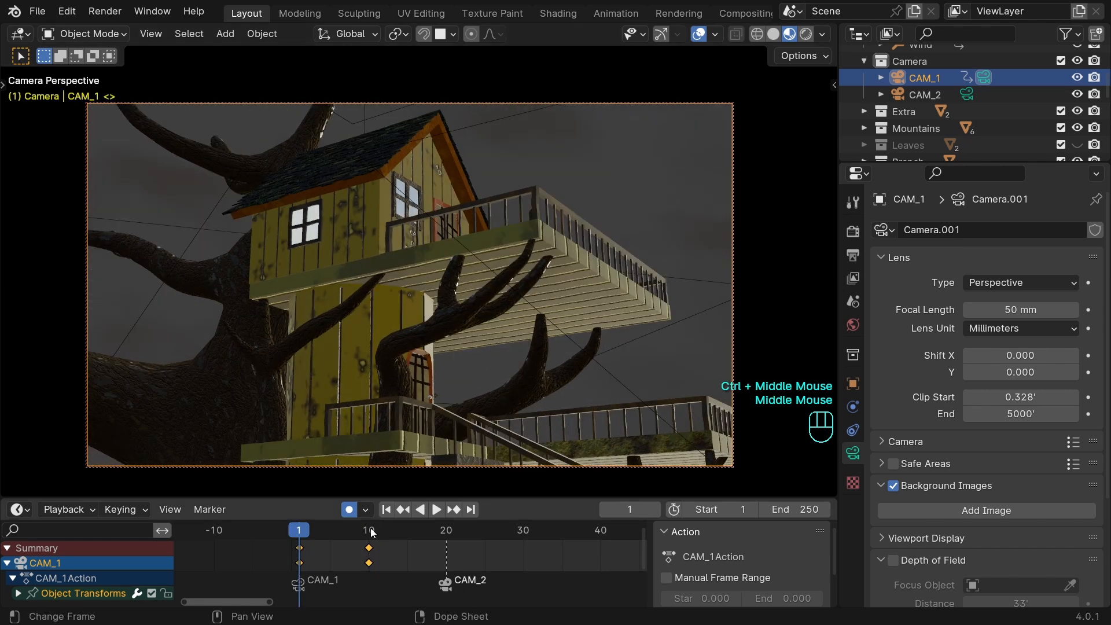
mouse_move(303, 530)
left_mouse_down()
mouse_move(363, 542)
mouse_move(321, 541)
left_mouse_up()
left_click(386, 510)
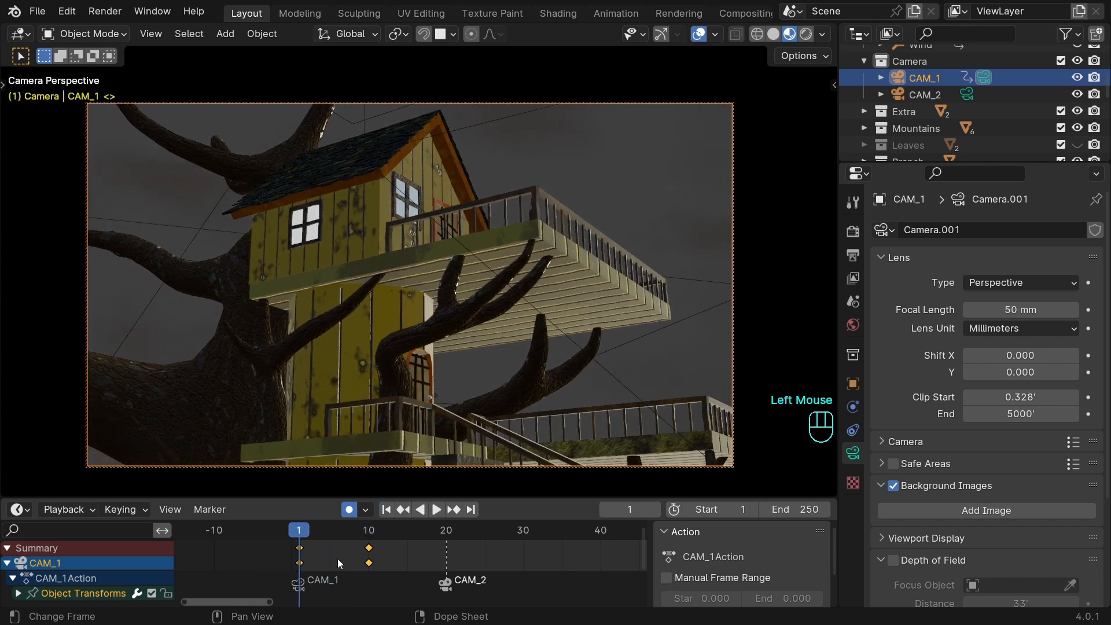
Scale CAM_1's keyframes from frame 1 so the end keyframe falls at about frame 42, and play the slower move.
key("s")
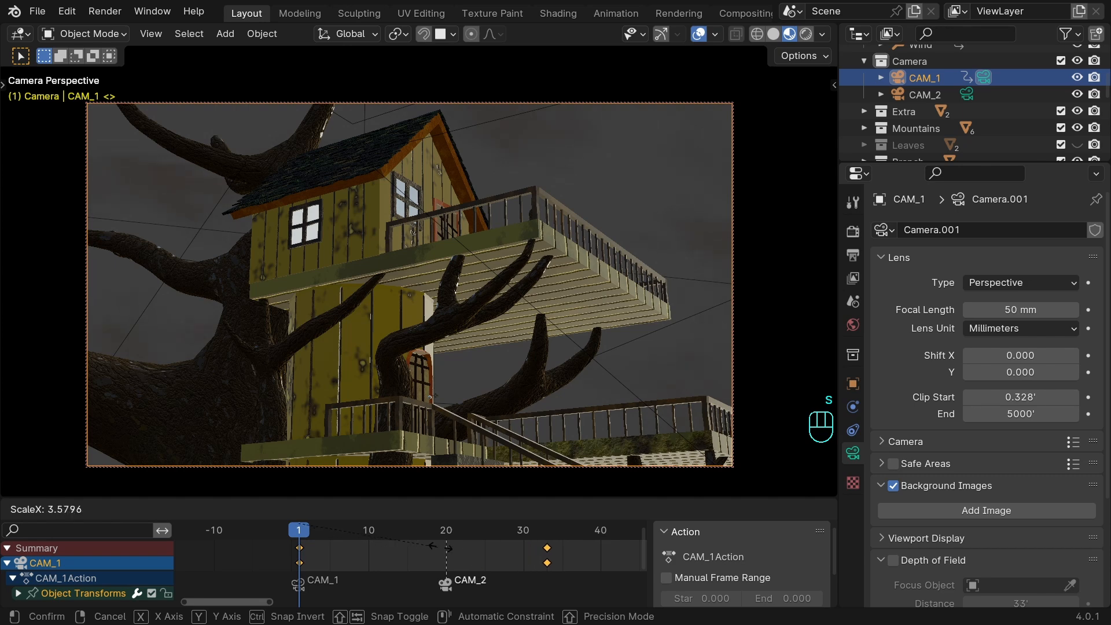
left_click(472, 545)
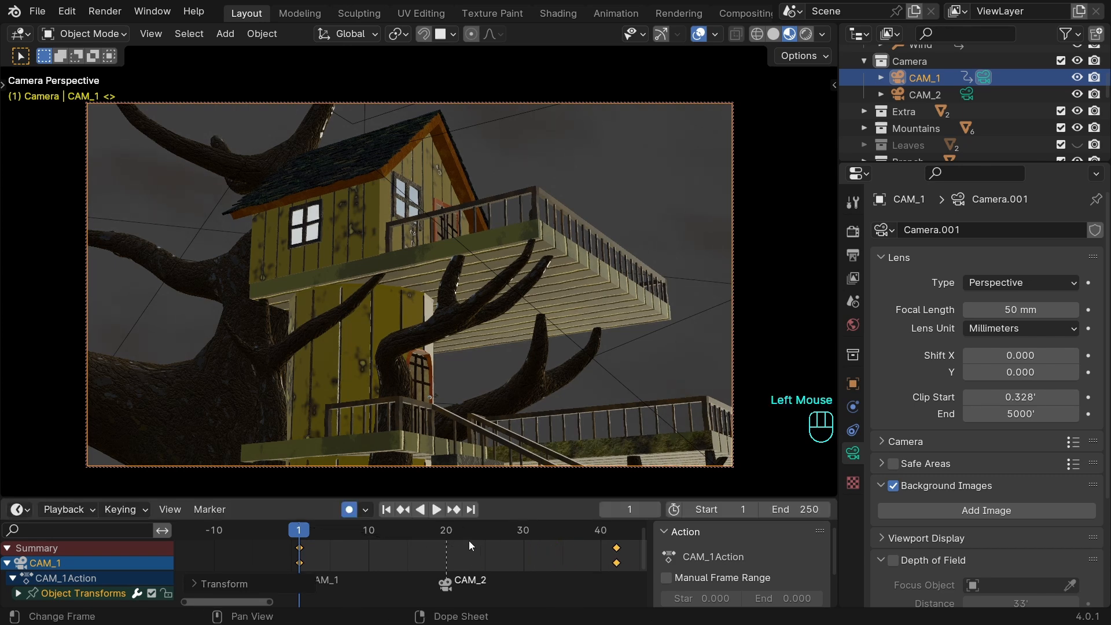
left_click(437, 510)
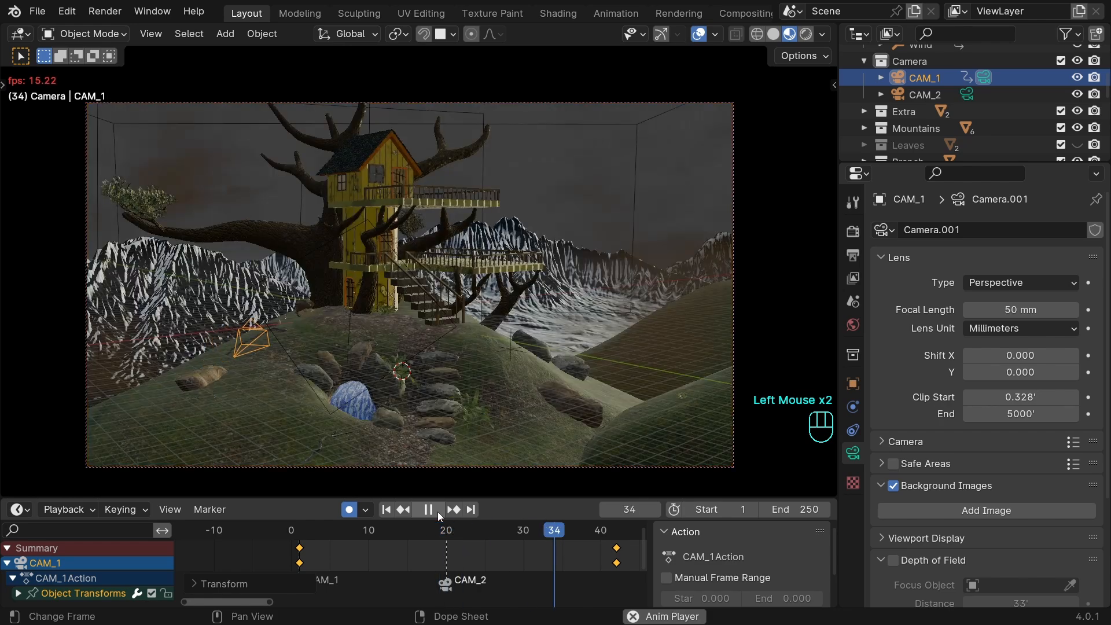
left_click(437, 512)
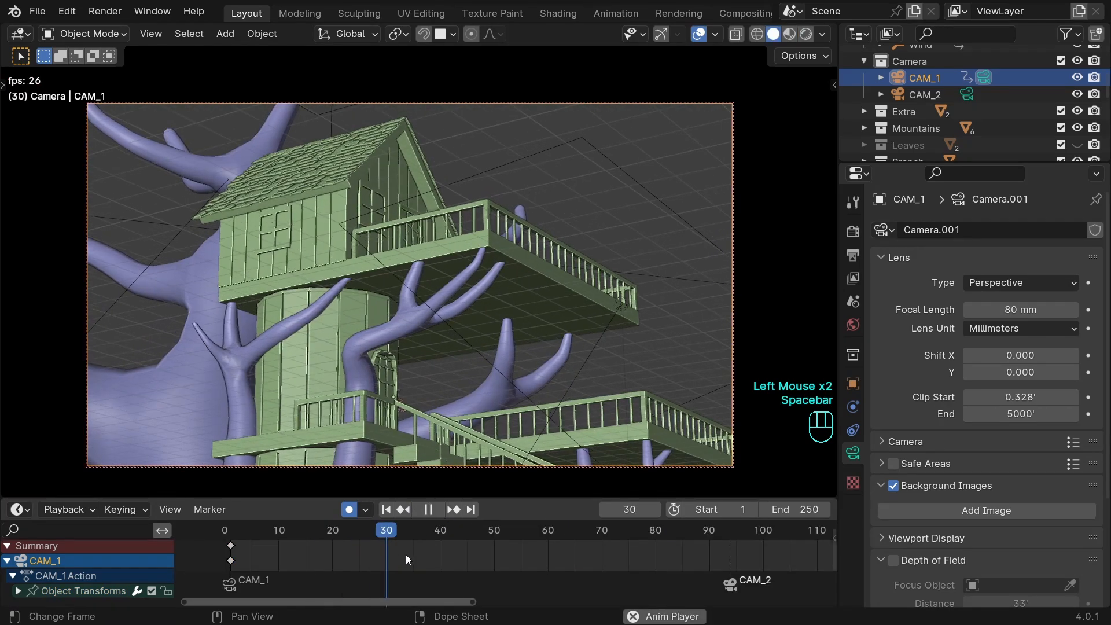
Save the file, split the 3D viewport in two and turn the new area into a Graph Editor.
key("ctrl+s")
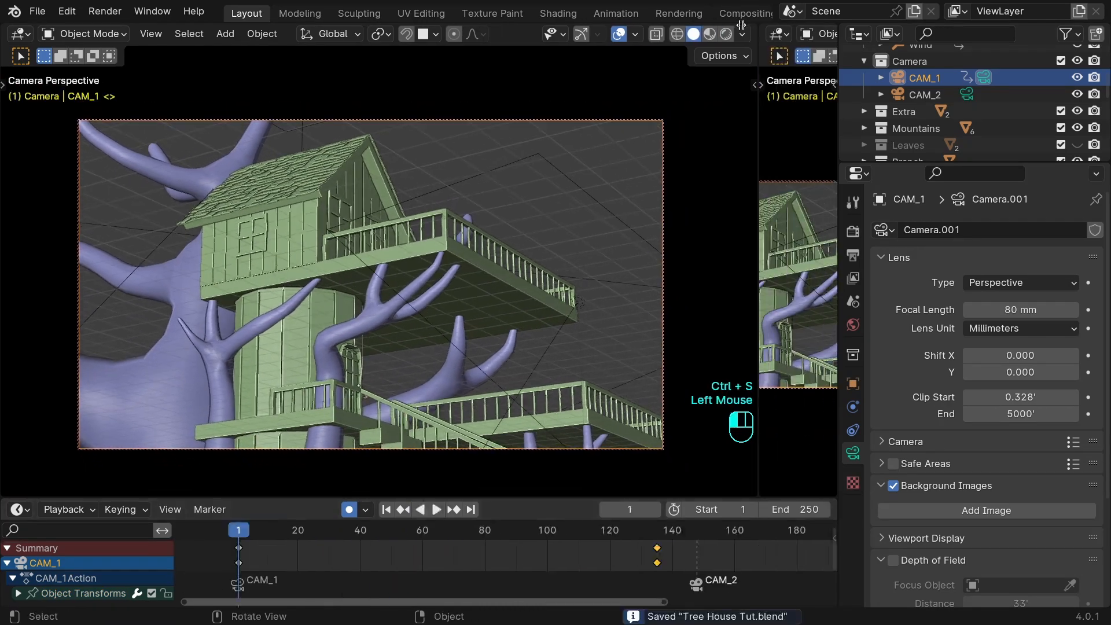
left_click_drag(756, 53, 536, 52)
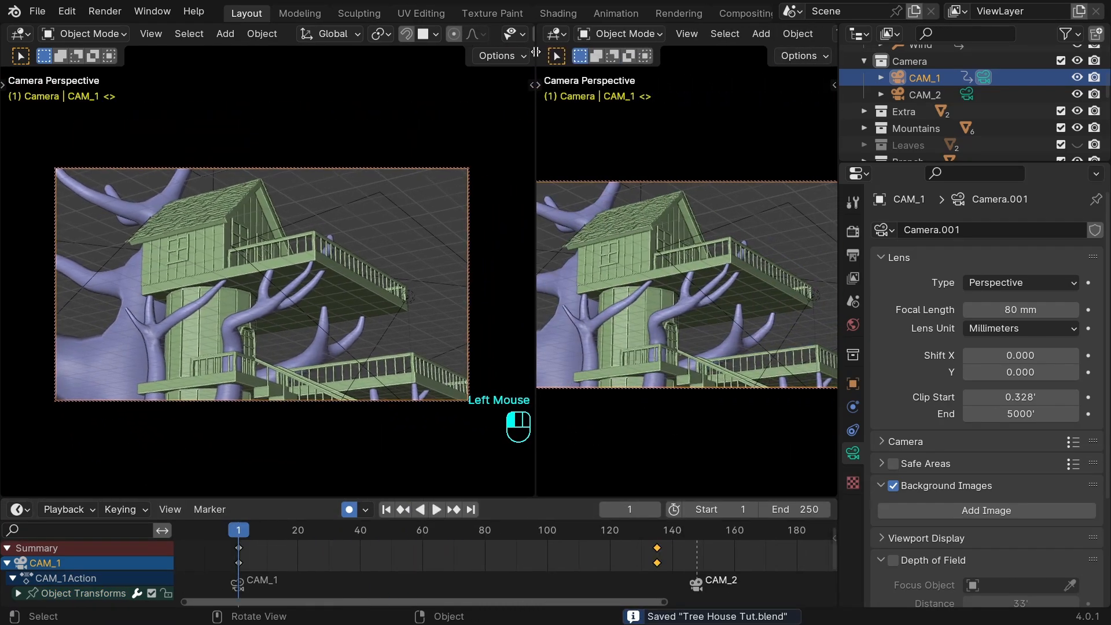
left_click(556, 34)
left_click(713, 106)
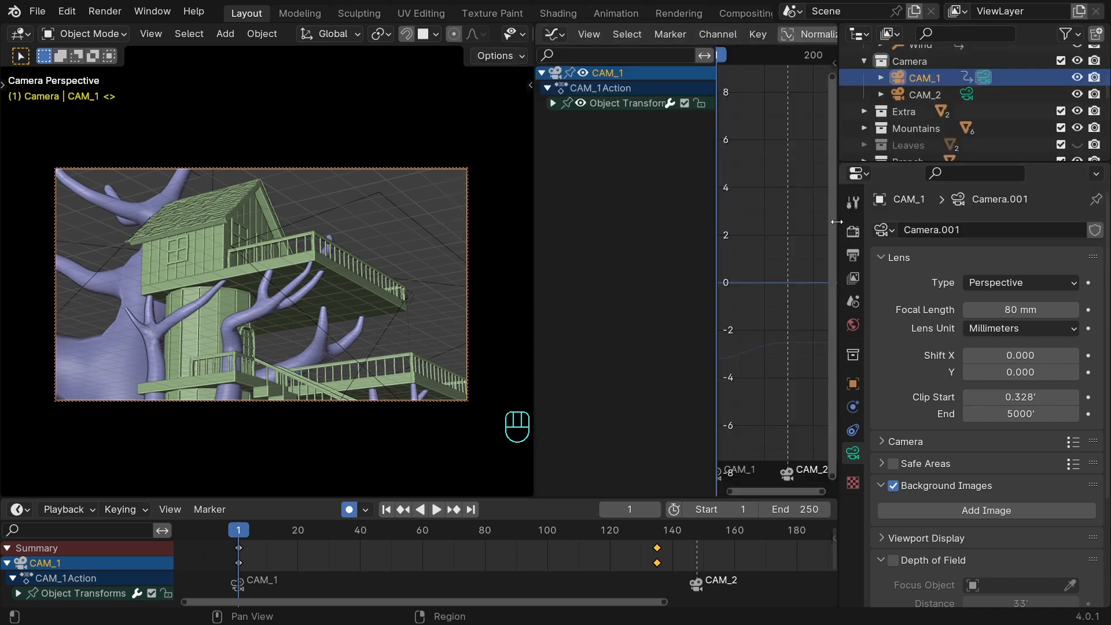
Widen the Graph Editor, hide its sidebar and fit the camera frame to the narrower 3D viewport.
left_click_drag(836, 222, 1009, 217)
key("n")
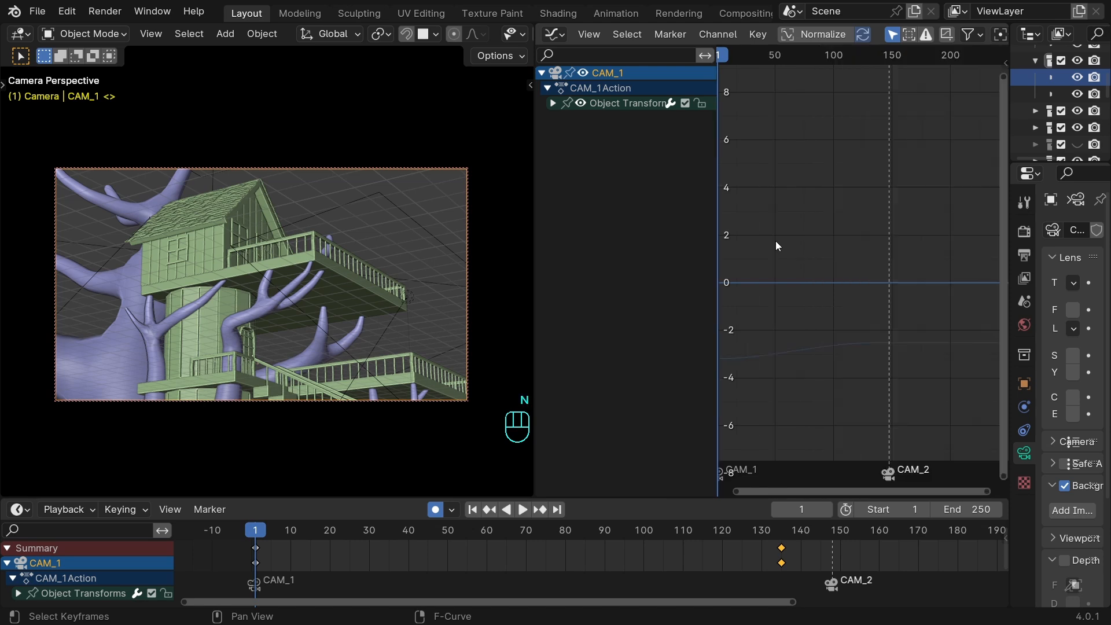
left_click_drag(532, 247, 474, 257)
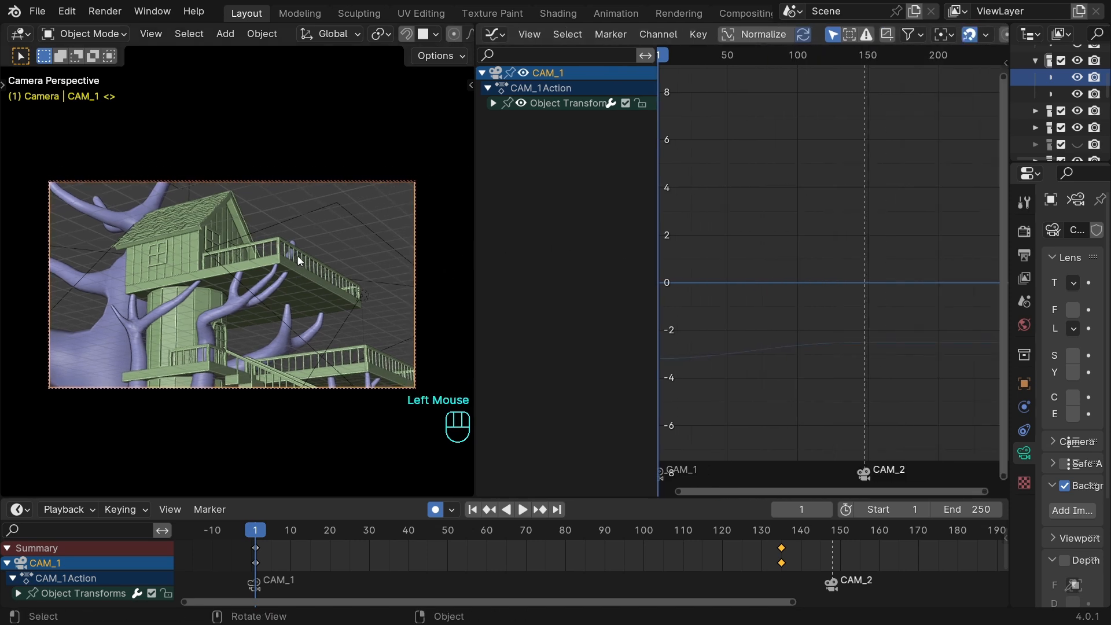
key("Home")
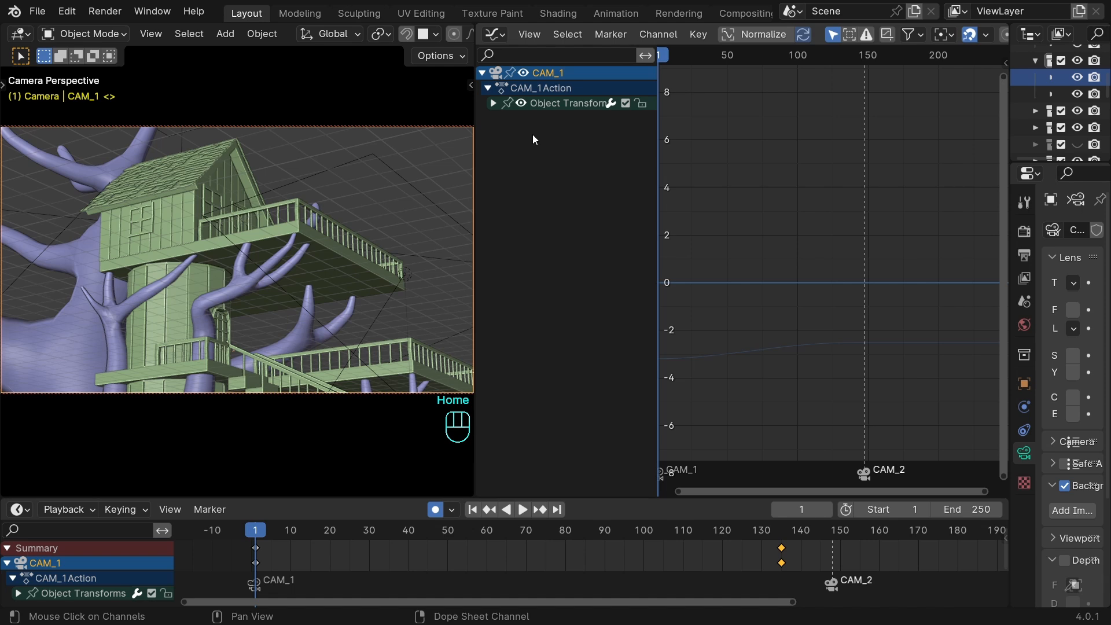
Expand CAM_1's Object Transforms channels and frame the X Location curve to examine its easing between the two keyframes.
left_click(493, 103)
double_click(549, 119)
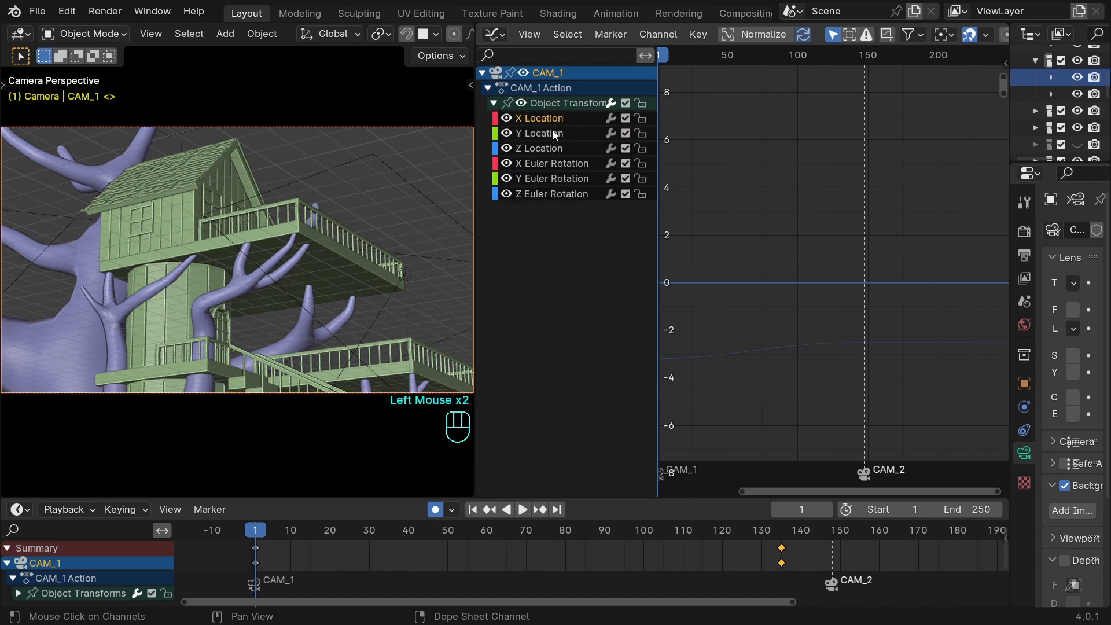
middle_click(845, 246, "alt")
right_click(872, 200, "alt")
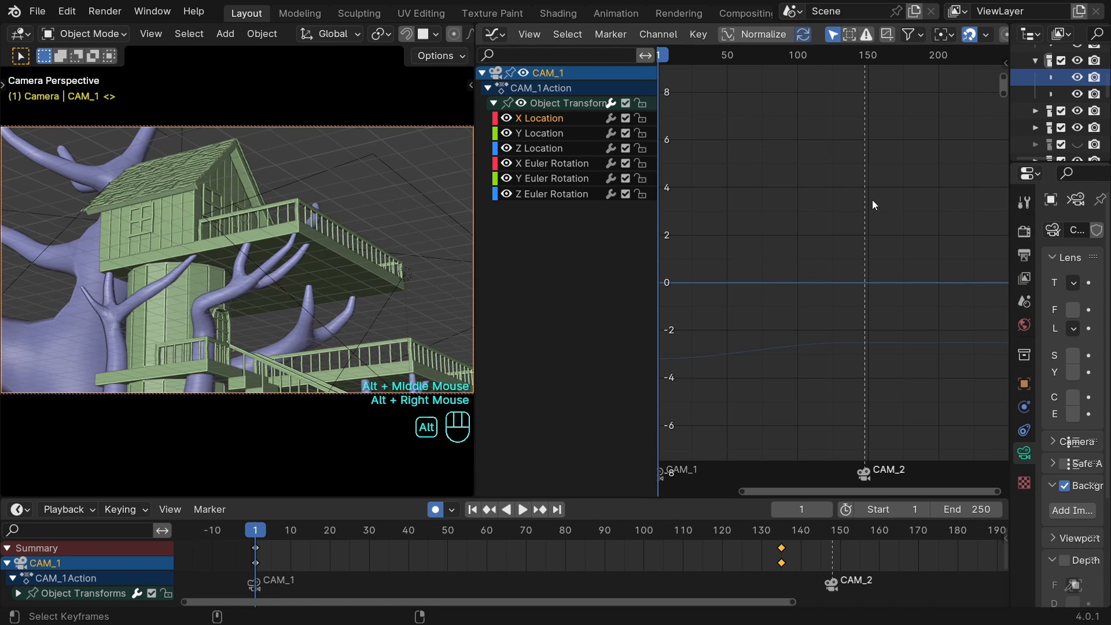
middle_click_drag(835, 210, 782, 324)
key("Home")
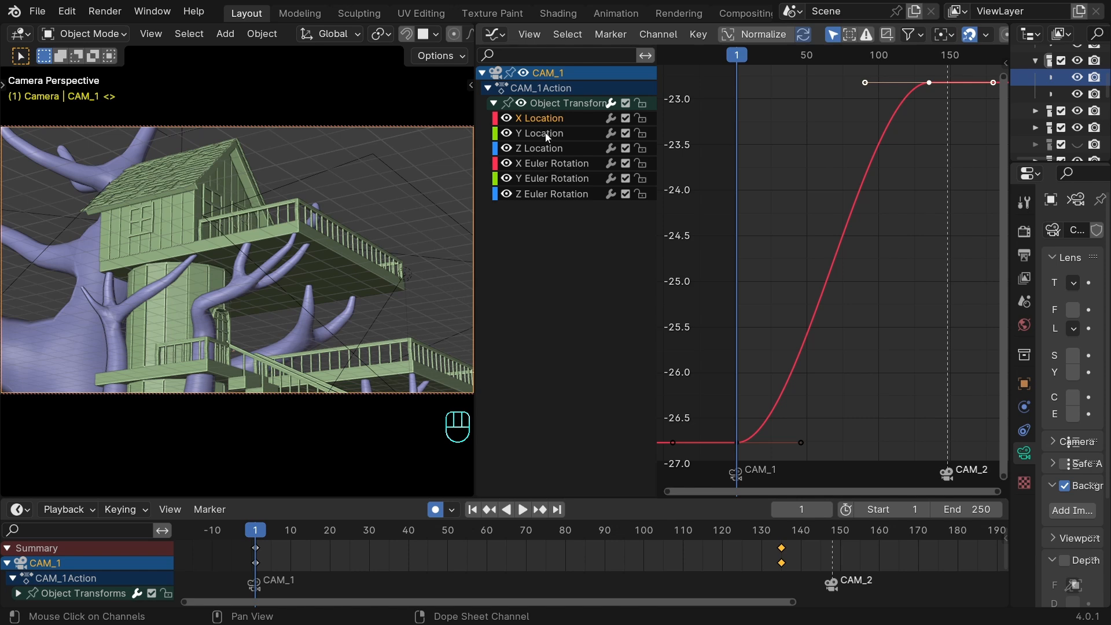
key("a")
key("b")
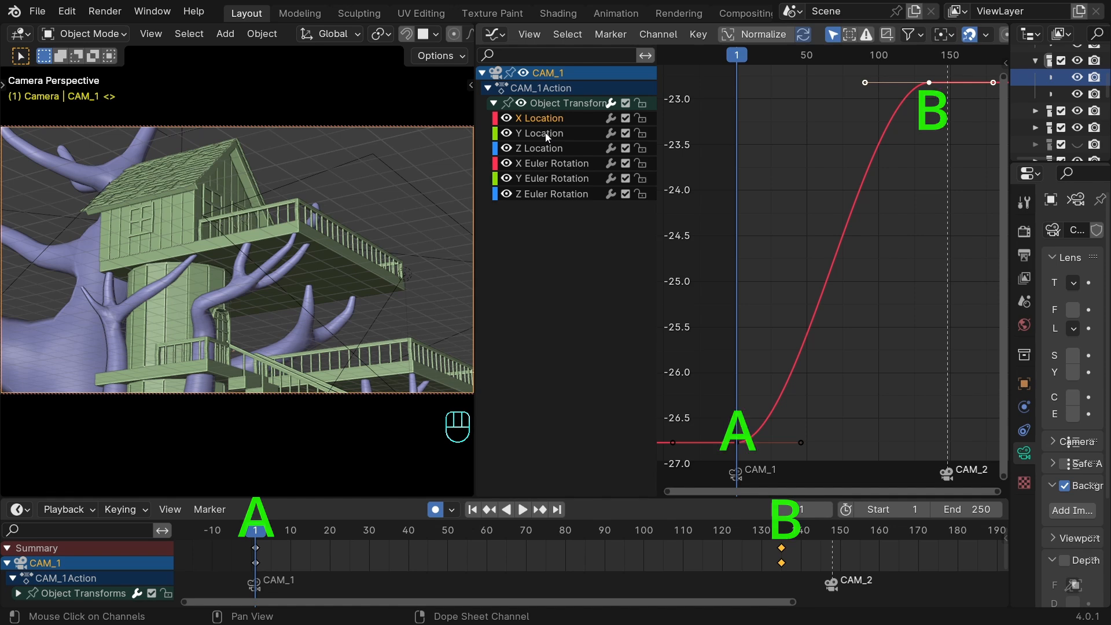
Add a Noise modifier to CAM_1's X Euler Rotation curve and fit the noisy curve in the graph.
left_click(545, 163)
key("Home")
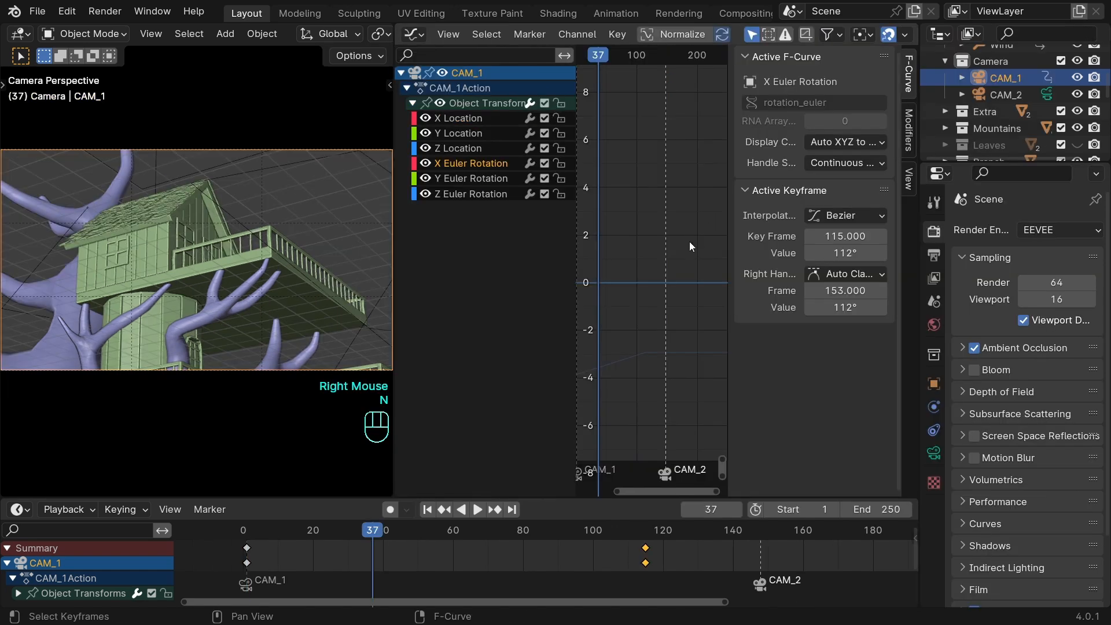
left_click(909, 130)
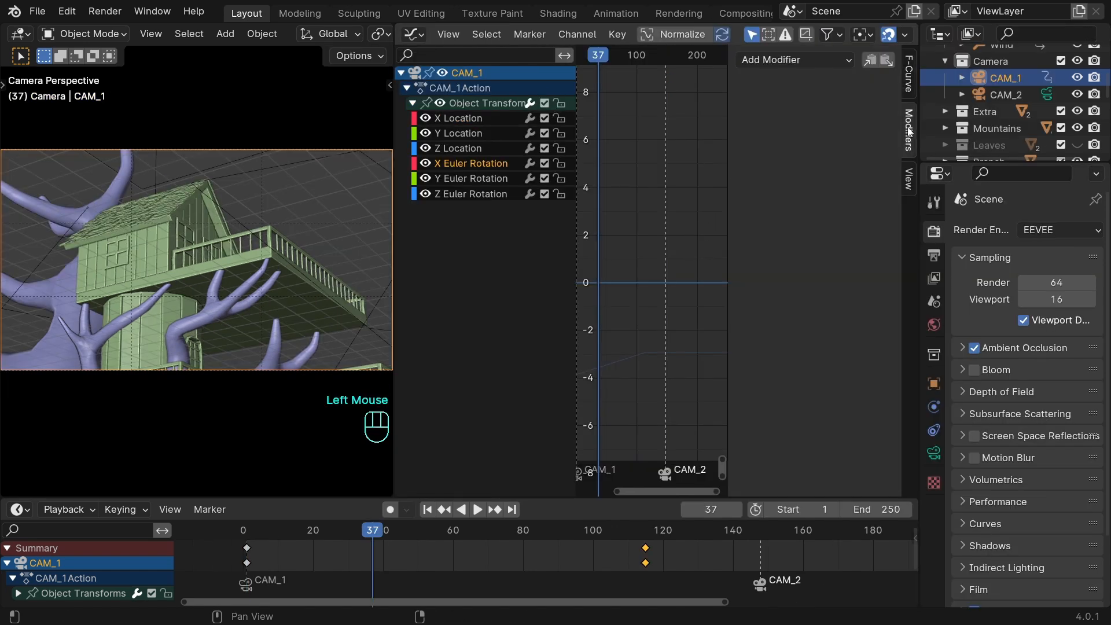
left_click(785, 61)
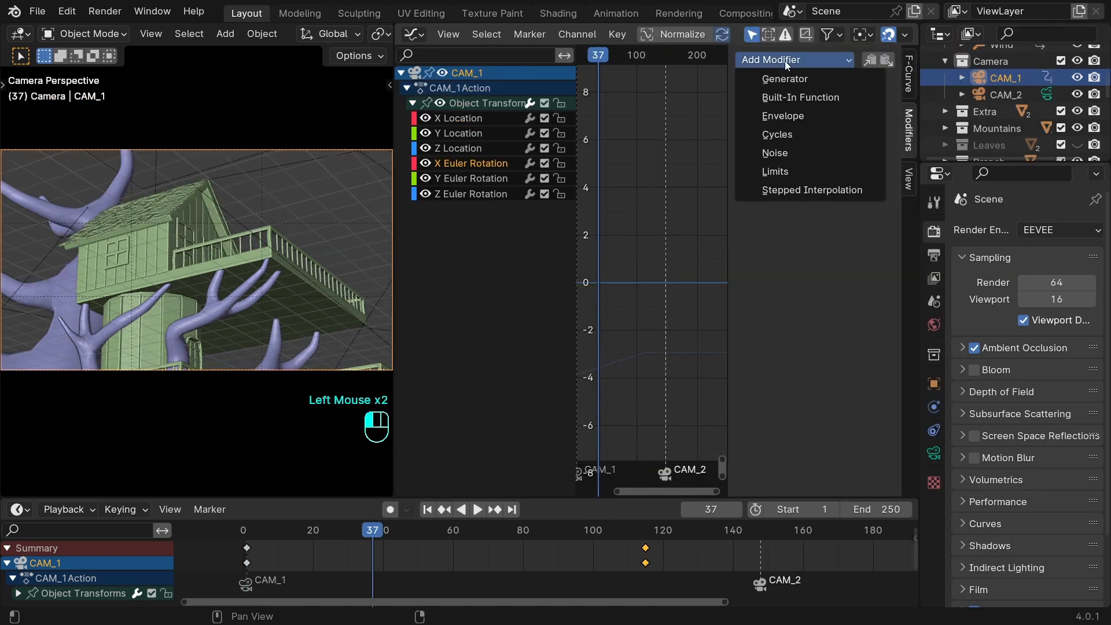
left_click(785, 150)
key("Home")
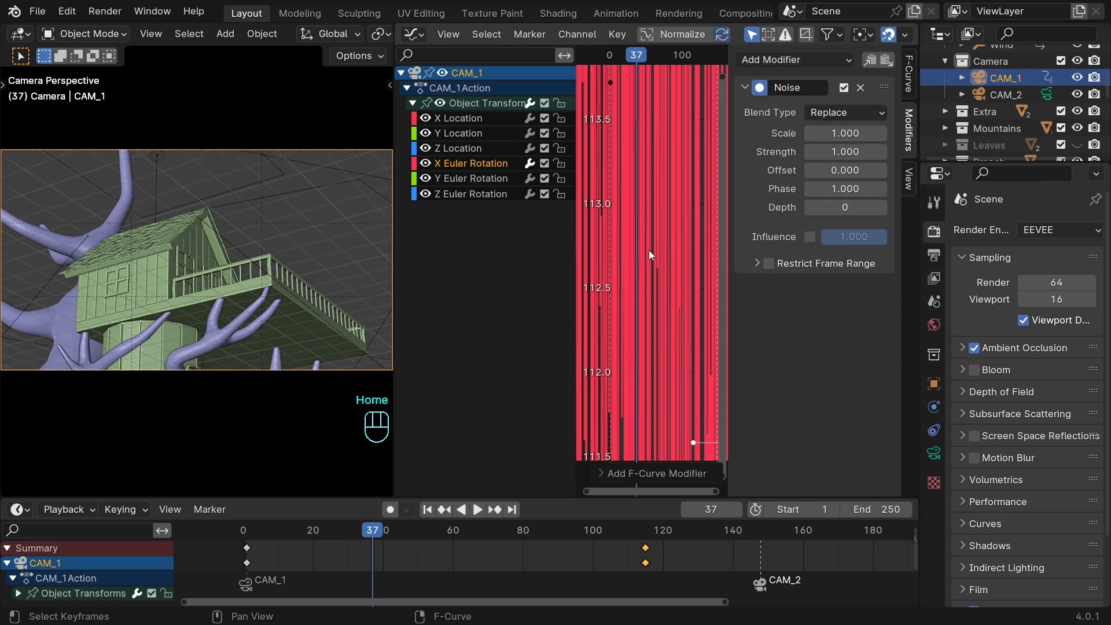
scroll(648, 250, "down", 8)
scroll(654, 253, "down", 2)
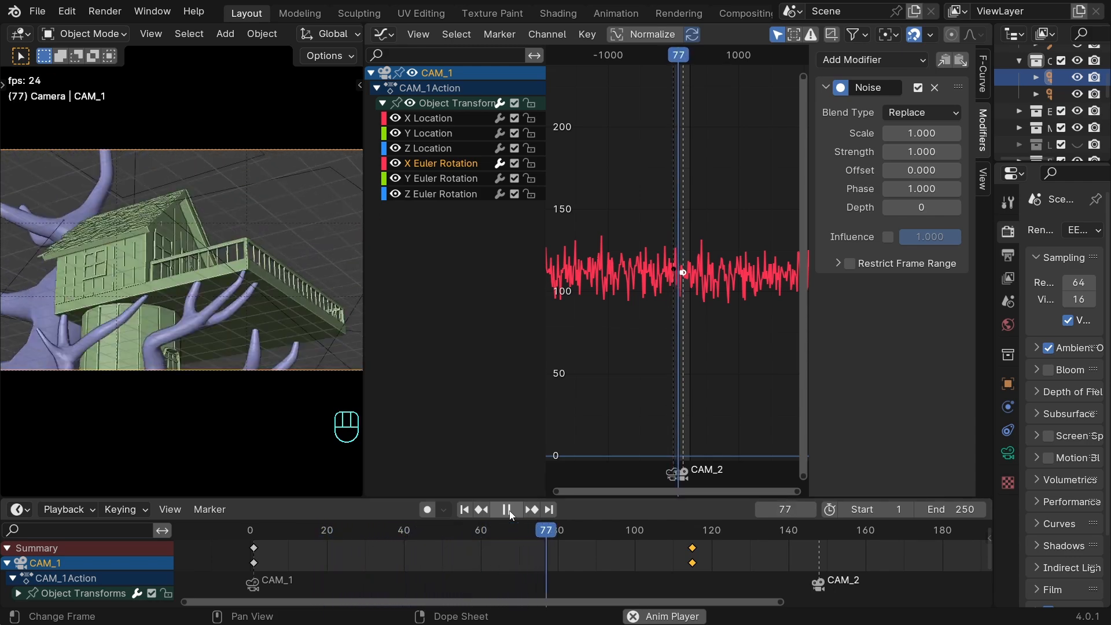
Stop playback and set the X Euler Rotation Noise modifier to scale 182.1, strength -0.14 and offset 801.3, widening the modifier settings area.
left_click(508, 513)
left_click(465, 510)
left_click_drag(930, 133, 1037, 133)
left_click_drag(925, 152, 932, 151, "shift")
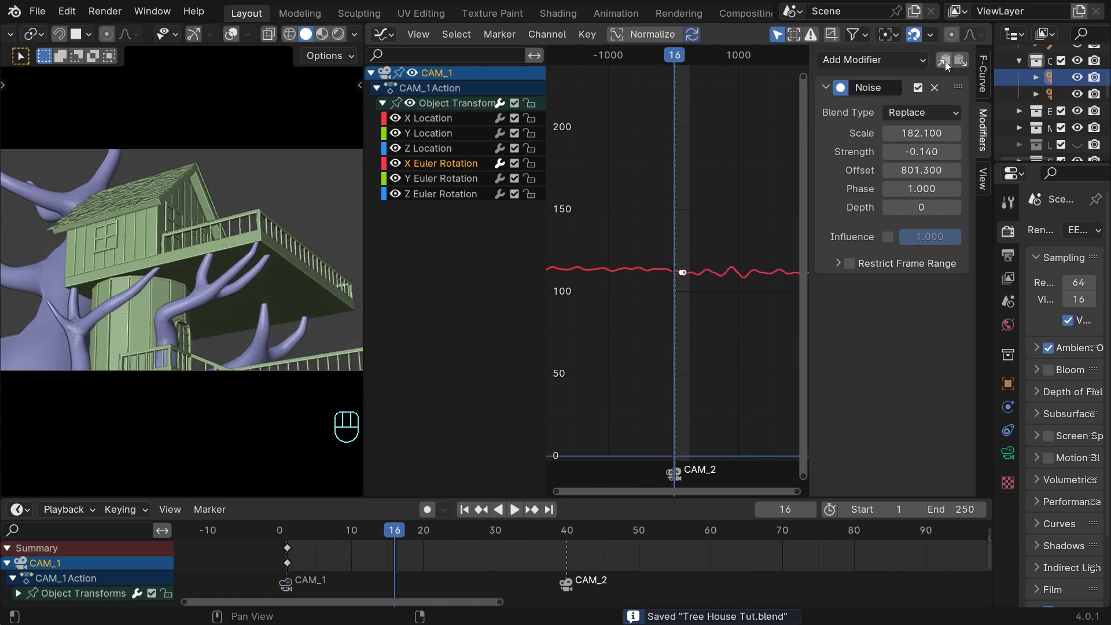
left_click_drag(809, 178, 783, 179)
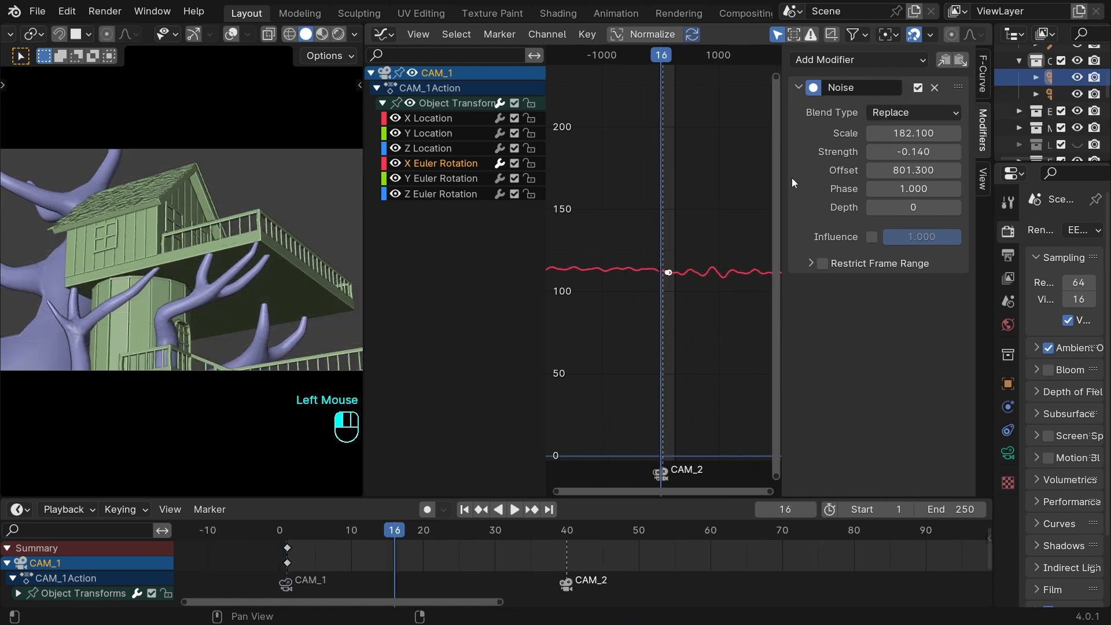
Copy the Noise modifier from X Euler Rotation to the Y Euler Rotation curve and lower its scale to about 43.
left_click(946, 64)
left_click(455, 179)
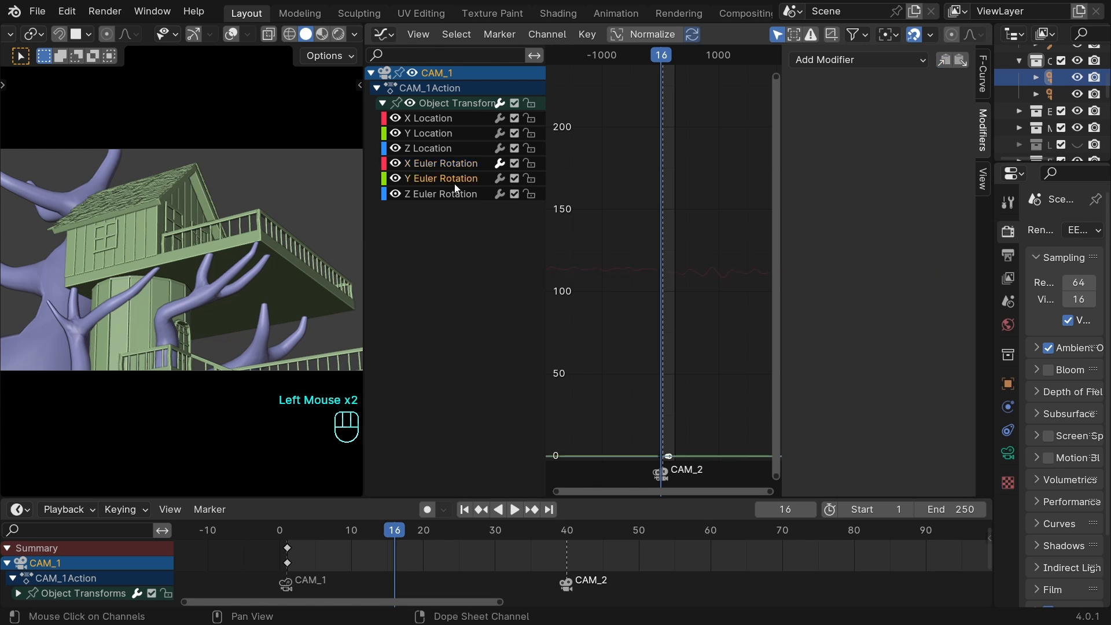
left_click(961, 62)
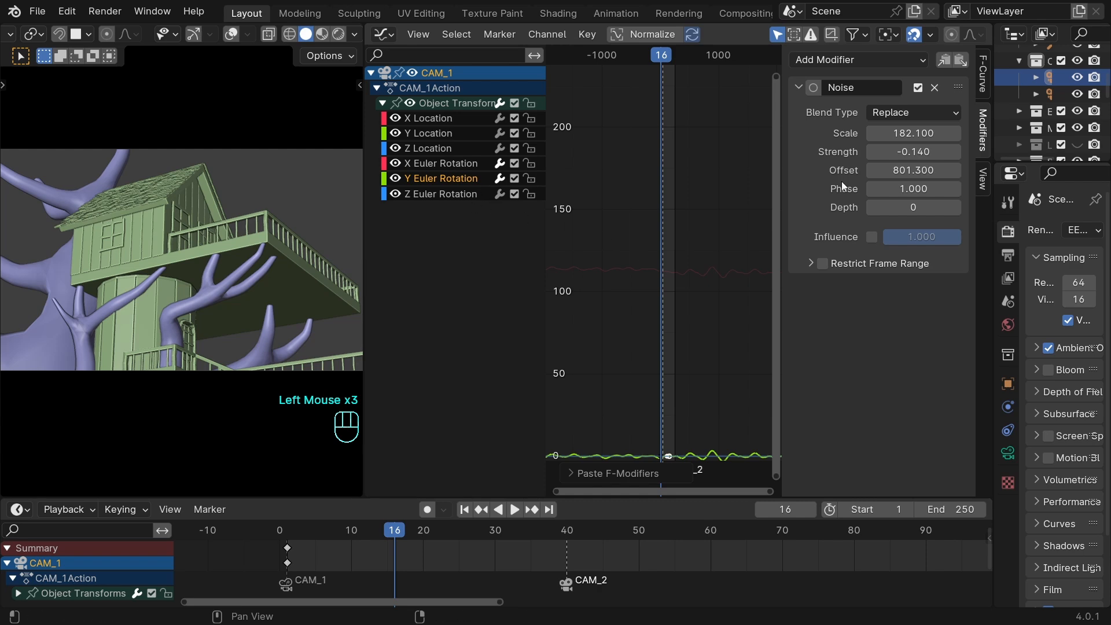
middle_click_drag(642, 231, 571, 123, "ctrl")
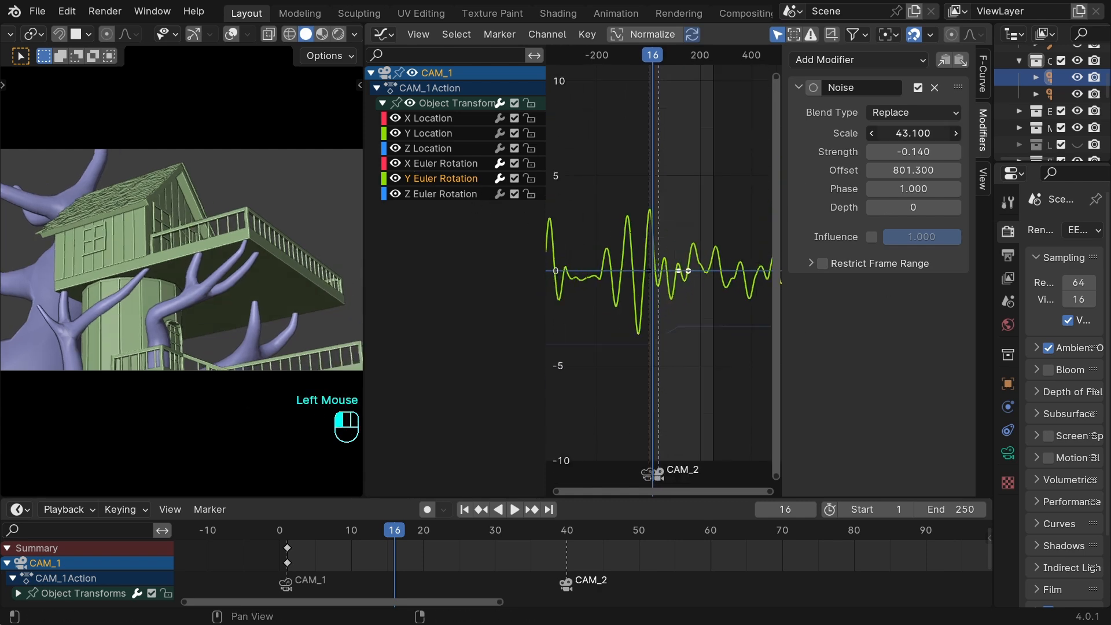
left_click_drag(912, 133, 908, 133)
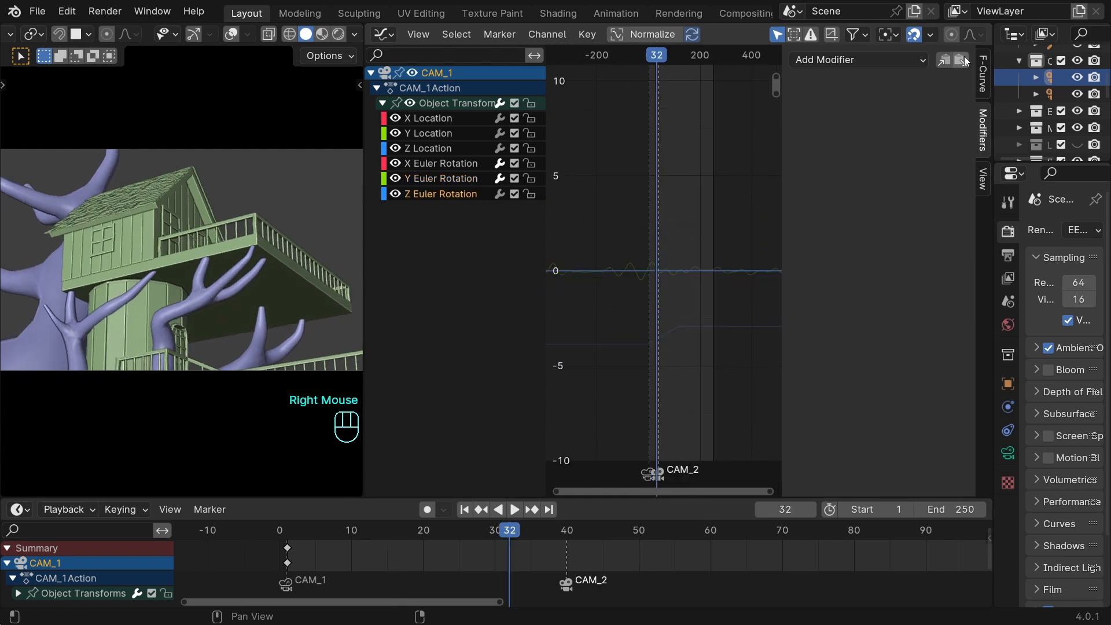
Paste the Noise modifier onto the Z Euler Rotation curve with scale 40.9 and strength -0.02, and play the camera shake from the first frame.
left_click(961, 60)
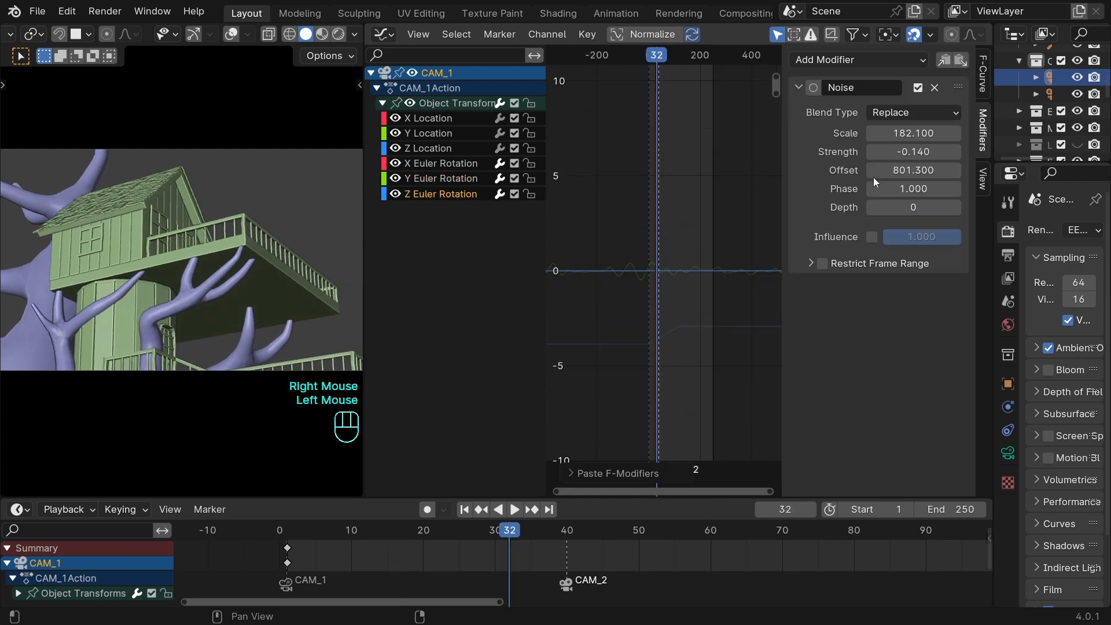
left_click_drag(913, 133, 954, 133)
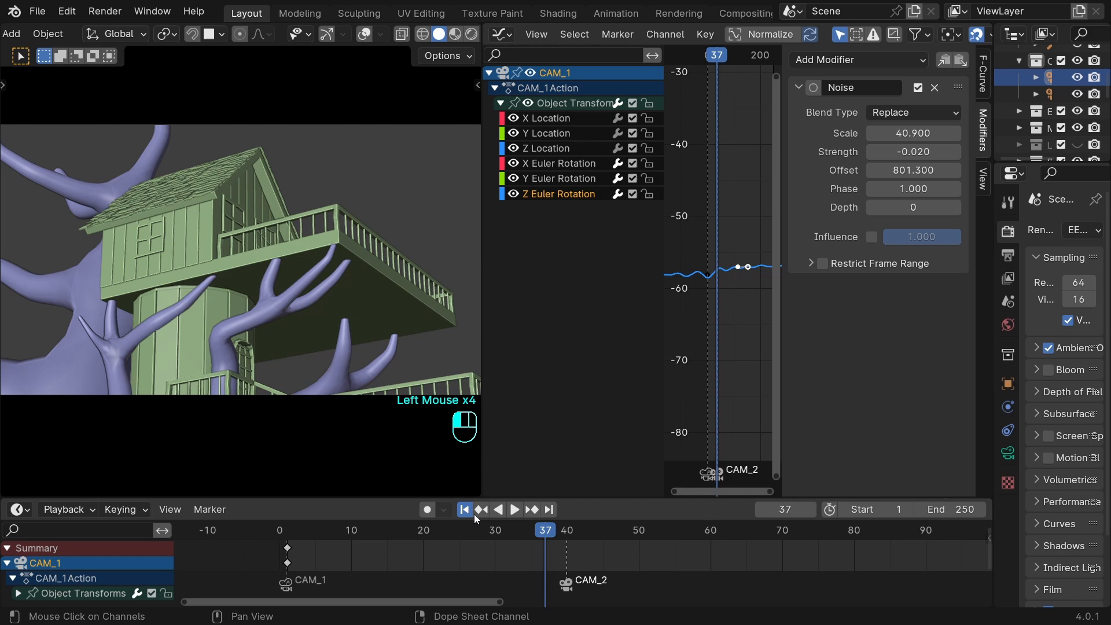
left_click(465, 510)
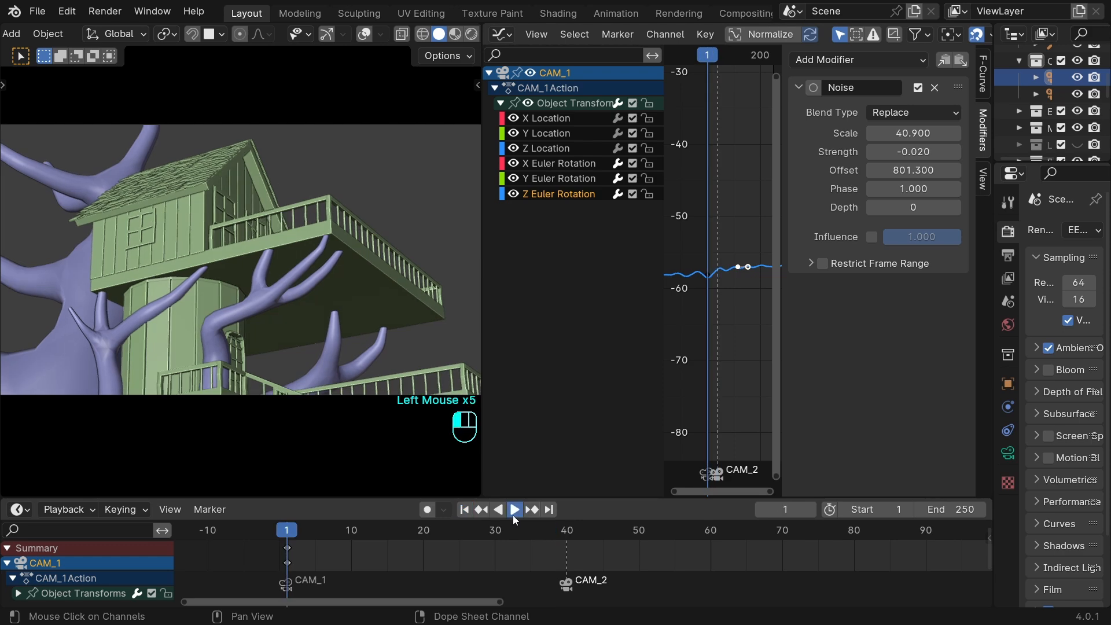
left_click(512, 510)
left_click(464, 509)
left_click(465, 509)
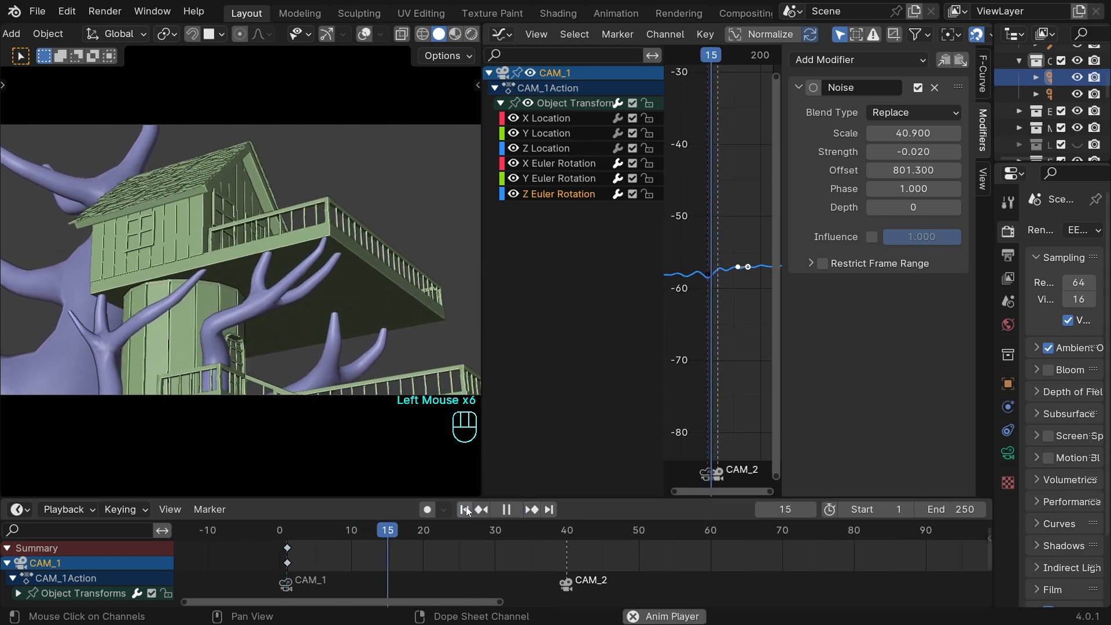
left_click(464, 510)
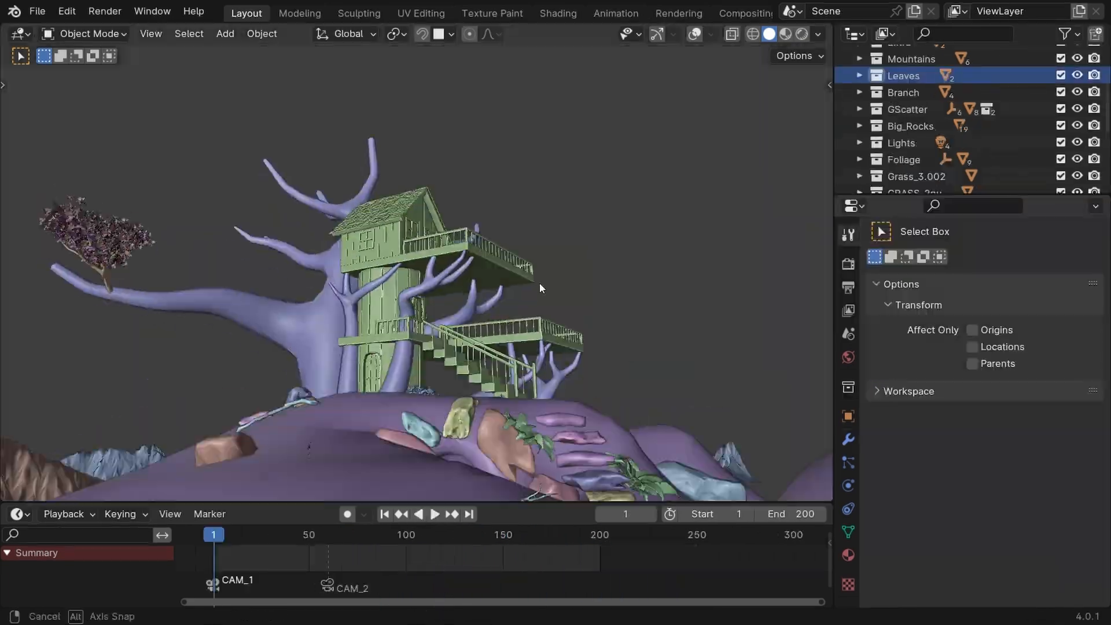
Expand the Leaves collection, select Leaf_1 and frame it to examine where the source leaf sits in the scene.
middle_click_drag(539, 283, 462, 192)
scroll(845, 176, "up", 4)
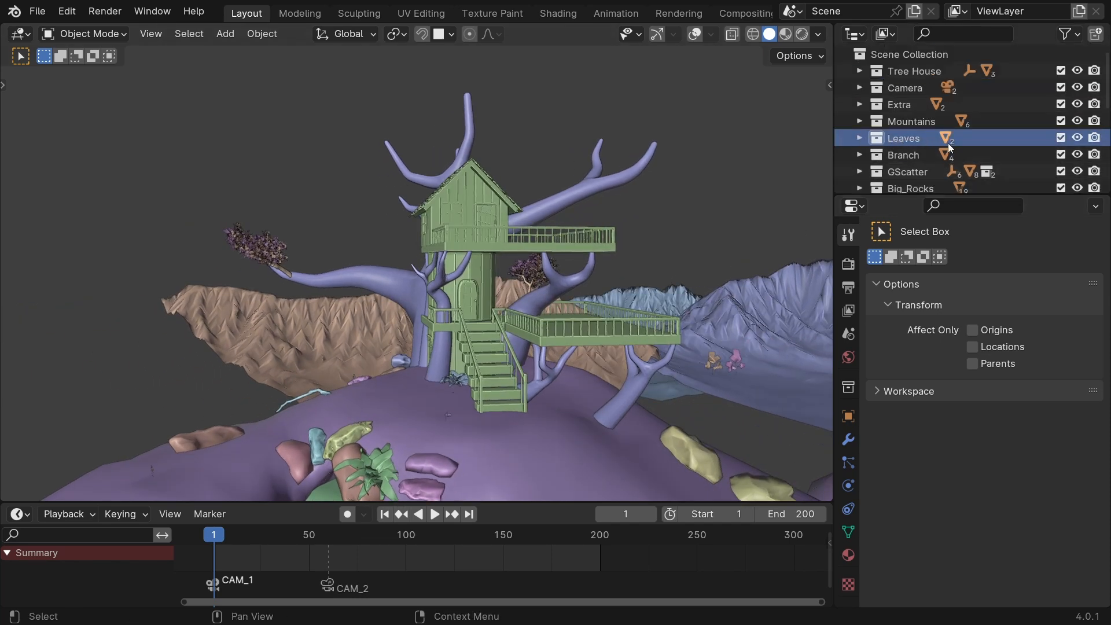
left_click(857, 138)
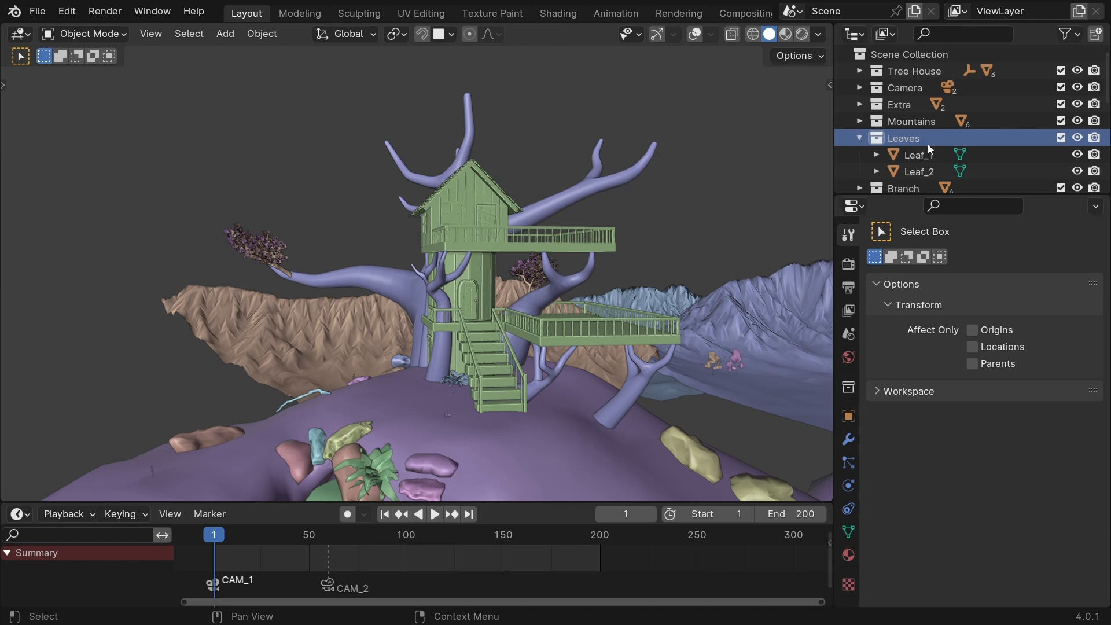
left_click(915, 155)
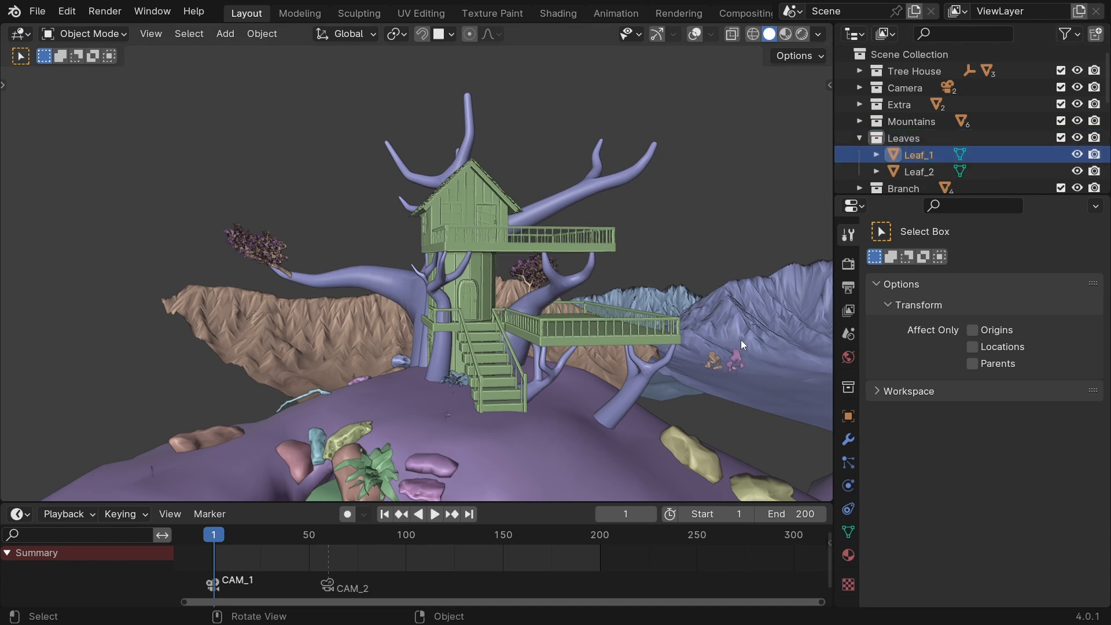
key("KP_Decimal")
middle_click_drag(741, 338, 442, 298)
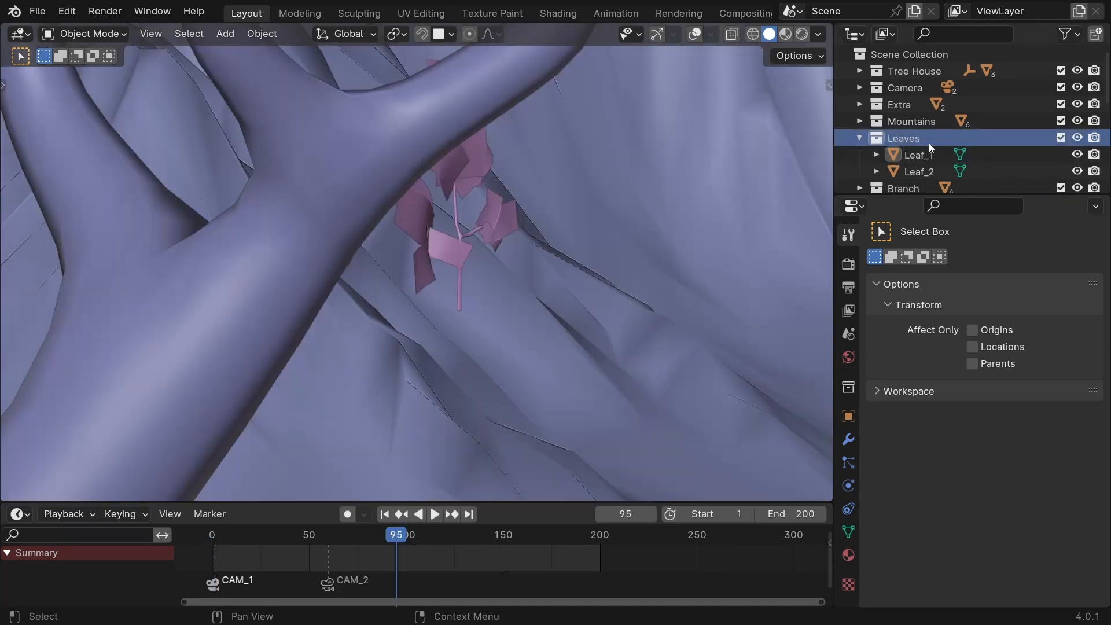
Hide the Leaves collection in the viewport and exclude it from renders.
left_click(1094, 138)
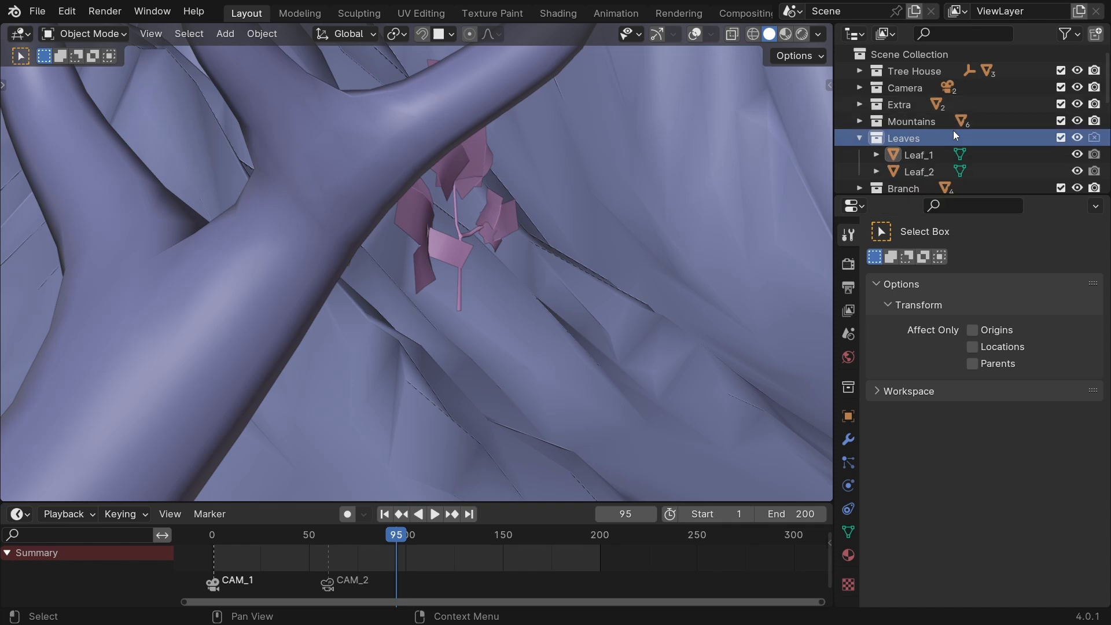
left_click(1076, 138)
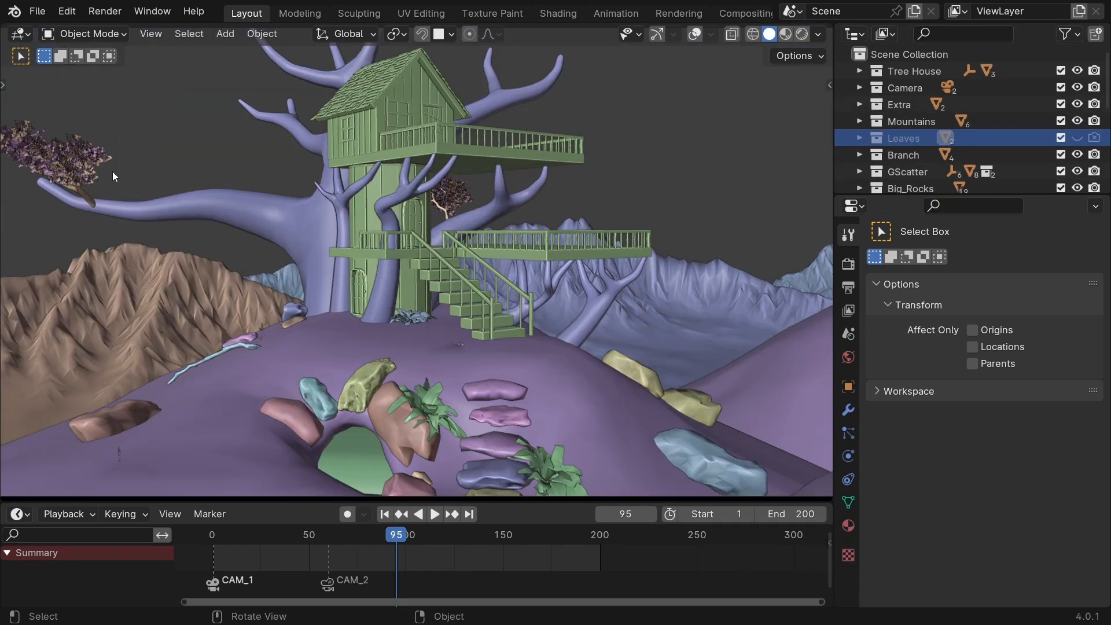
left_click(301, 233)
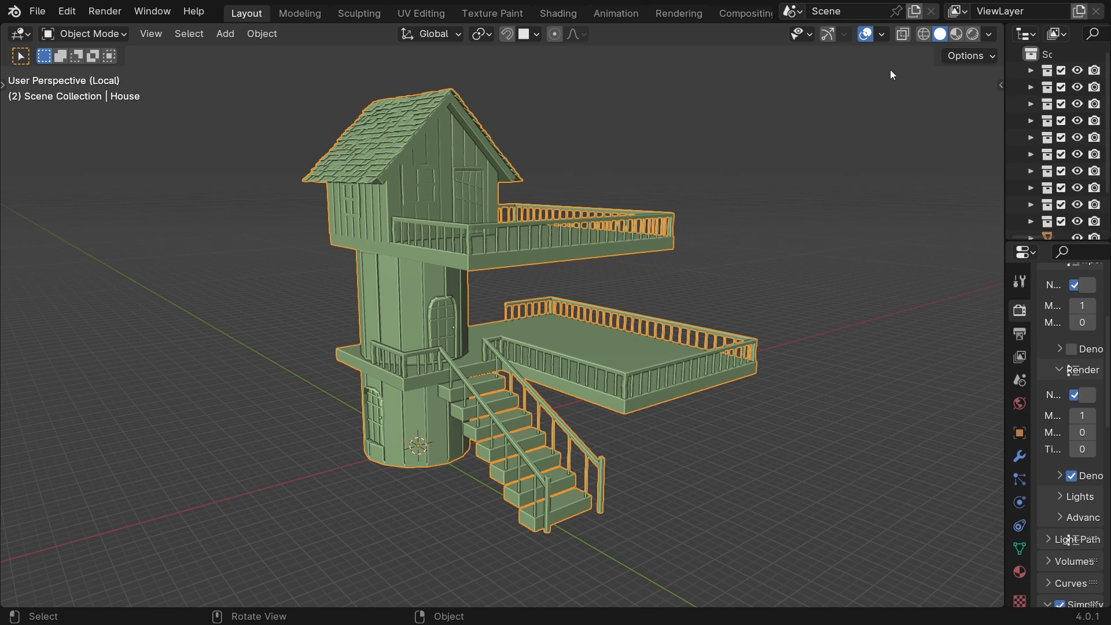
Enable the Face Orientation overlay and examine the house walls and roof shingles for flipped faces.
left_click(882, 34)
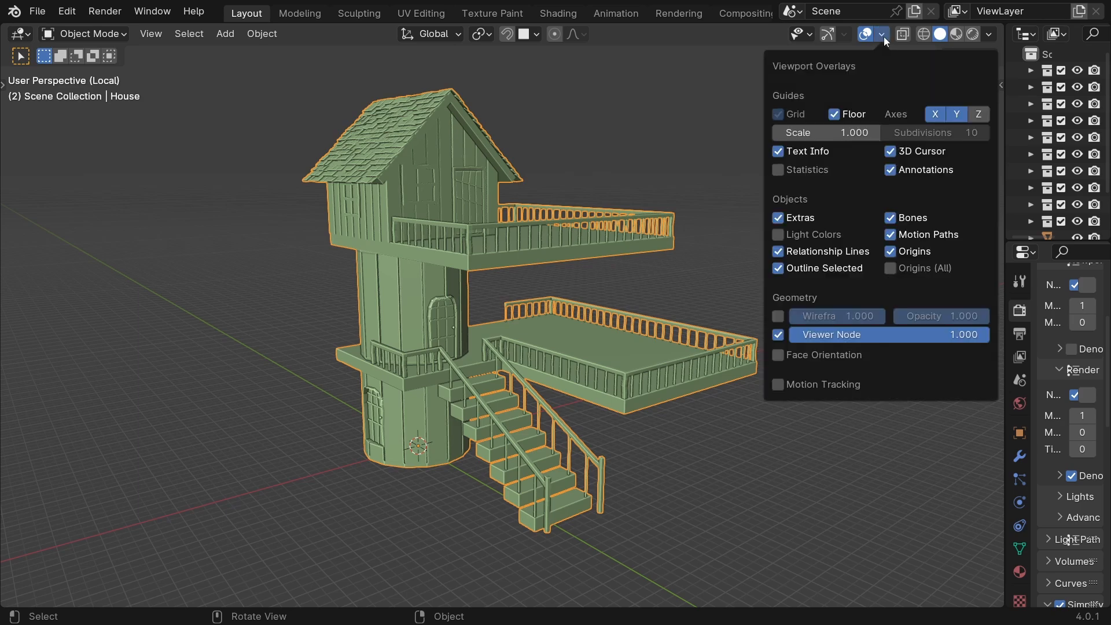
left_click(777, 358)
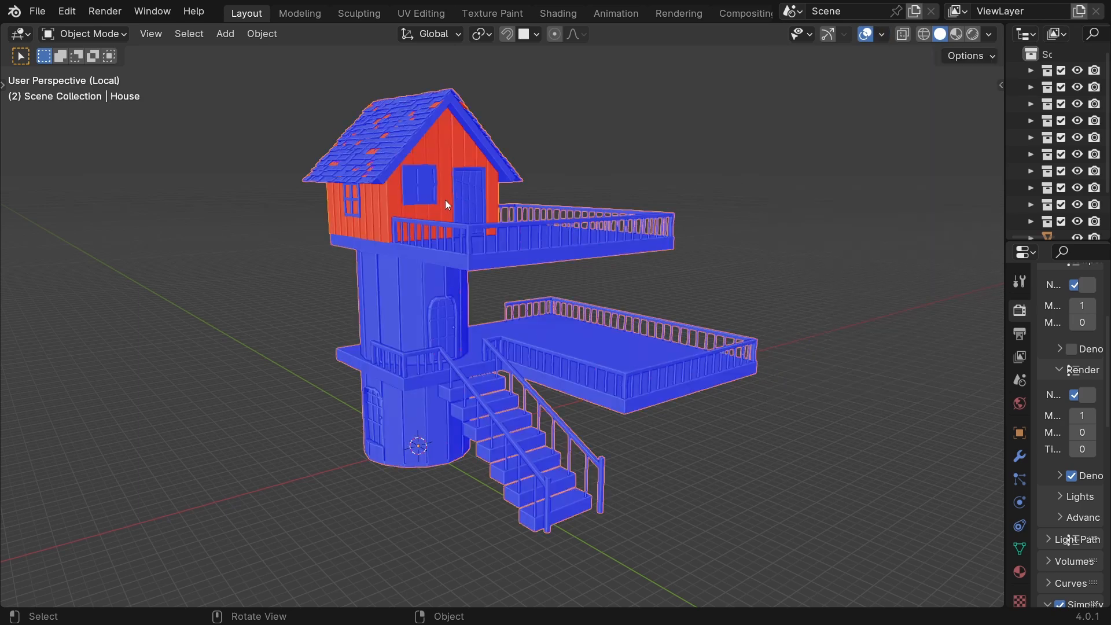
middle_click_drag(518, 301, 496, 294)
scroll(485, 285, "up", 2)
scroll(382, 151, "down", 1)
middle_click_drag(422, 241, 547, 270)
scroll(289, 190, "up", 1)
middle_click_drag(267, 155, 377, 358, "shift")
scroll(466, 311, "up", 3)
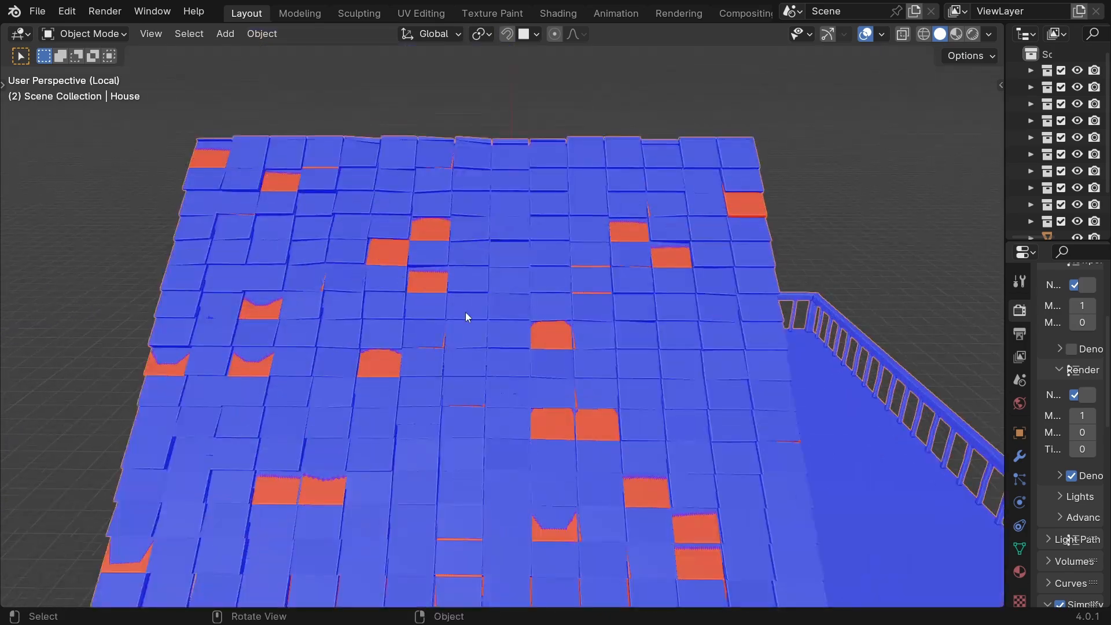
scroll(465, 311, "down", 3, "shift")
middle_click_drag(713, 283, 600, 300)
scroll(493, 225, "down", 2)
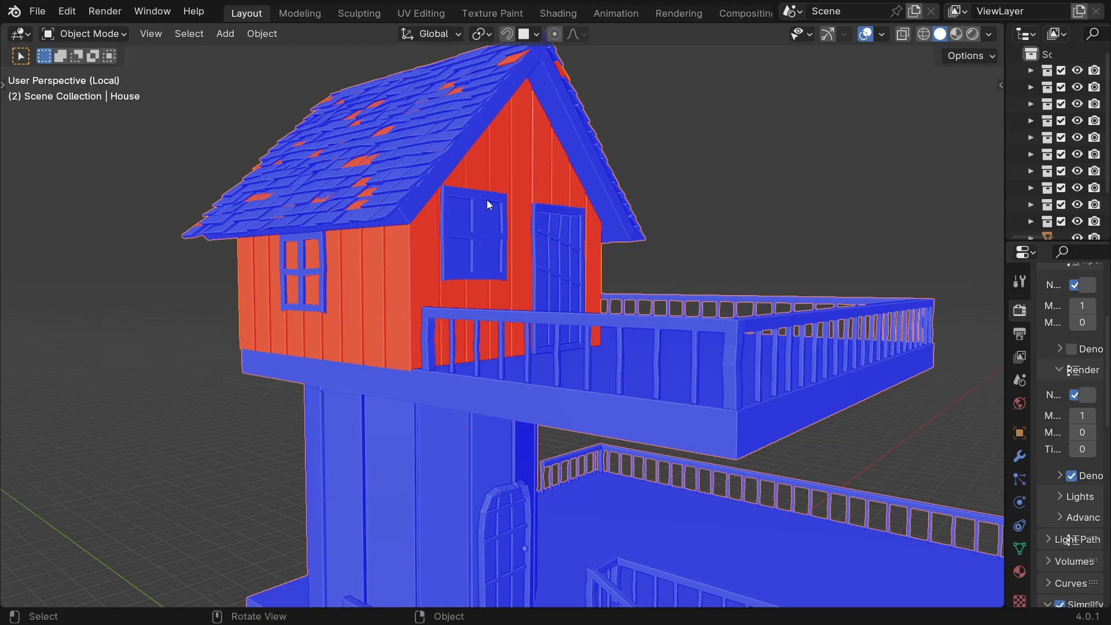
Enter Edit Mode on the house, select the linked upper wall planks and recalculate their normals outside.
key("ctrl+Tab")
left_click(636, 209)
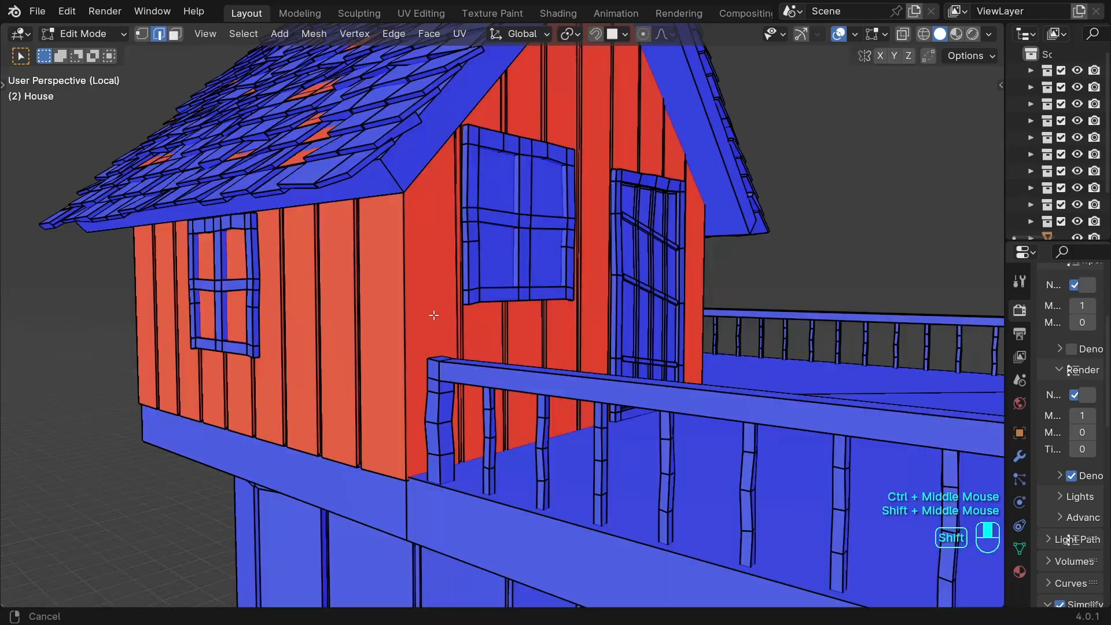
middle_click_drag(433, 315, 640, 310, "shift")
key("l")
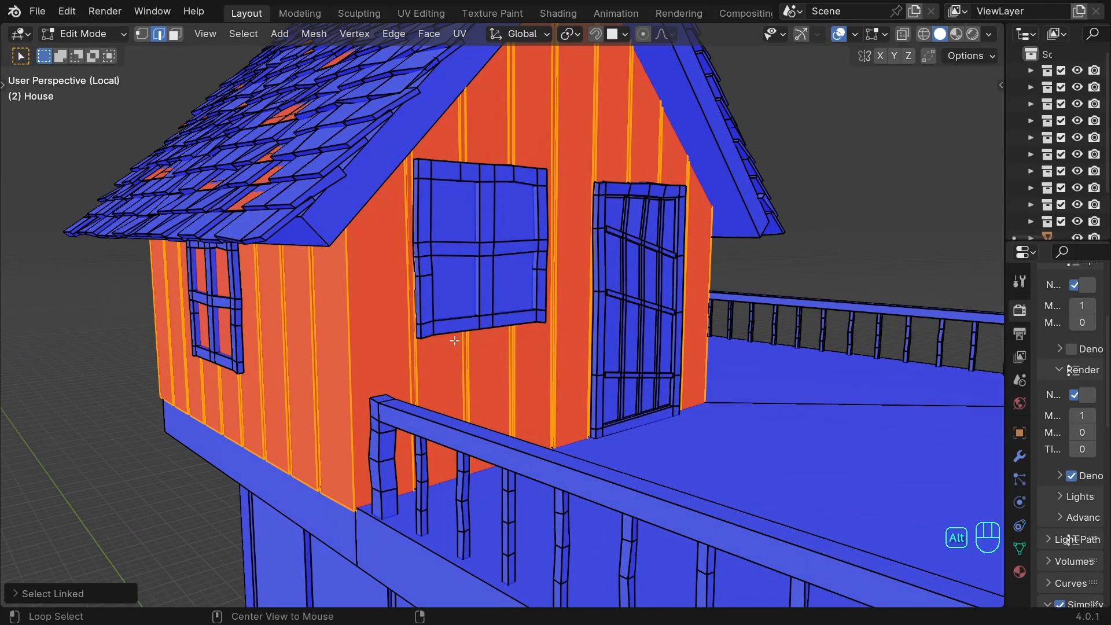
key("alt+n")
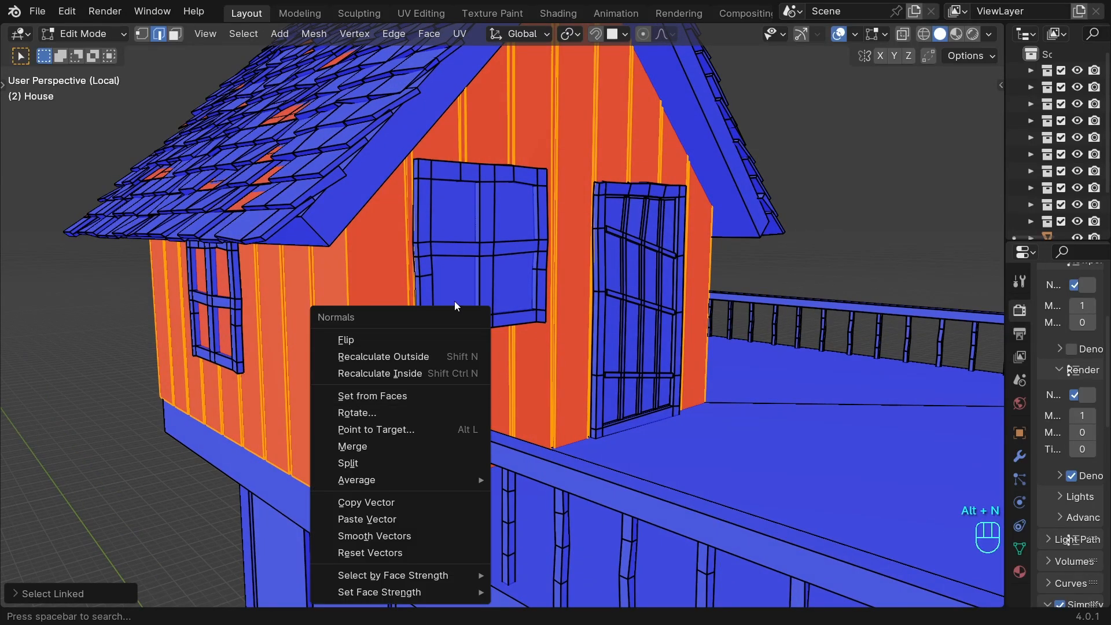
left_click(413, 357)
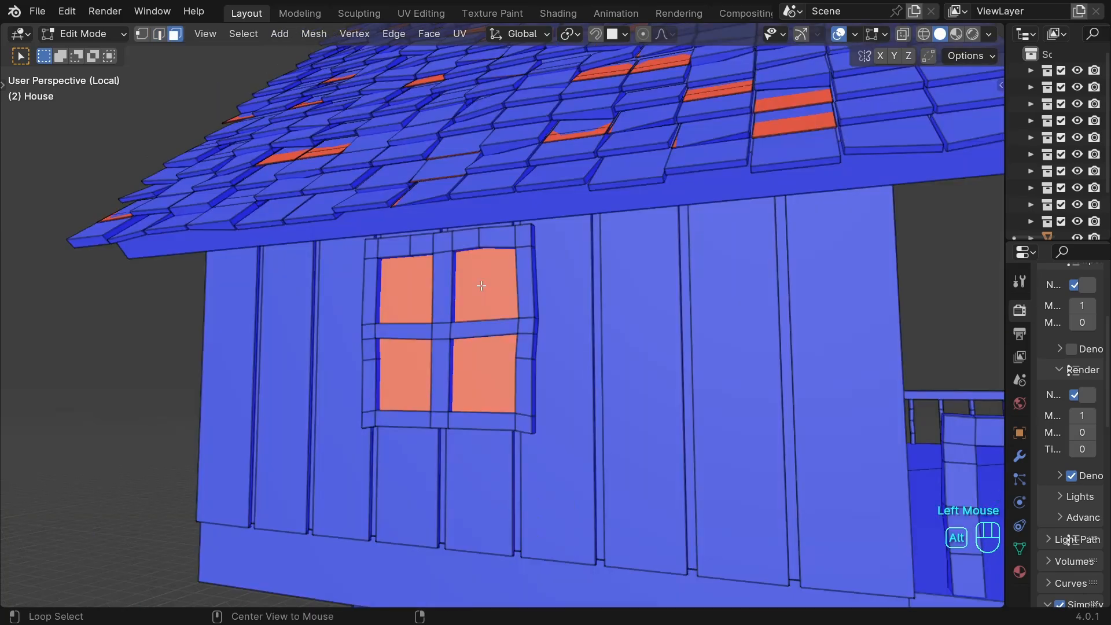
Recalculate outside the normals of the flipped faces at the upper house's side window.
key("alt+n")
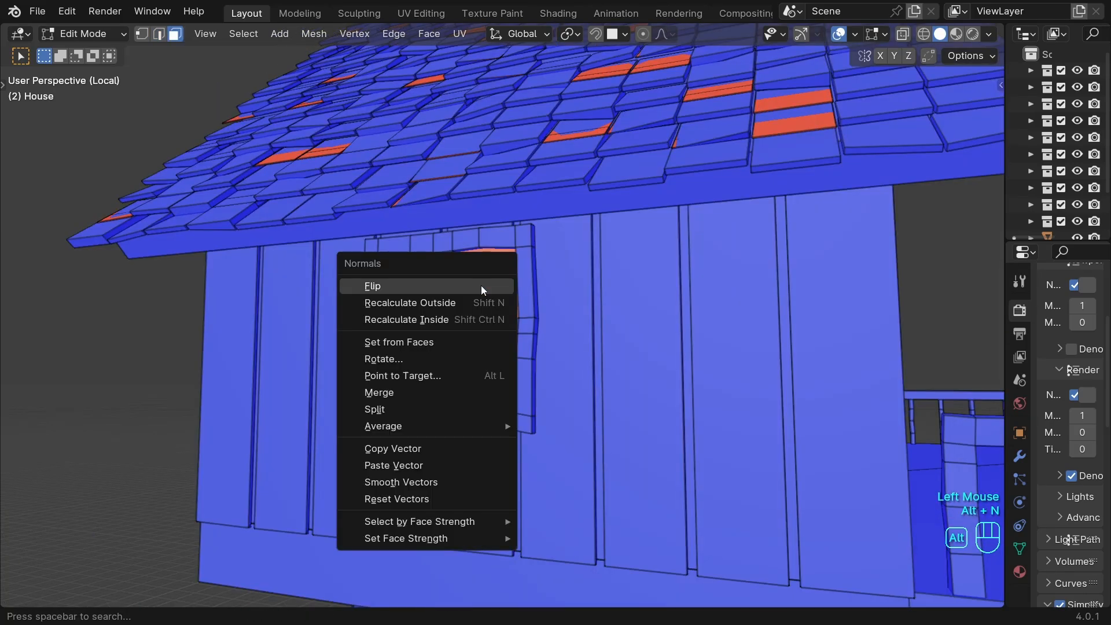
left_click(436, 304)
middle_click_drag(436, 303, 530, 384)
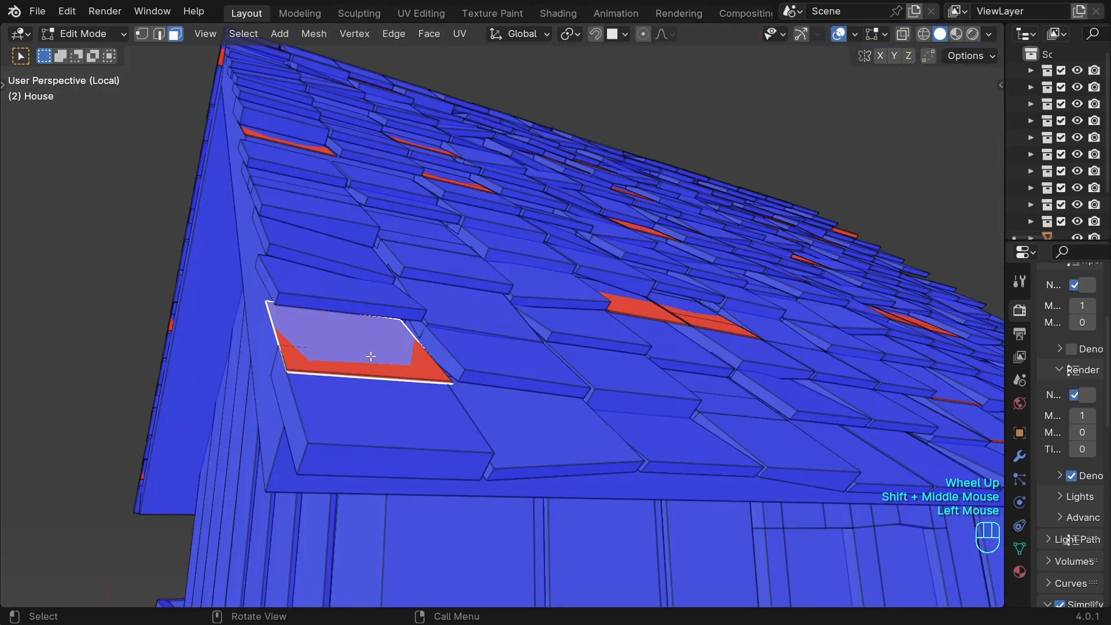
Try moving the flipped top face of a roof shingle, and recalculate that shingle's normals outside.
key("KP_Decimal")
scroll(375, 339, "down", 2)
middle_click_drag(375, 339, 602, 363)
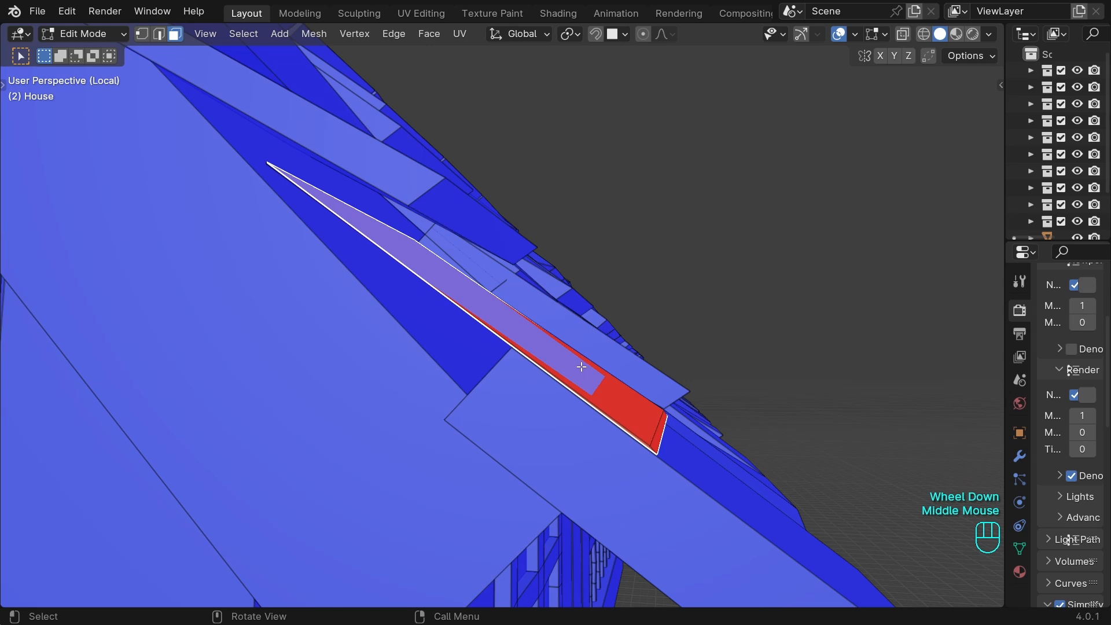
key("g")
left_click(636, 324)
middle_click_drag(636, 323, 469, 359)
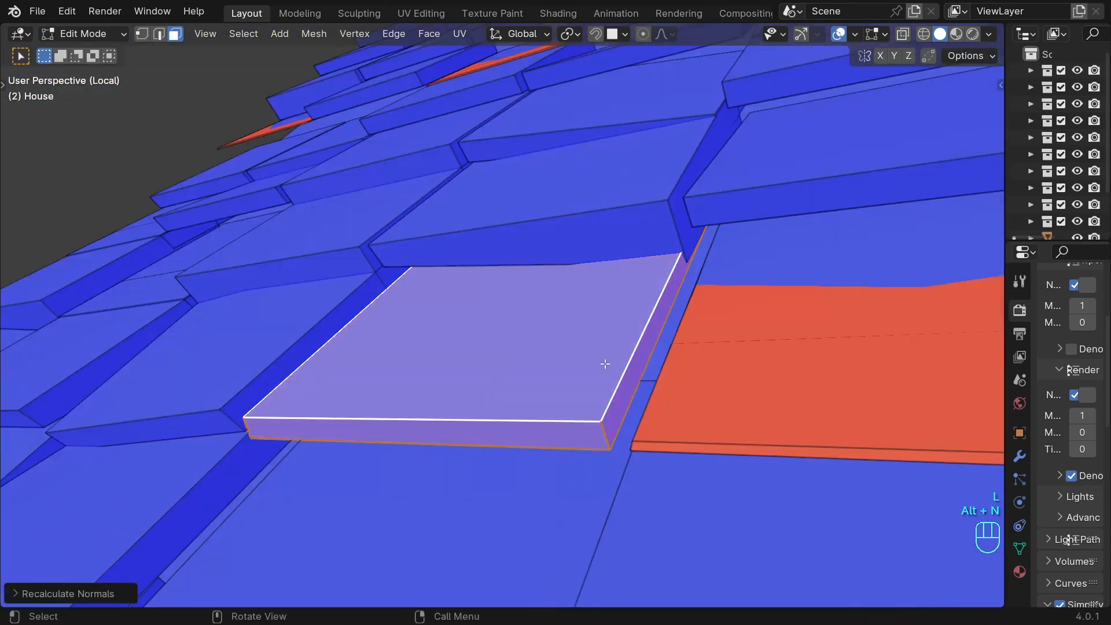
scroll(605, 363, "down", 2)
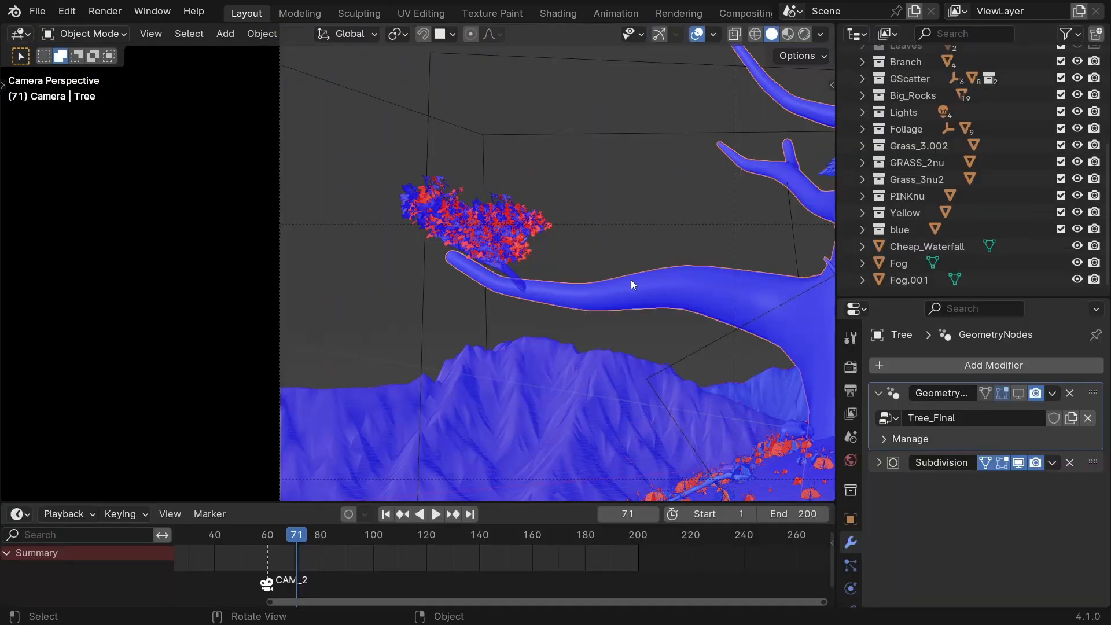
middle_click_drag(595, 256, 601, 164, "ctrl")
middle_click_drag(653, 219, 558, 225, "shift")
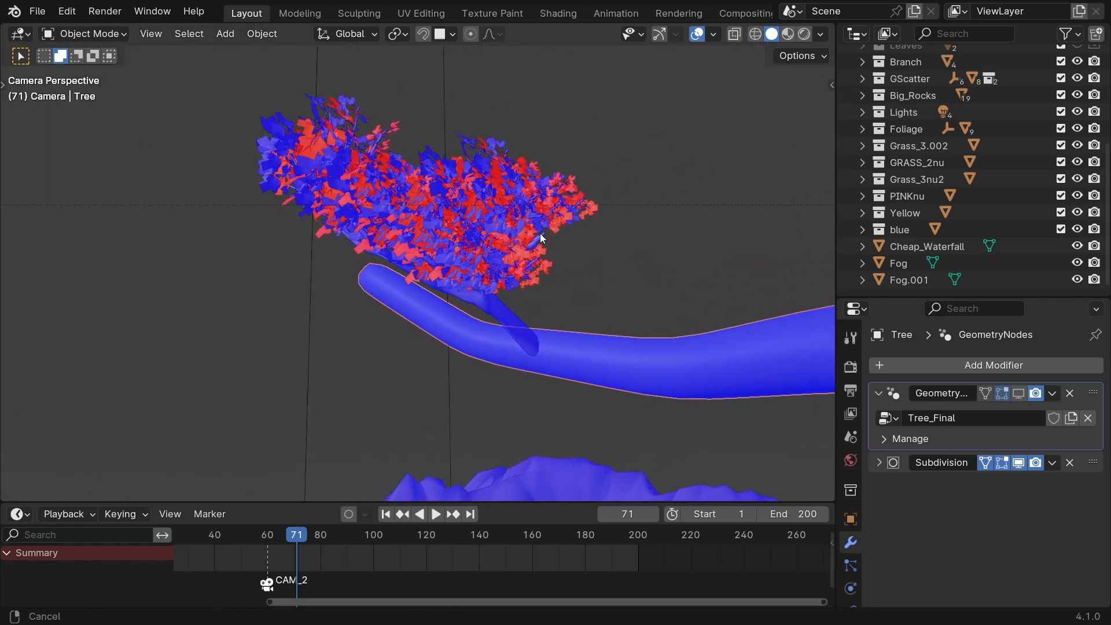
scroll(559, 324, "down", 3)
middle_click_drag(558, 324, 588, 349, "shift")
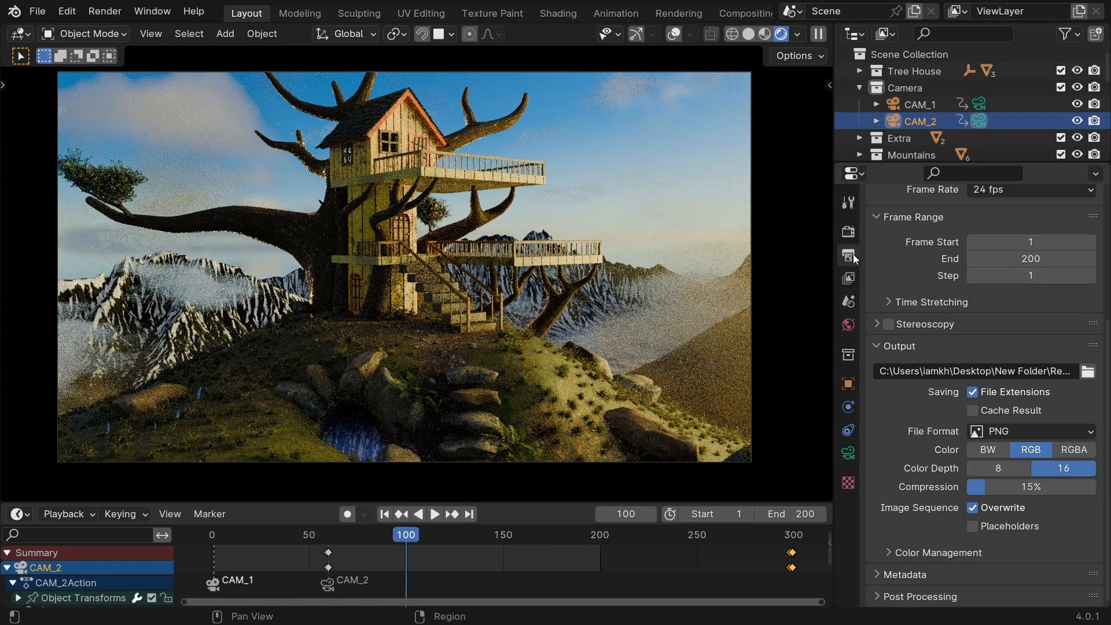
Set the Color Management look to Medium High Contrast in the render settings, with the AgX view transform.
left_click(854, 232)
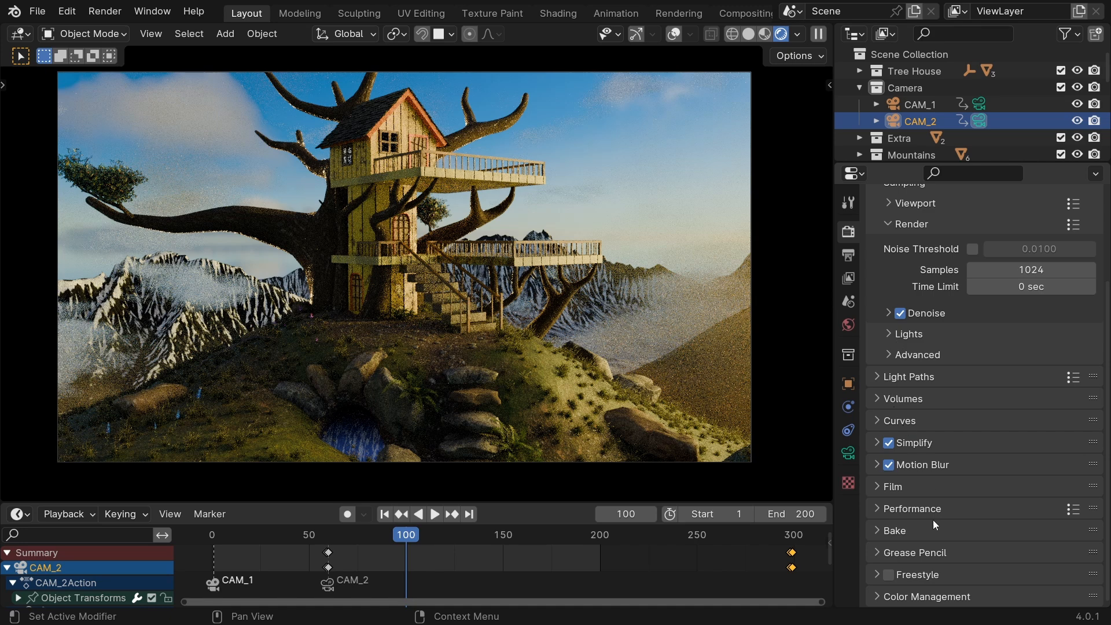
left_click(889, 604)
scroll(885, 556, "down", 5)
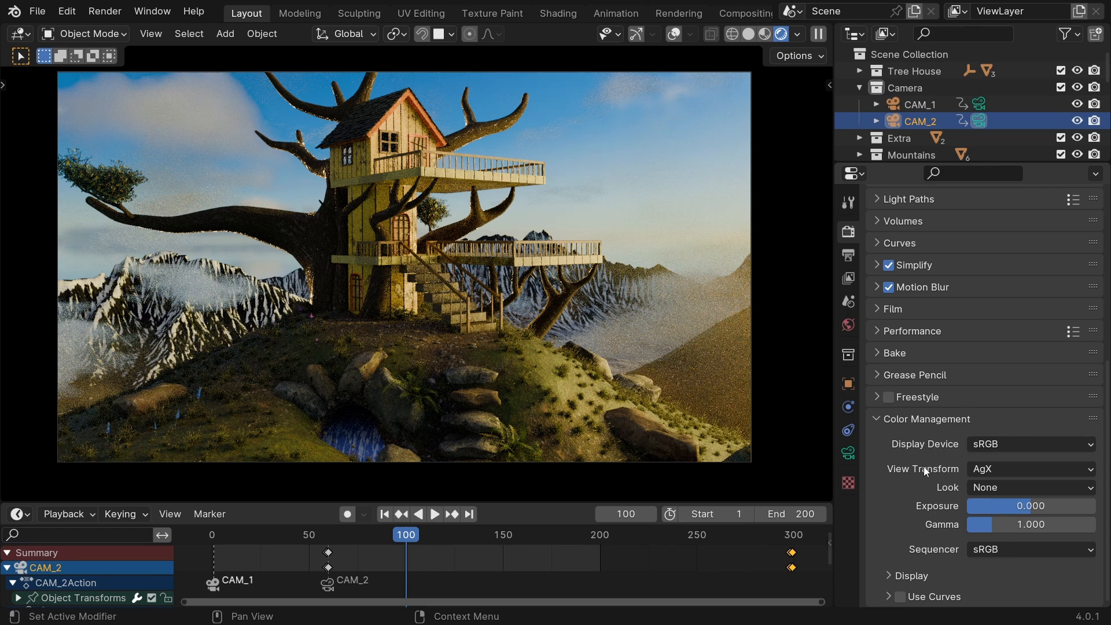
left_click(1033, 470)
left_click(998, 488)
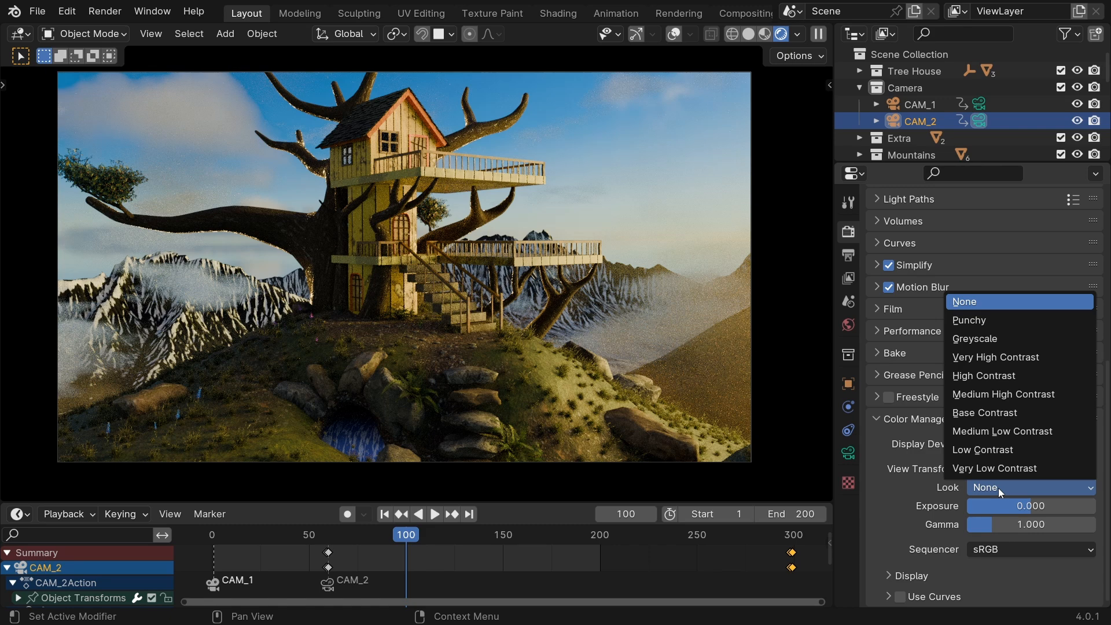
left_click(1003, 394)
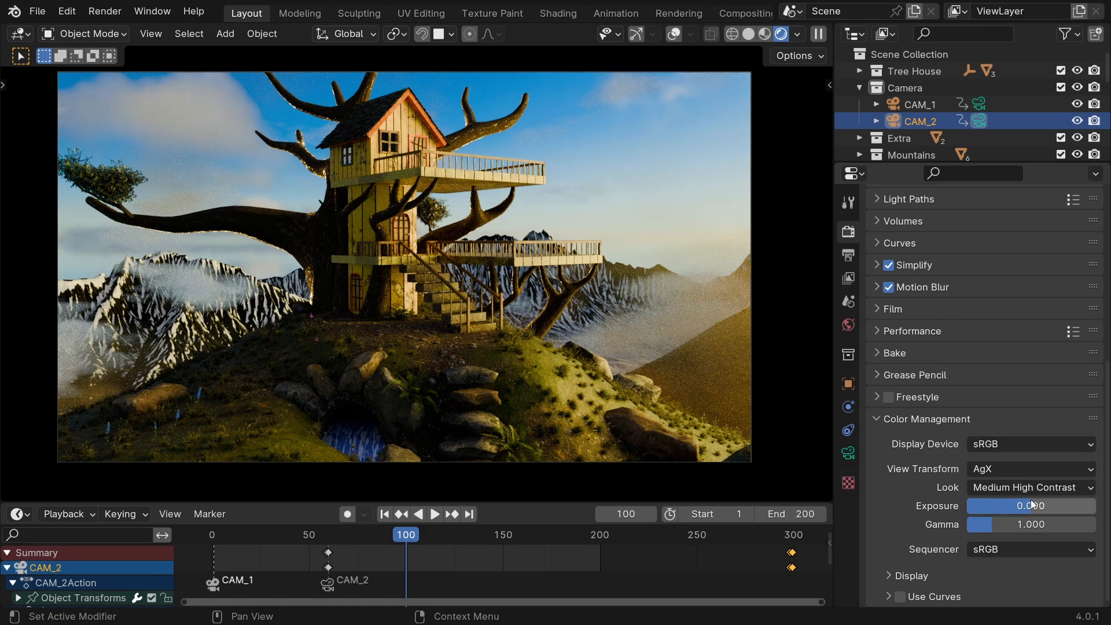
Switch the view transform to False Color and raise the exposure to 2.844.
left_click(1009, 467)
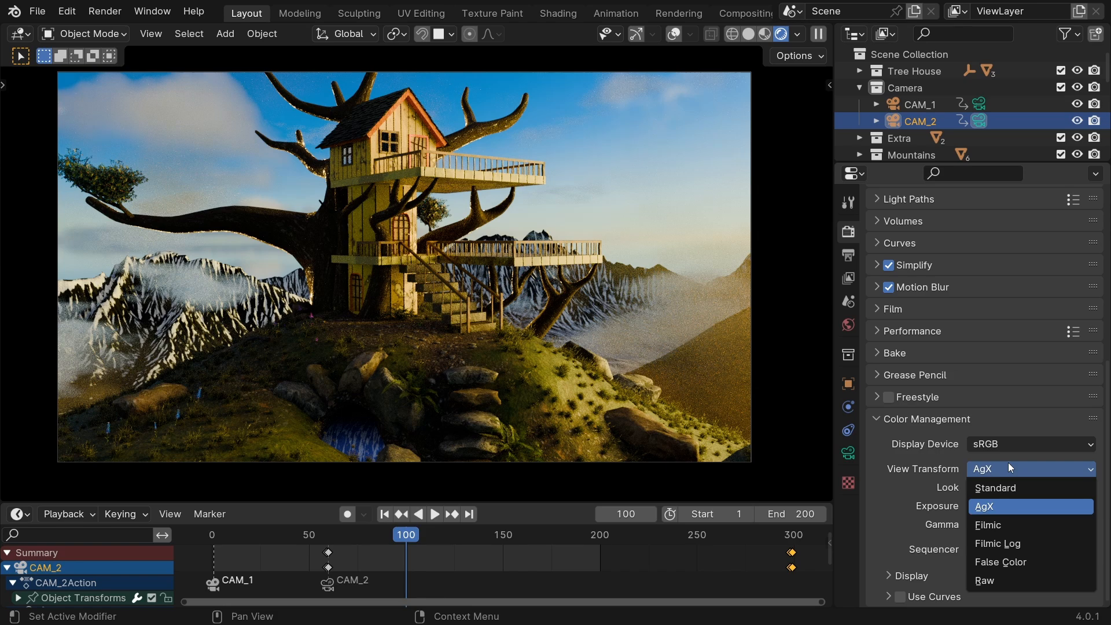
left_click(995, 563)
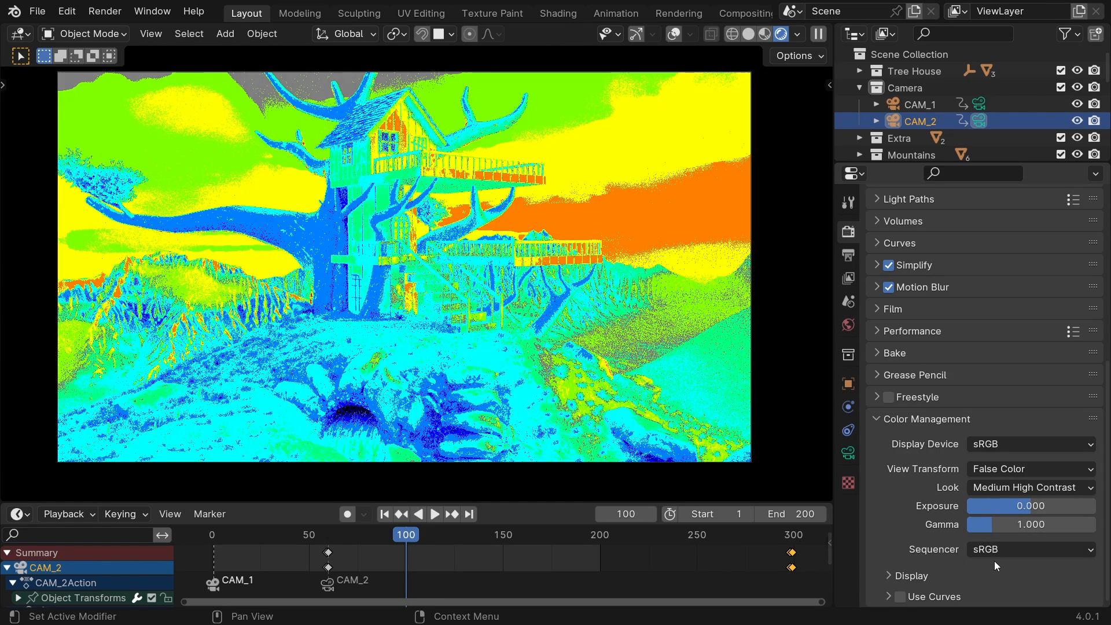
mouse_move(1029, 505)
left_mouse_down()
mouse_move(1051, 505)
mouse_move(967, 505)
mouse_move(1063, 506)
mouse_move(1049, 506)
left_mouse_up()
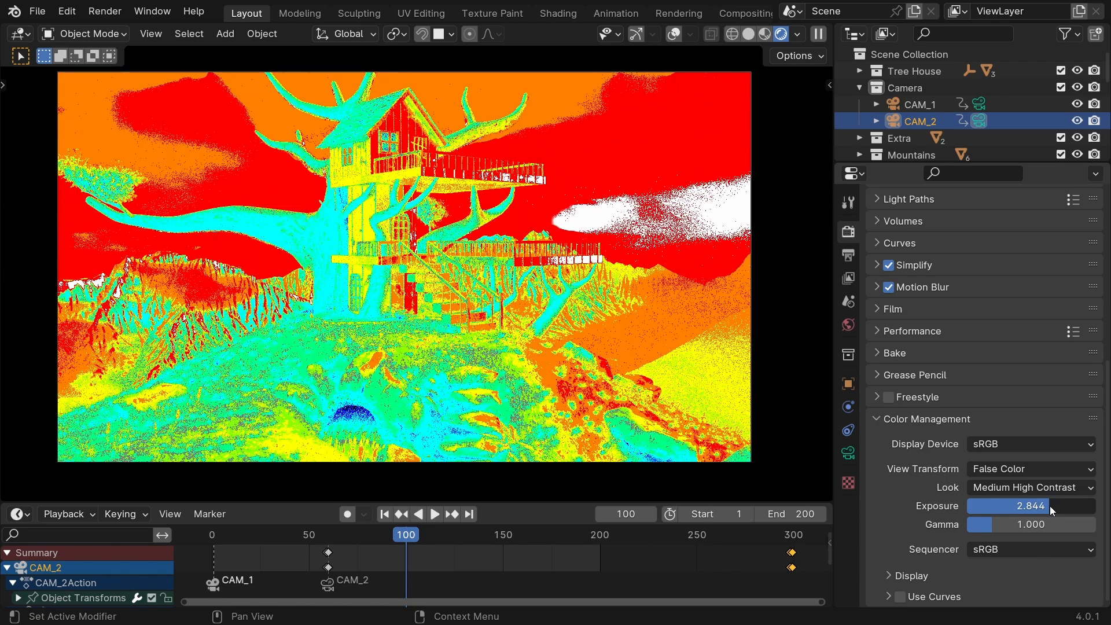
Reset the exposure, switch color management to AgX with the Punchy look and exposure 2.000, and save the file.
key("BackSpace")
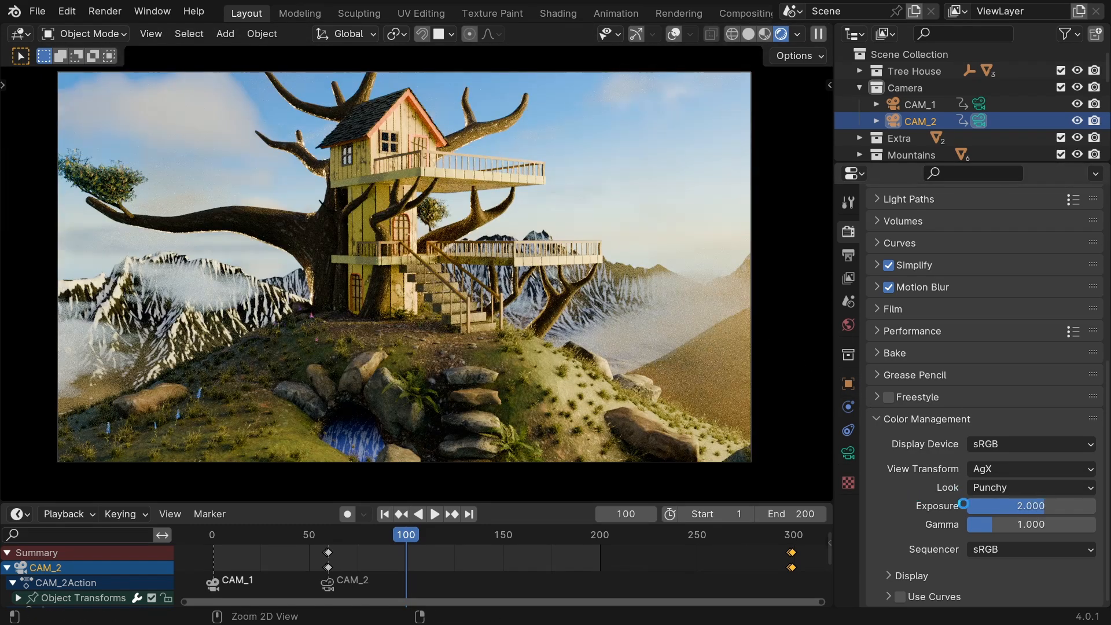
key("ctrl+s")
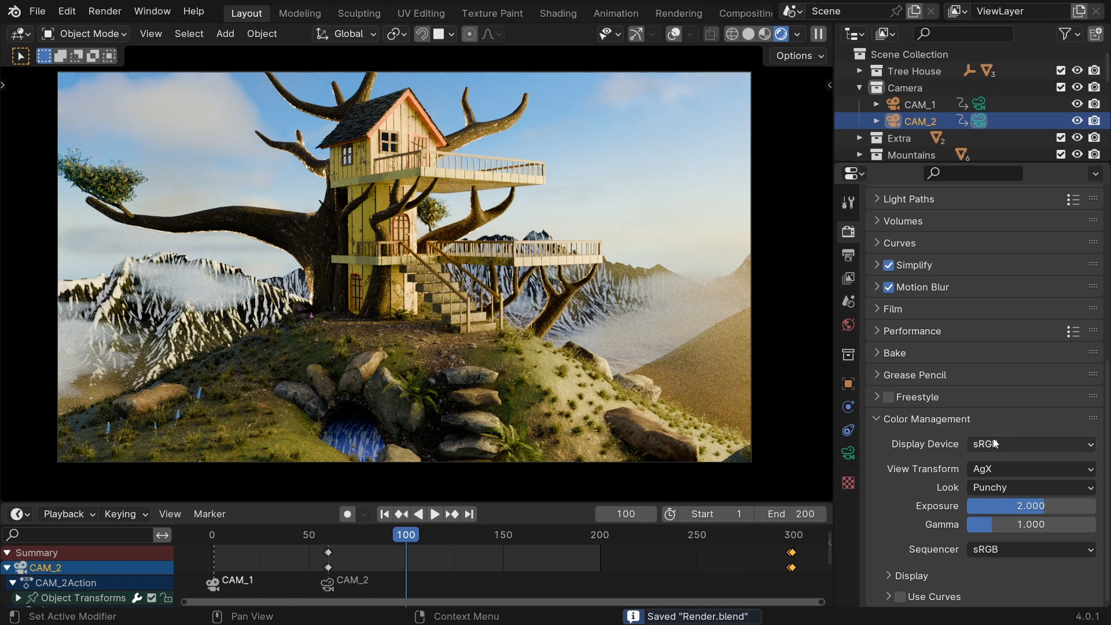
Review the output resolution, frame range and file settings, and check the output folder in the file browser without changing it.
scroll(994, 443, "up", 12)
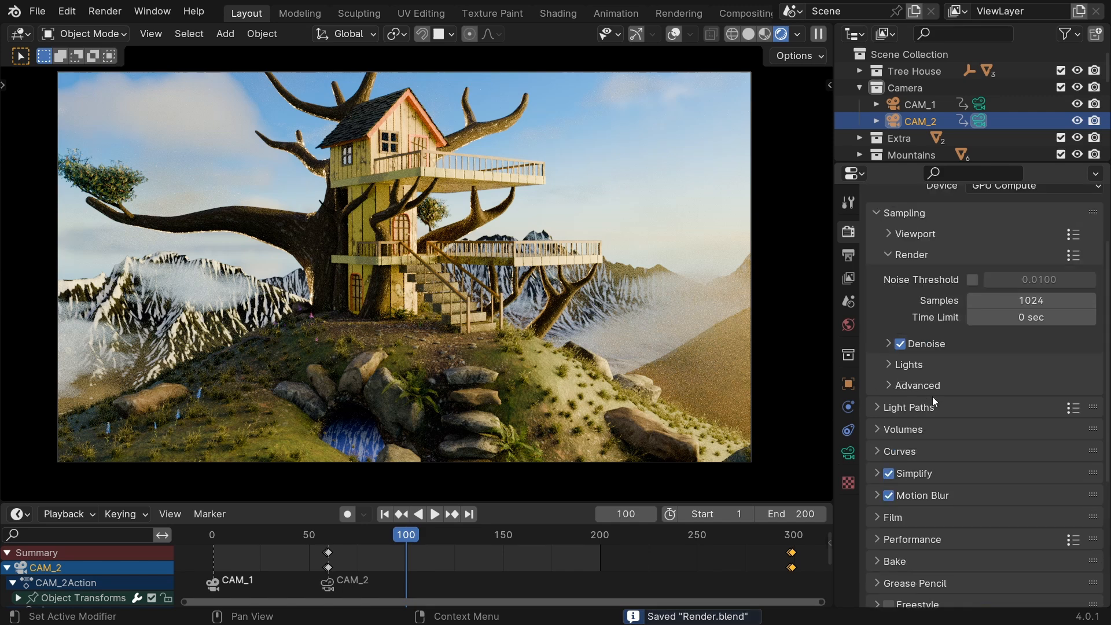
left_click(849, 257)
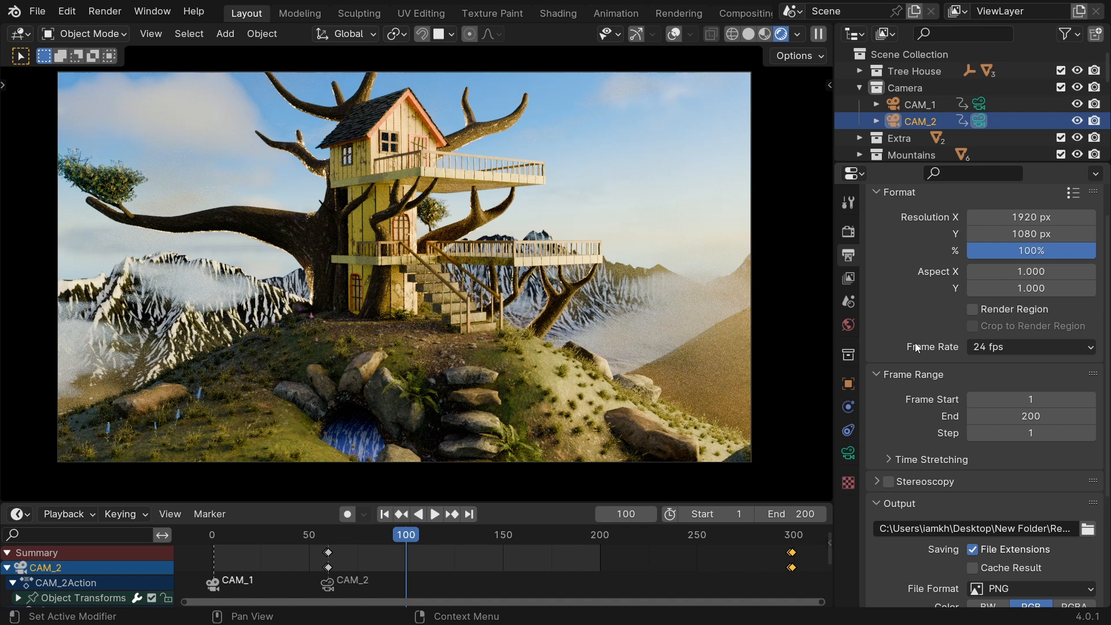
scroll(915, 342, "down", 6)
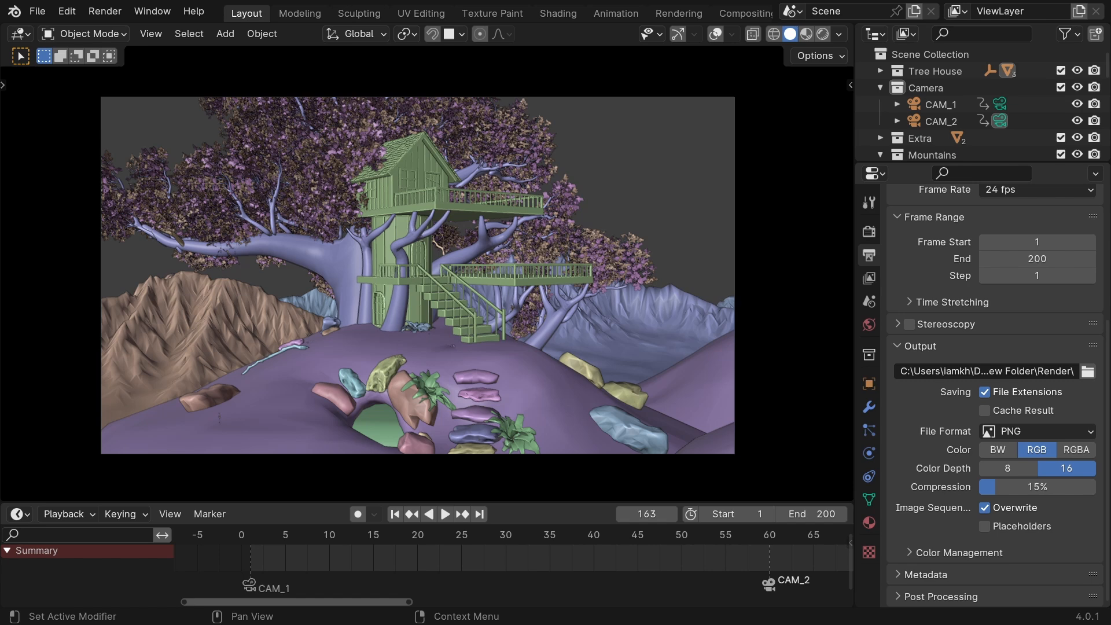
left_click(1087, 371)
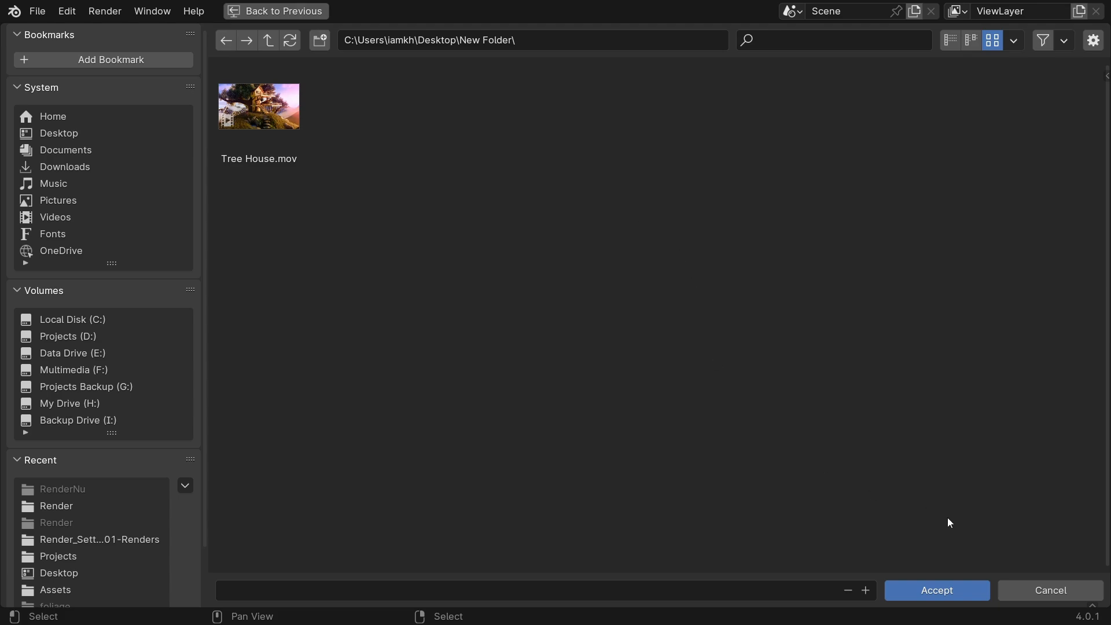
left_click(1039, 590)
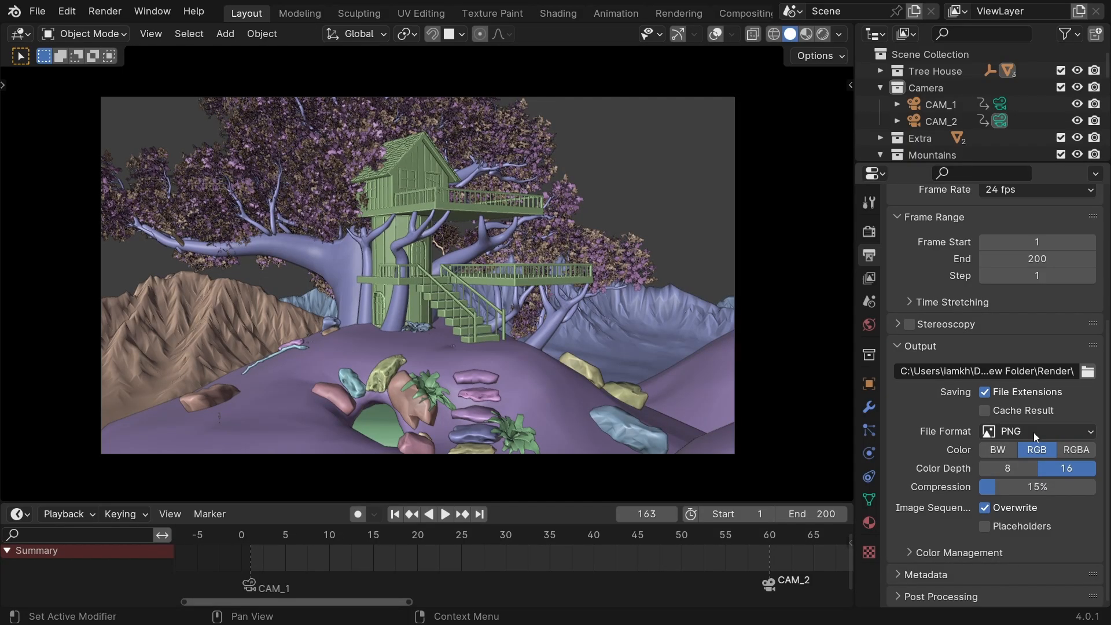
Look through the rendered PNG frames in the Render folder, and set the output file format to FFmpeg Video.
left_click(1041, 433)
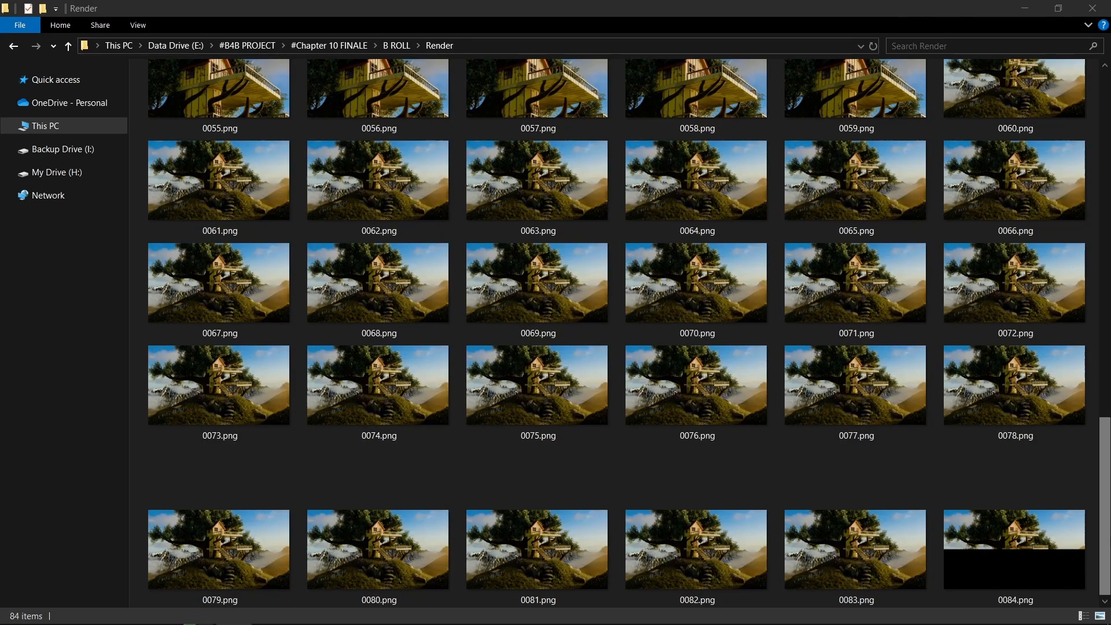
scroll(629, 332, "down", 3)
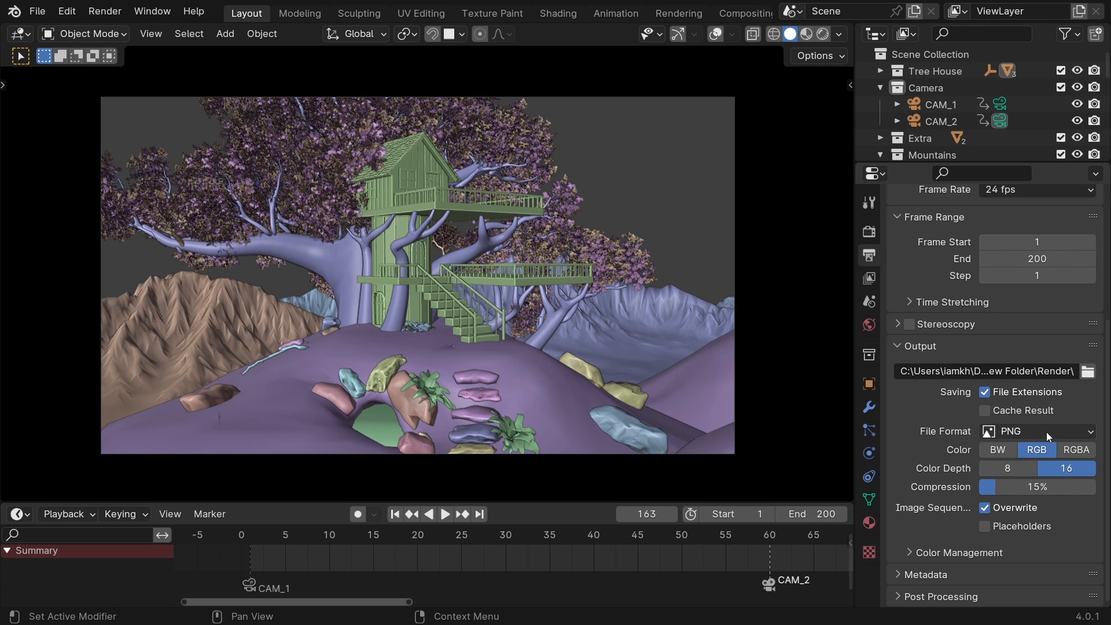
left_click(1047, 431)
left_click(1027, 512)
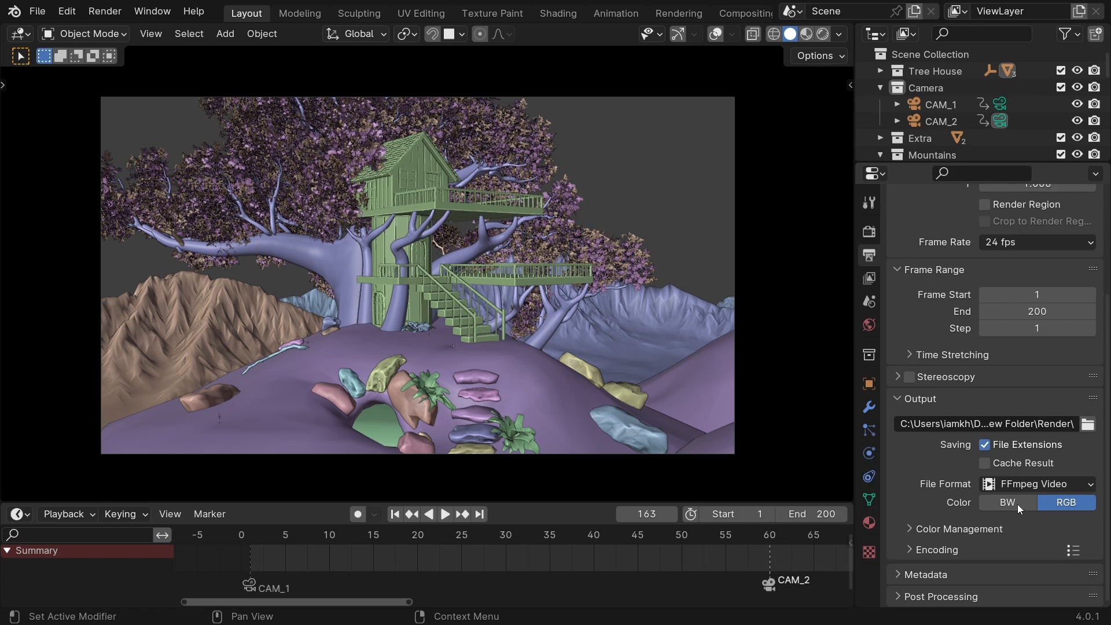
Start a viewport render of the animation from the solid-shaded CAM_1 view.
left_click(165, 36)
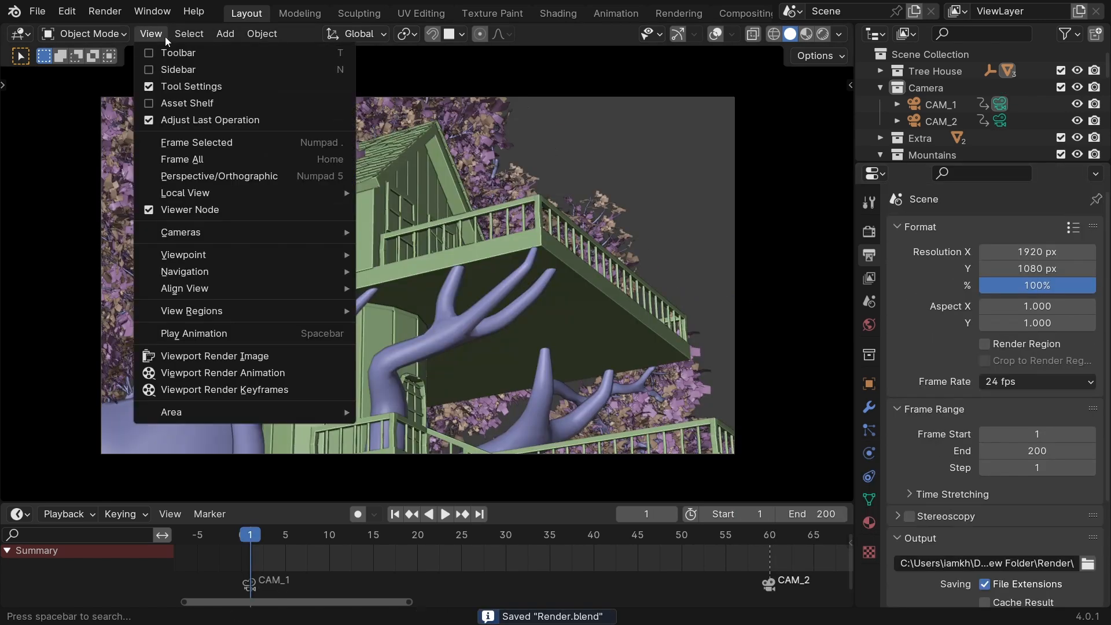
left_click(254, 372)
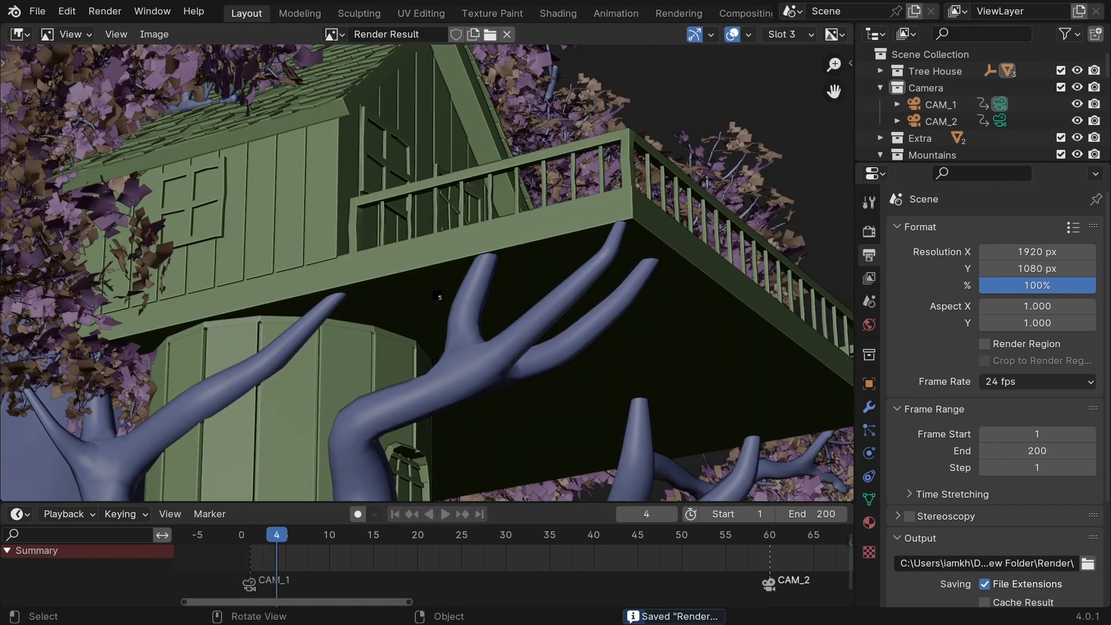
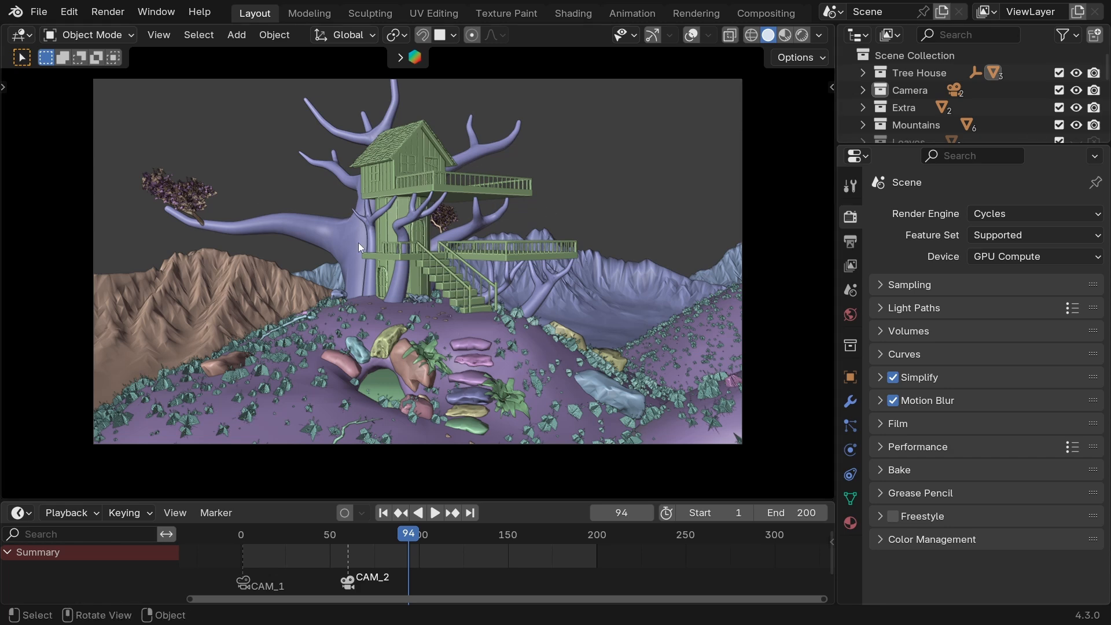
In the system preferences, try OptiX for the Cycles render devices and return to CUDA.
left_click(68, 12)
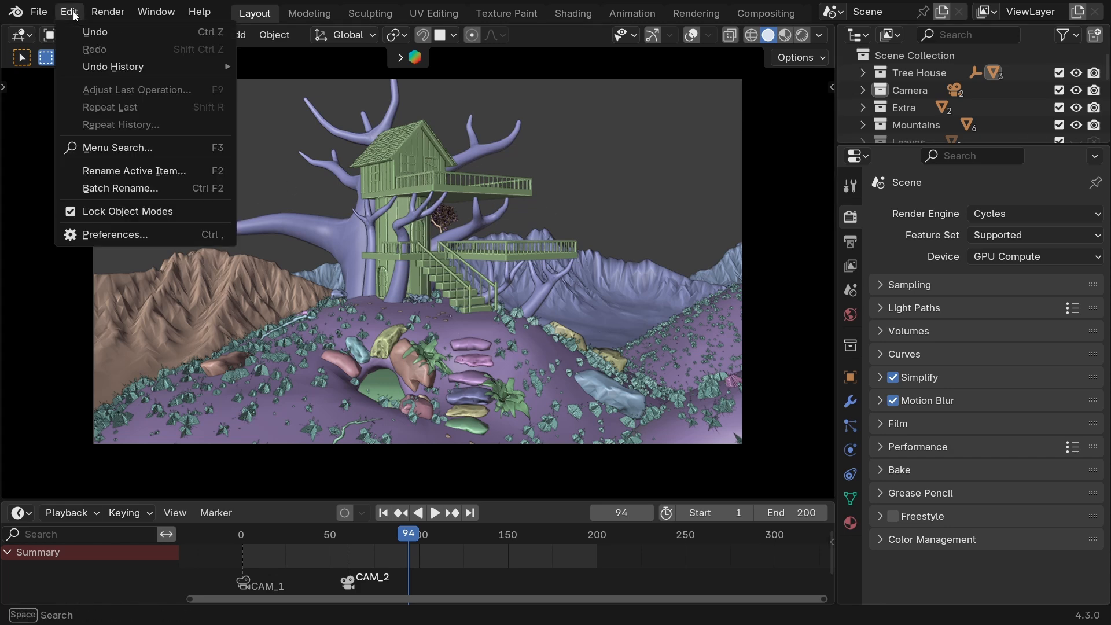
left_click(112, 234)
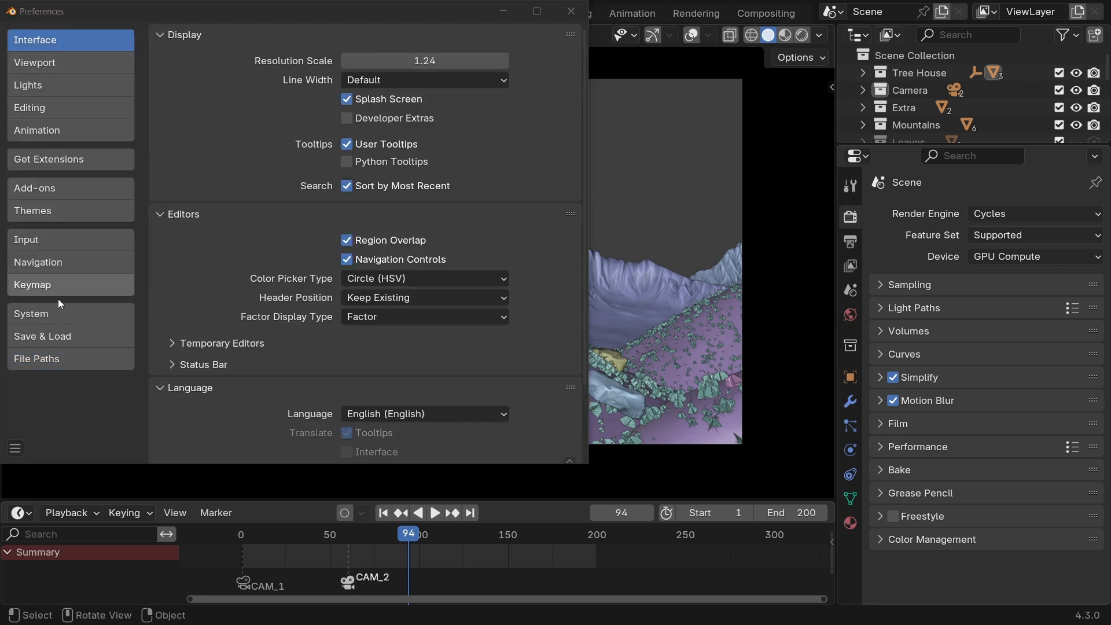
left_click(47, 312)
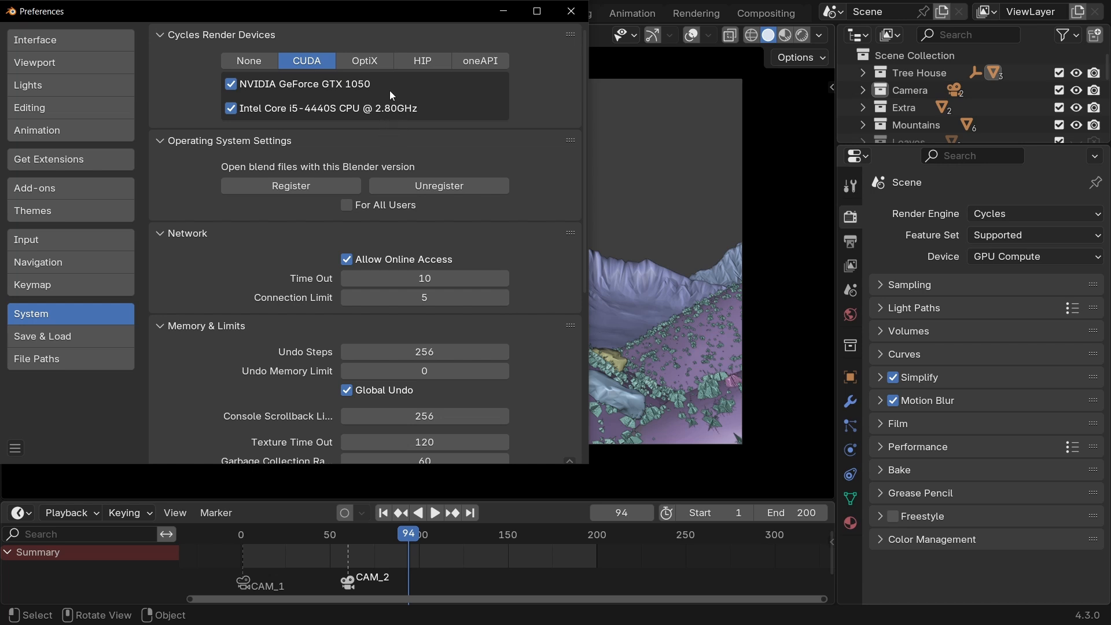
left_click(359, 58)
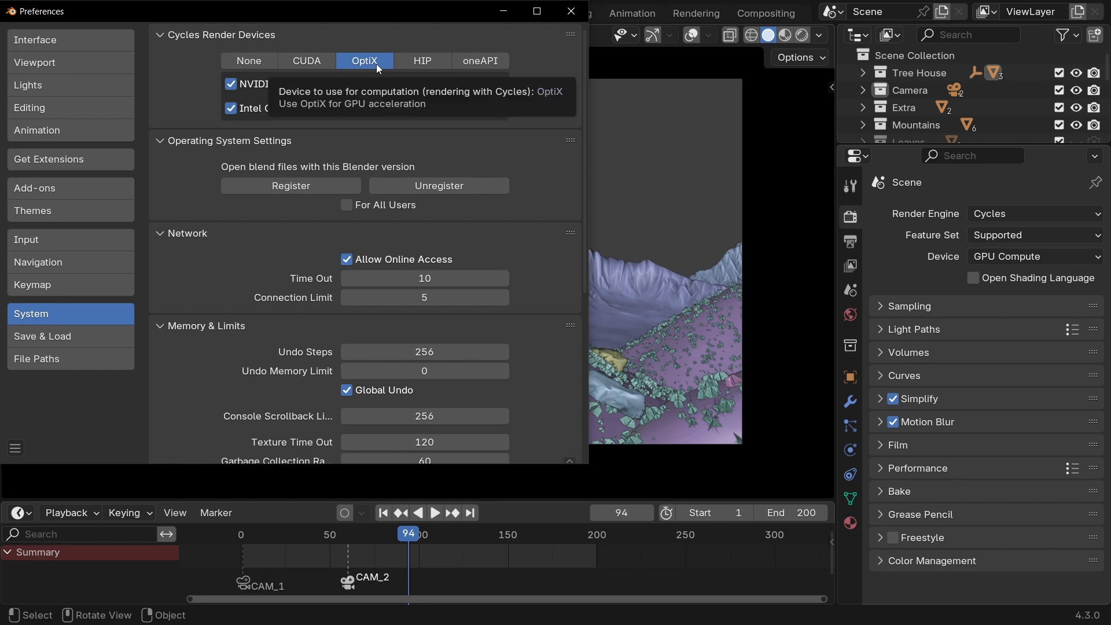
left_click(306, 60)
left_click(580, 23)
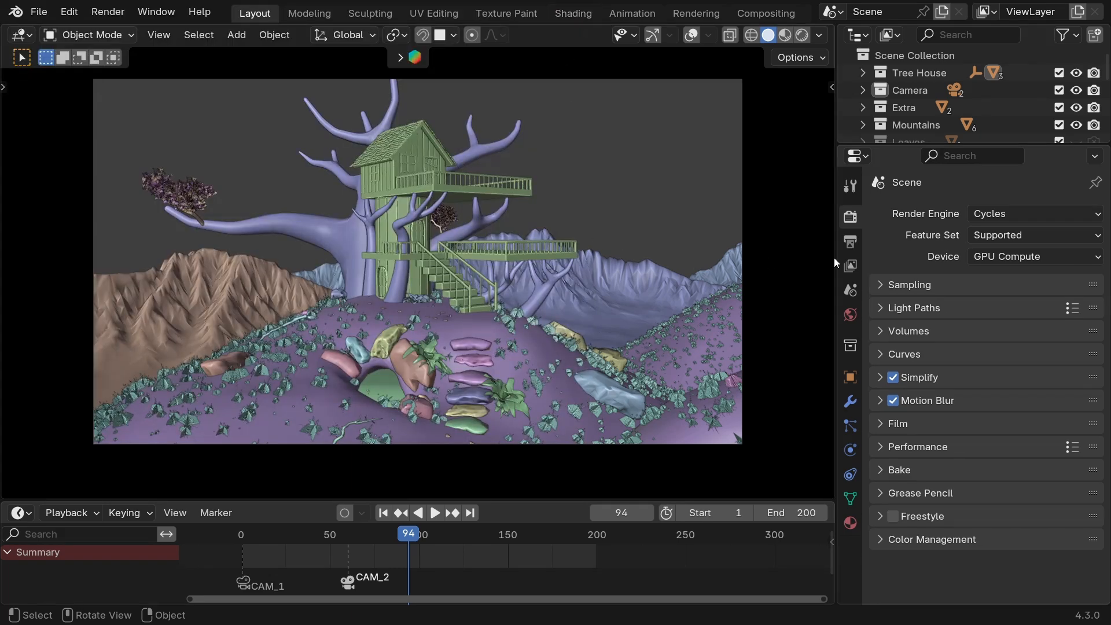
Set the render engine to Cycles and the render device to GPU Compute.
left_click(1021, 212)
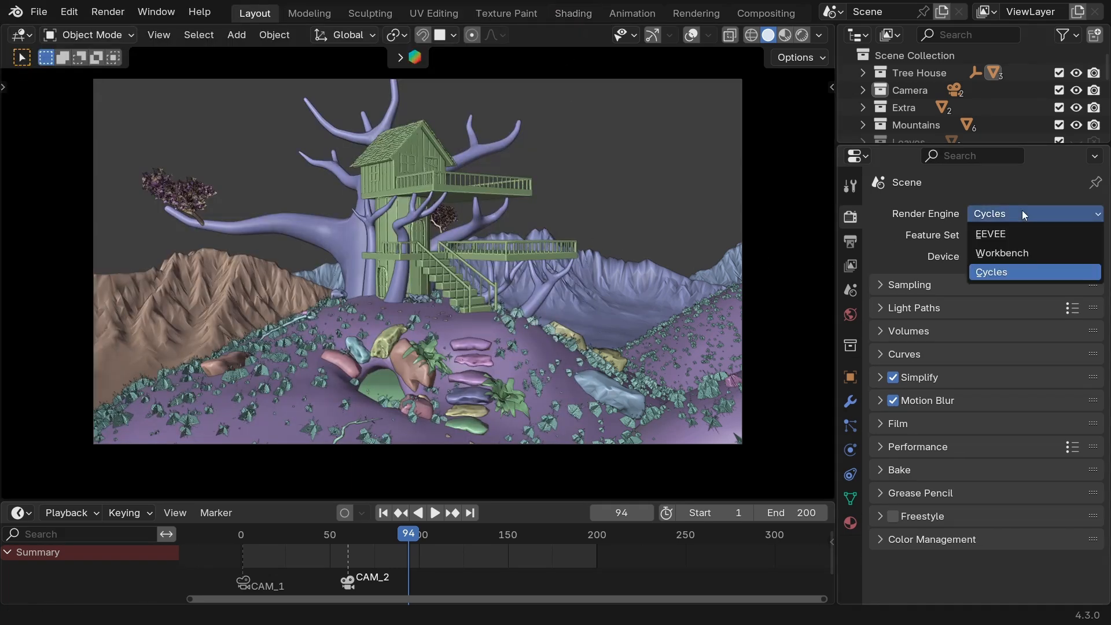
left_click(1002, 272)
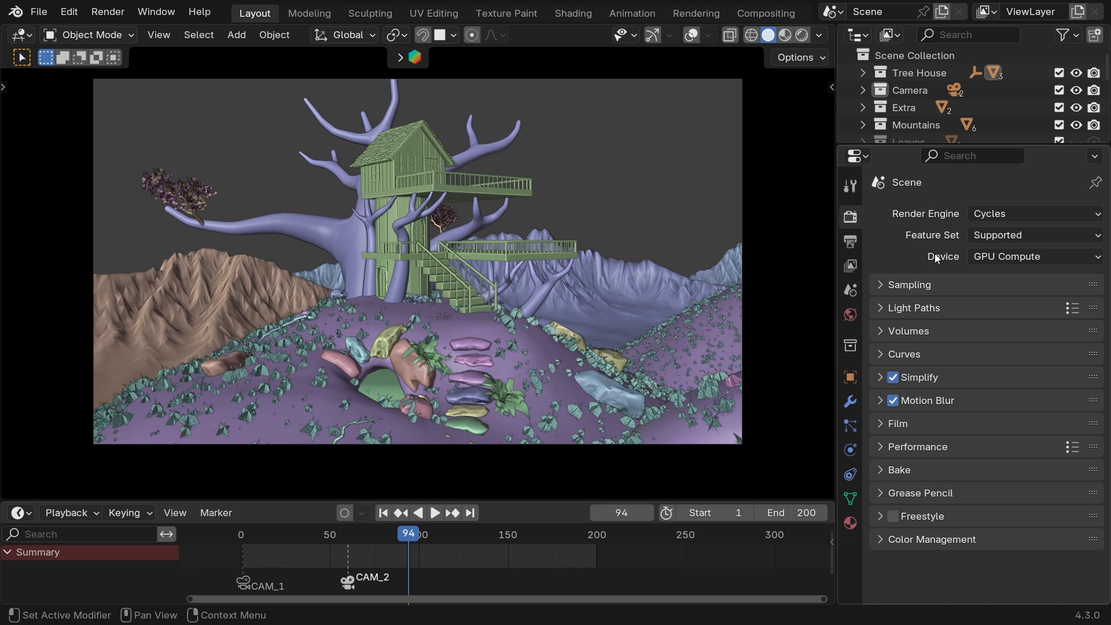
left_click(1026, 258)
left_click(1031, 296)
Choose EEVEE as the render engine in the Blender 4.1 version of the scene.
left_click(991, 214)
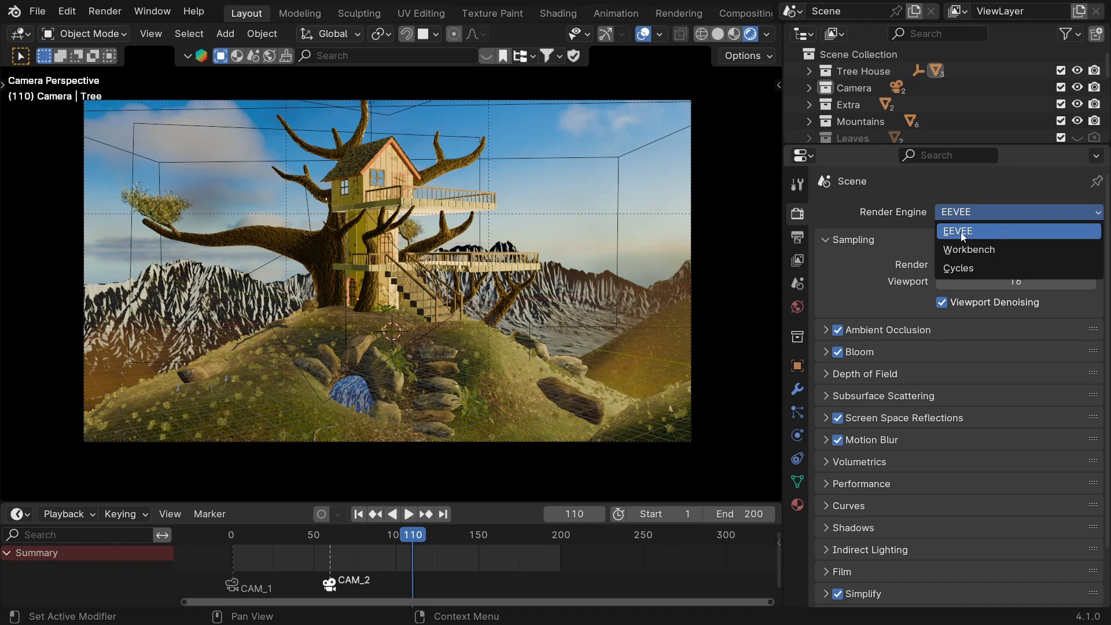
left_click(962, 232)
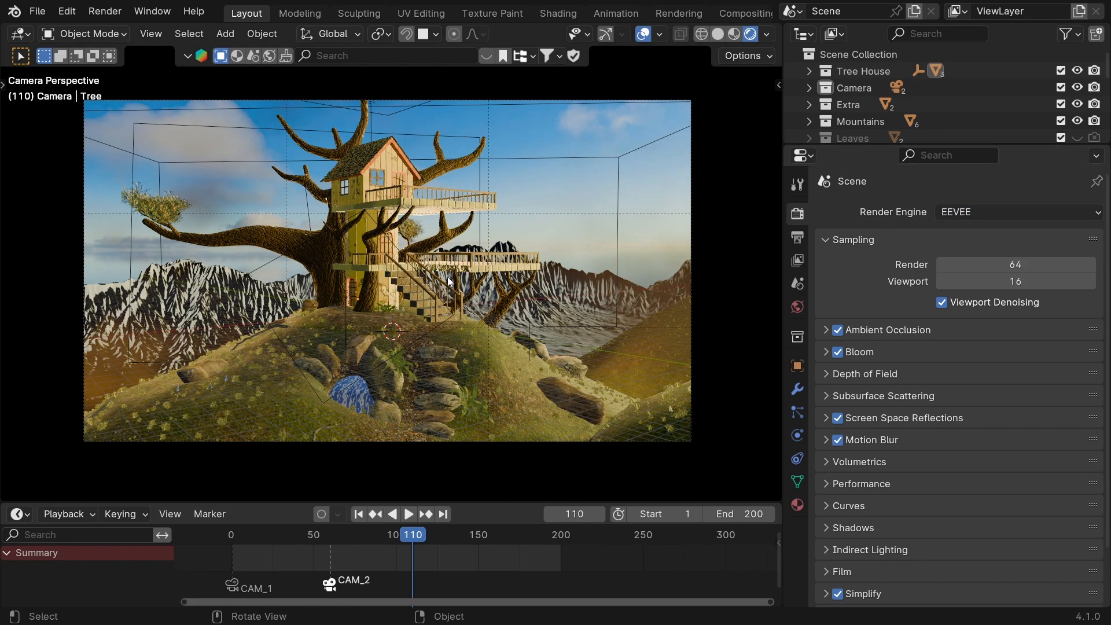
middle_click_drag(447, 277, 349, 280)
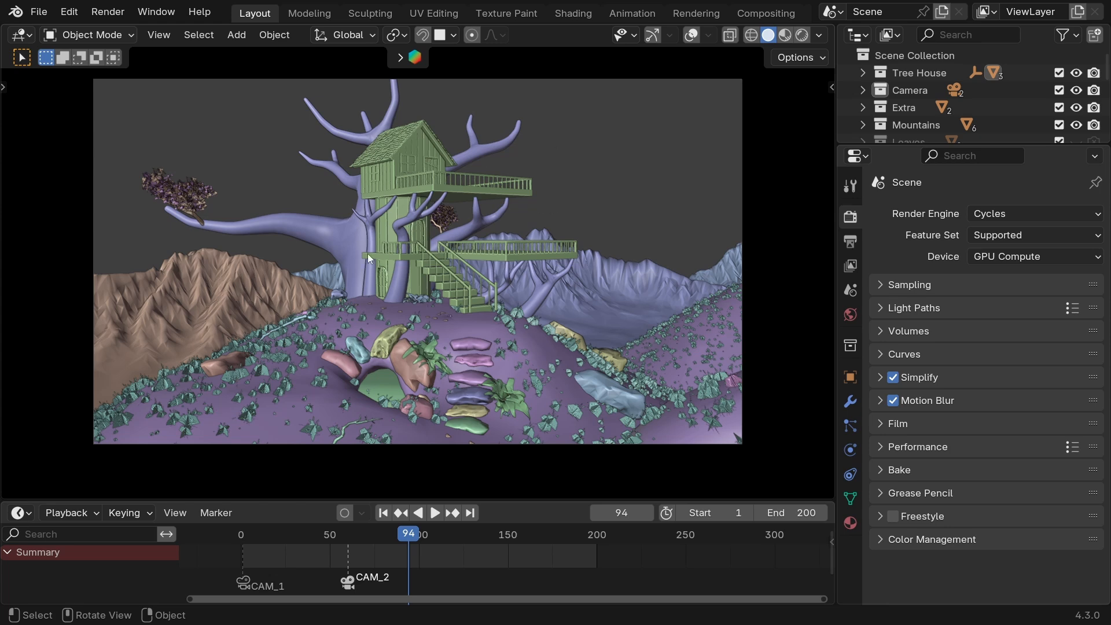
Render frame 94 as a still image in the Cycles scene.
left_click(106, 16)
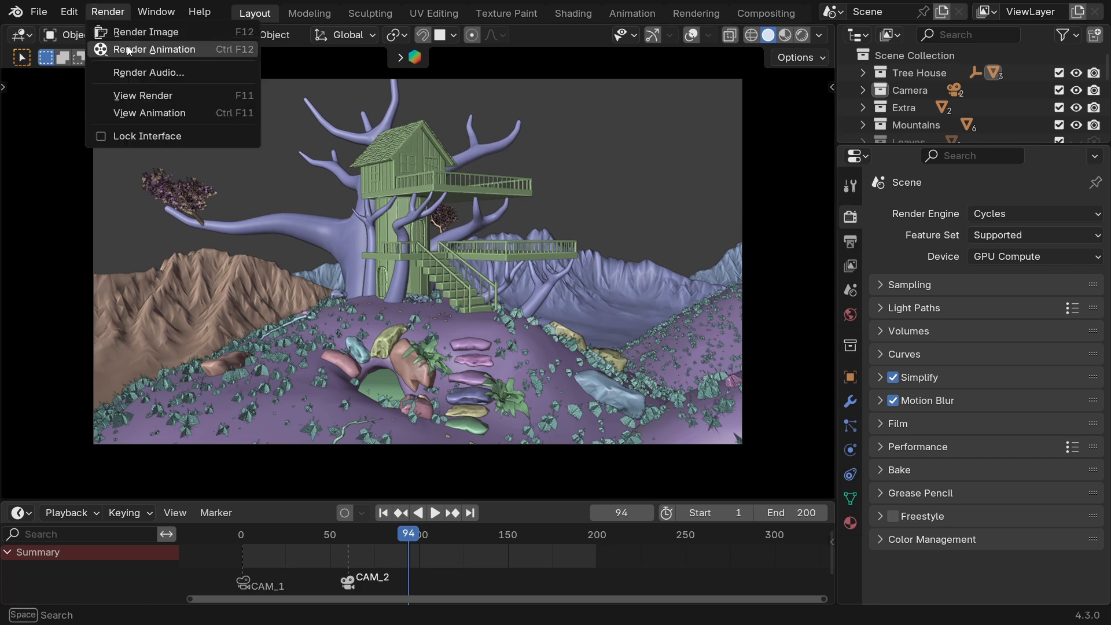
left_click(165, 37)
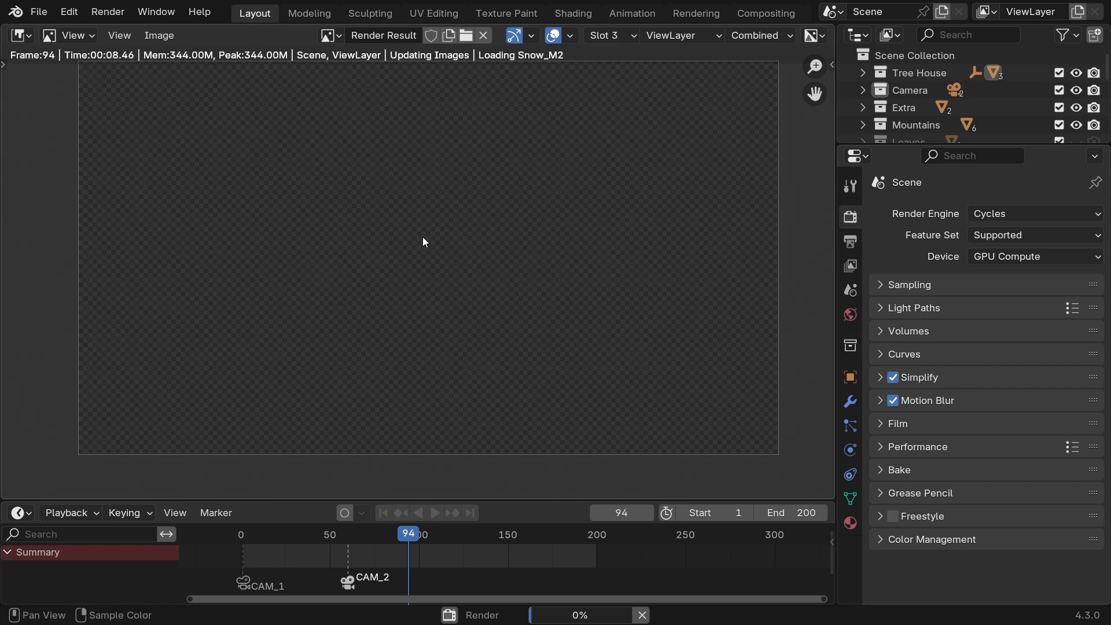
mouse_move(434, 218)
middle_mouse_down()
mouse_move(419, 220)
mouse_move(421, 230)
middle_mouse_up()
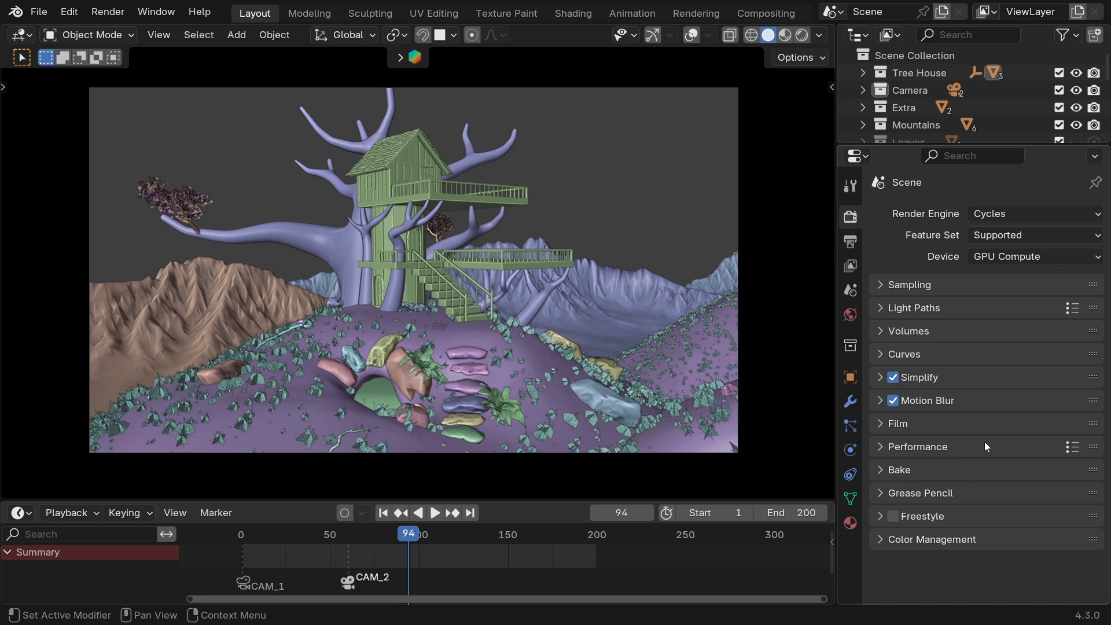
Set the render Texture Limit under Simplify to 2048 after trying 8192.
left_click(879, 377)
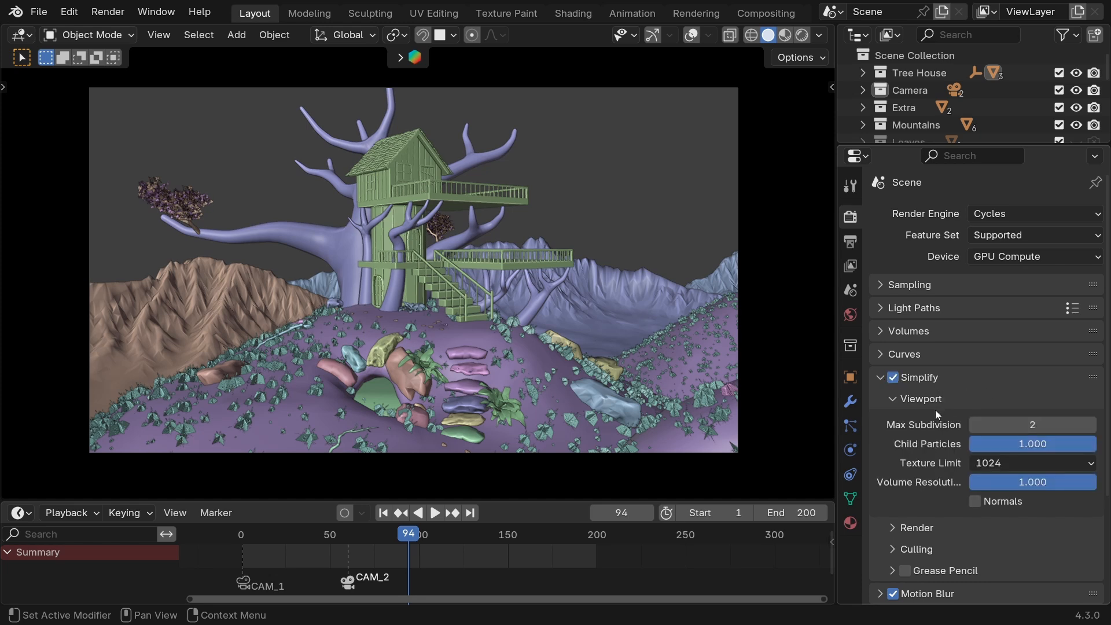
scroll(924, 423, "down", 1)
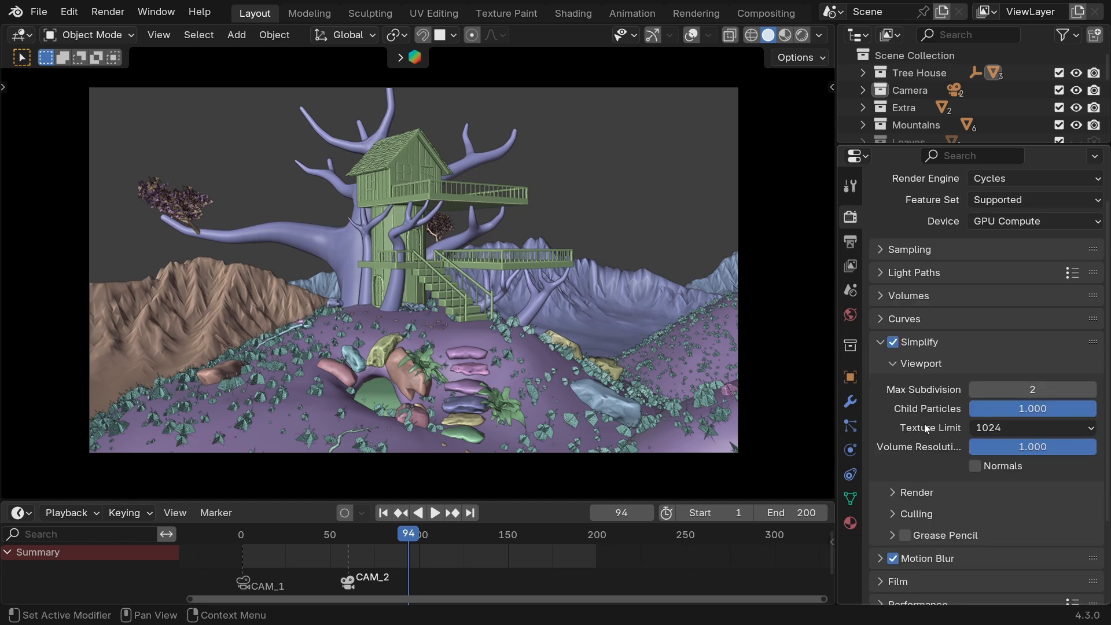
left_click(902, 366)
left_click(893, 389)
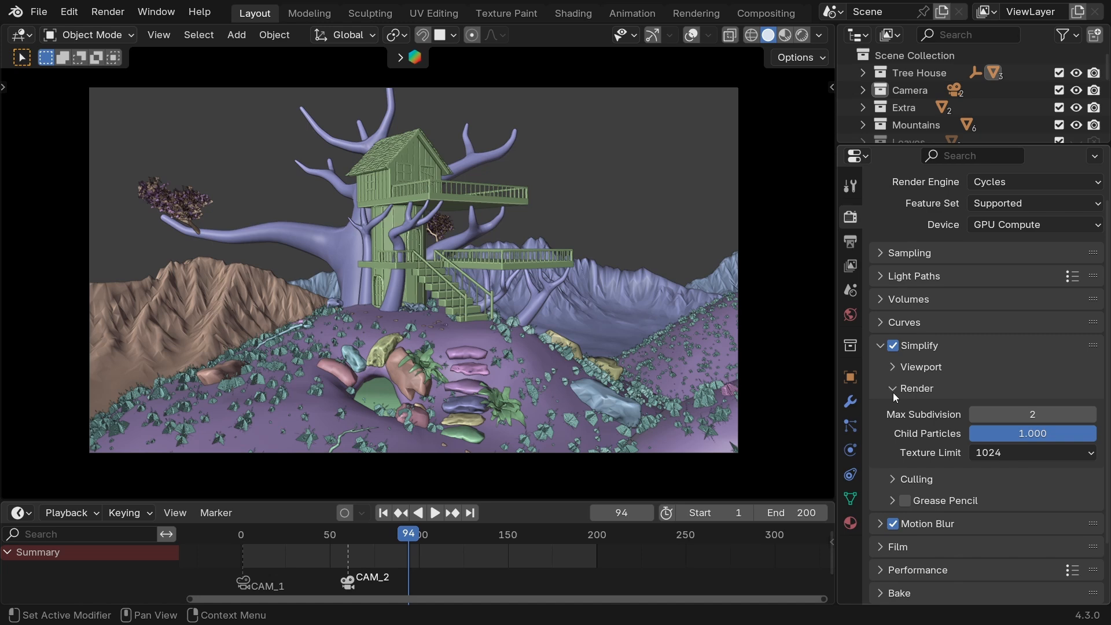
left_click(890, 367)
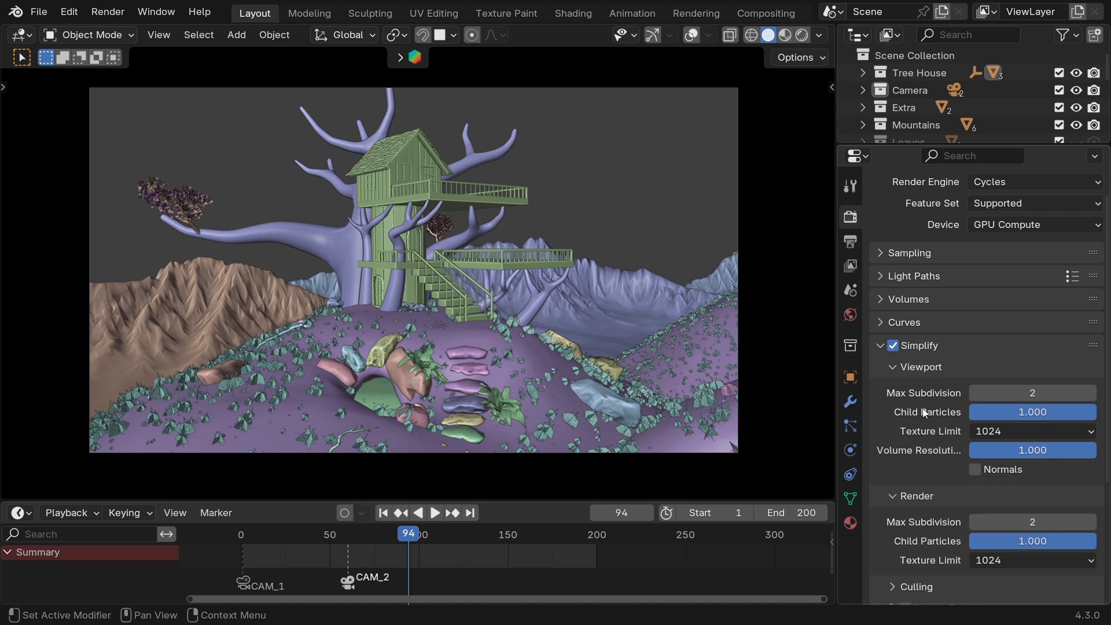
left_click(892, 370)
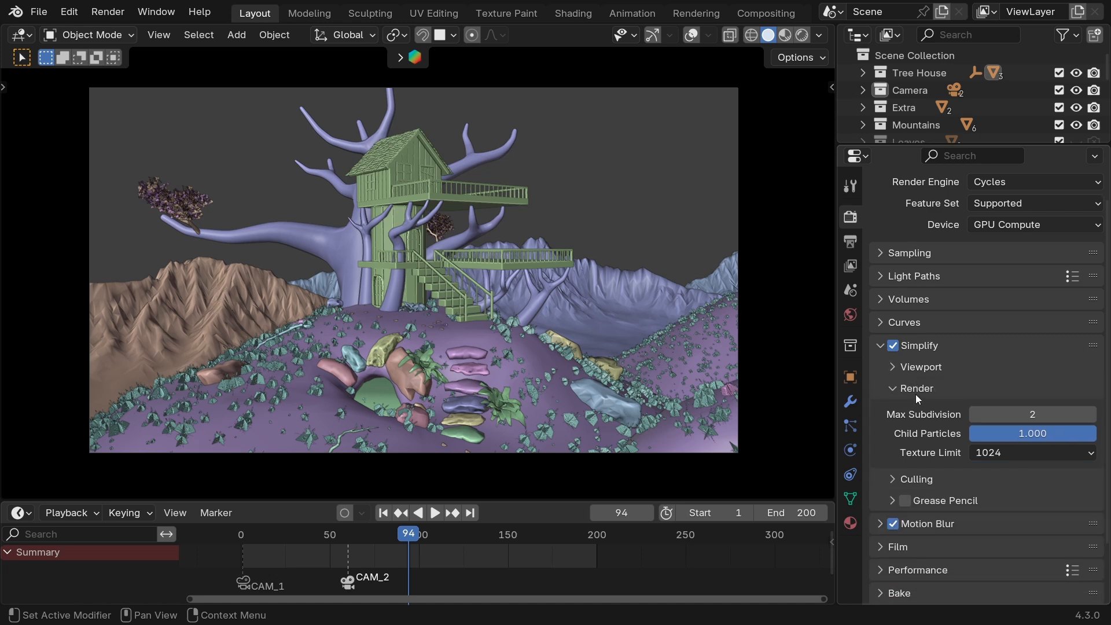
scroll(932, 415, "down", 2)
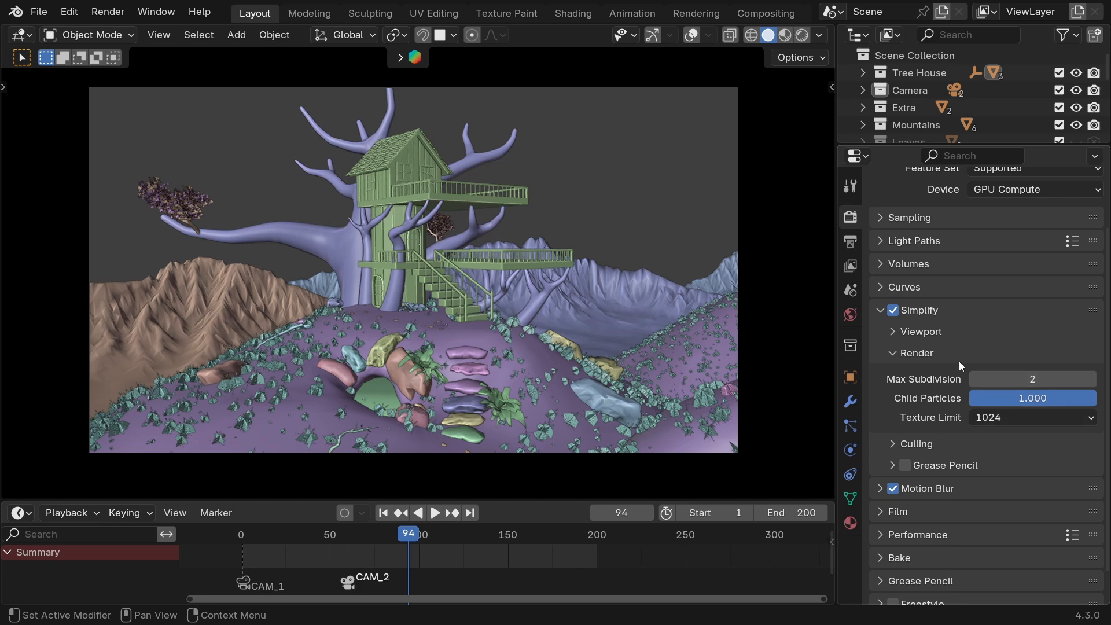
scroll(907, 425, "down", 2)
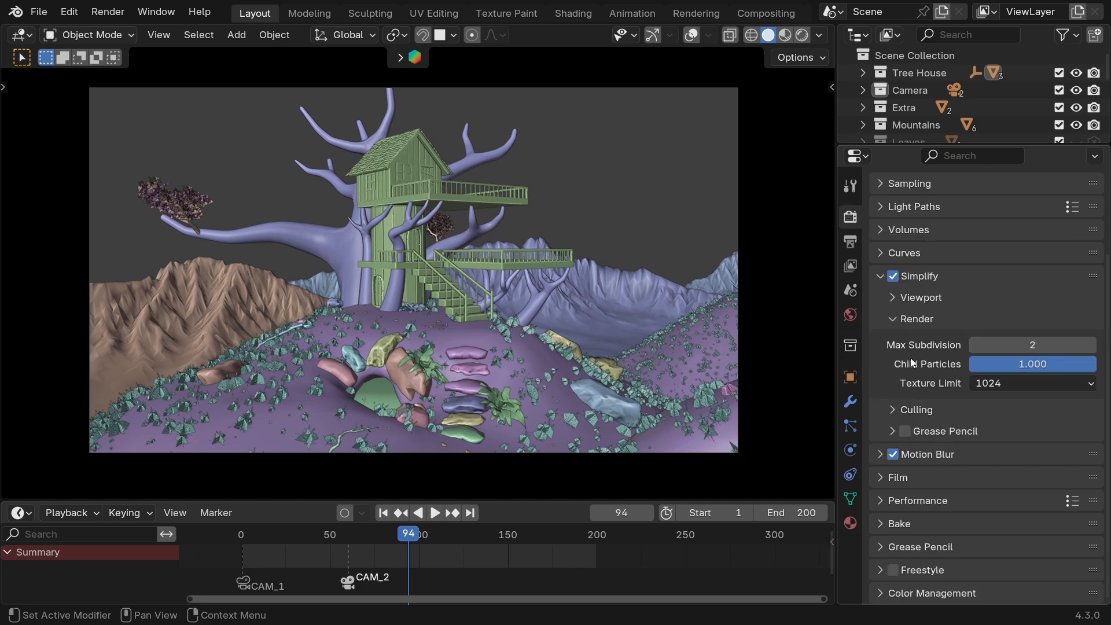
left_click(1003, 384)
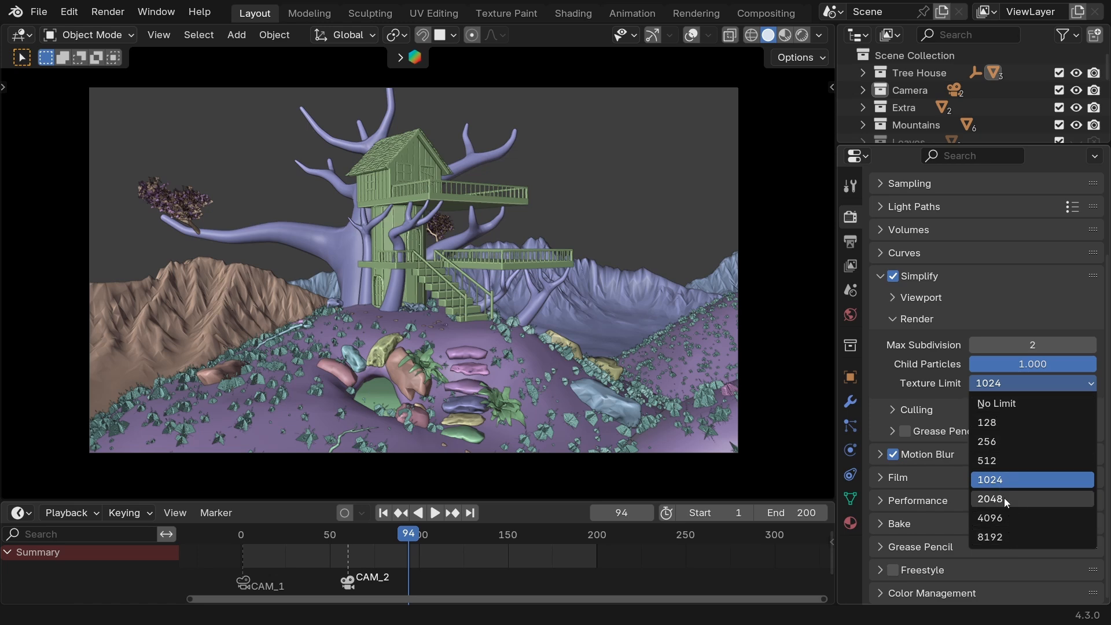
left_click(1003, 536)
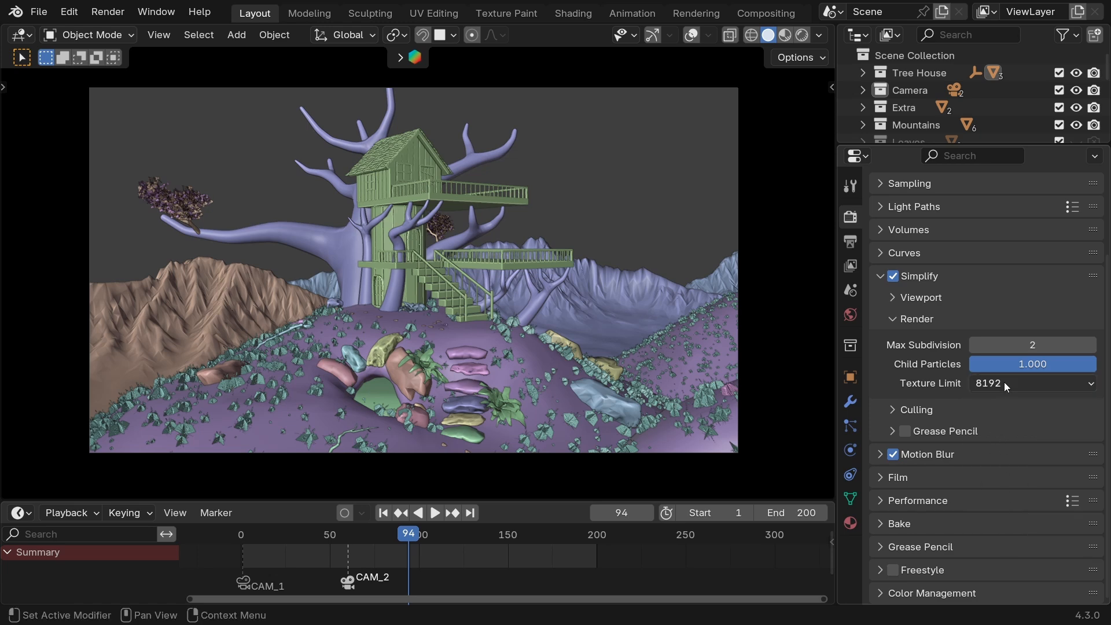
left_click(1025, 382)
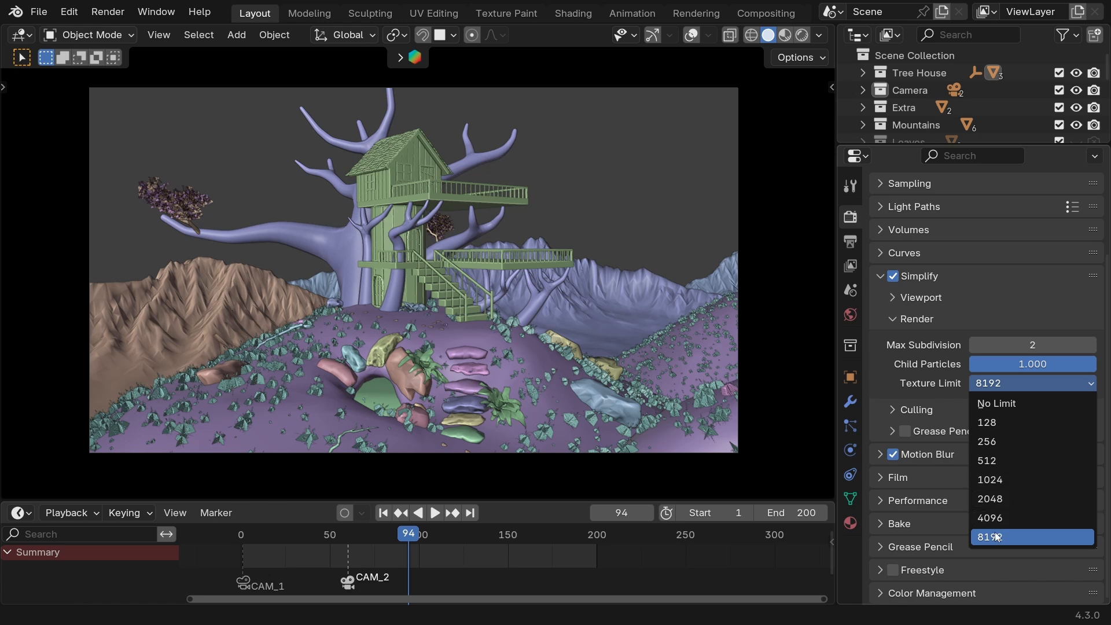
left_click(1002, 501)
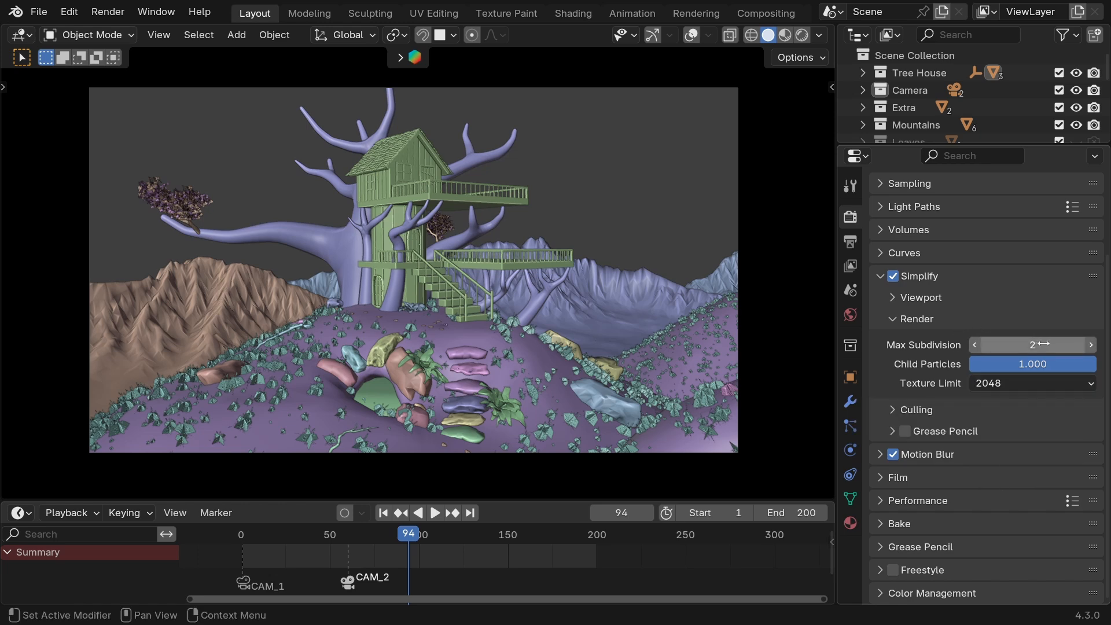
Try changing the render Max Subdivision under Simplify and set it back to 2.
left_click_drag(1043, 344, 1081, 343)
left_click_drag(999, 353, 1016, 346)
left_click(1016, 346)
type("2")
key("Return")
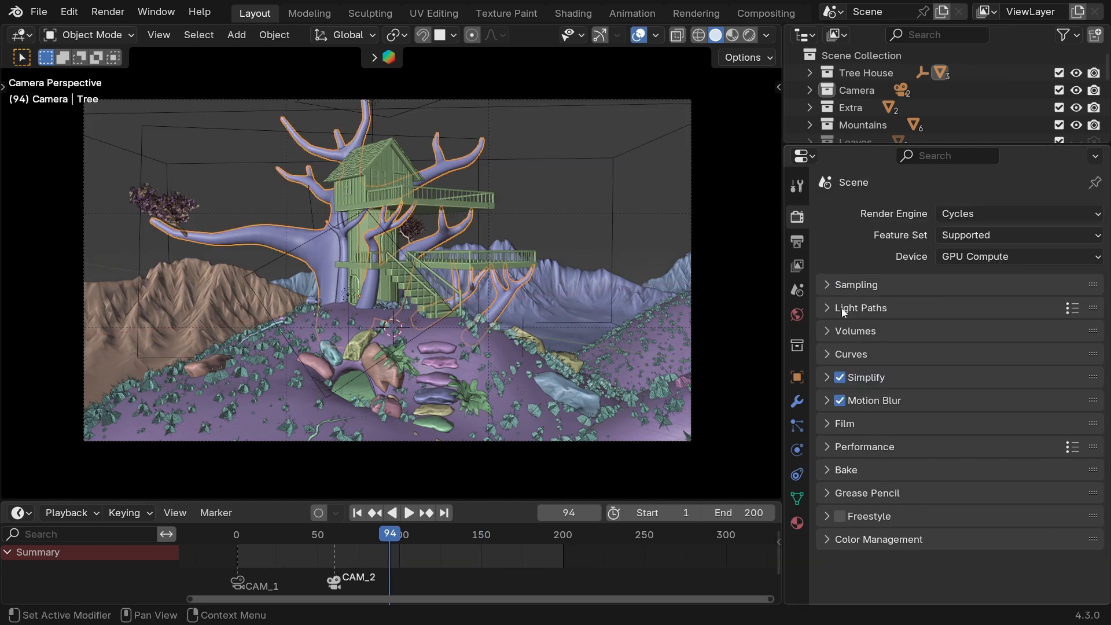
Try 7 as the Transparent max bounces in Light Paths with the rendered grass viewed up close.
left_click(830, 309)
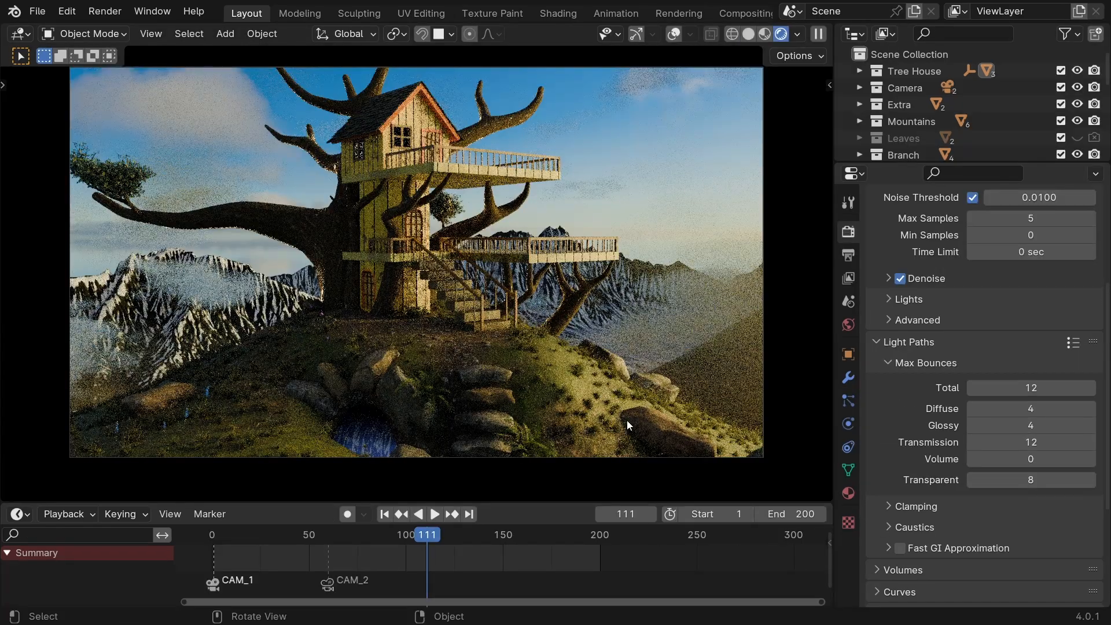
scroll(626, 420, "up", 2)
middle_click_drag(626, 420, 411, 286, "shift")
scroll(412, 287, "up", 10)
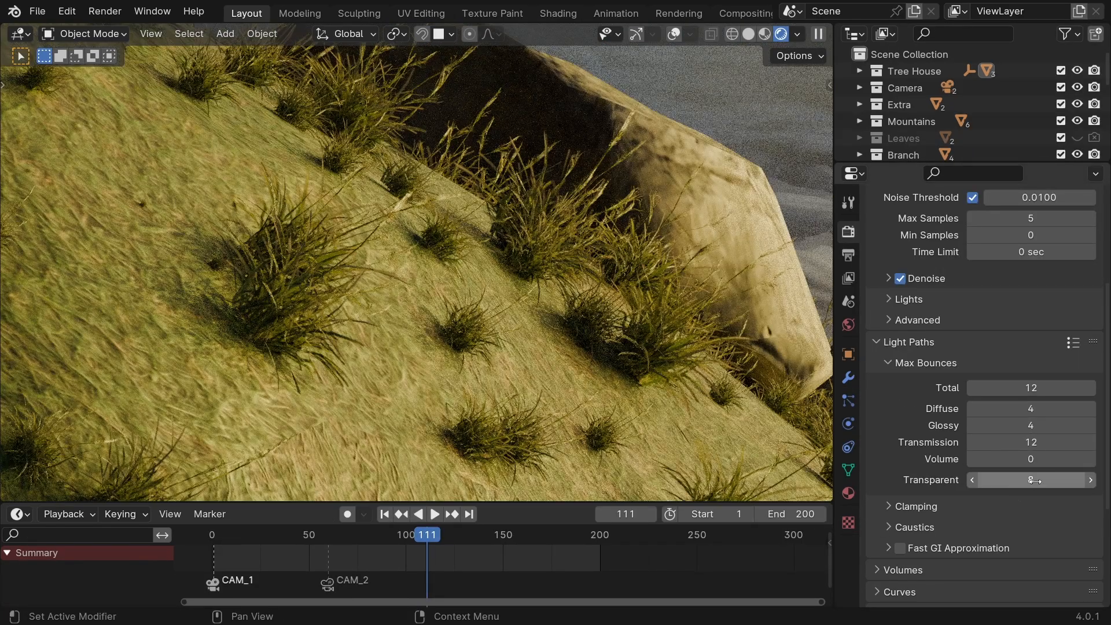
left_click_drag(1034, 481, 995, 480)
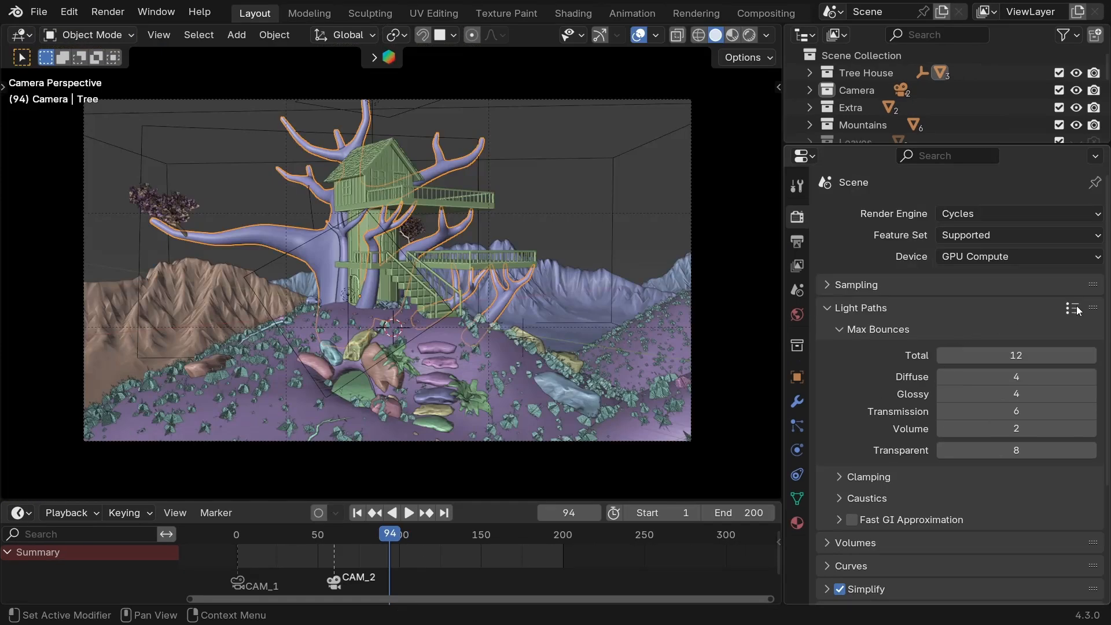
Apply the Fast Global Illumination preset to the Light Paths settings.
left_click(1074, 309)
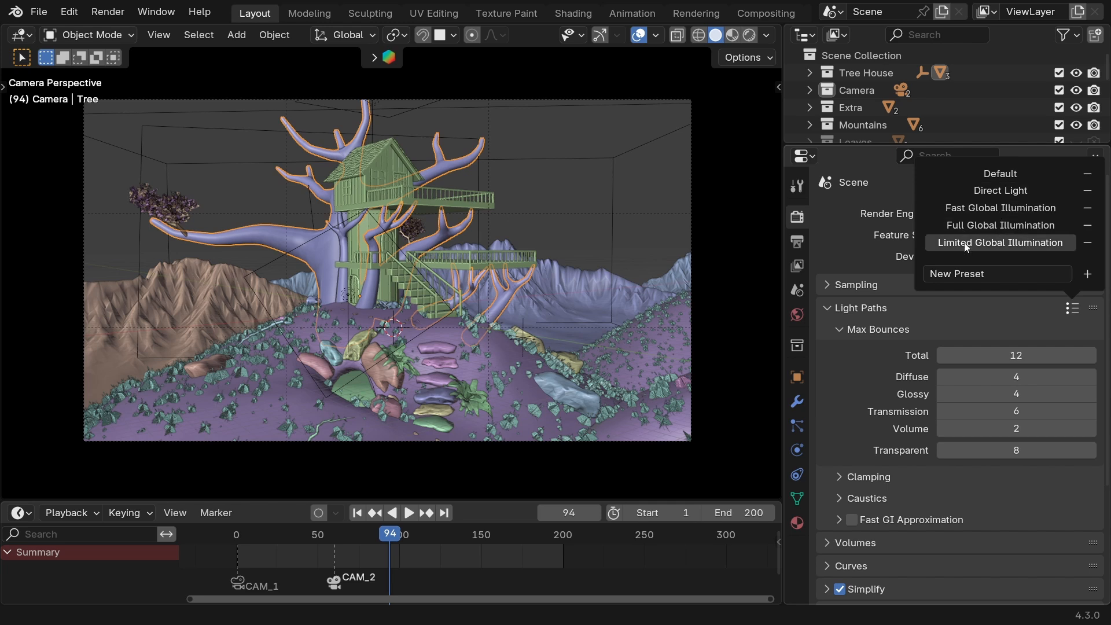
left_click(974, 211)
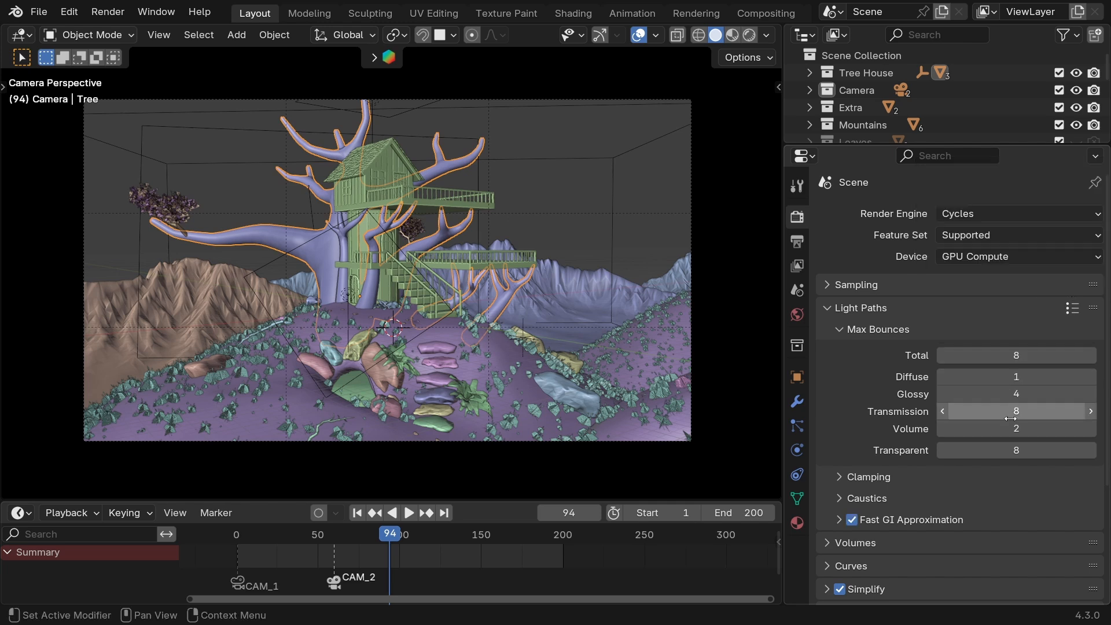
Look over the render and Culling options of Simplify and collapse them.
scroll(852, 441, "down", 5)
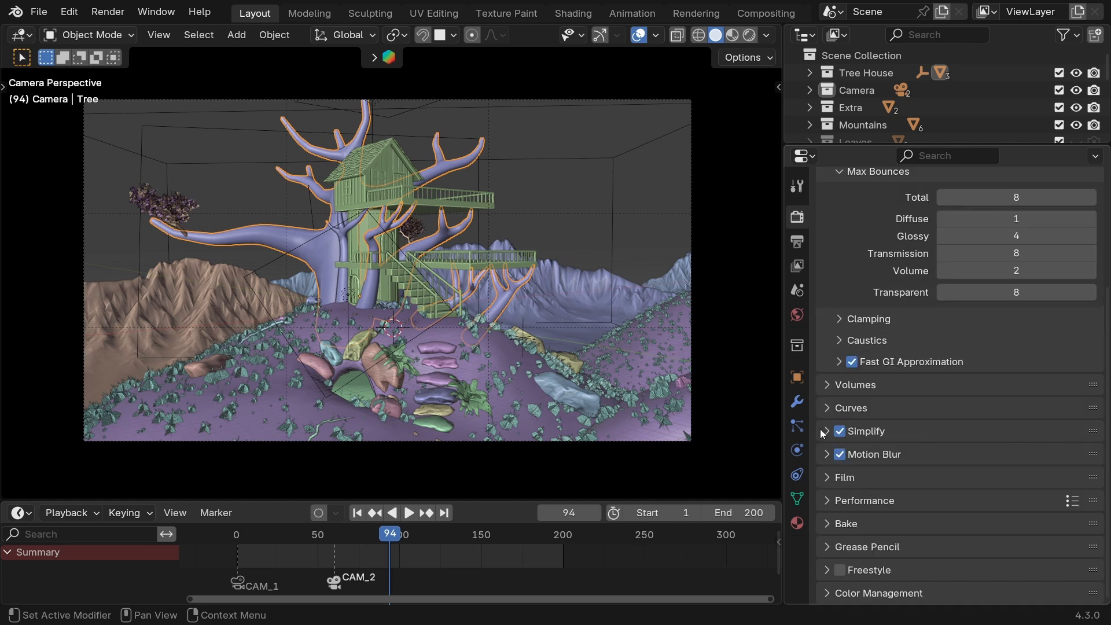
left_click(821, 428)
scroll(846, 480, "down", 3)
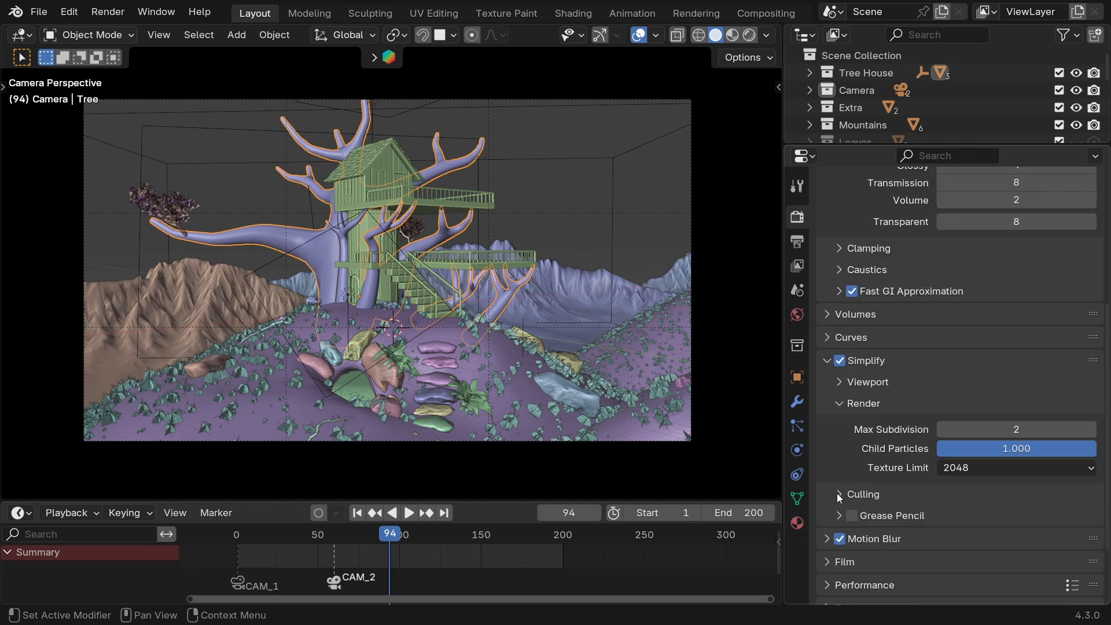
left_click(838, 495)
left_click(835, 494)
left_click(836, 403)
left_click(827, 360)
Review the Motion Blur settings, toggle the effect off and back on, and collapse them.
left_click(831, 453)
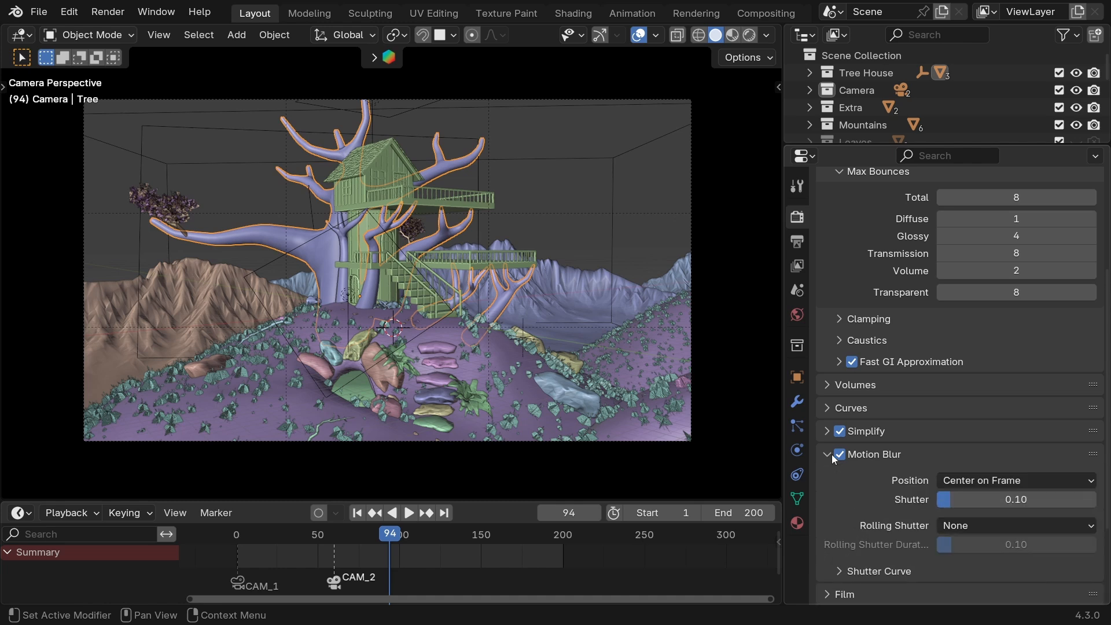
left_click(840, 454)
left_click(840, 454)
scroll(838, 494, "down", 3)
scroll(868, 432, "down", 2)
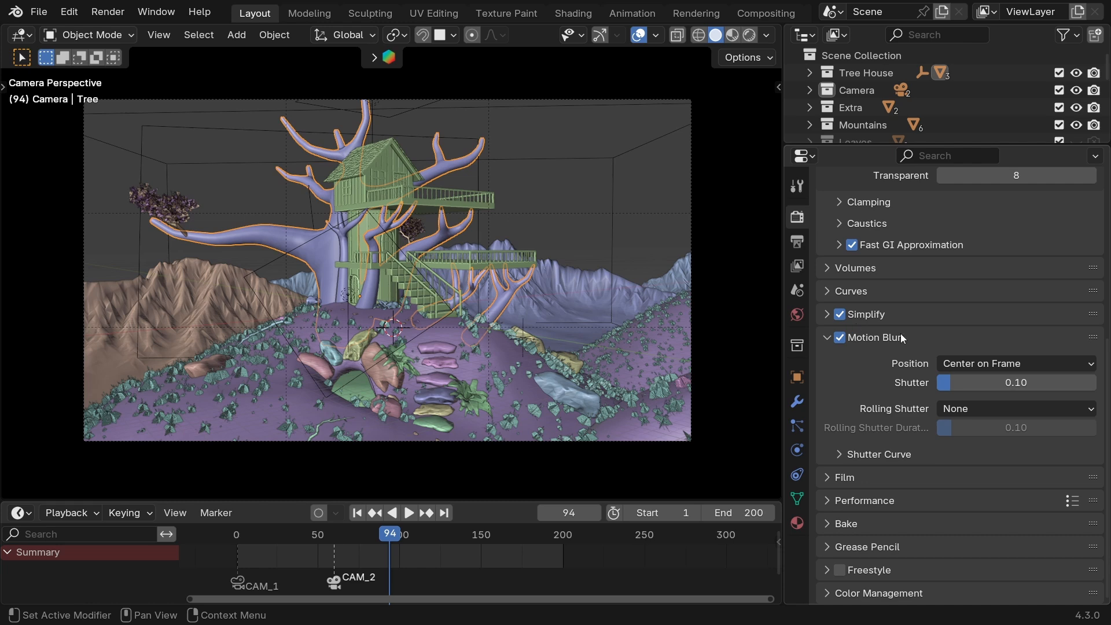
left_click(867, 340)
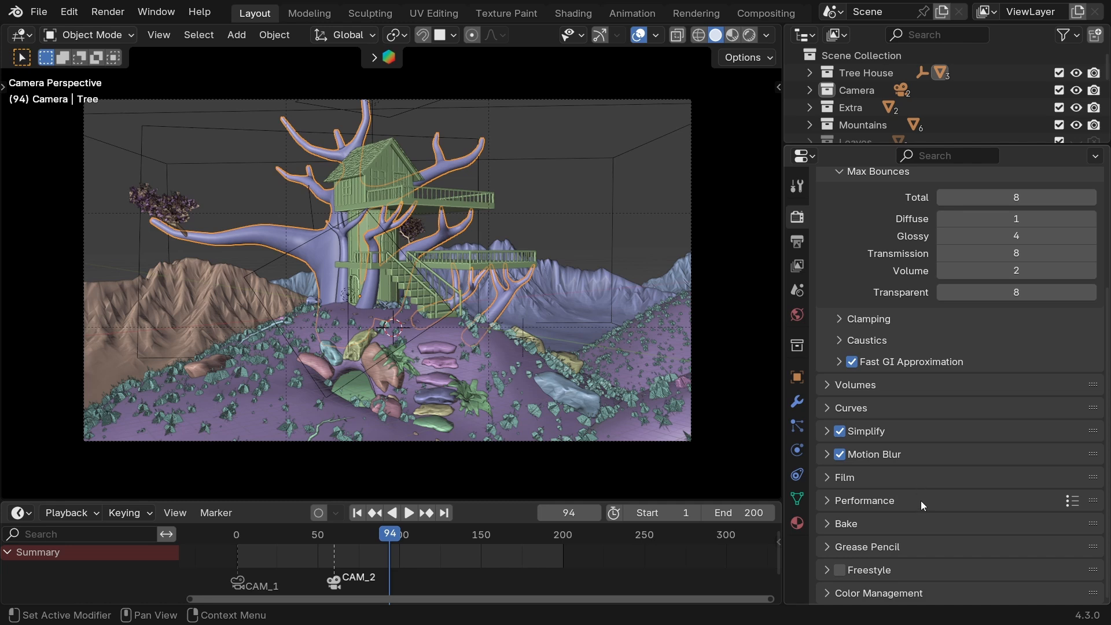
Collapse Light Paths, check the viewport settings of Sampling and expand its render settings.
scroll(877, 495, "up", 4)
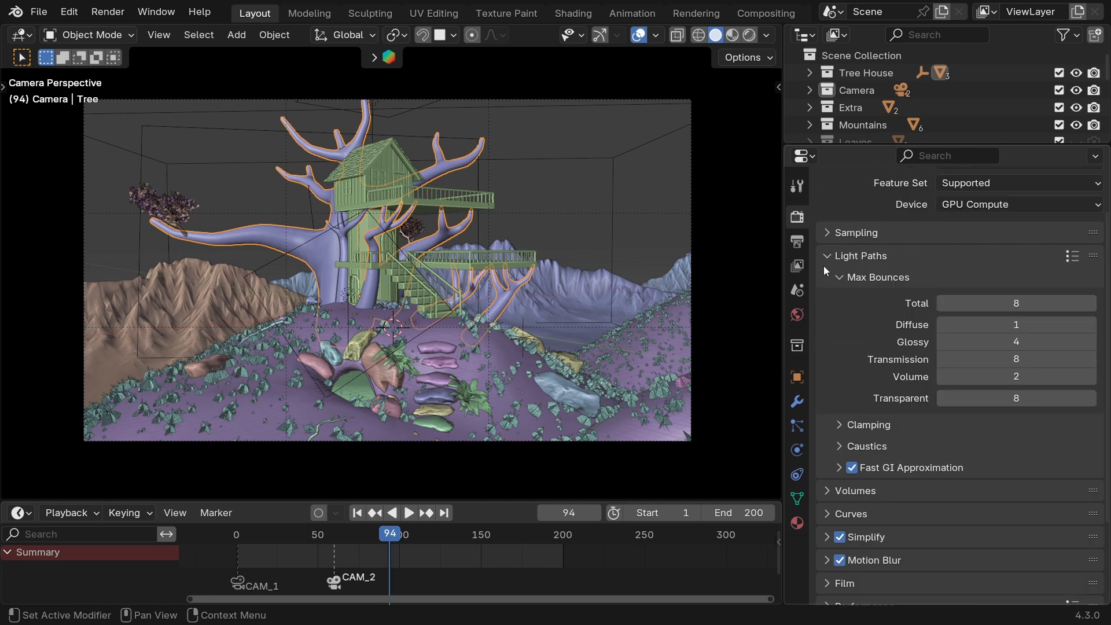
left_click(824, 262)
left_click(833, 289)
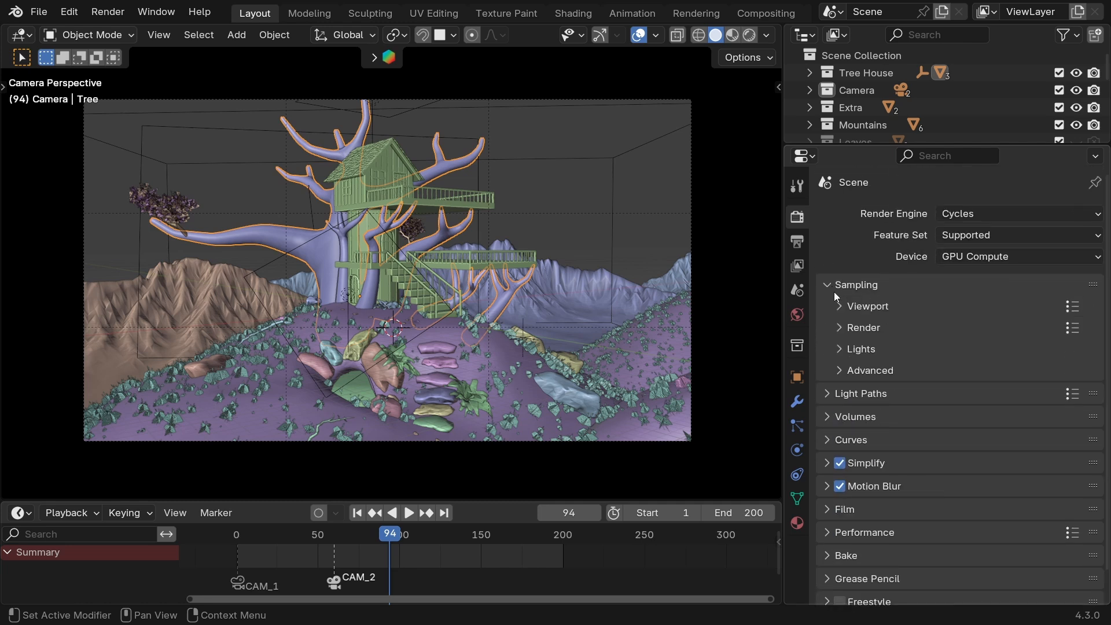
left_click(833, 305)
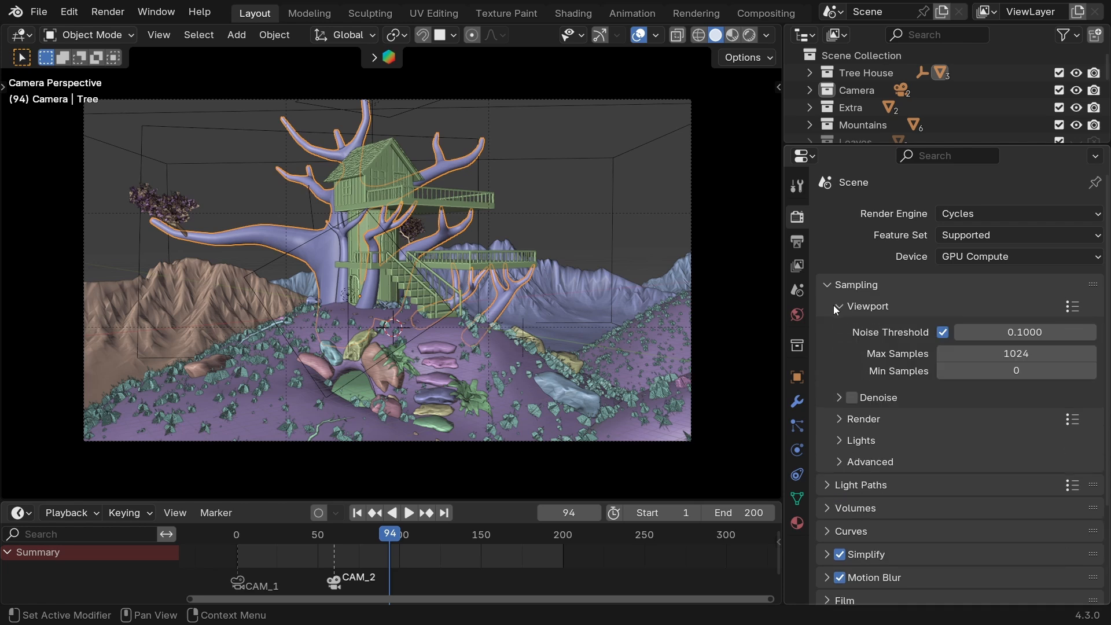
left_click(833, 306)
left_click(839, 328)
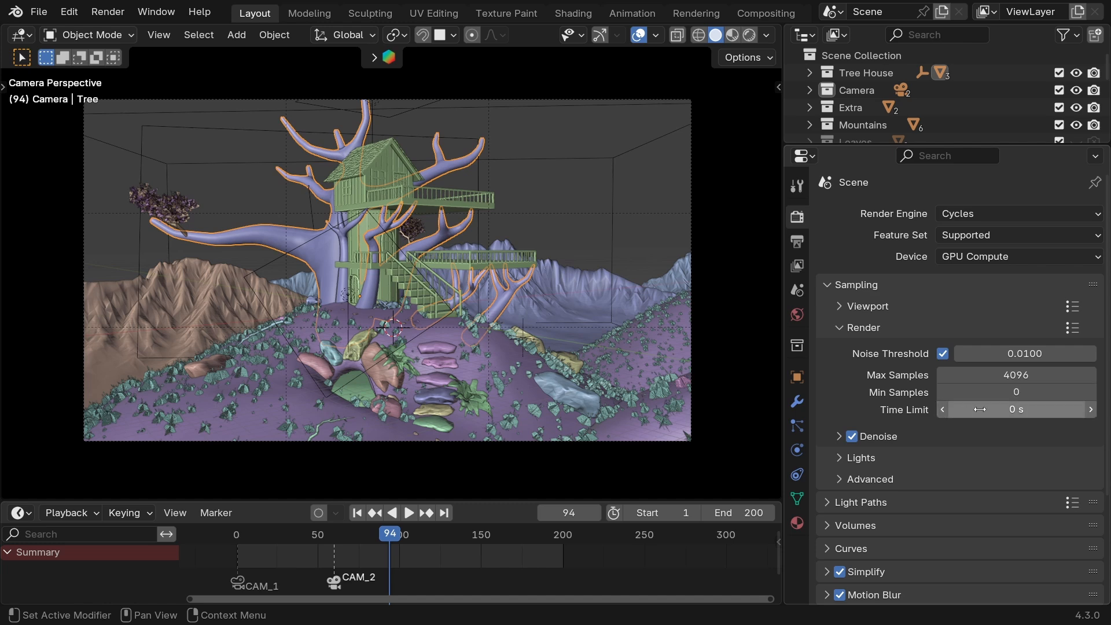
Try a 15 min Time Limit for render sampling and set it back to 0.
left_click(998, 409)
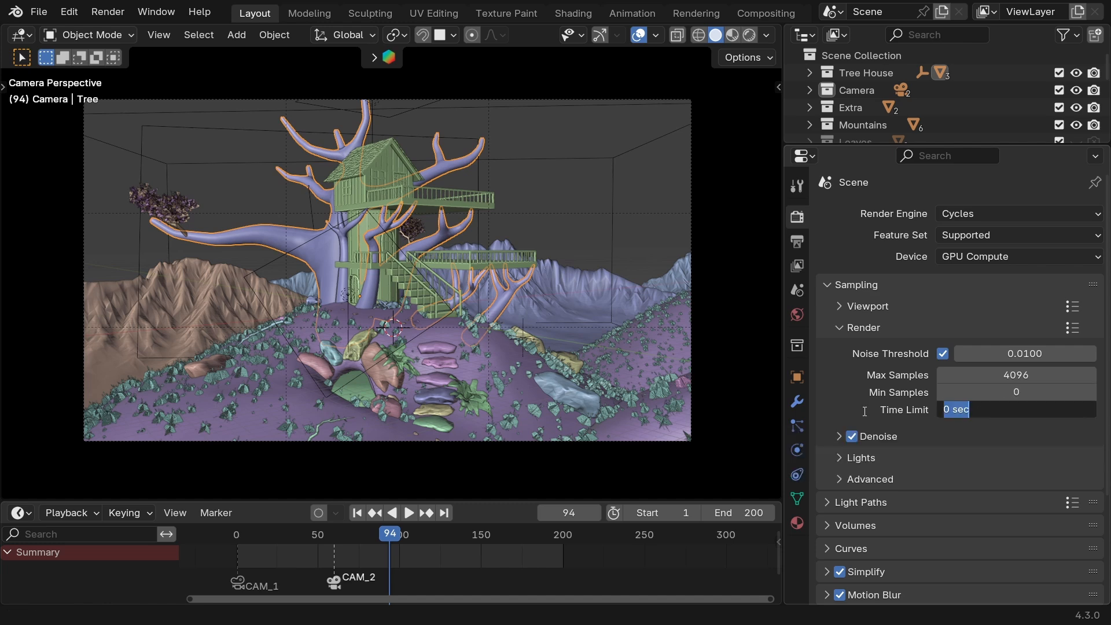
type("15min")
key("Return")
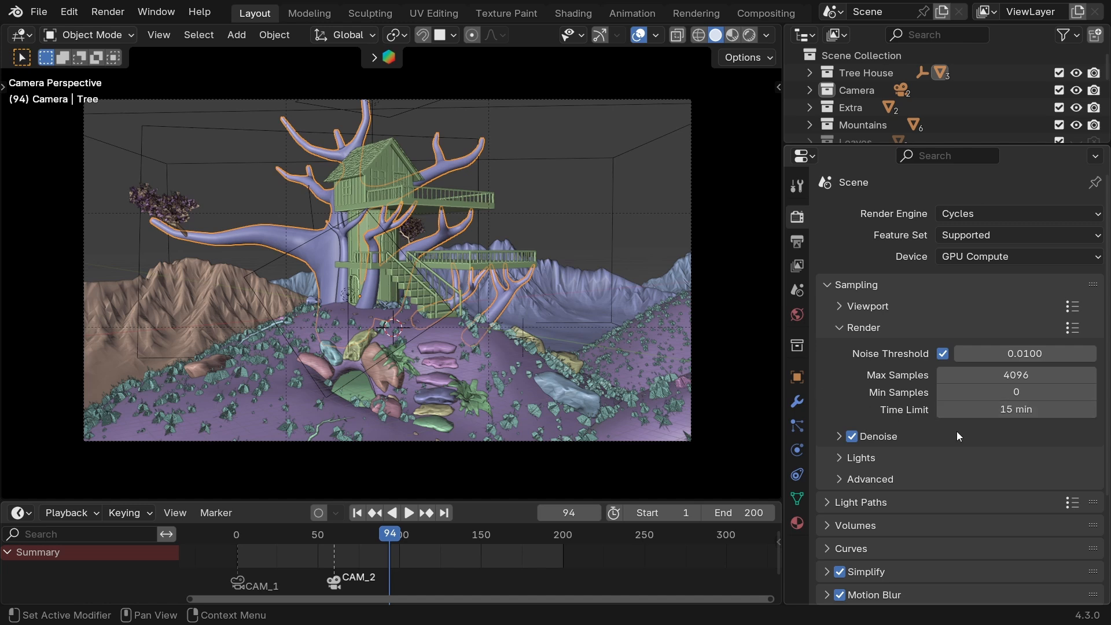
left_click(1005, 416)
type("0")
key("Return")
Review the render Denoise options, including Use GPU, and collapse them.
left_click(838, 437)
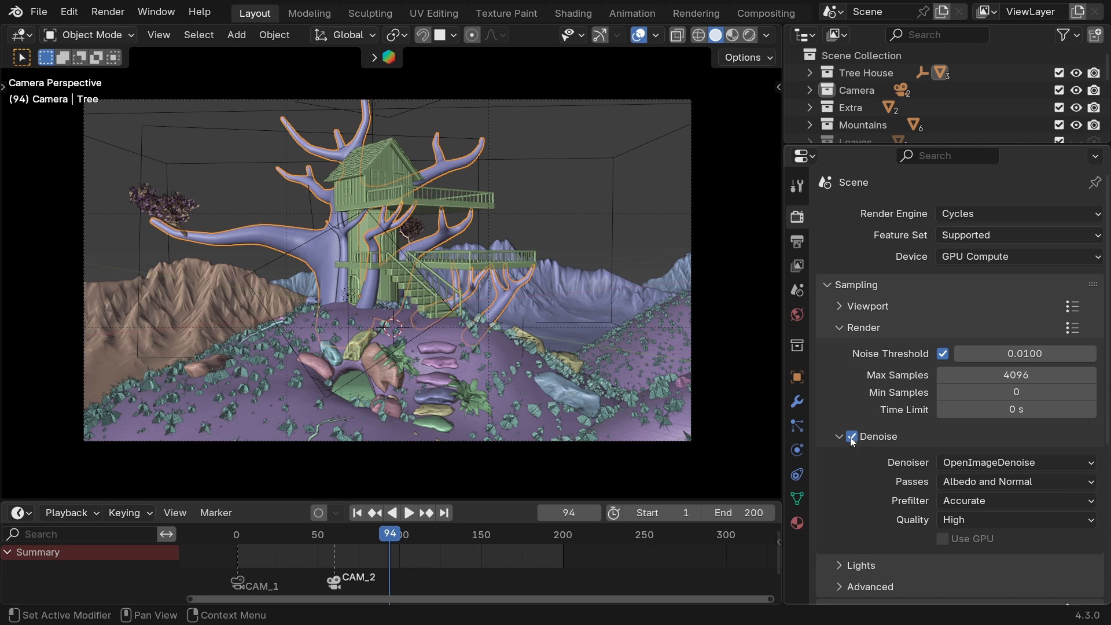
left_click(835, 438)
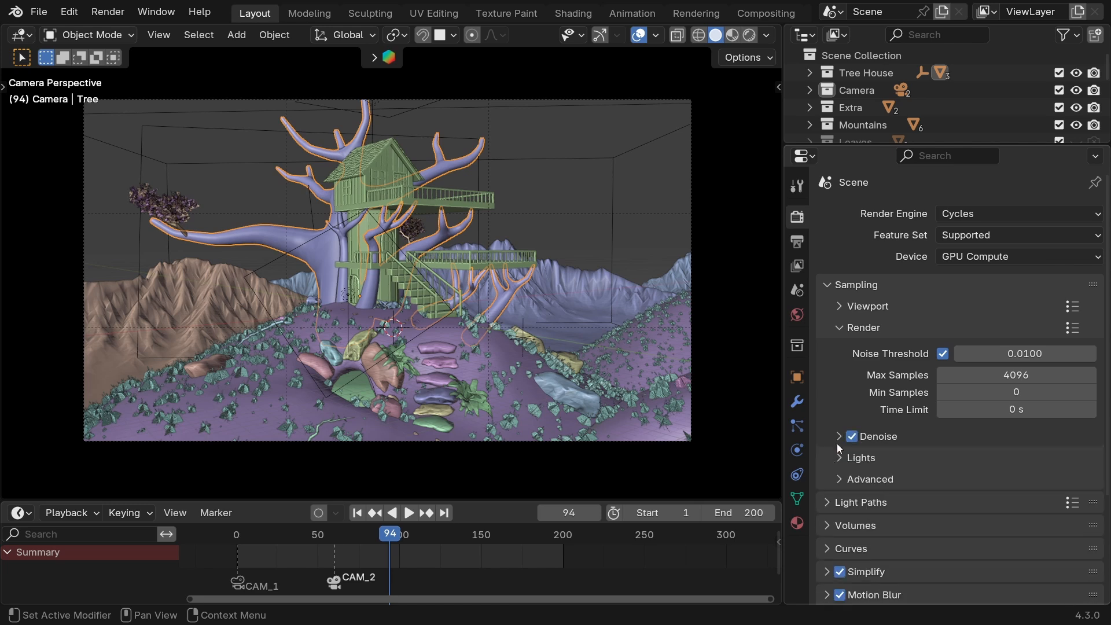
left_click(839, 438)
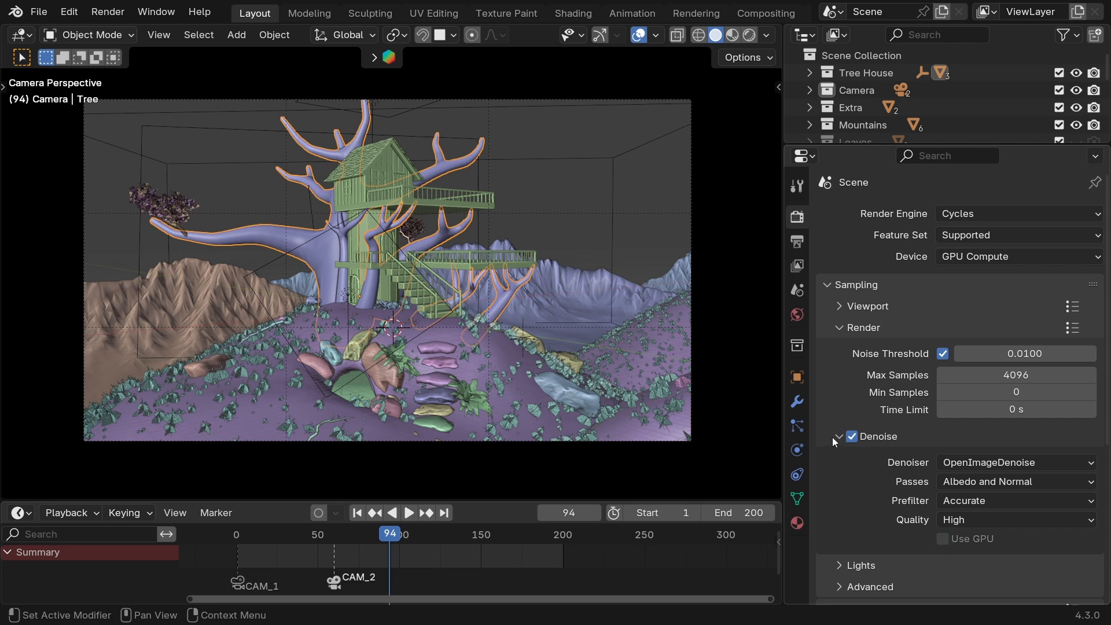
left_click(941, 539)
left_click(838, 436)
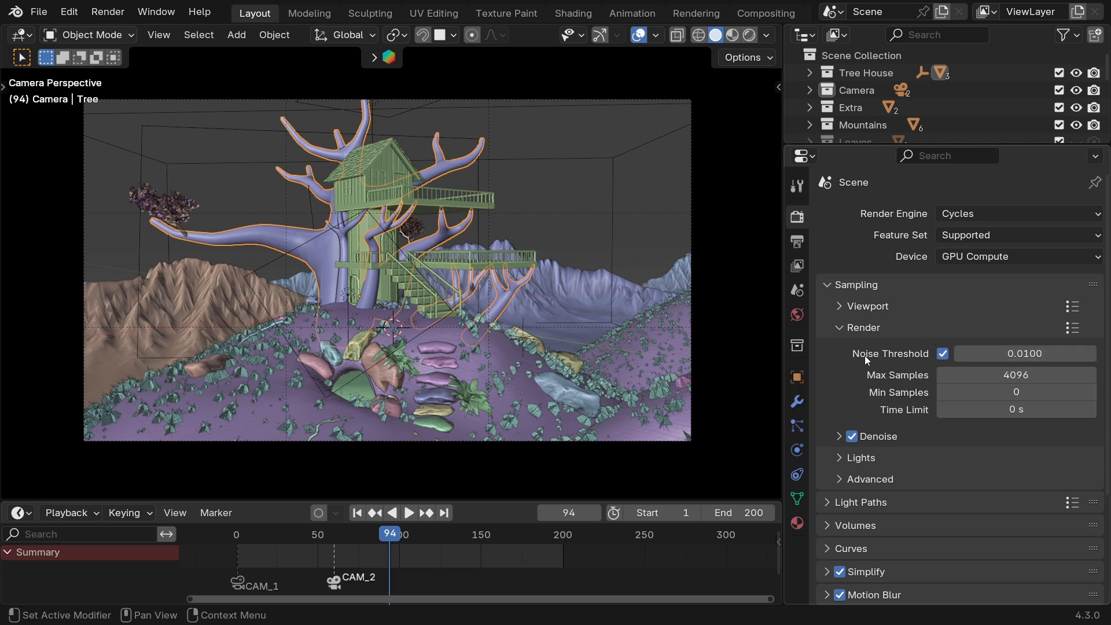
Turn off the render Noise Threshold and check the Texture Limit choices in the render options of Simplify.
left_click(941, 354)
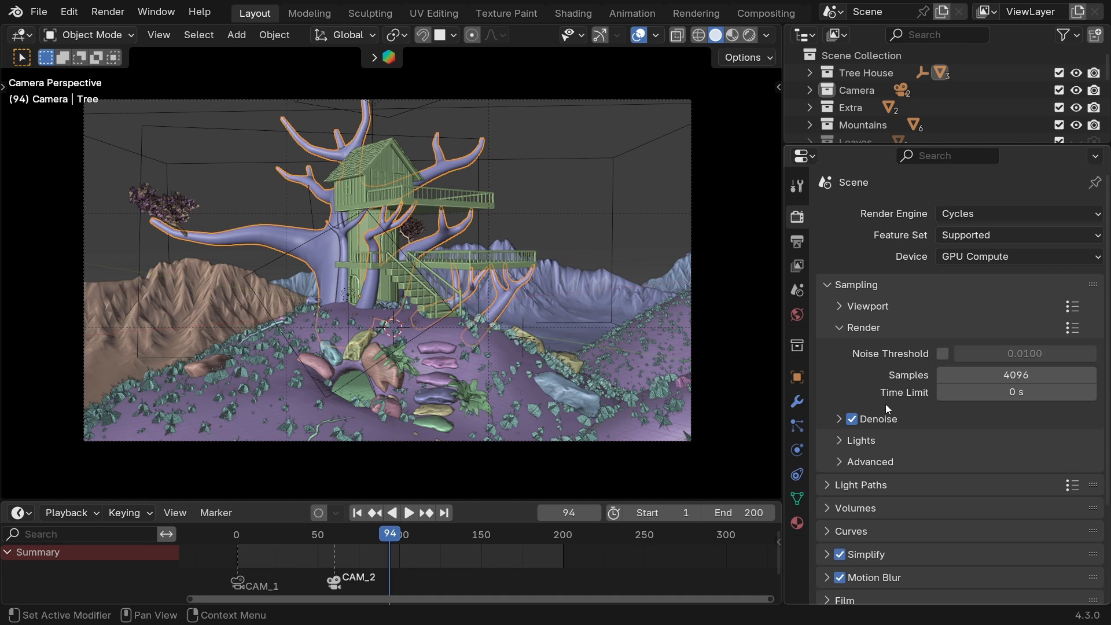
scroll(856, 439, "down", 5)
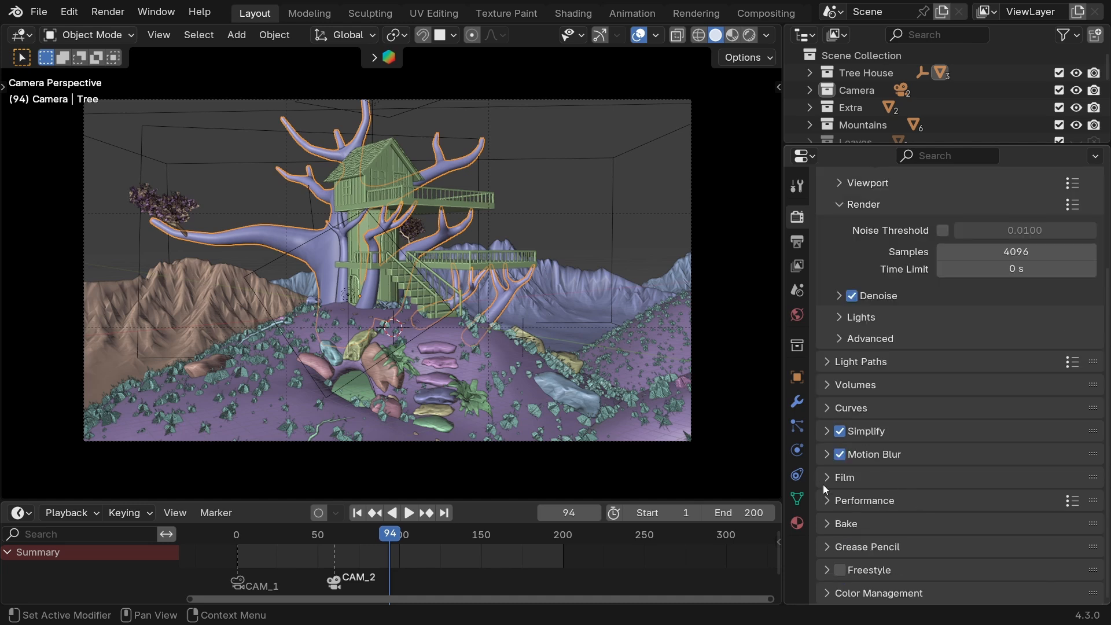
left_click(825, 431)
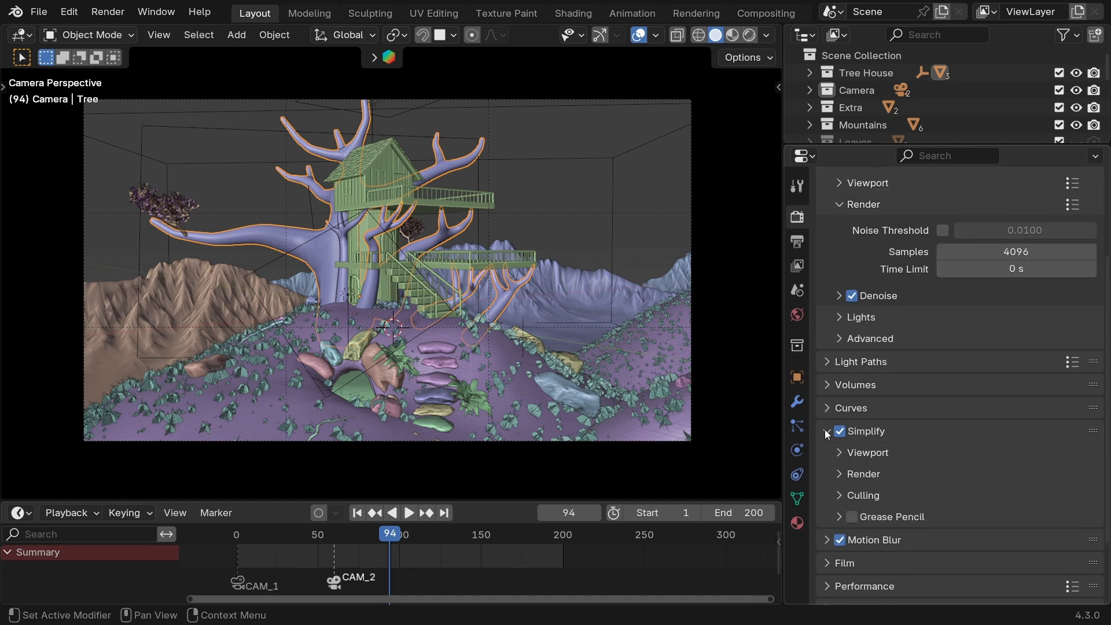
left_click(839, 473)
scroll(896, 488, "down", 3)
left_click(963, 470)
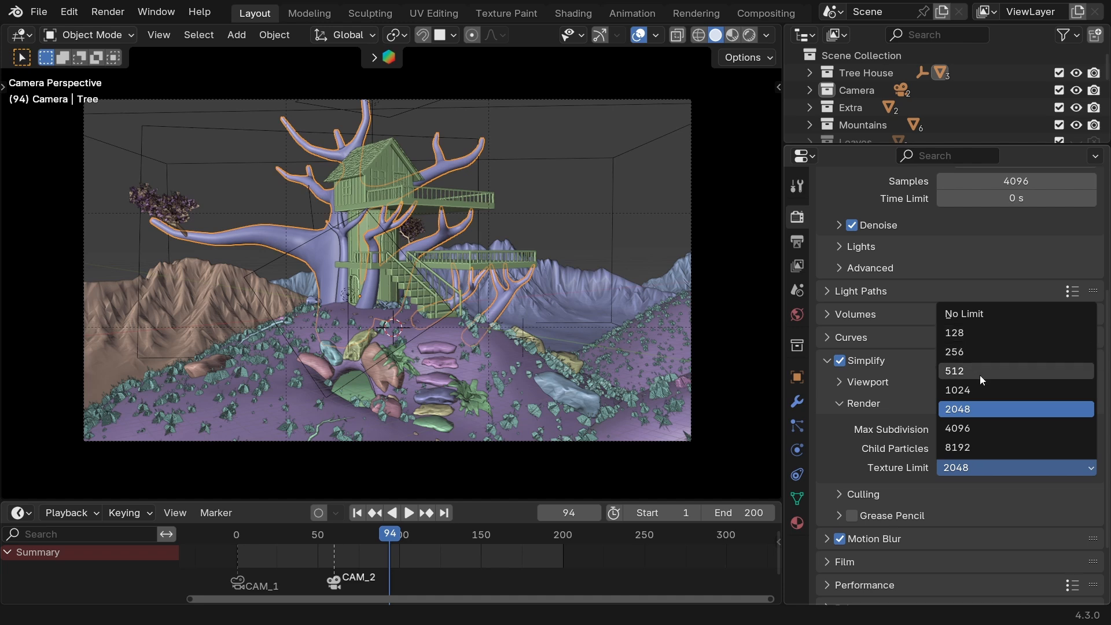
scroll(845, 457, "up", 4)
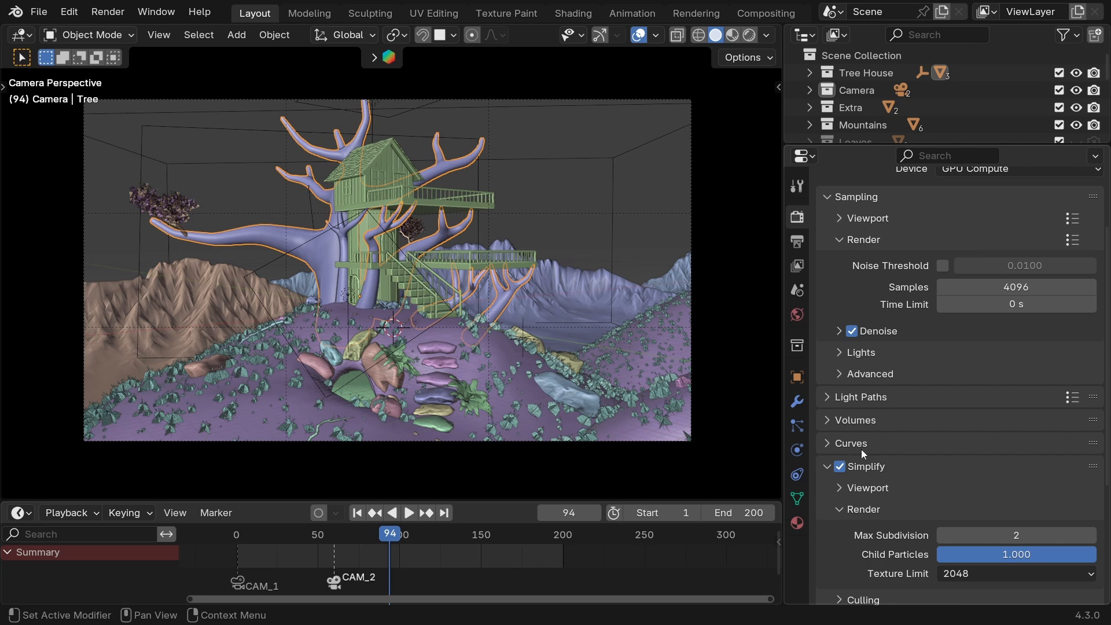
Set the render Samples to 256.
scroll(915, 348, "up", 3)
left_click(977, 359)
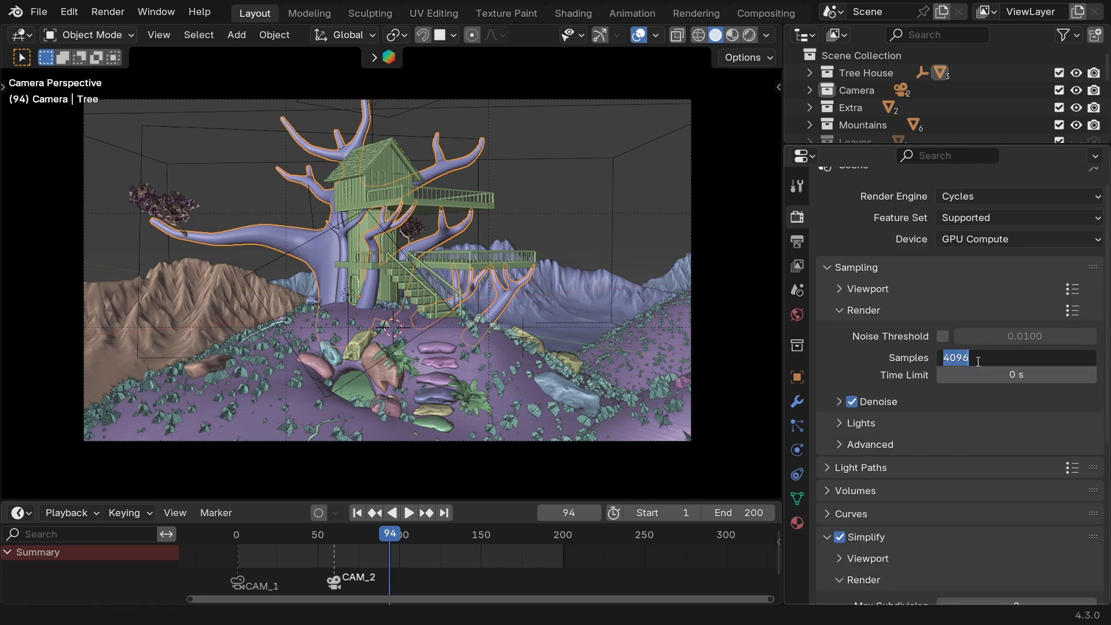
type("256")
key("Return")
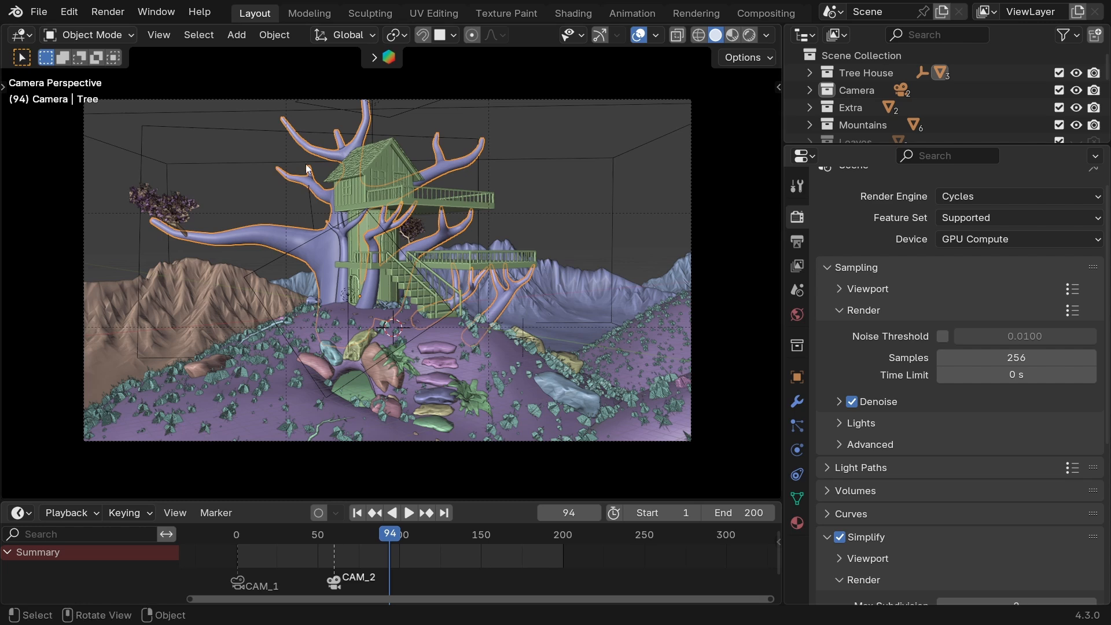
Start rendering the animation and stop the render job while it is in progress.
left_click(113, 14)
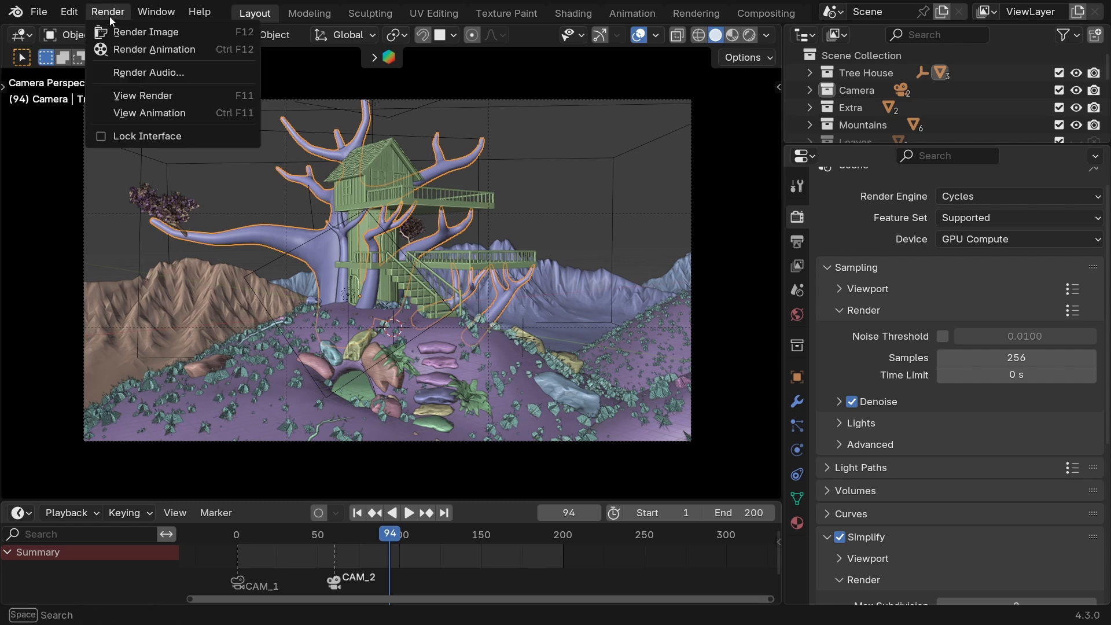
left_click(180, 51)
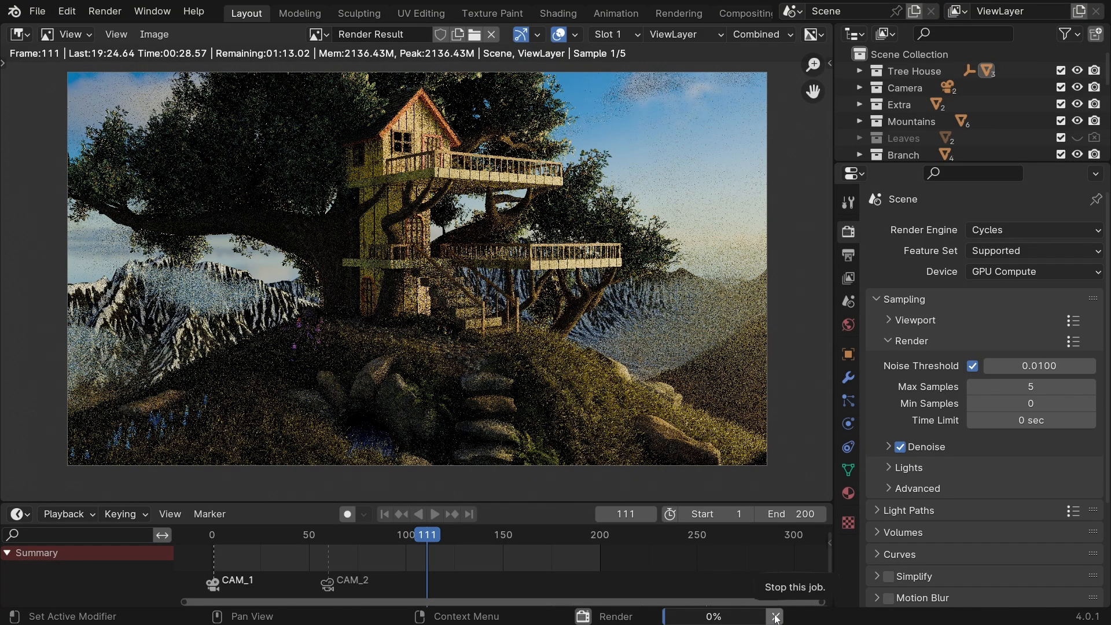
left_click(776, 617)
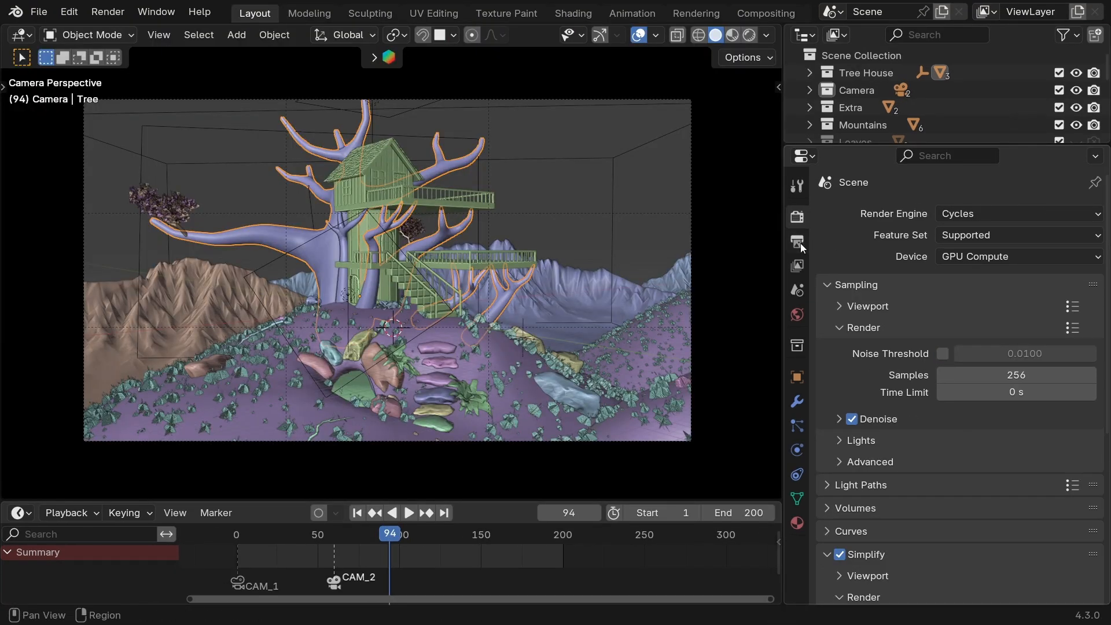
Turn off Overwrite for the image sequence in the output settings.
left_click(798, 242)
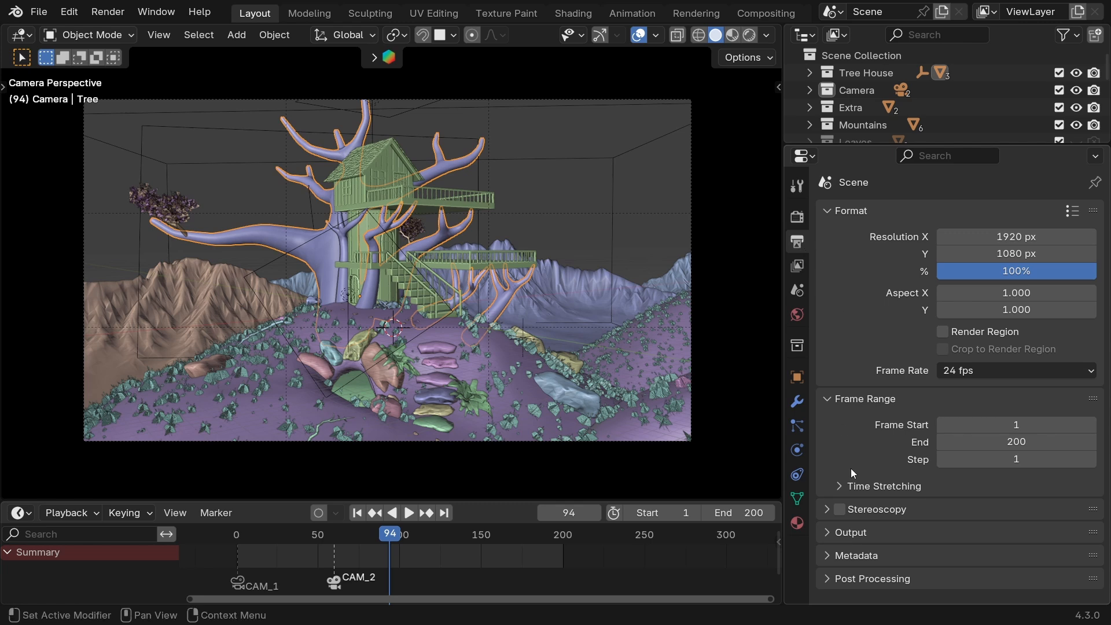
left_click(835, 529)
scroll(843, 431, "down", 5)
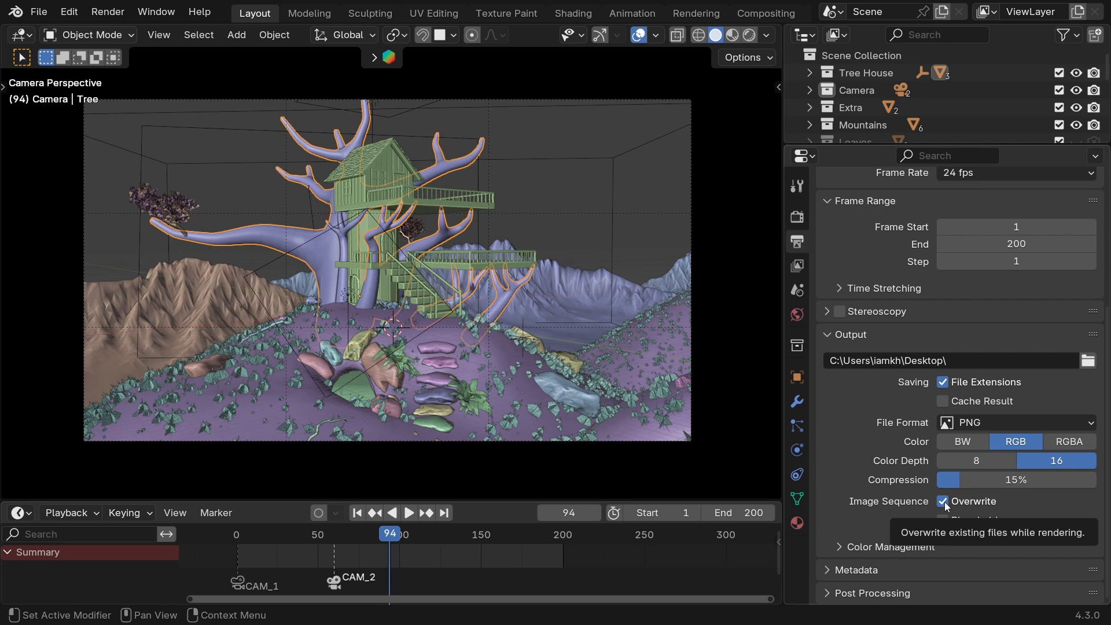
left_click(943, 501)
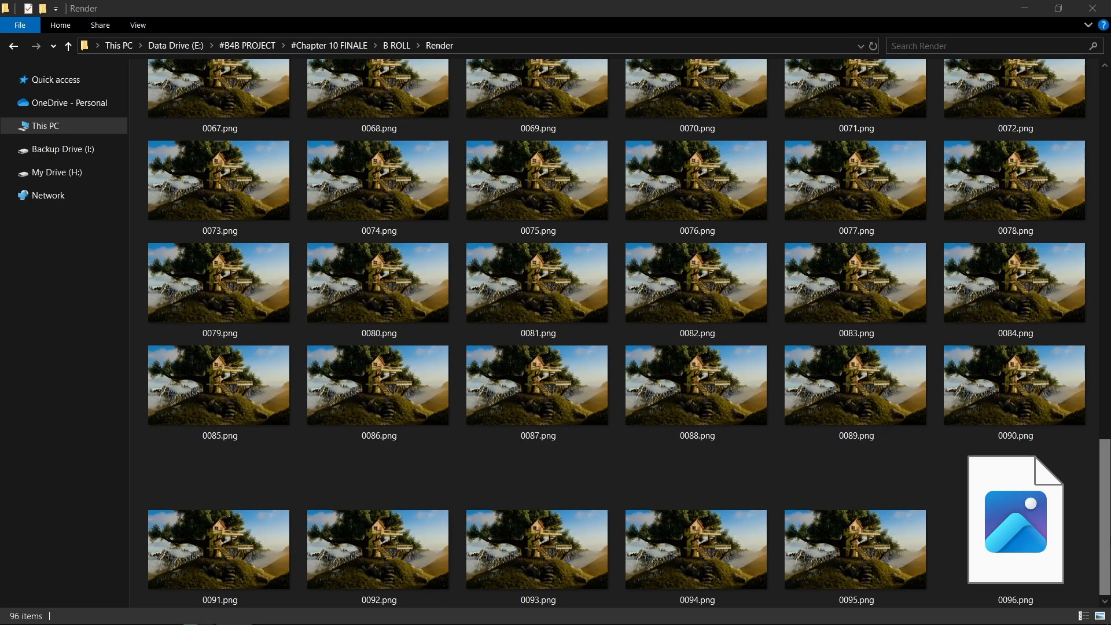
Switch to File Explorer and look through the folders of rendered PNG frames.
scroll(628, 333, "down", 3)
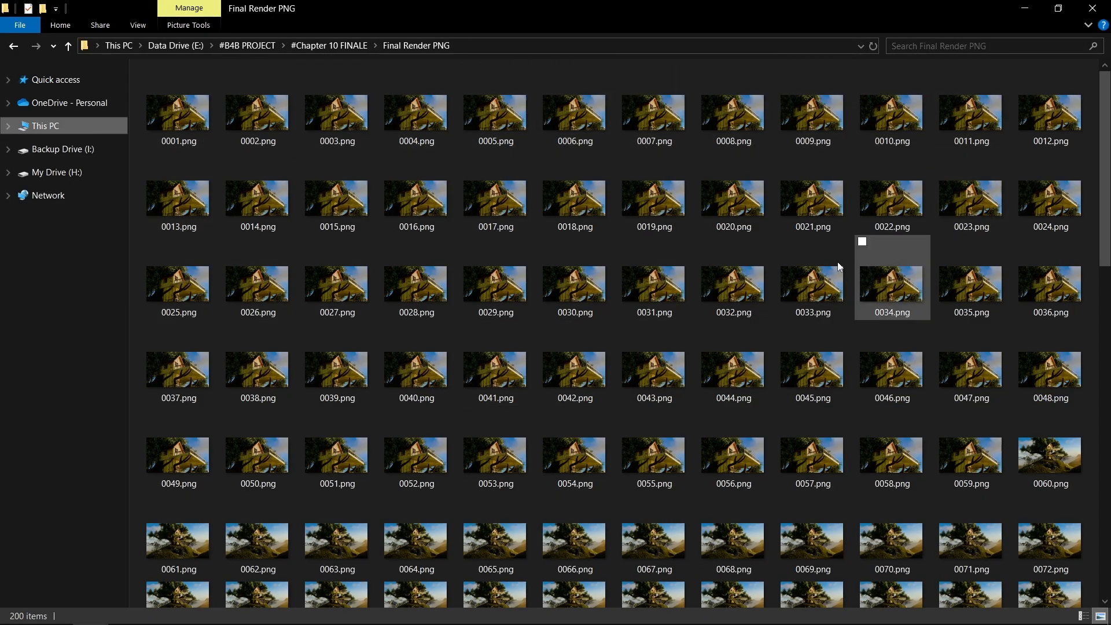
scroll(798, 440, "down", 15)
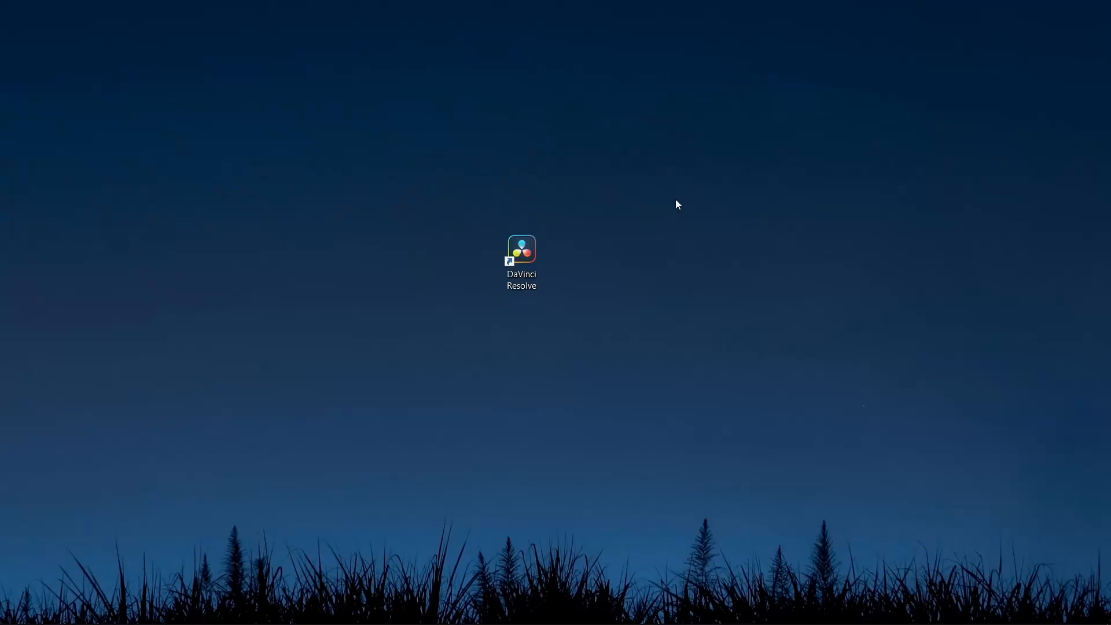
Launch DaVinci Resolve, go to the Media page and check that the Frame Display Mode is Sequence.
double_click(529, 248)
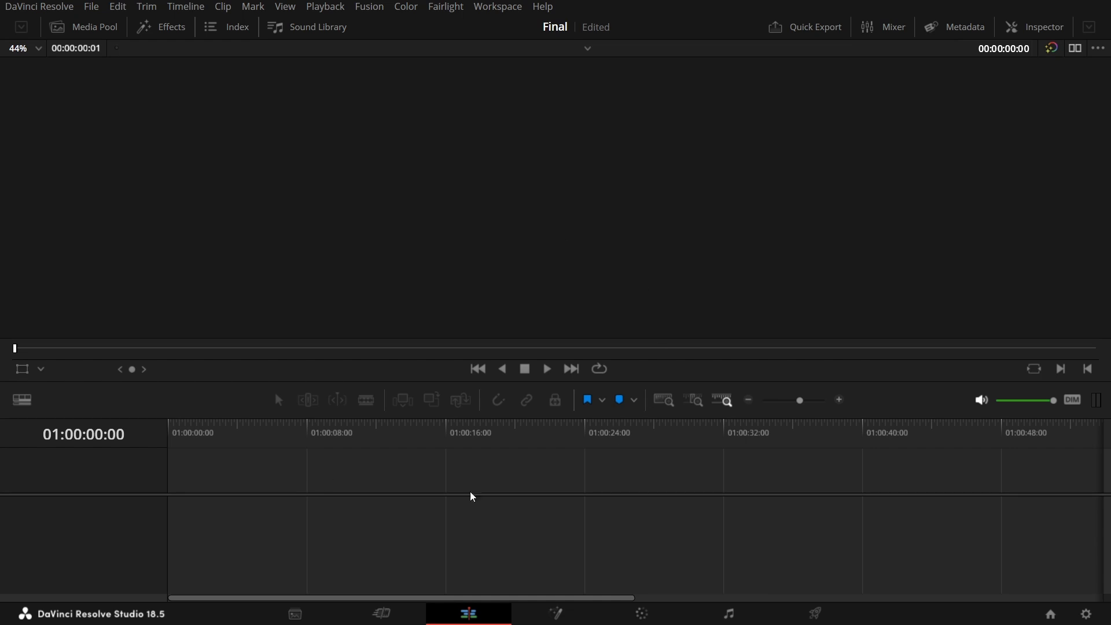
left_click(301, 615)
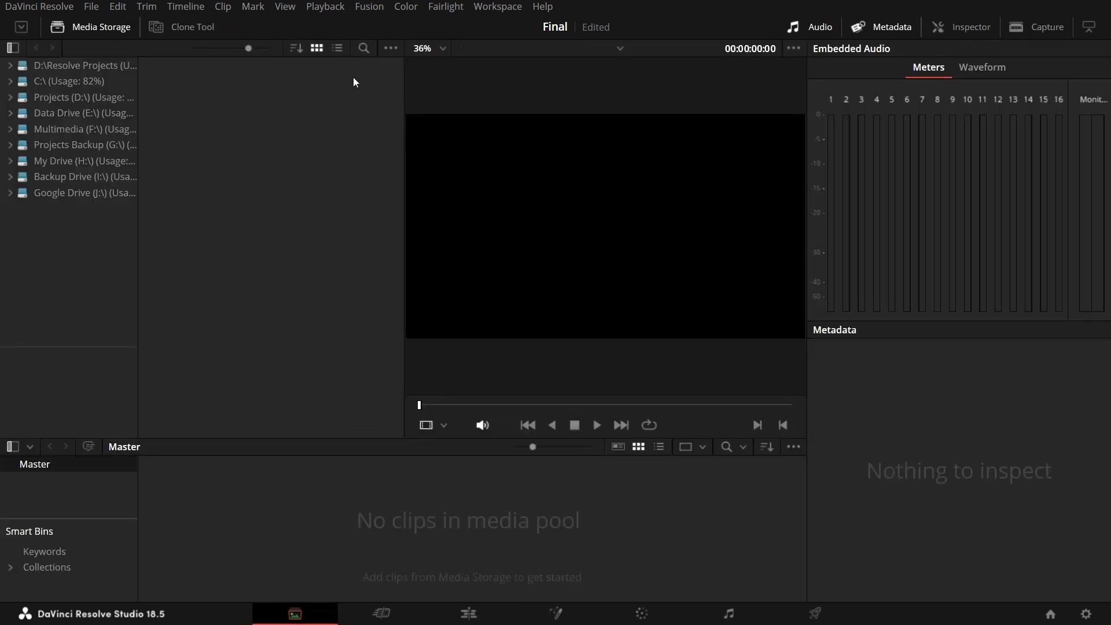
left_click(391, 49)
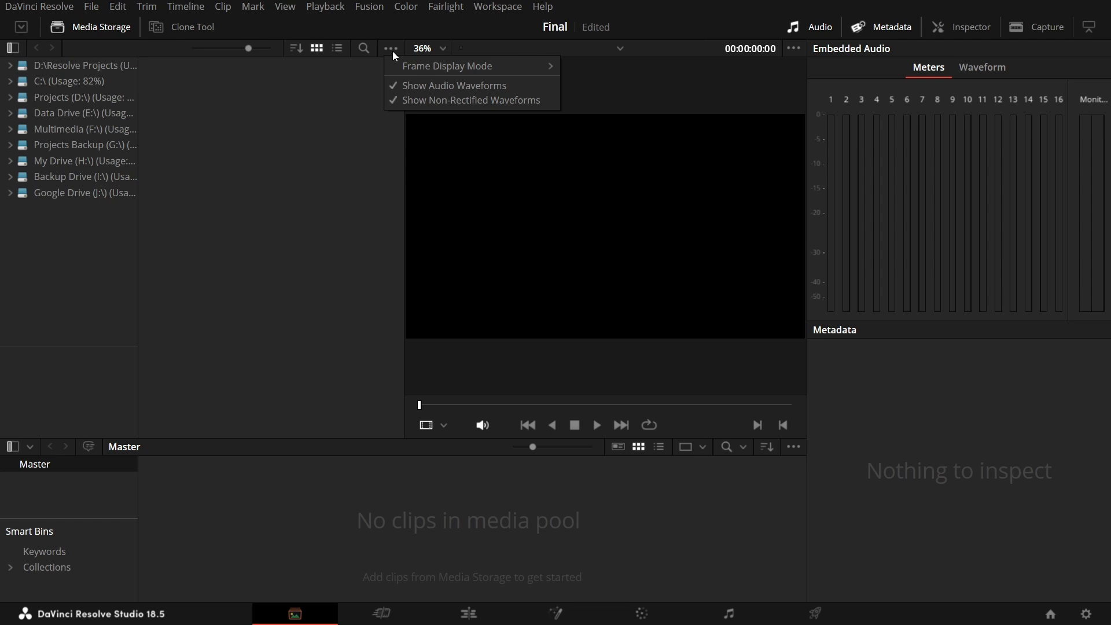
mouse_move(516, 70)
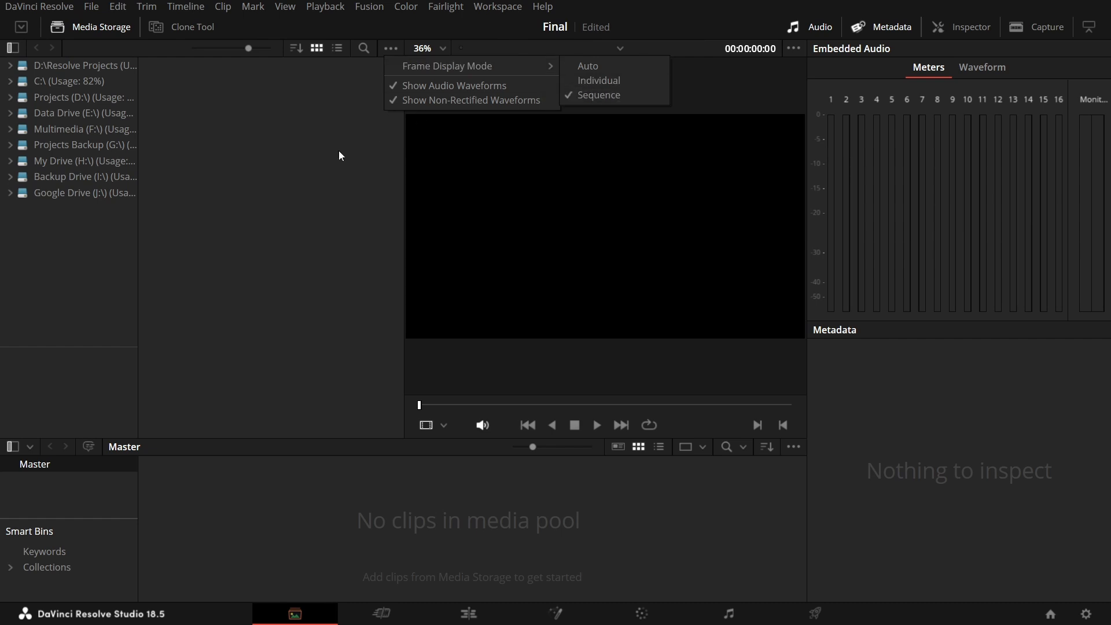
left_click(311, 172)
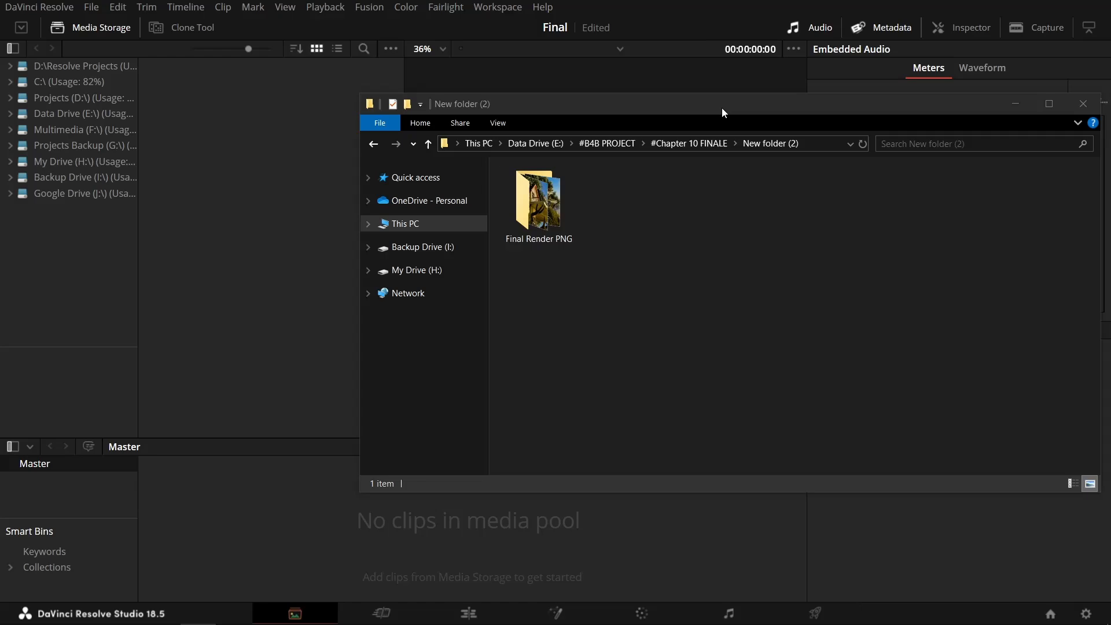
Bring the rendered frames folder into media storage and add the [0001-0200].png sequence to the media pool.
mouse_move(721, 108)
left_mouse_down()
mouse_move(672, 94)
mouse_move(703, 99)
left_mouse_up()
left_click(518, 223)
left_click_drag(532, 188, 230, 213)
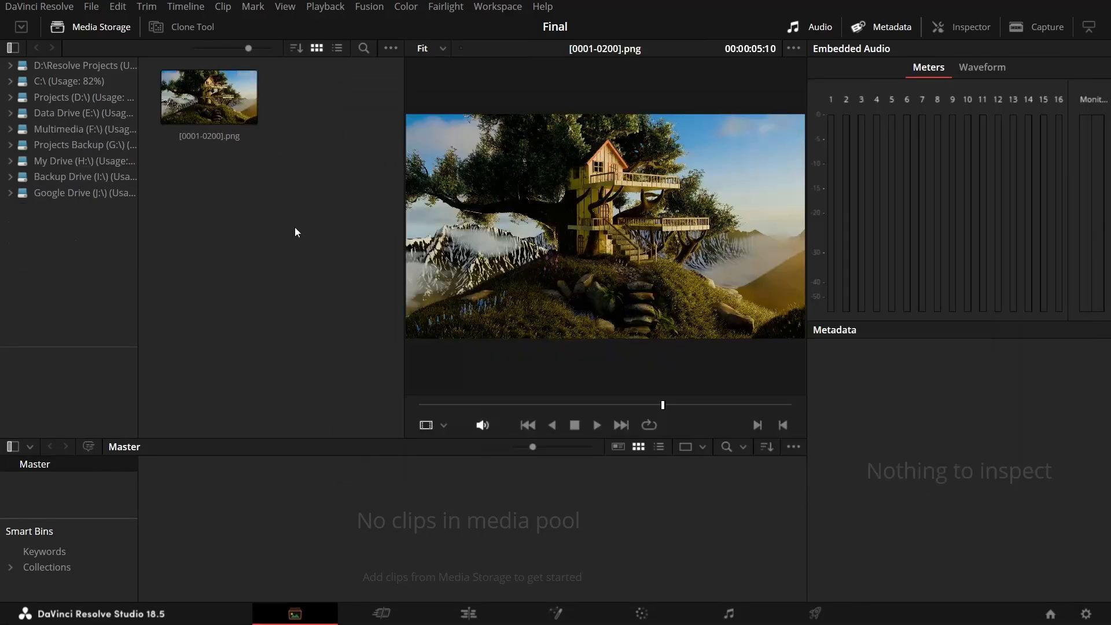
left_click_drag(206, 107, 263, 516)
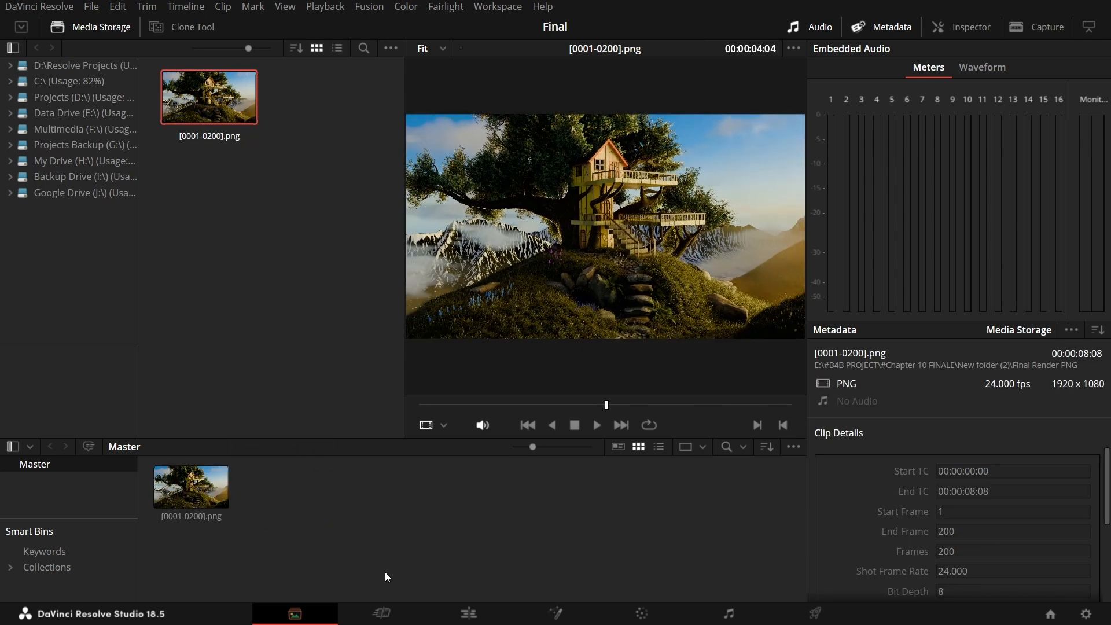
On the Edit page, set the [0001-0200].png clip's video frame rate to 24 and place the clip at the start of a new timeline.
left_click(485, 614)
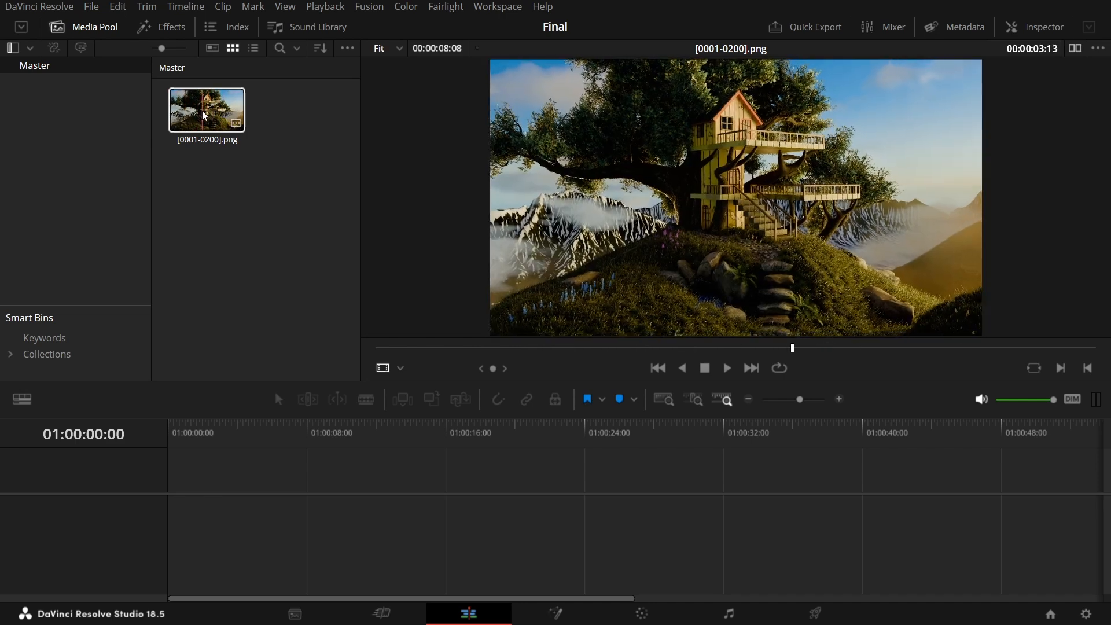
right_click(221, 113)
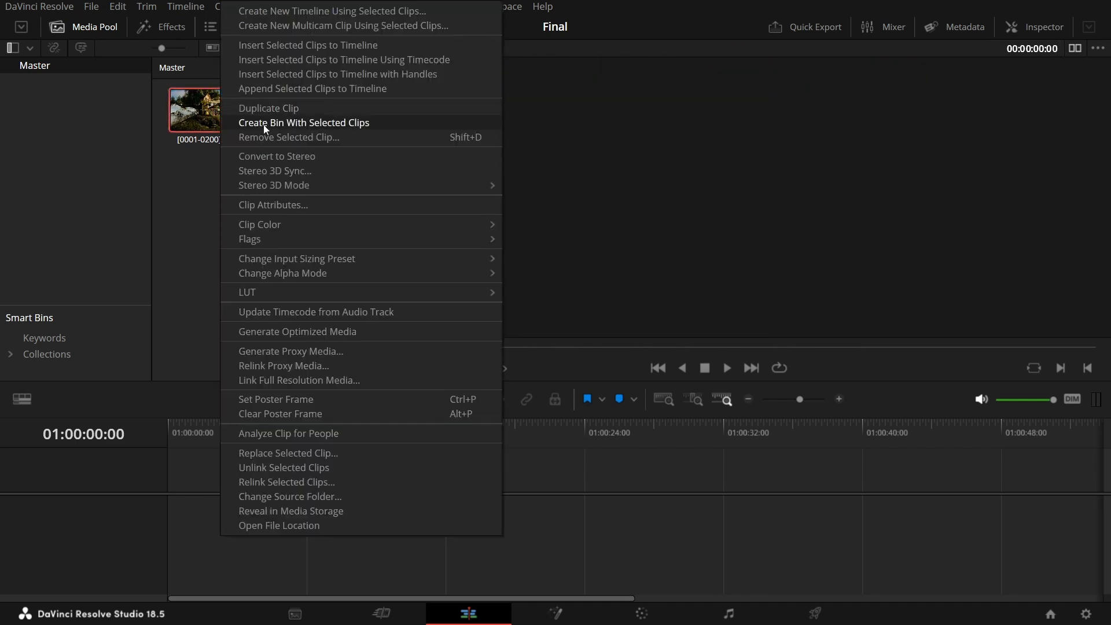
left_click(289, 205)
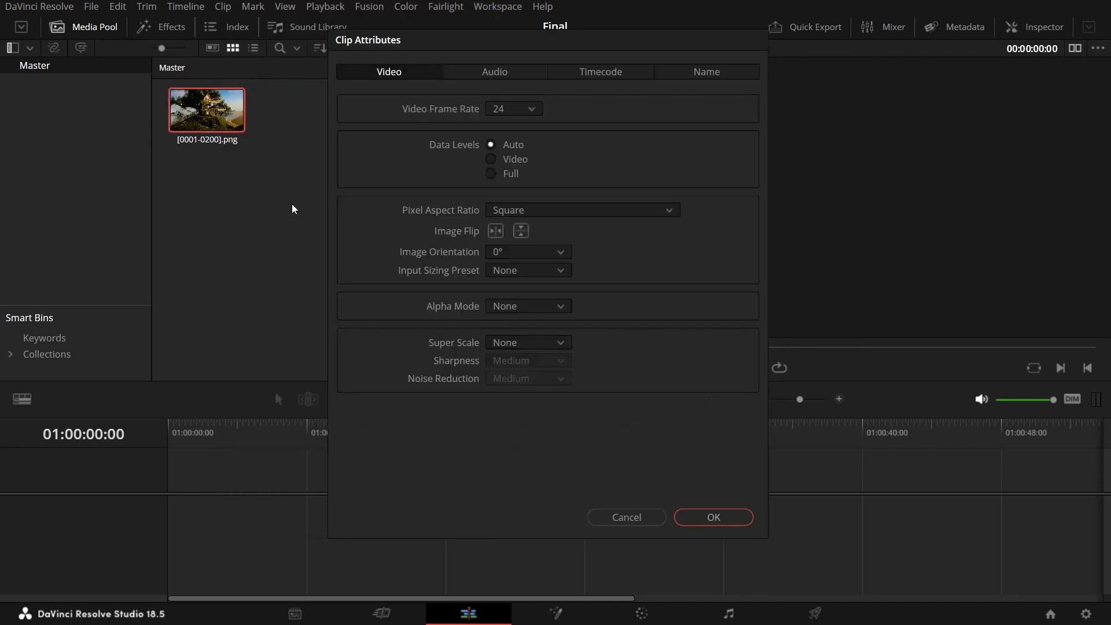
left_click(530, 110)
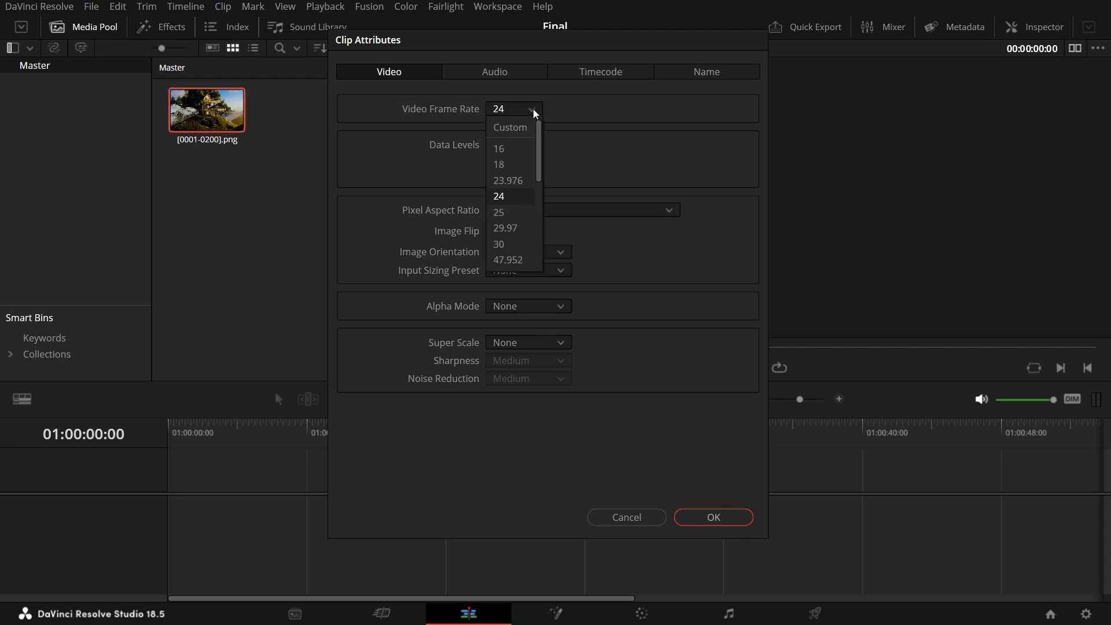
left_click(520, 204)
left_click(713, 517)
left_click_drag(206, 110, 198, 509)
left_click_drag(341, 437, 164, 445)
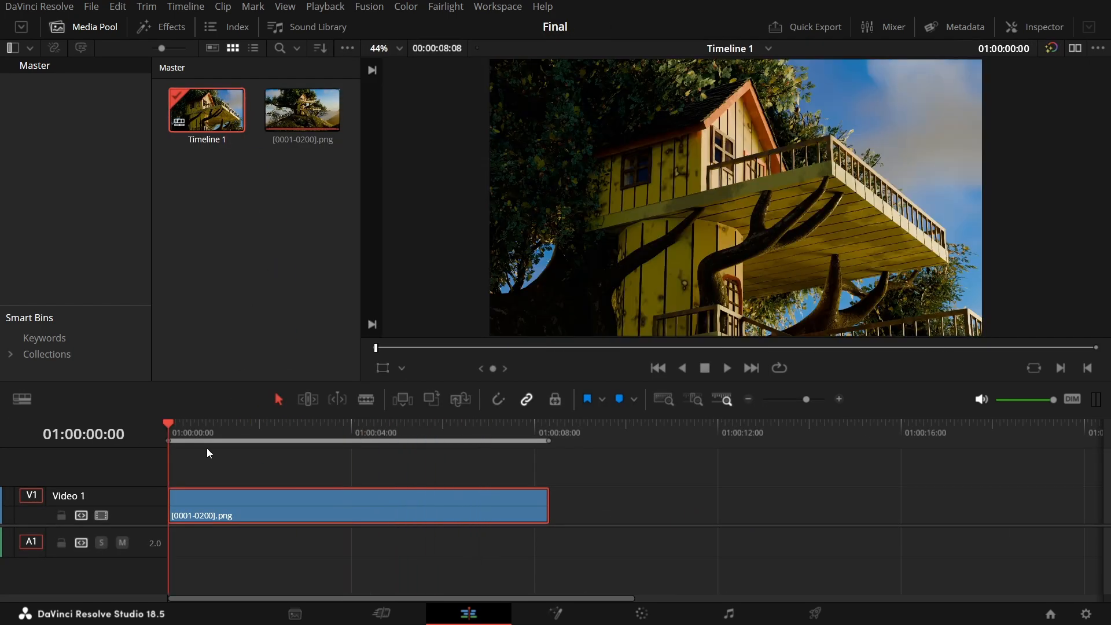
On the Deliver page, set the video export to QuickTime format with the H.264 codec and the Native encoder.
left_click(825, 614)
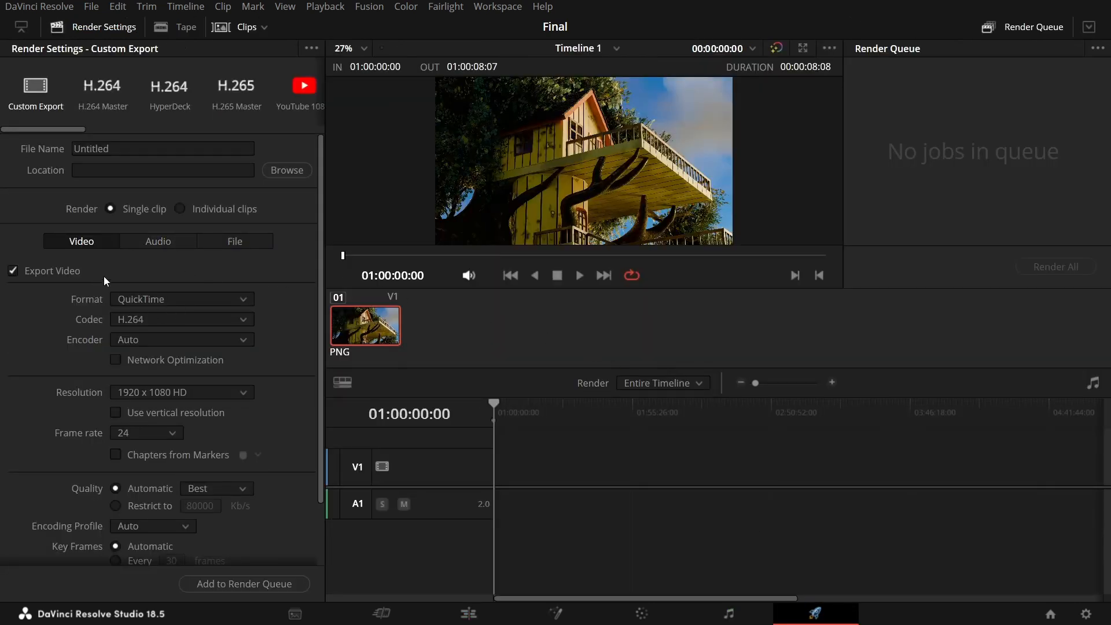
left_click(152, 296)
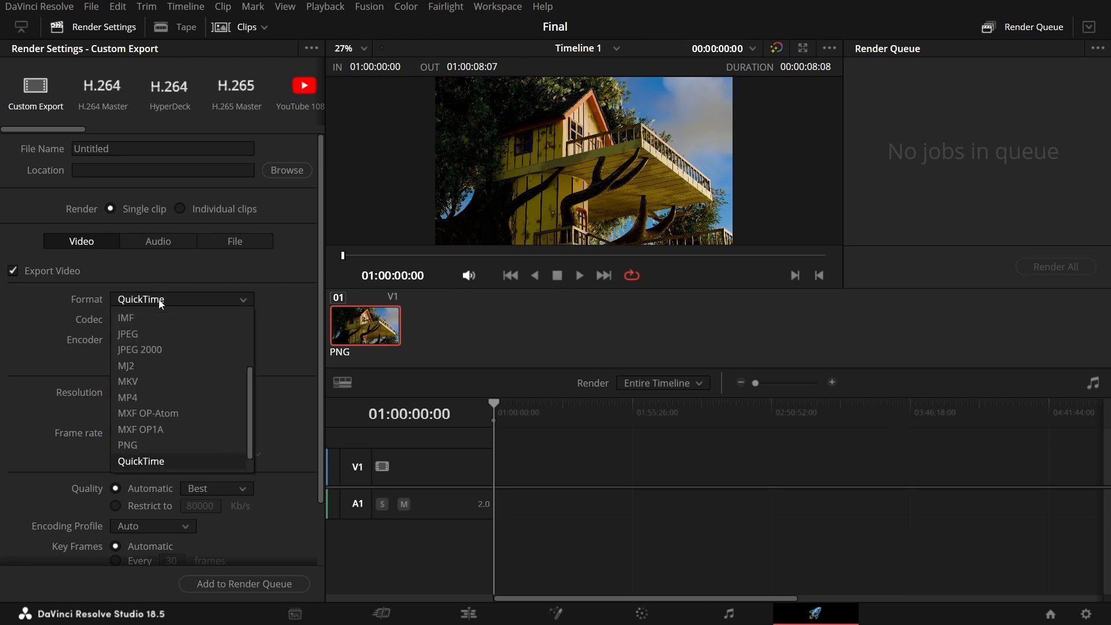
left_click(137, 461)
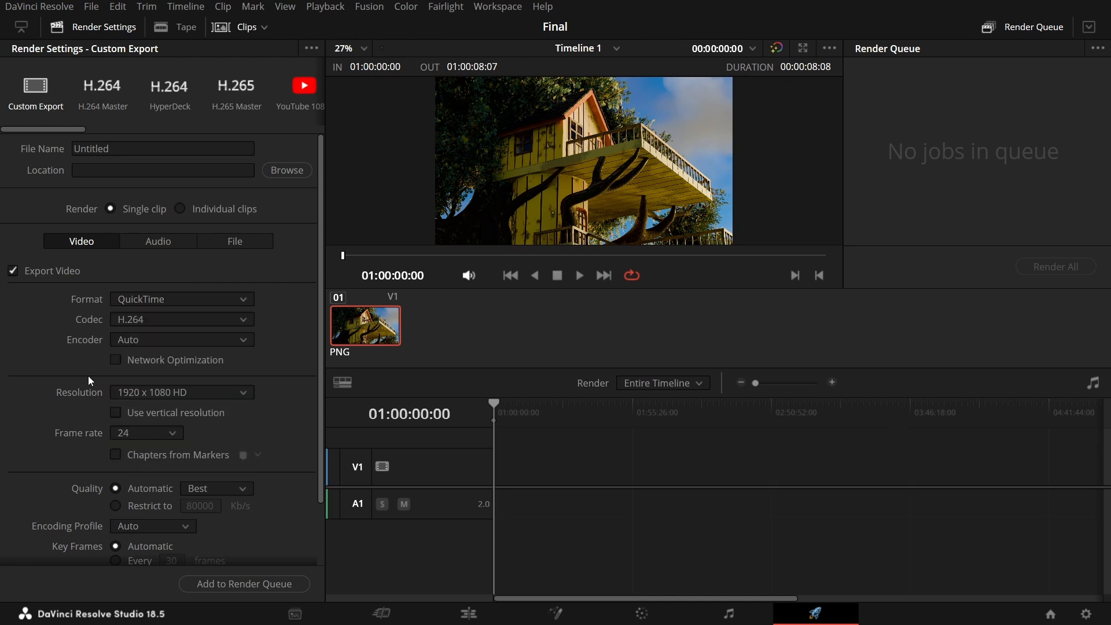
left_click(144, 319)
left_click(142, 418)
left_click(157, 341)
left_click(134, 373)
Check the export's resolution and frame rate options against the 1920 x 1080, 24 fps sequence.
scroll(61, 373, "down", 1)
left_click(152, 351)
left_click(67, 380)
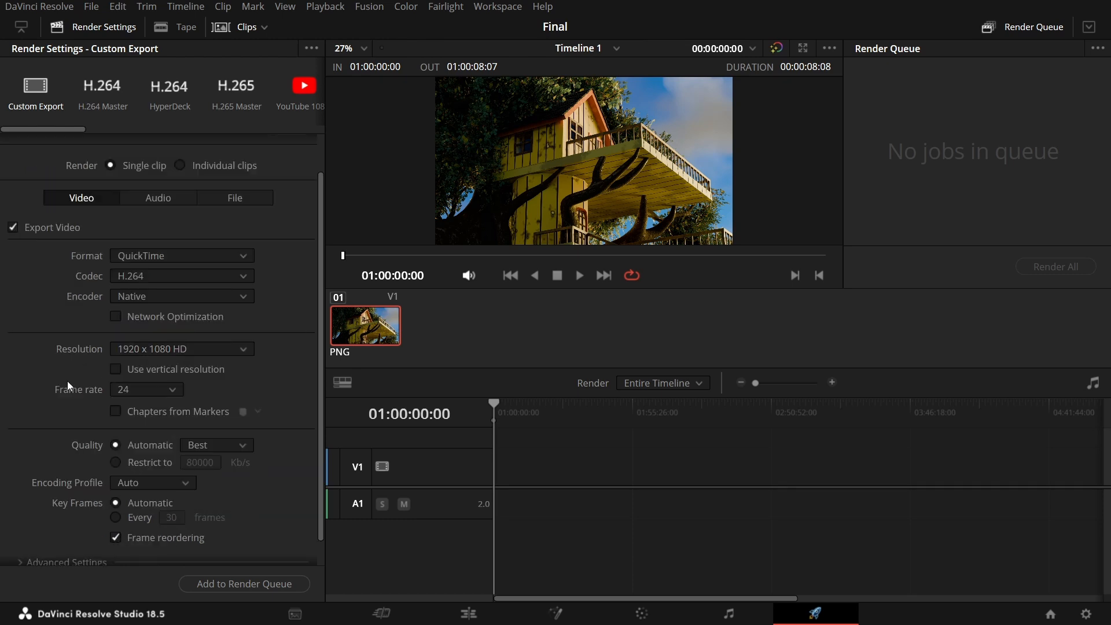
left_click(152, 390)
left_click(56, 427)
scroll(70, 428, "down", 1)
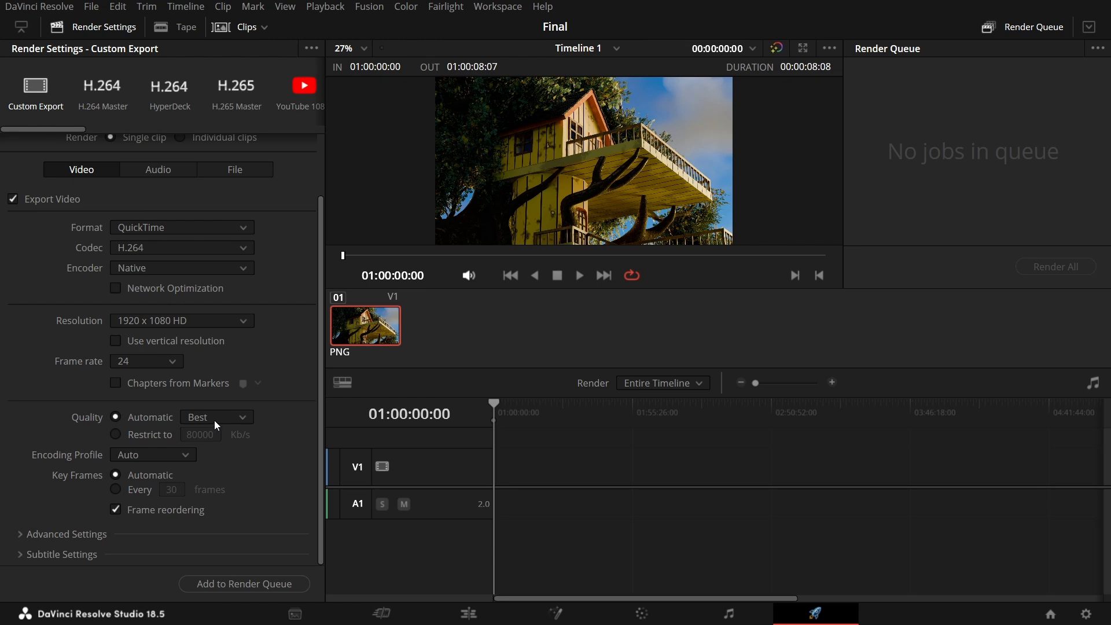
Look up YouTube's recommended 1080p SDR video bitrate and restrict the export quality to 8000 Kb/s.
left_click(116, 435)
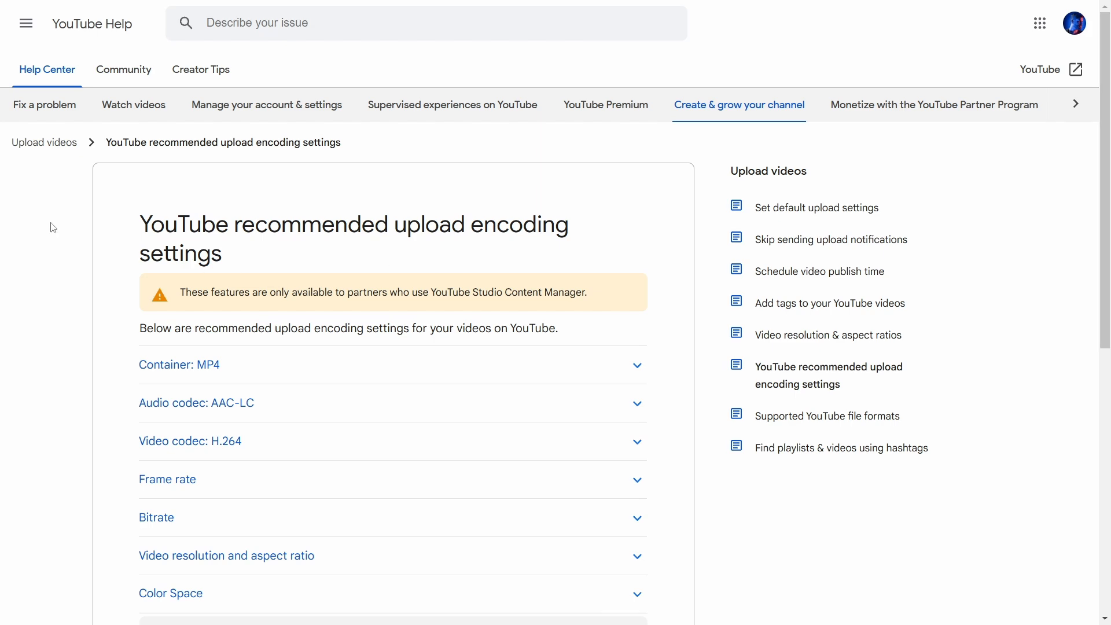
left_click_drag(53, 227, 233, 255)
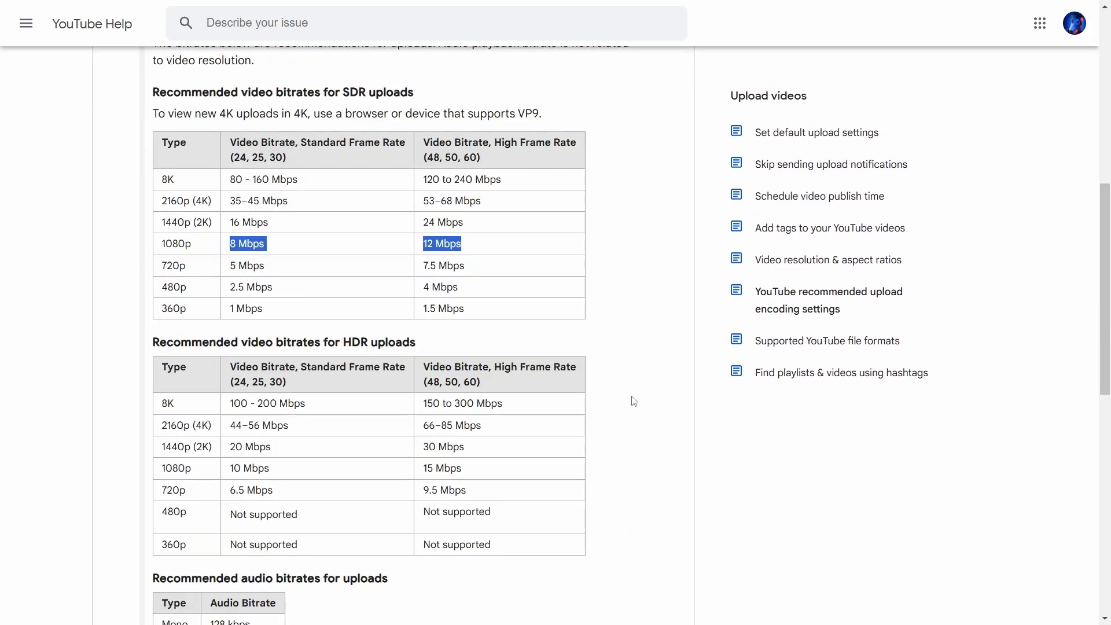
scroll(634, 401, "down", 3)
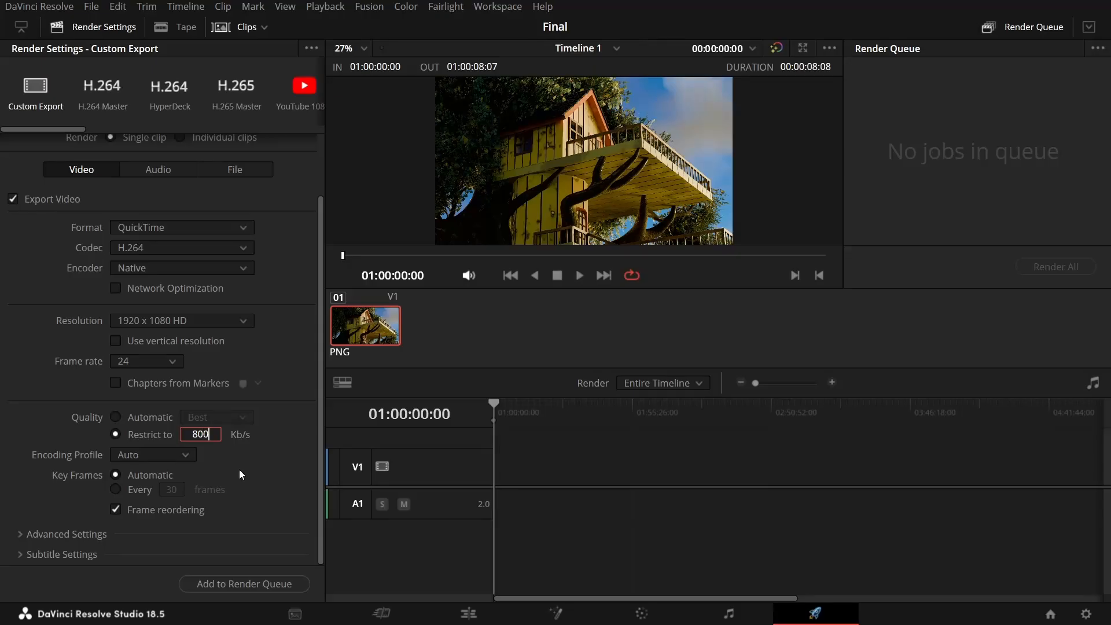
key("BackSpace")
key("Return")
Go through the audio export settings and choose the codec, sample rate and bit depth.
left_click(160, 173)
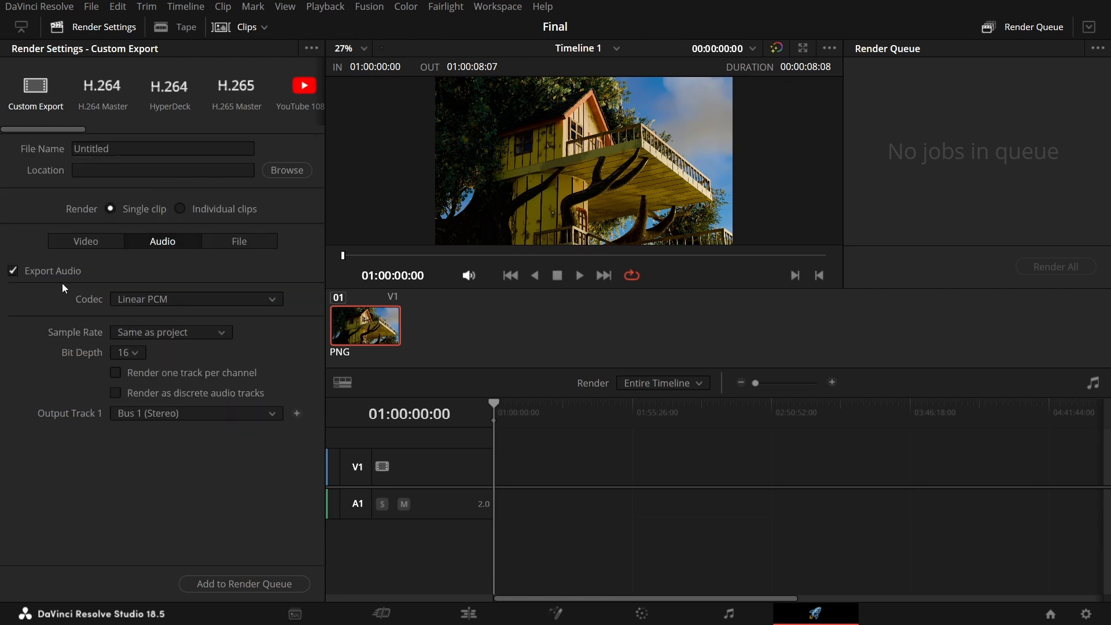
left_click(141, 295)
left_click(149, 317)
left_click(148, 333)
left_click(148, 386)
left_click(123, 354)
left_click(111, 392)
Add the timeline to the render queue, saving it as Untitled.mov in the Resolve Projects folder.
left_click(248, 585)
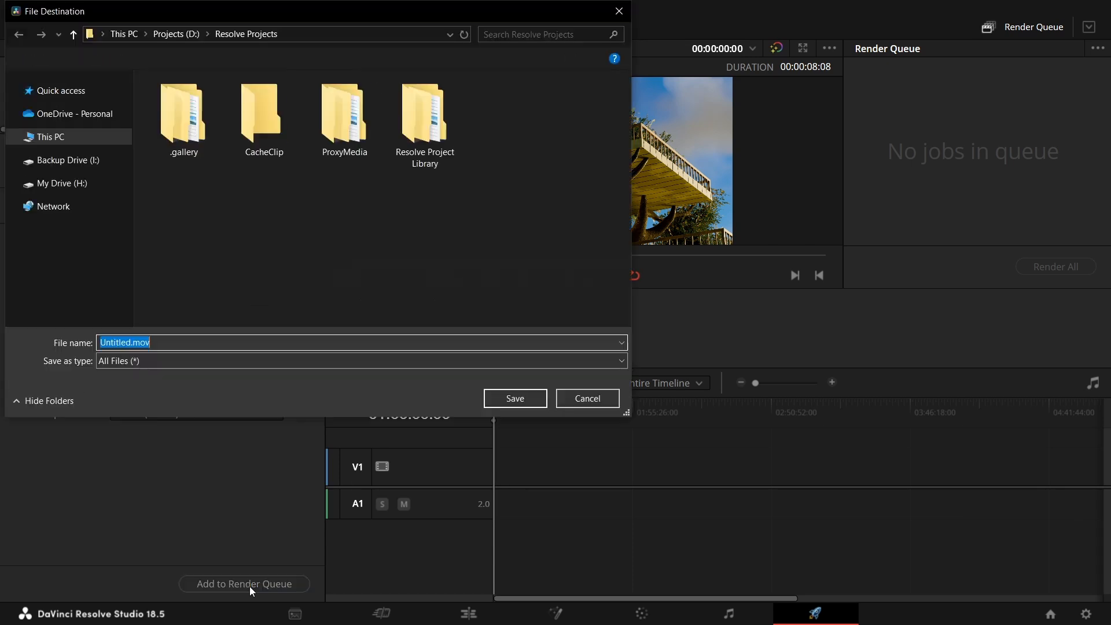
key("Return")
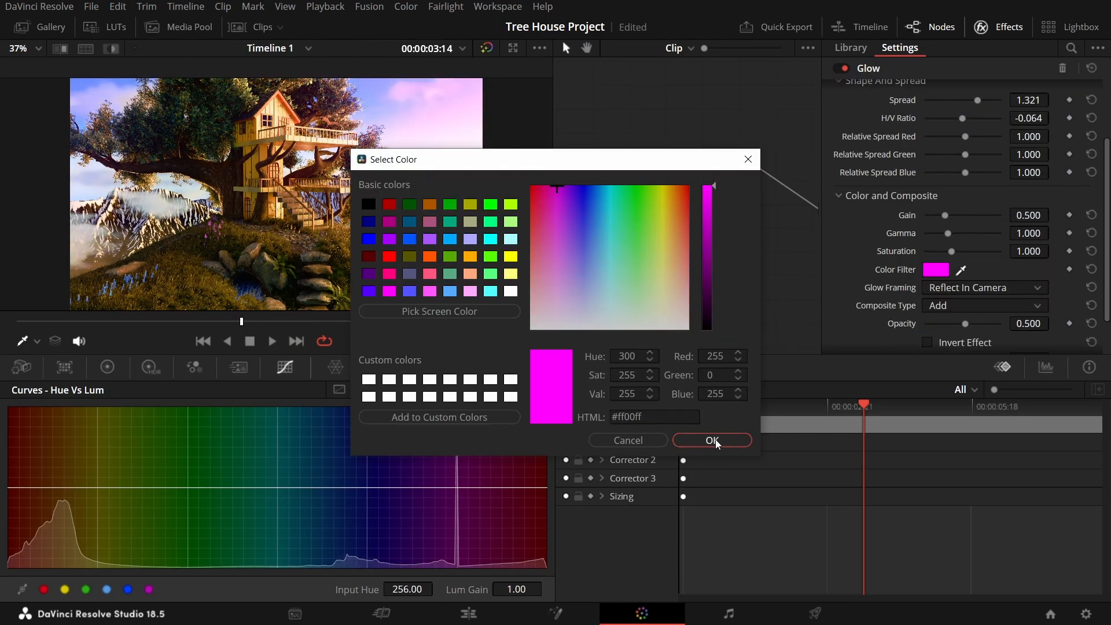
In the Tree House Project, apply a magenta color filter to the Glow effect on node 03.
left_click(712, 440)
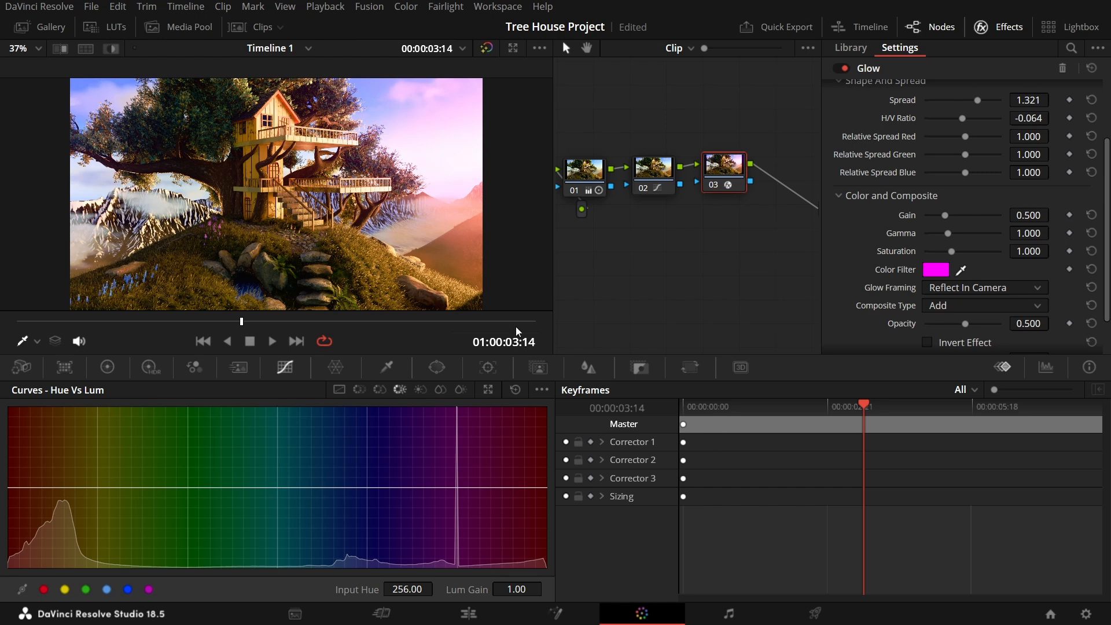